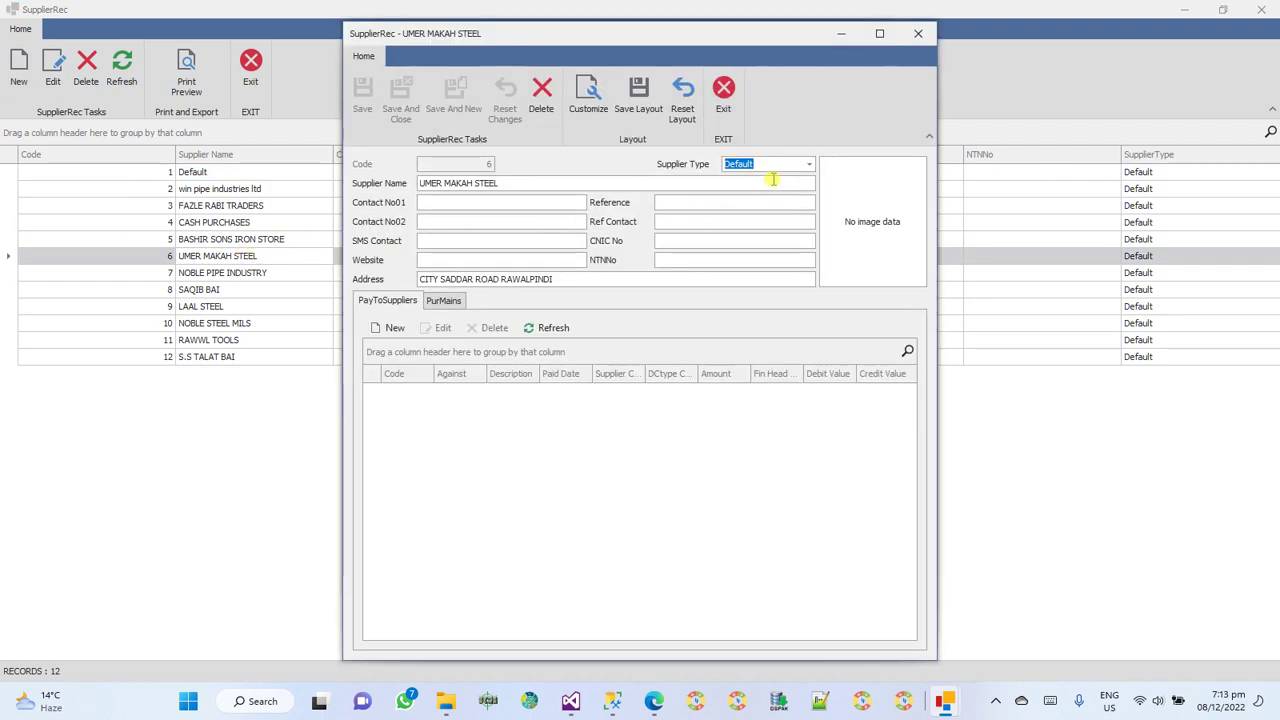
Check the Supplier Type choices in the UMER MAKAH STEEL record, and close the record and the supplier list.
left_click(809, 165)
left_click(809, 165)
left_click(720, 100)
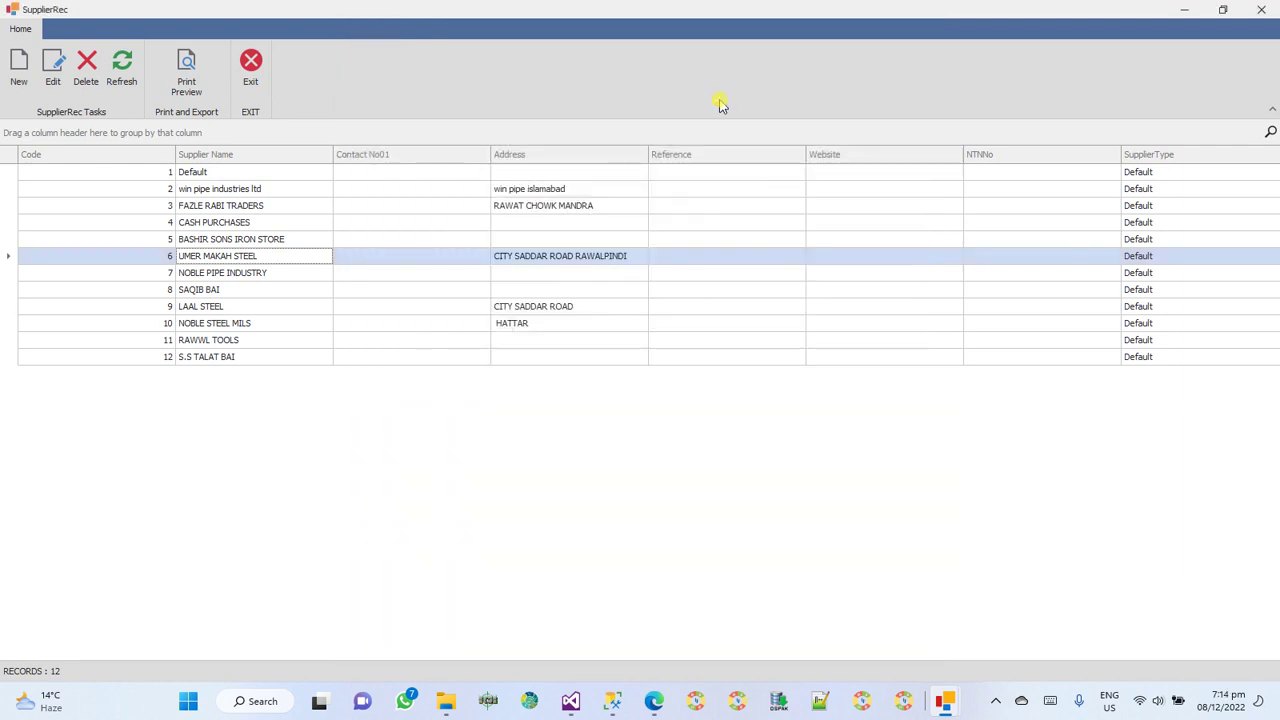
left_click(250, 68)
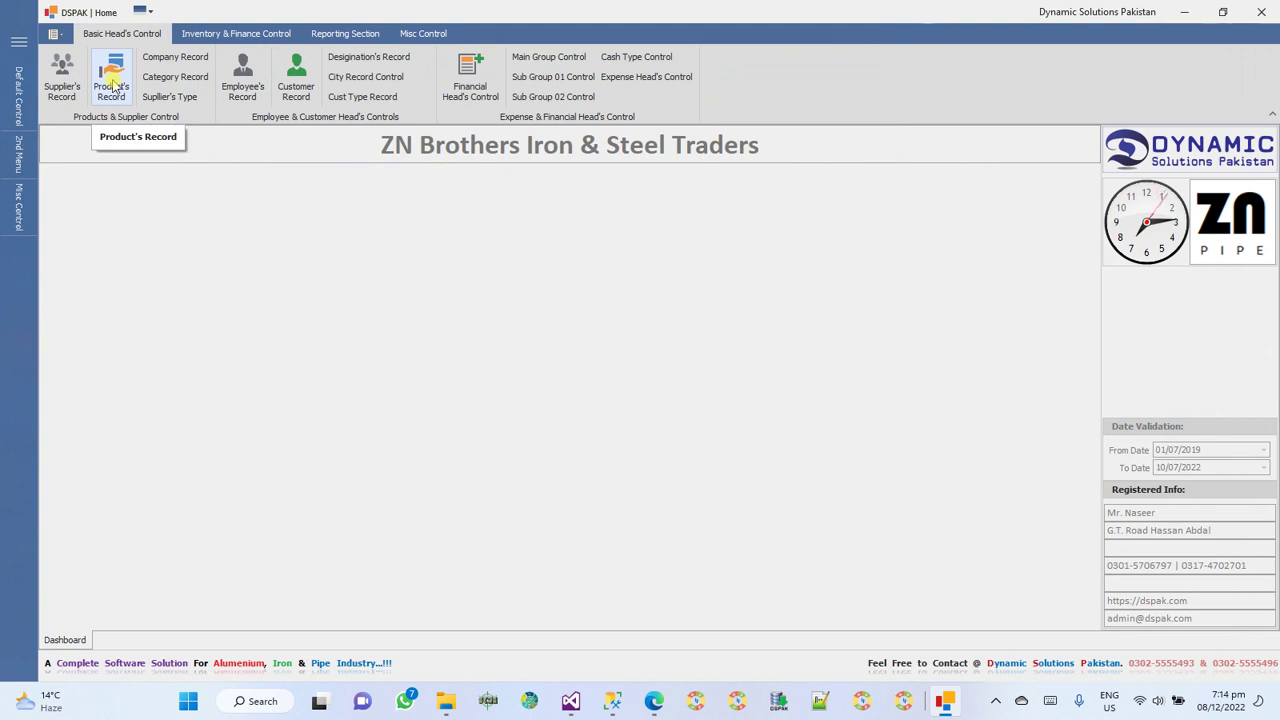
Review the company record list and the category record list, closing each one.
left_click(176, 57)
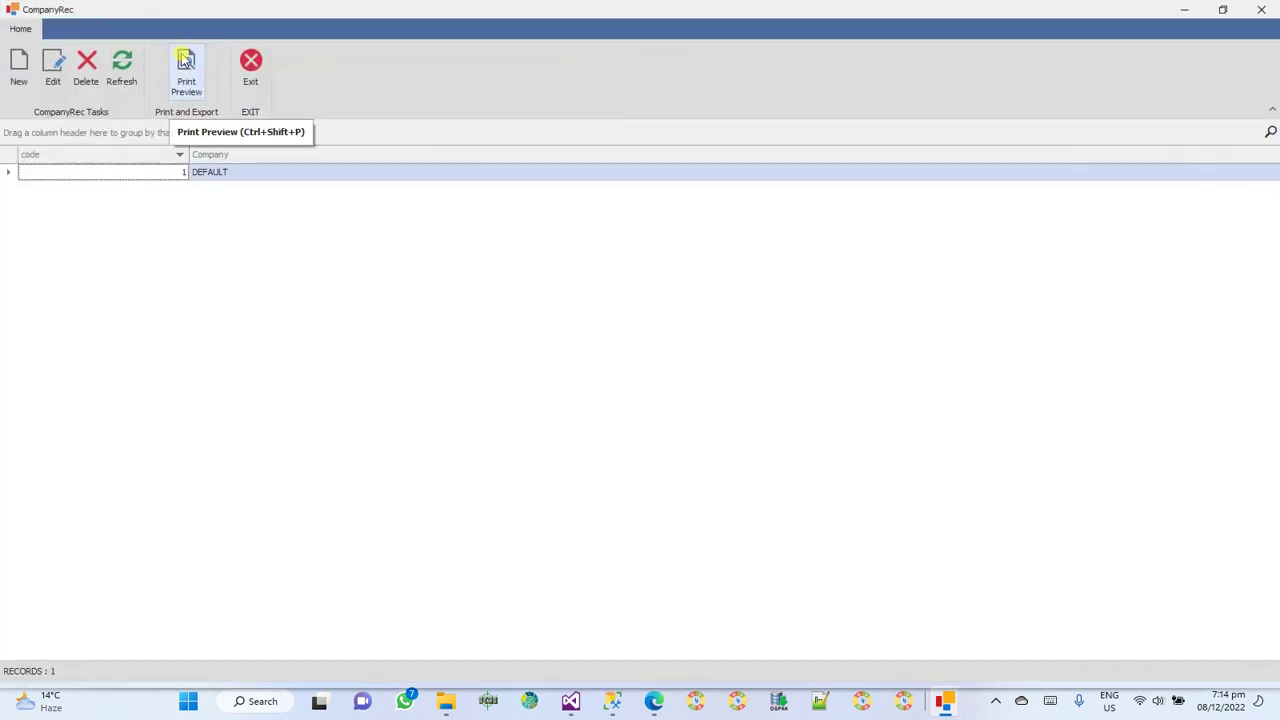
left_click(251, 62)
left_click(178, 77)
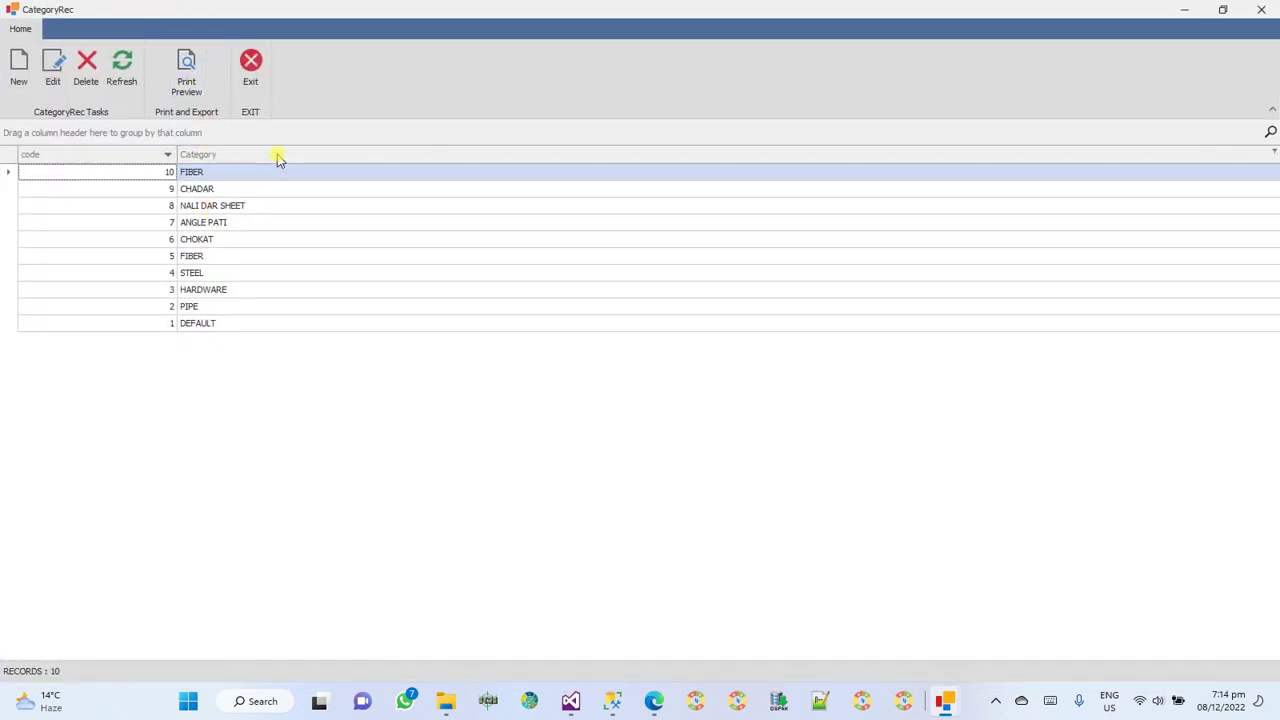
left_click(253, 70)
Open the product records and show both the find panel and the auto filter row in the list.
left_click(110, 78)
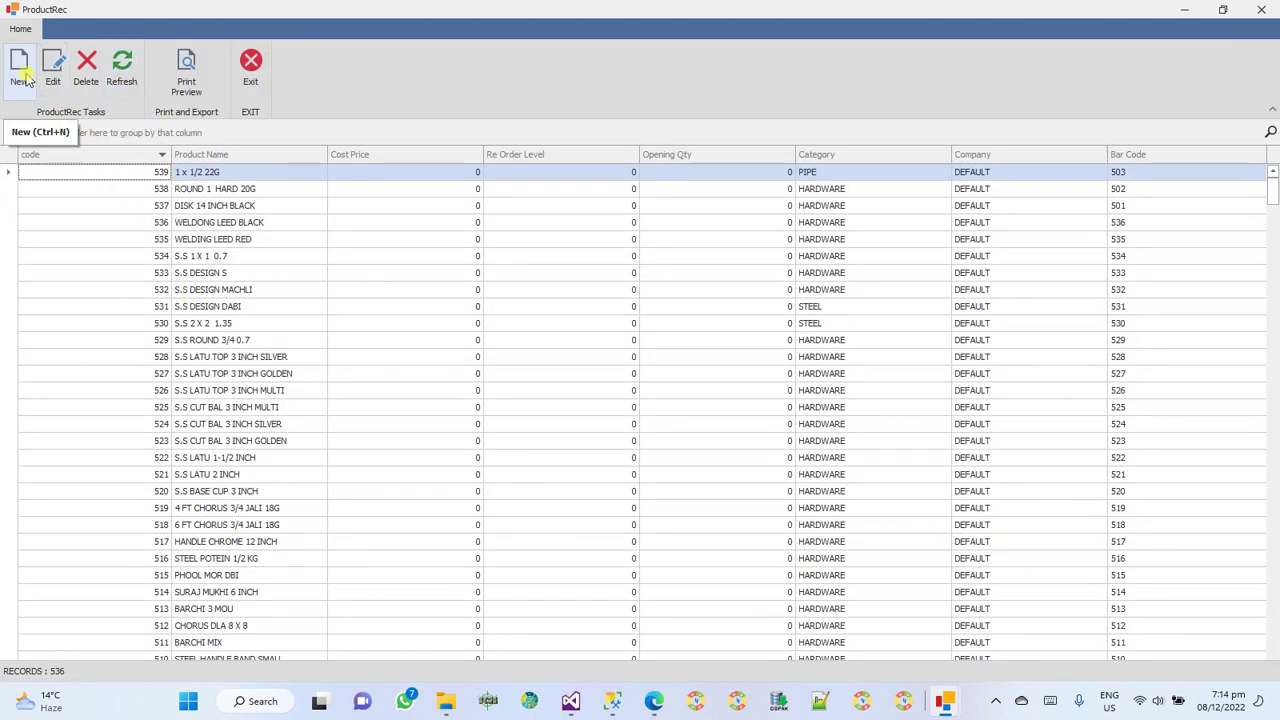
left_click(207, 292)
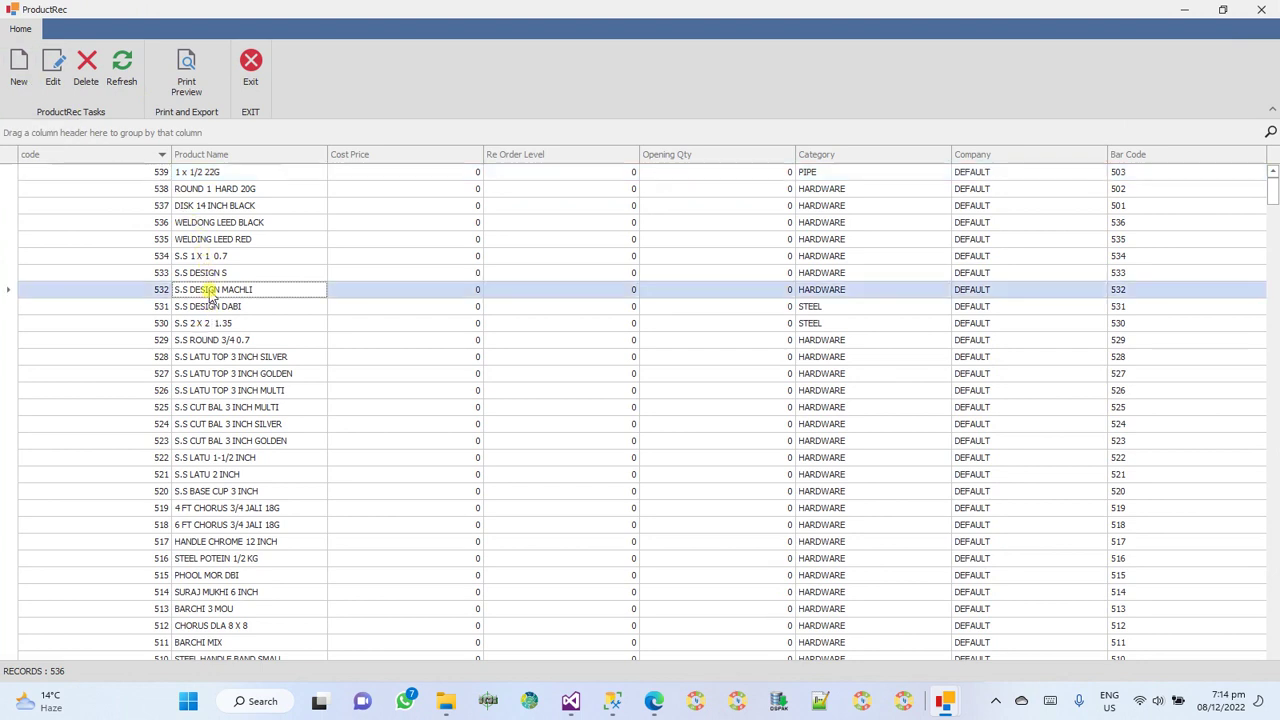
right_click(279, 160)
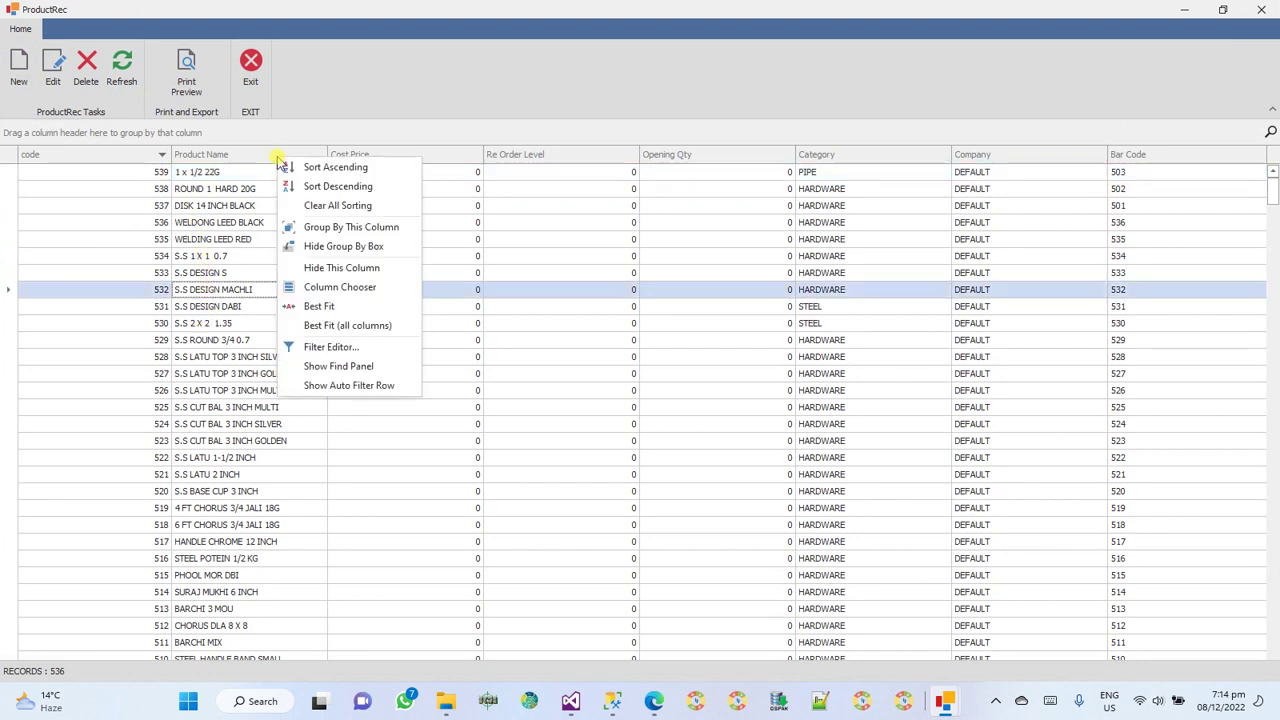
left_click(325, 367)
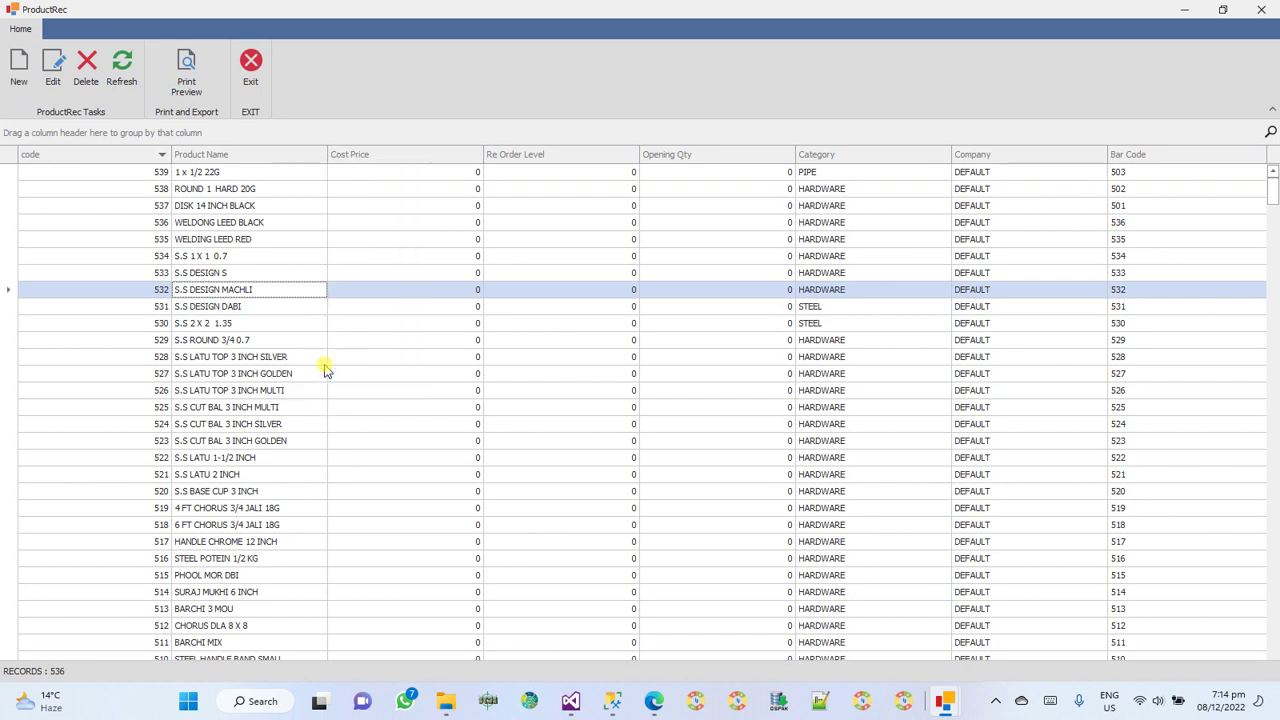
right_click(270, 159)
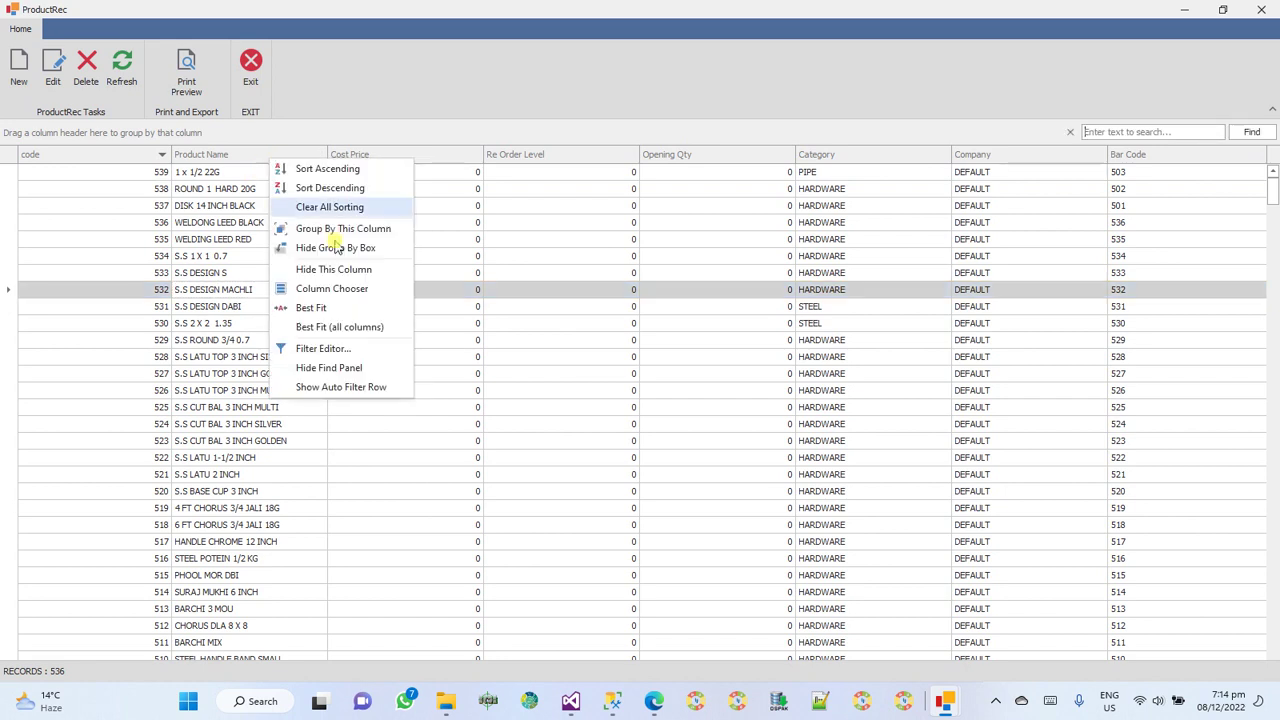
left_click(340, 387)
Filter the product list by Product Name "s.s 1".
left_click(265, 170)
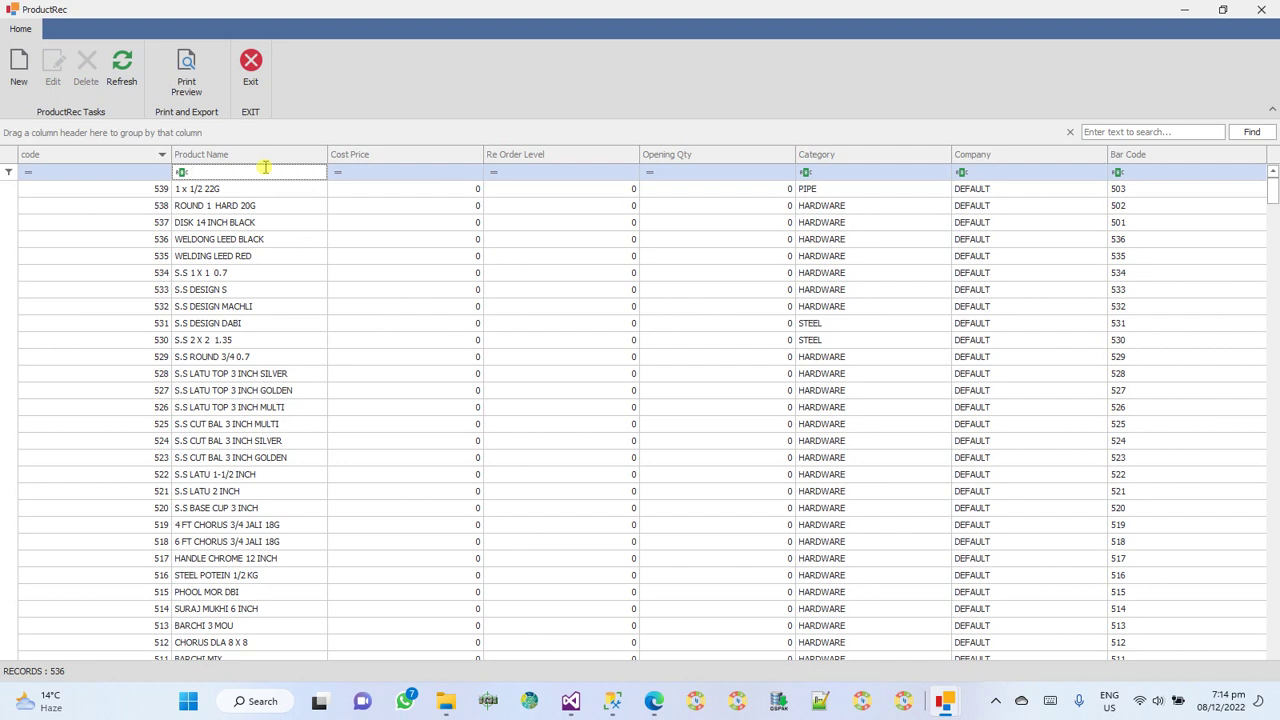
type("s.s")
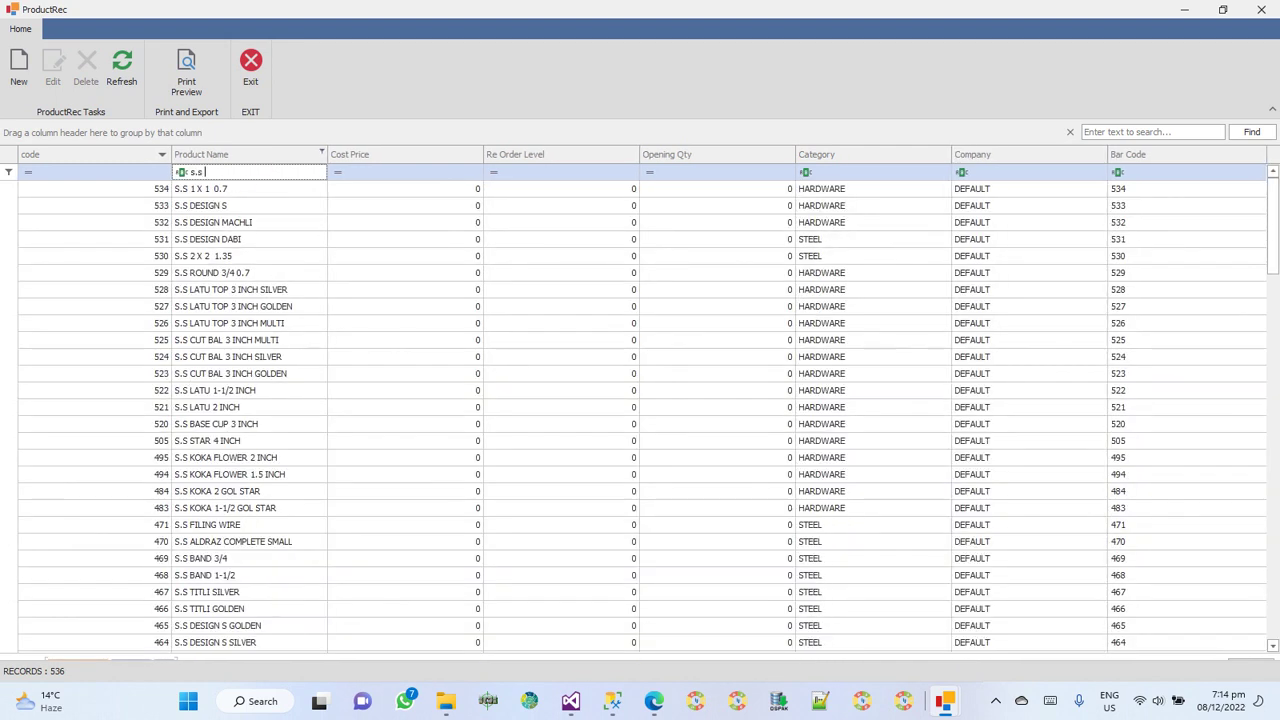
type(" 1")
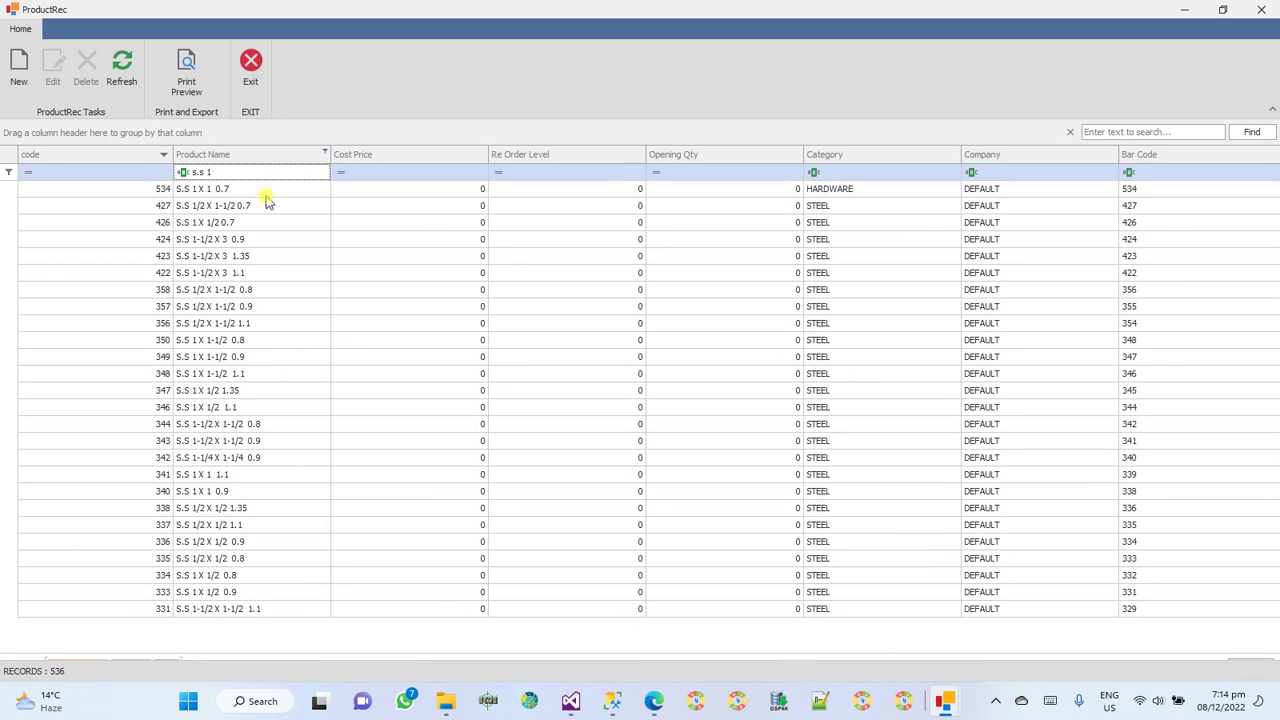
View the details of product S.S 1-1/2 X 3 0.9 and close its record.
double_click(214, 238)
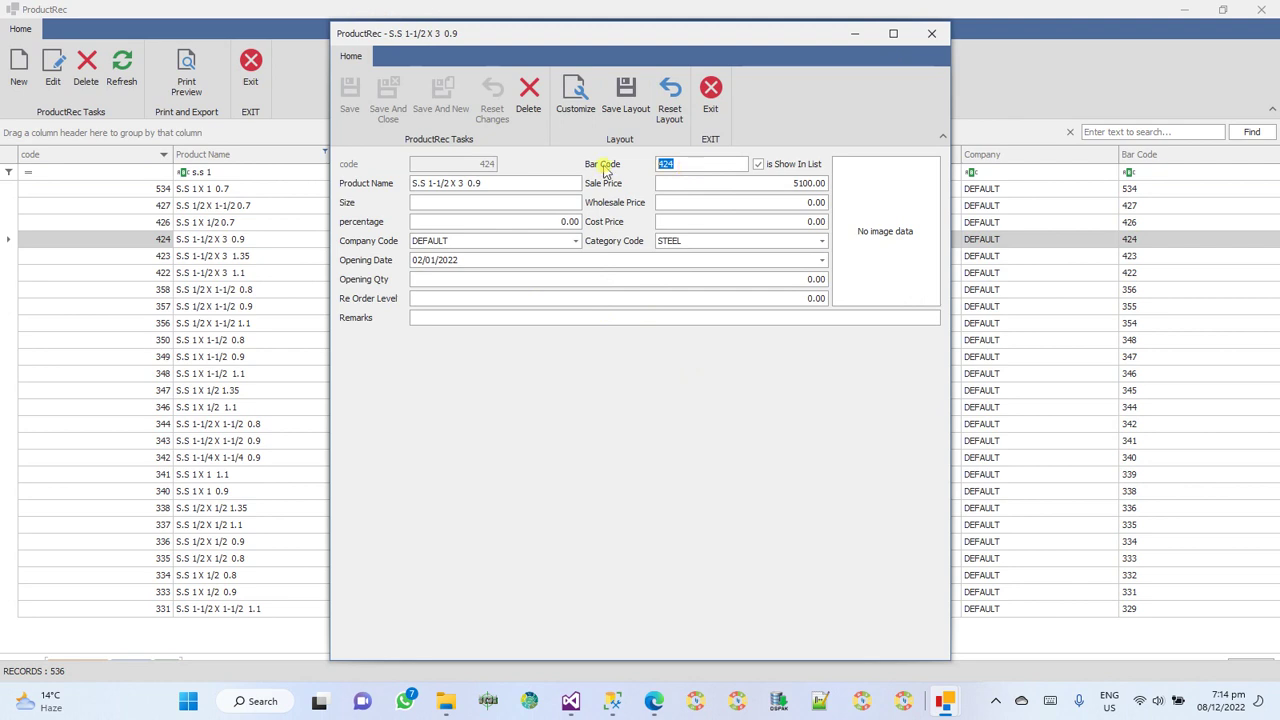
left_click(508, 202)
left_click(711, 92)
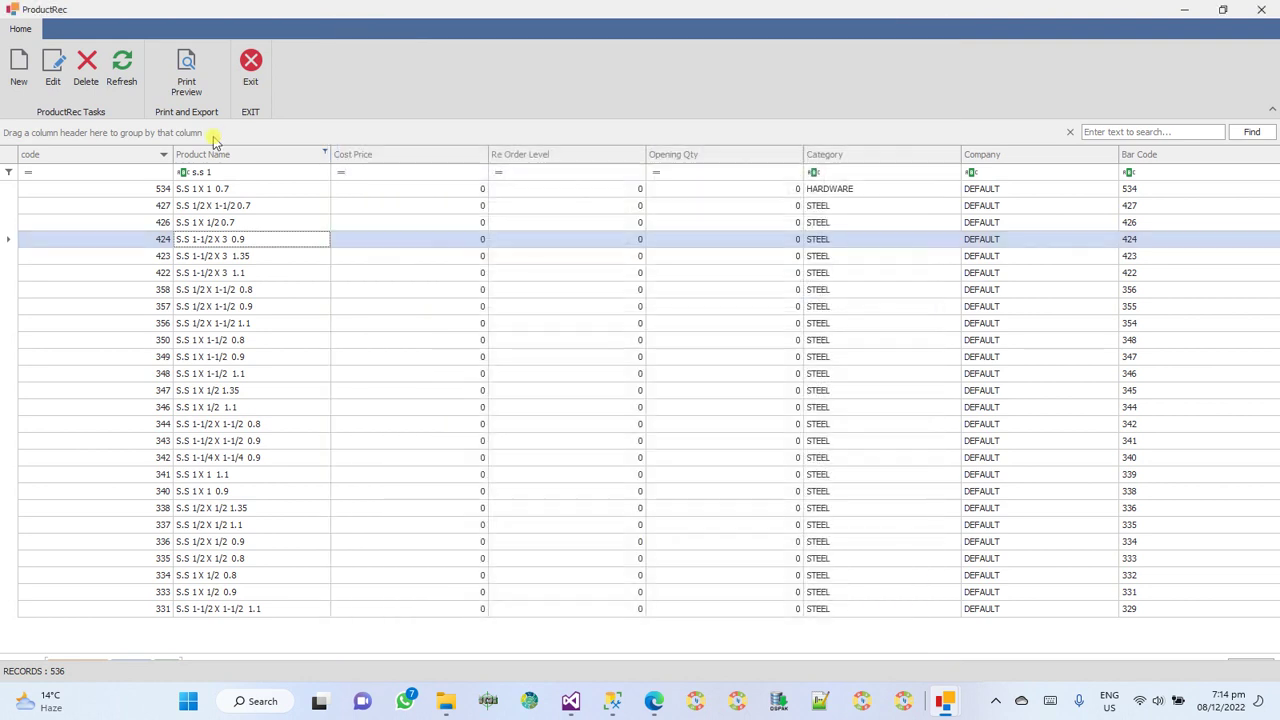
Start a new product with is Show In List ticked, look through its fields, and exit to the home screen without saving.
left_click(22, 70)
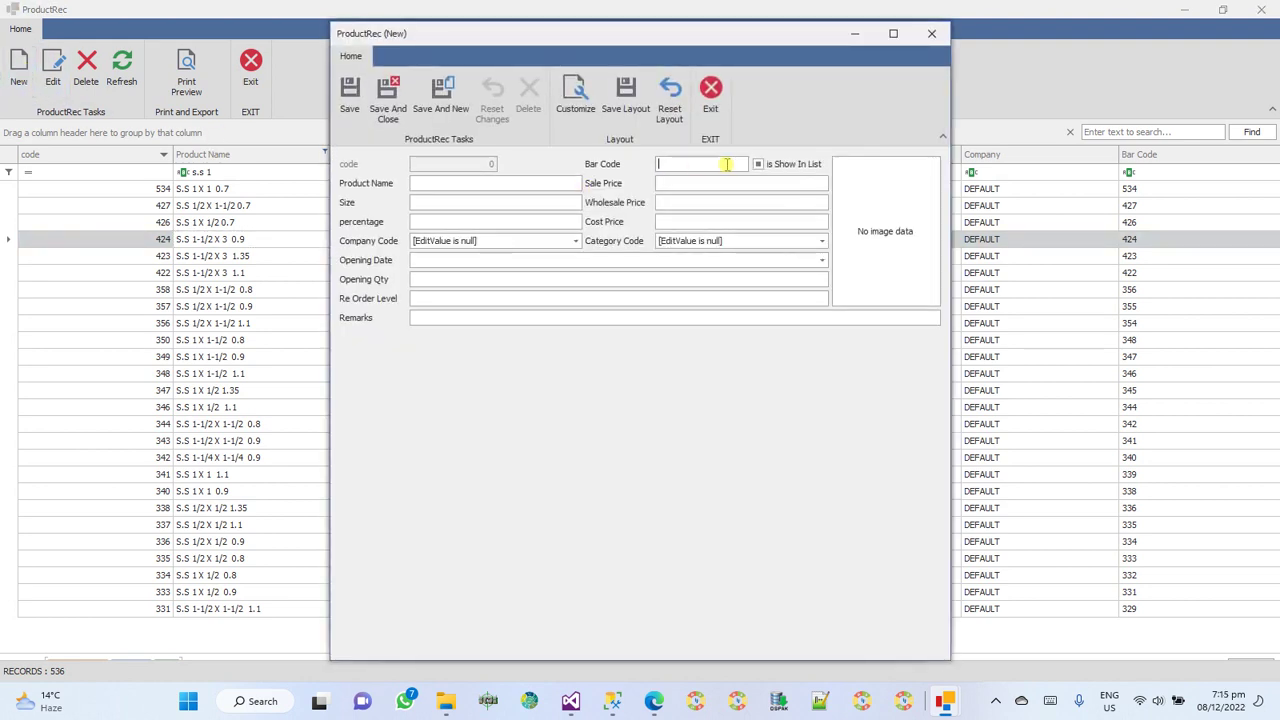
left_click(766, 168)
left_click(721, 165)
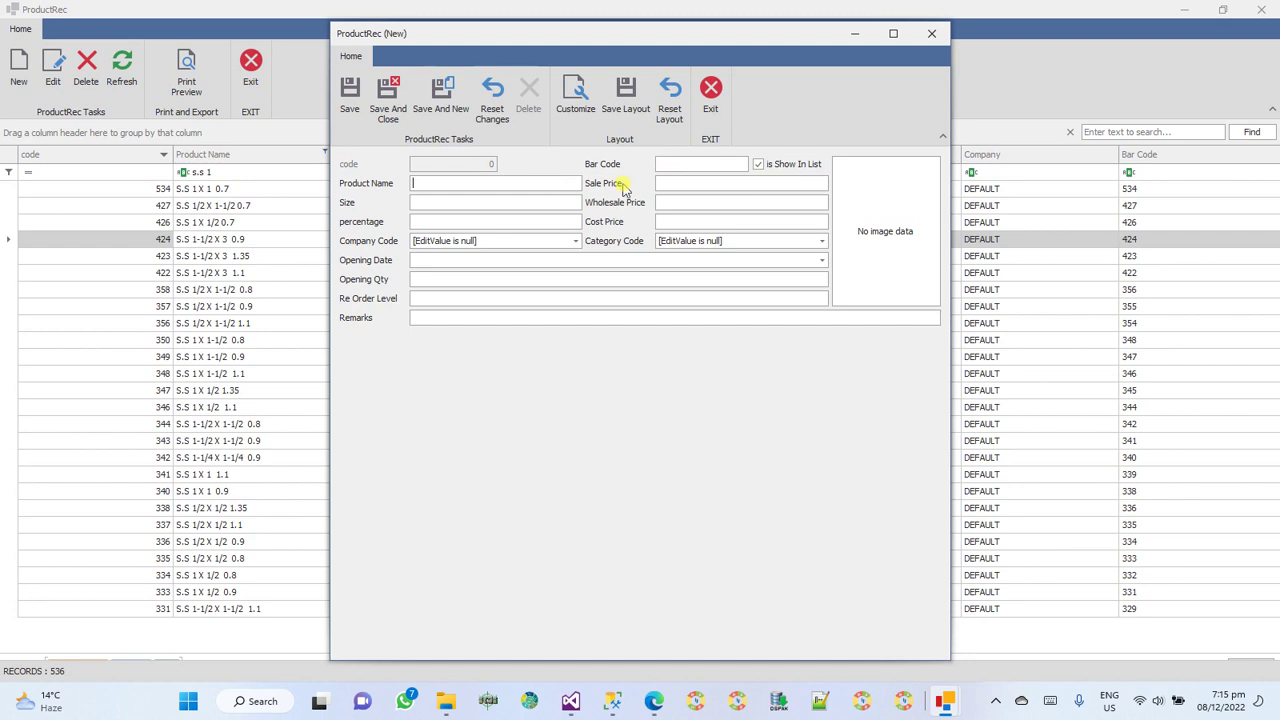
left_click(553, 199)
left_click(667, 200)
left_click(560, 242)
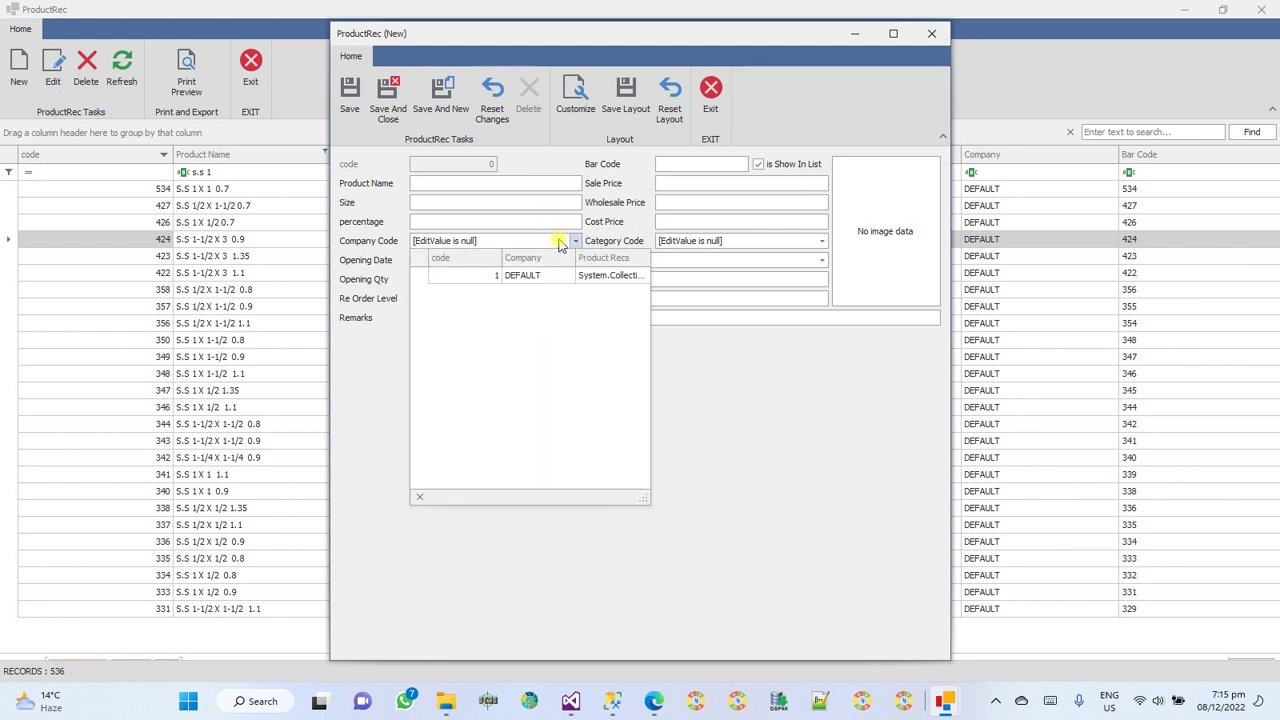
left_click(560, 242)
left_click(648, 260)
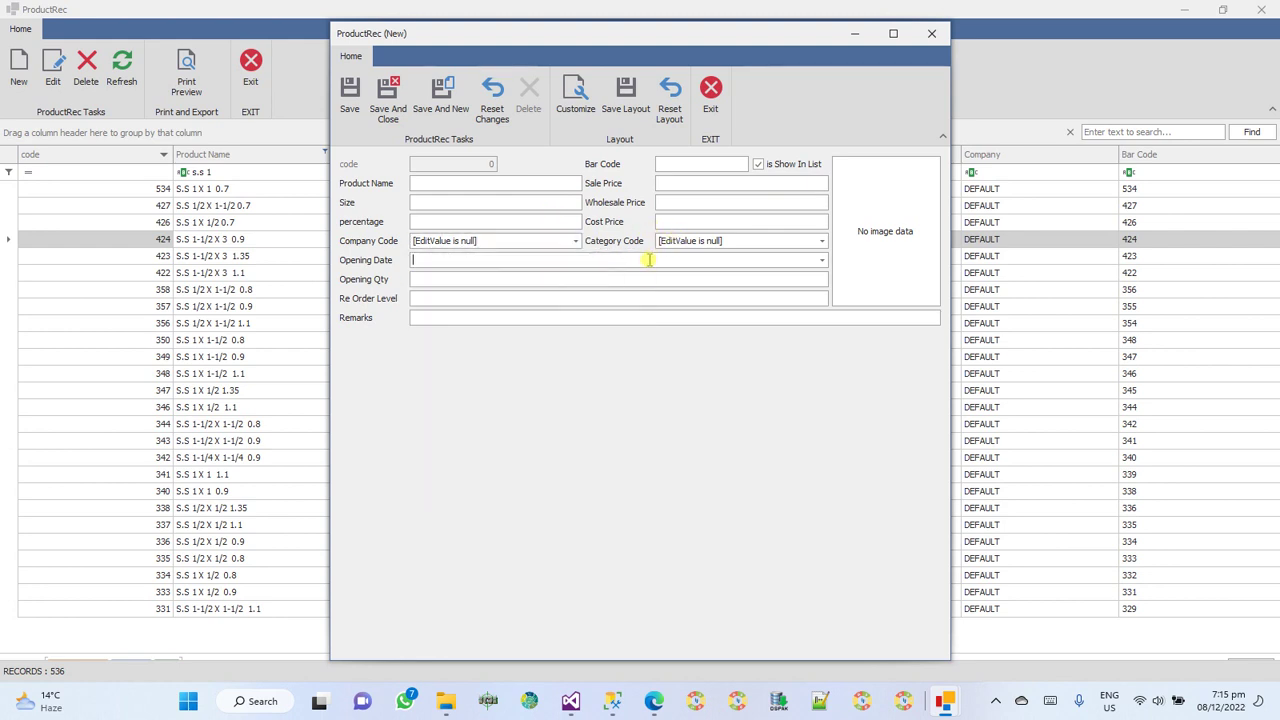
left_click(636, 280)
left_click(712, 97)
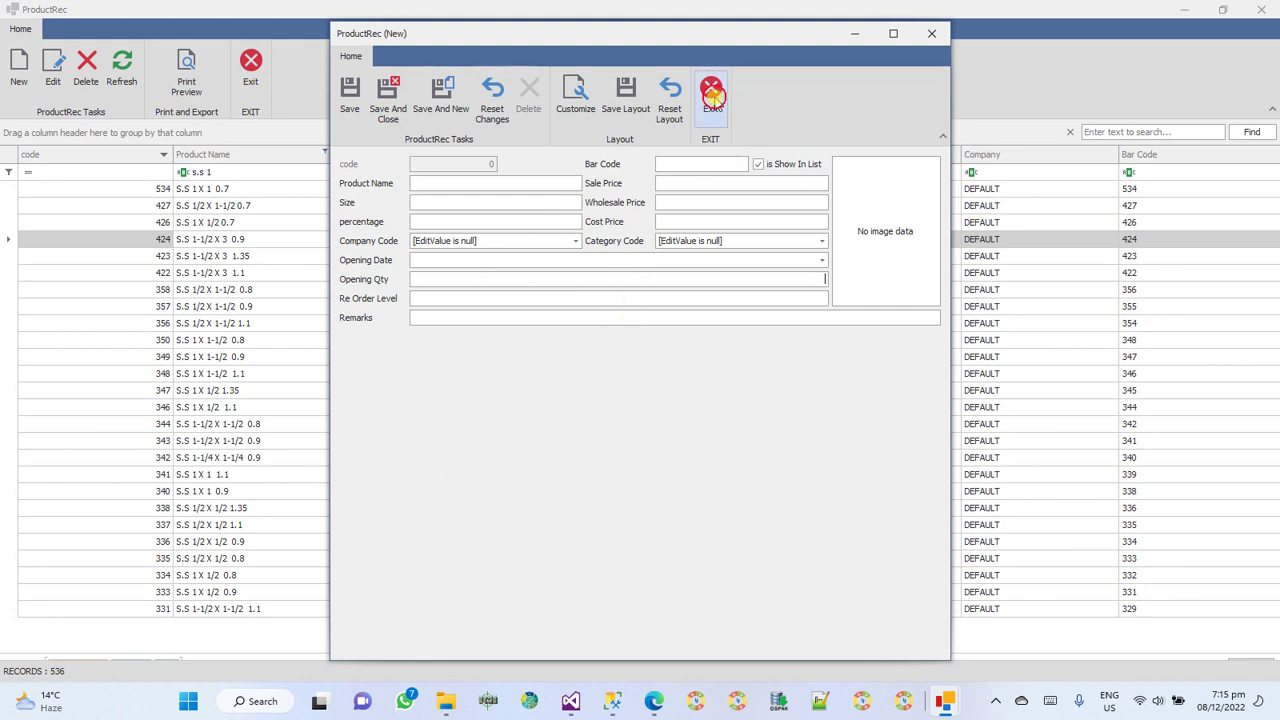
left_click(712, 97)
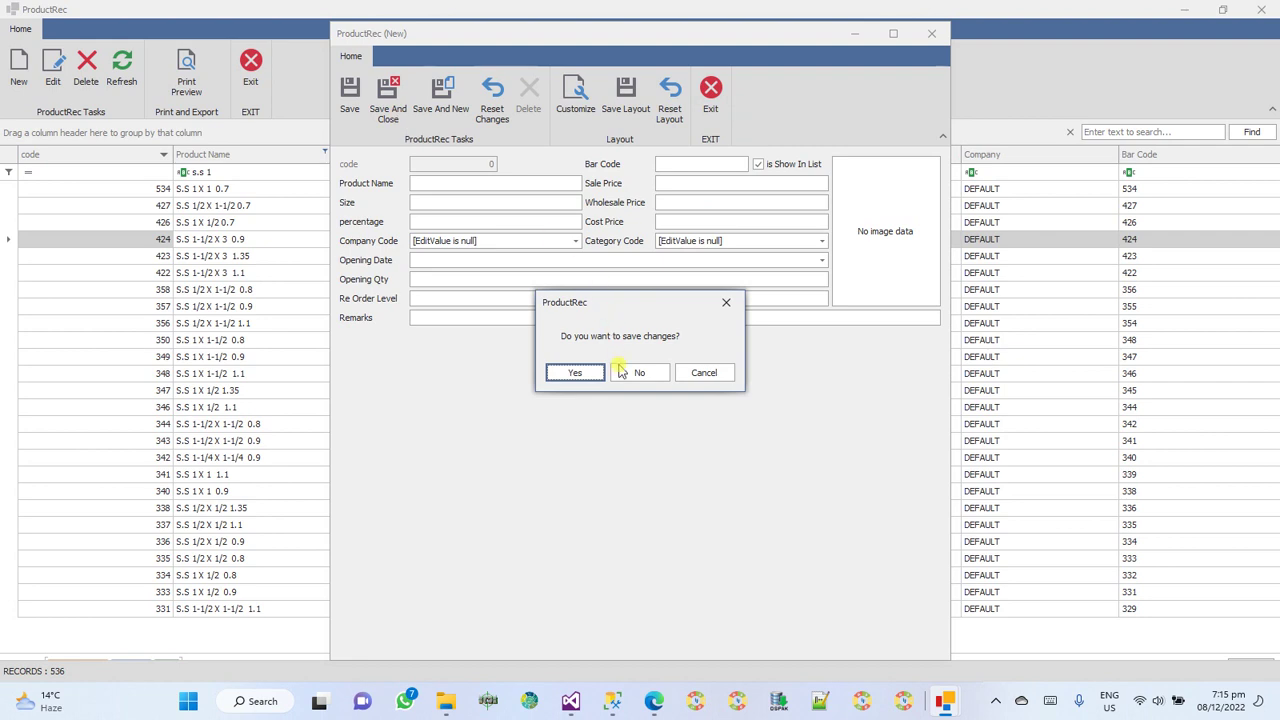
left_click(636, 373)
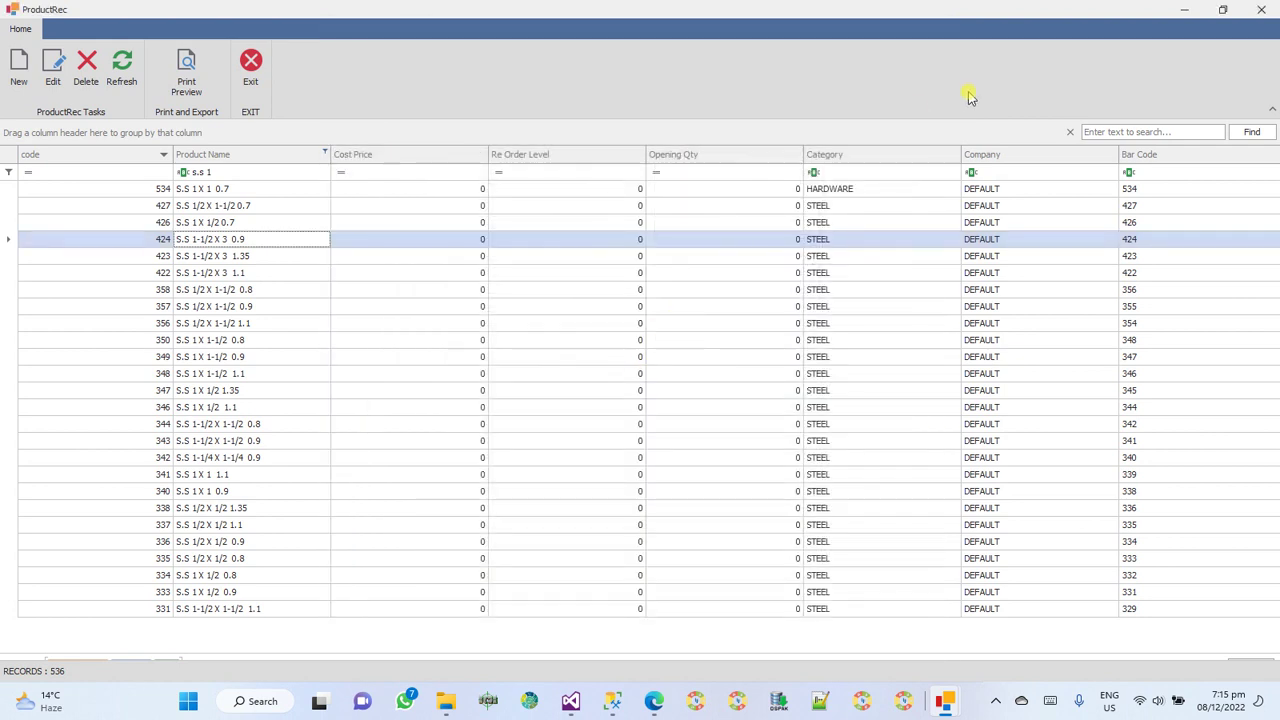
left_click(250, 62)
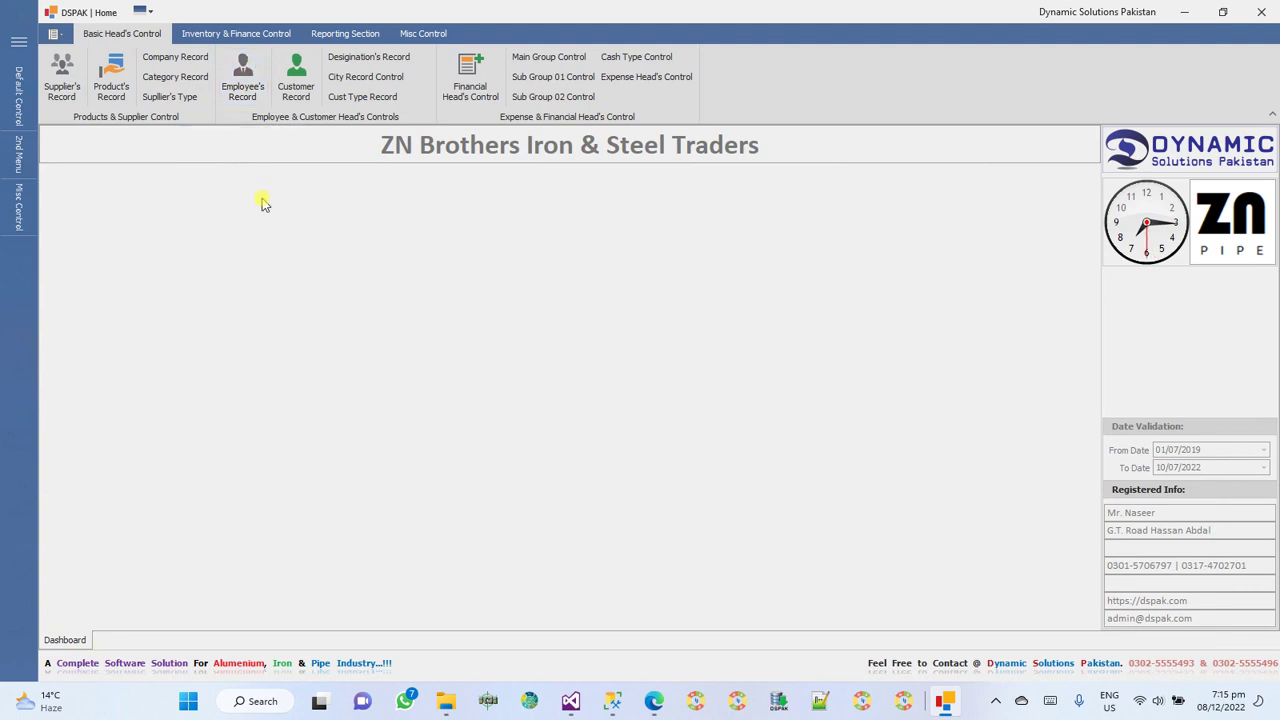
Start a new employee record with Active Type Active and user Role USER, and exit the employee records without saving it.
left_click(240, 90)
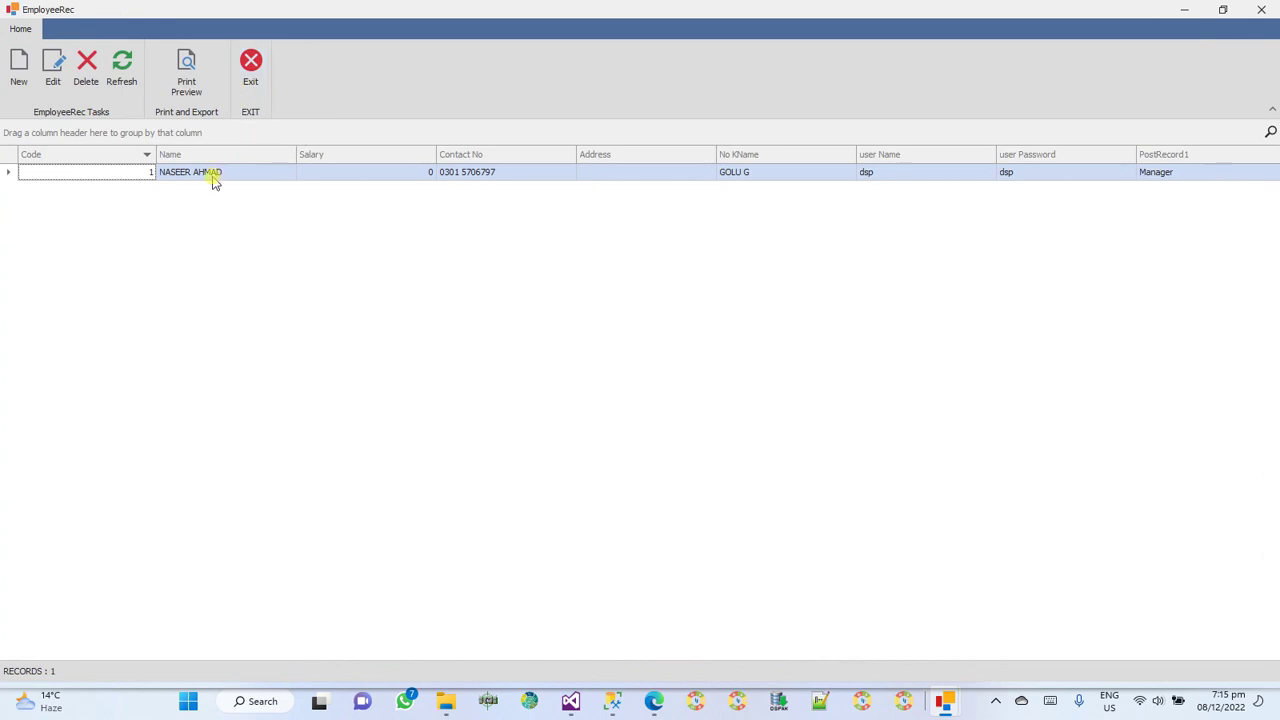
left_click(28, 80)
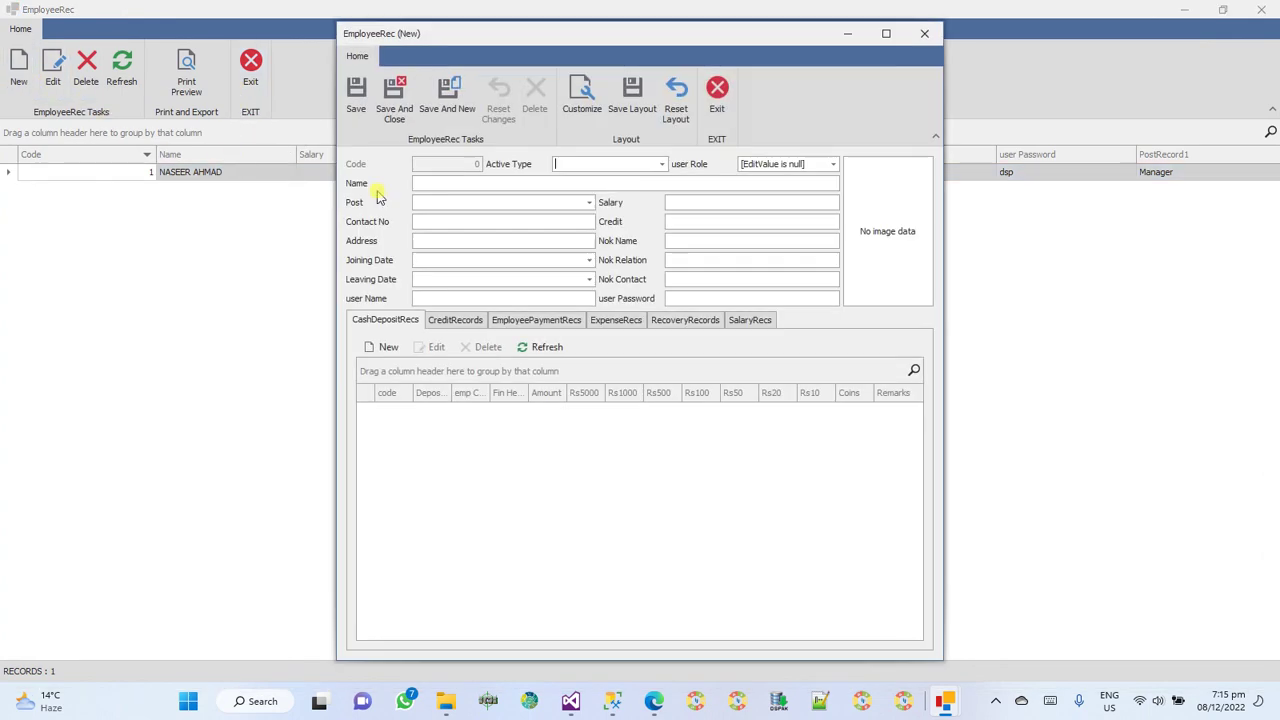
left_click(661, 164)
left_click(655, 198)
left_click(822, 164)
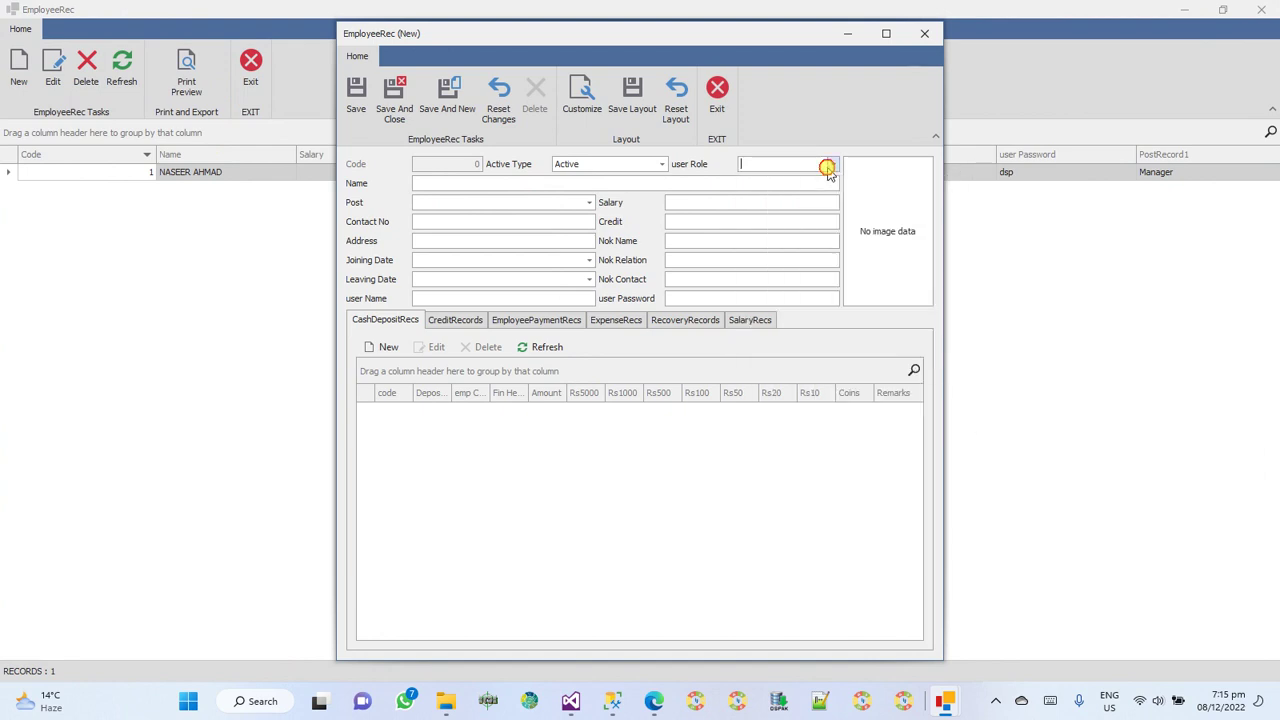
left_click(829, 164)
left_click(829, 228)
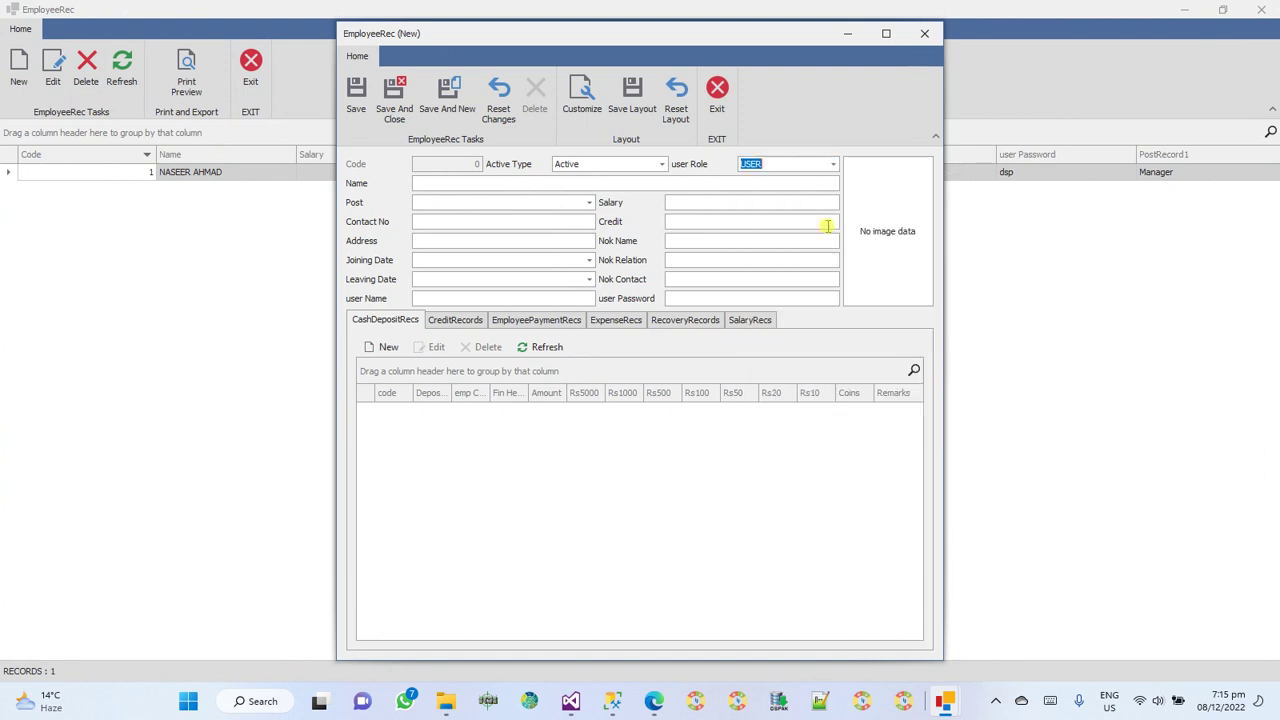
left_click(553, 184)
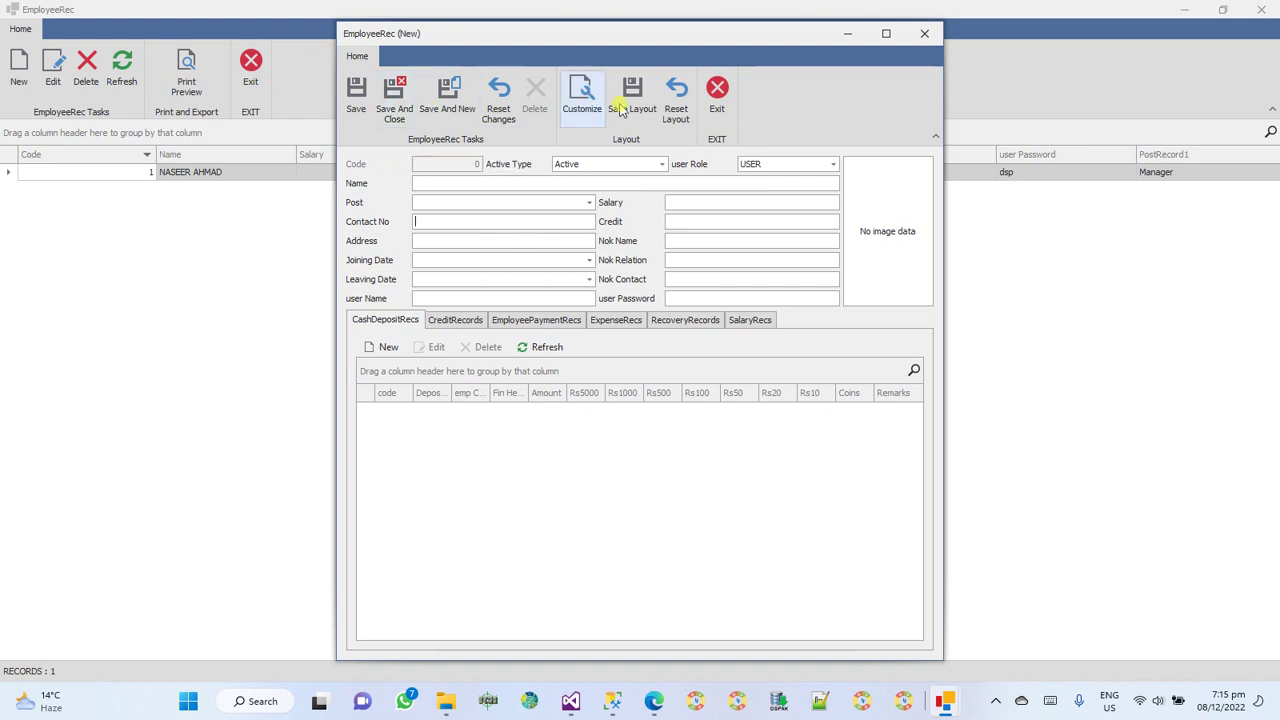
left_click(717, 110)
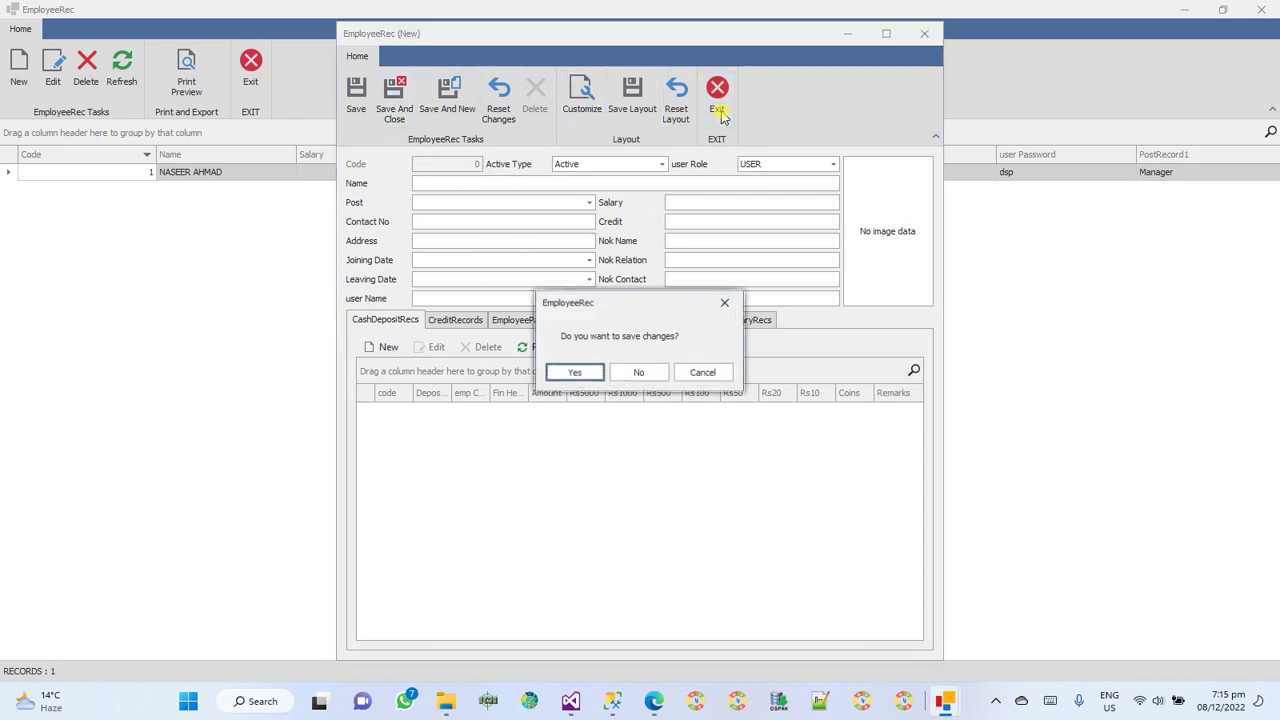
left_click(640, 372)
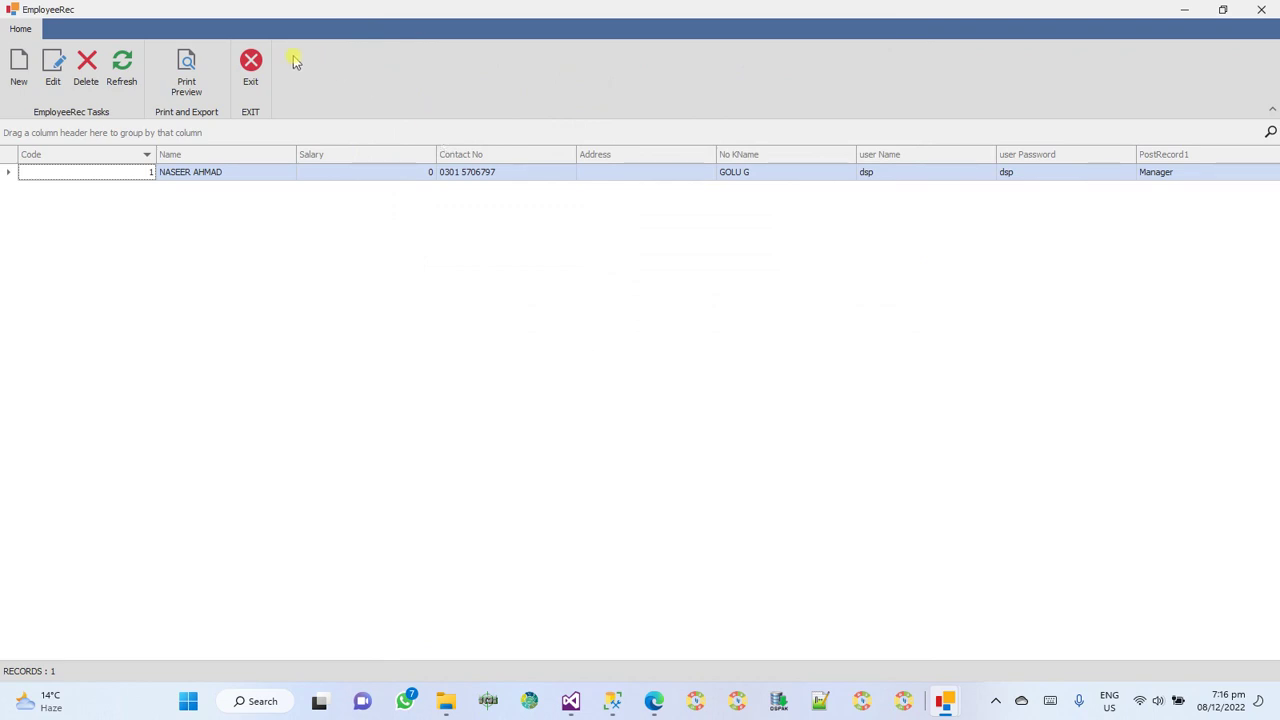
left_click(254, 63)
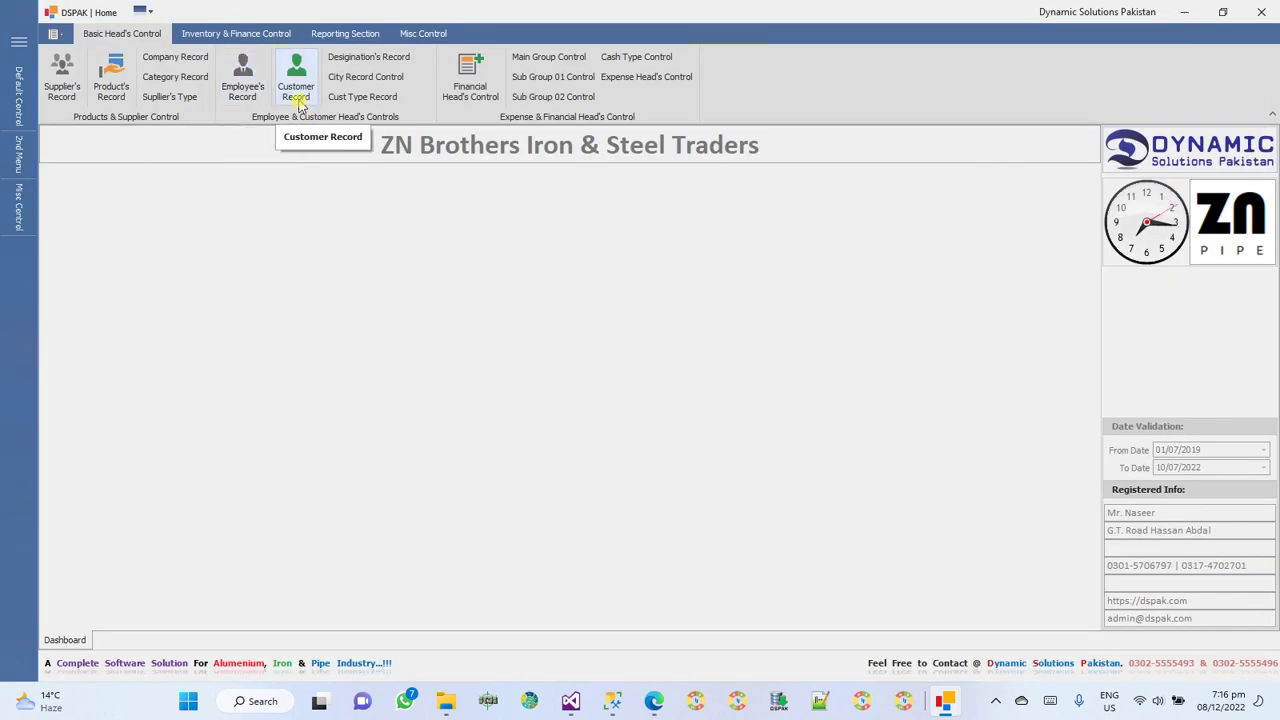
Review the city record list and the customer type list, closing each one.
left_click(362, 78)
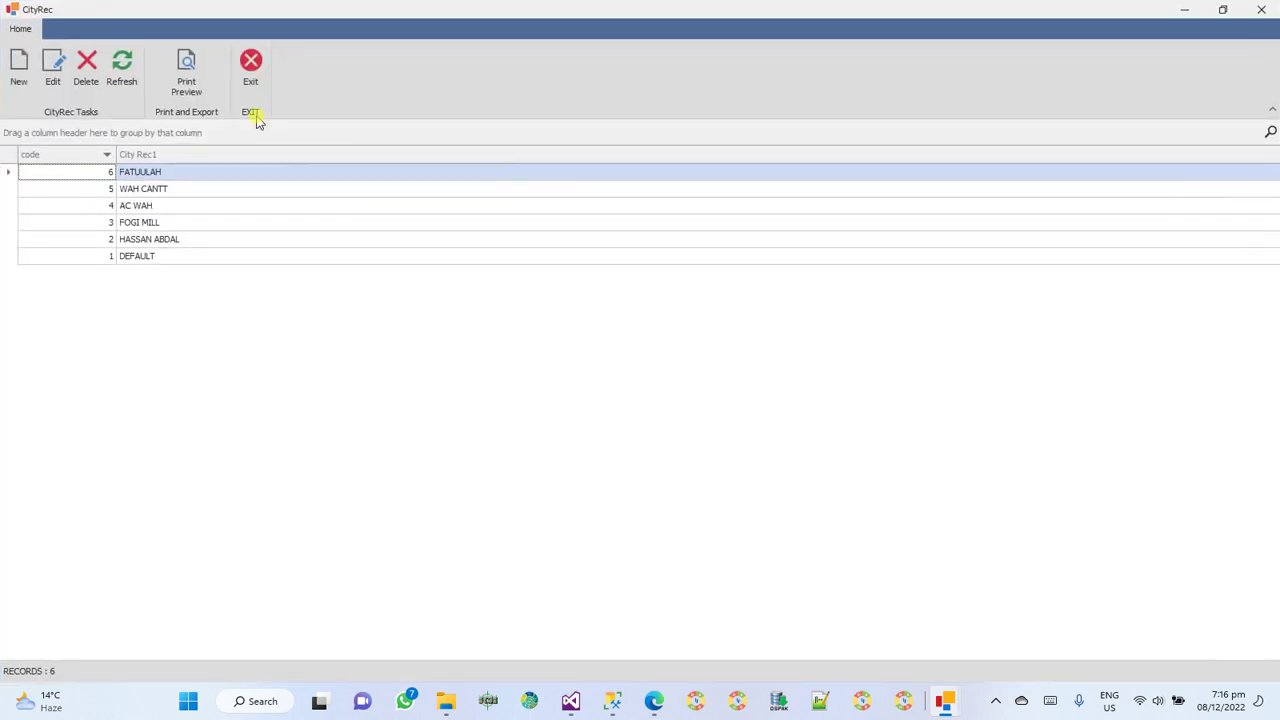
left_click(250, 70)
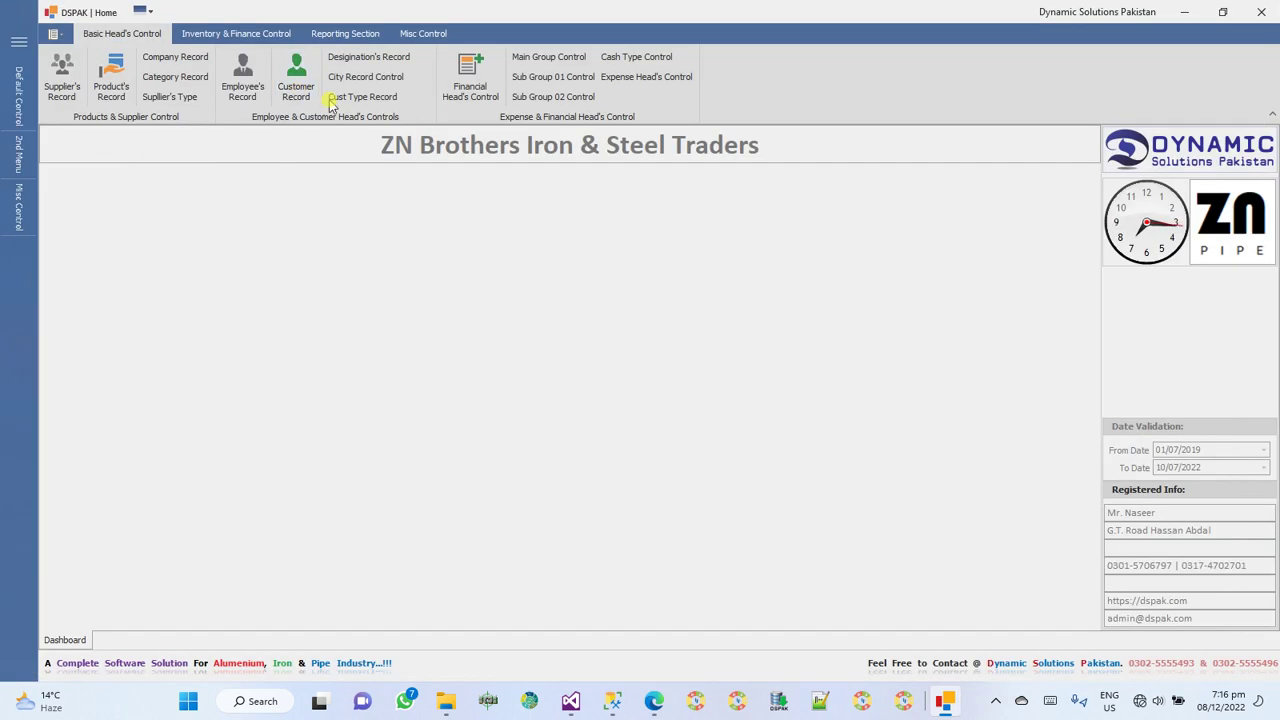
left_click(336, 95)
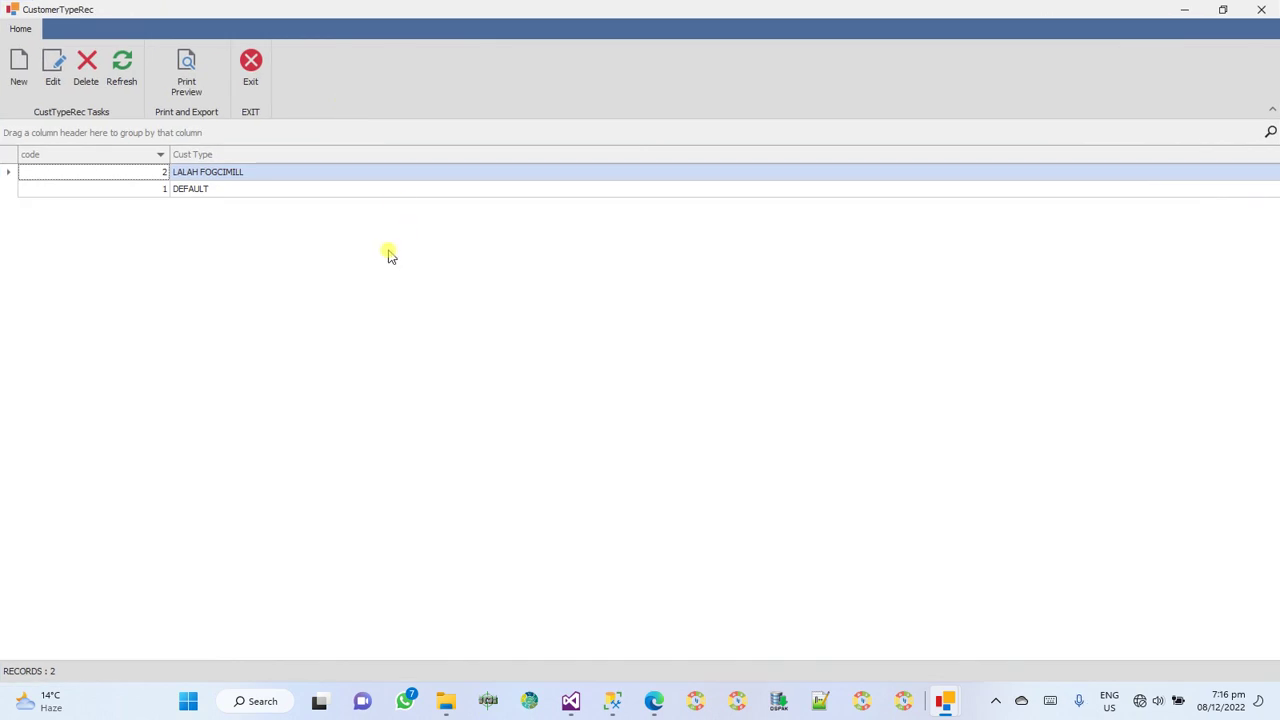
left_click(252, 66)
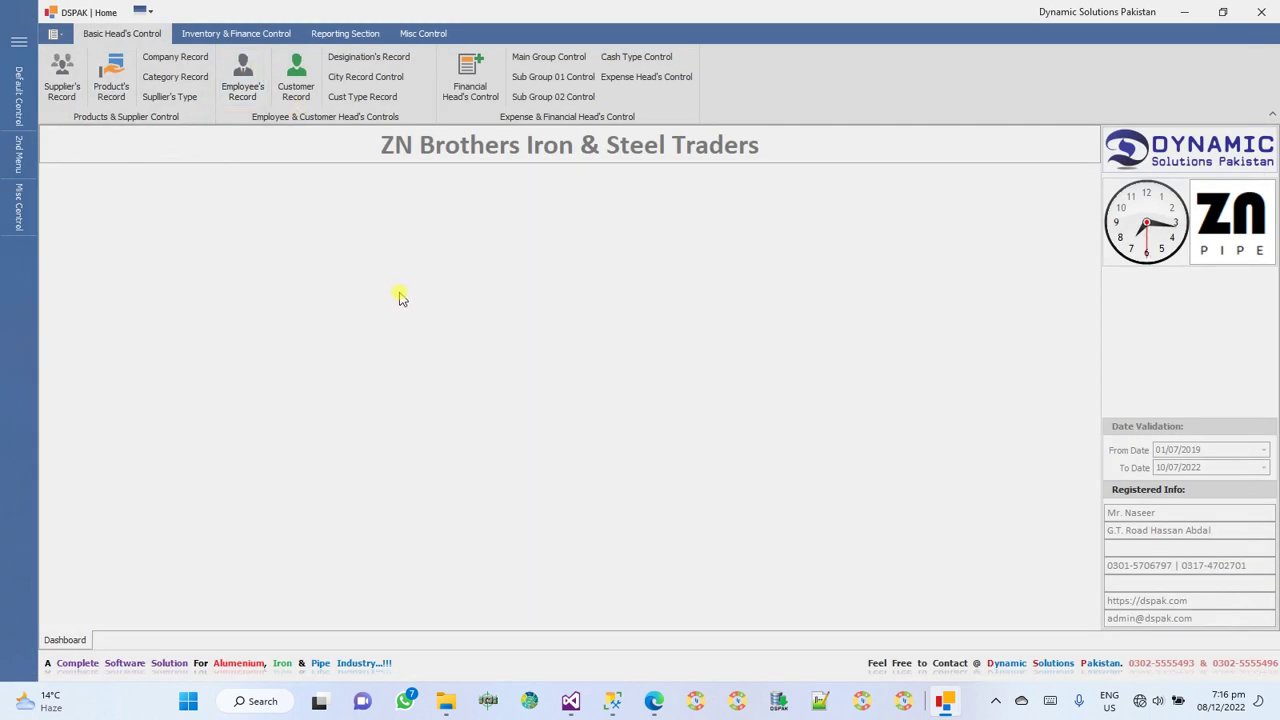
Start a new customer record, look through its name, customer type, city, CNIC and opening fields, and close the form without saving.
left_click(295, 83)
left_click(22, 76)
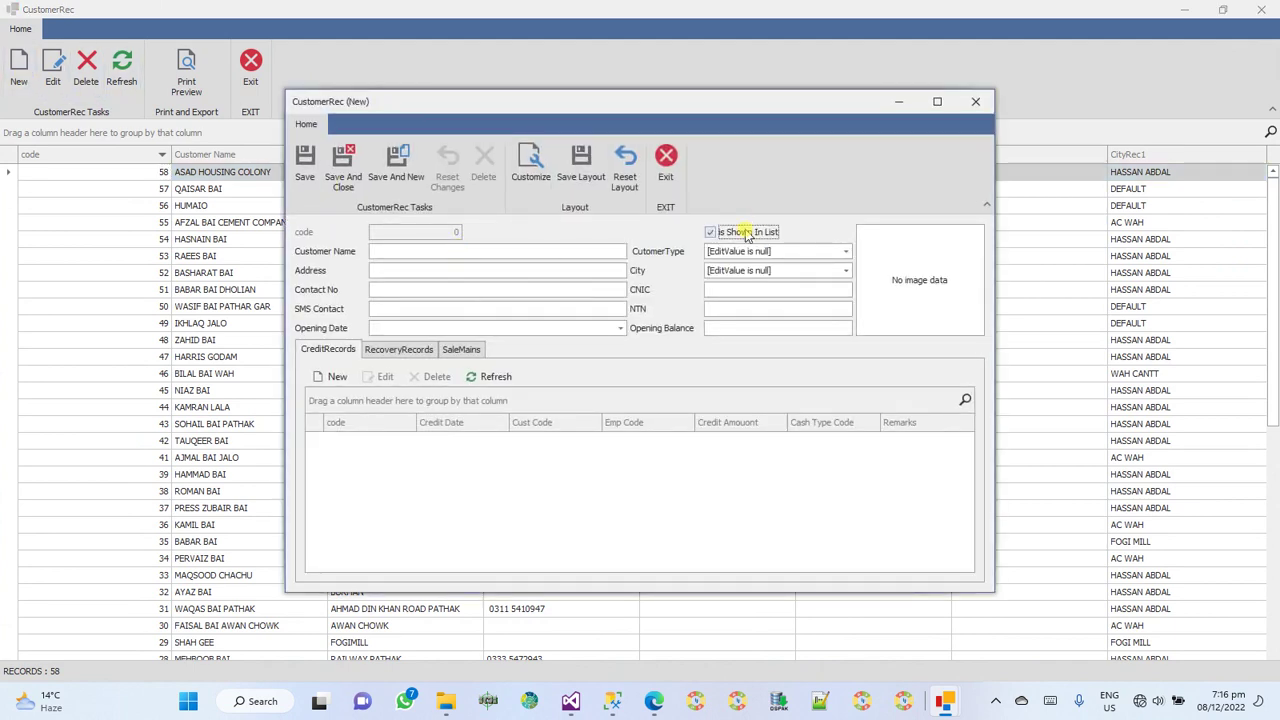
left_click(594, 250)
left_click(591, 268)
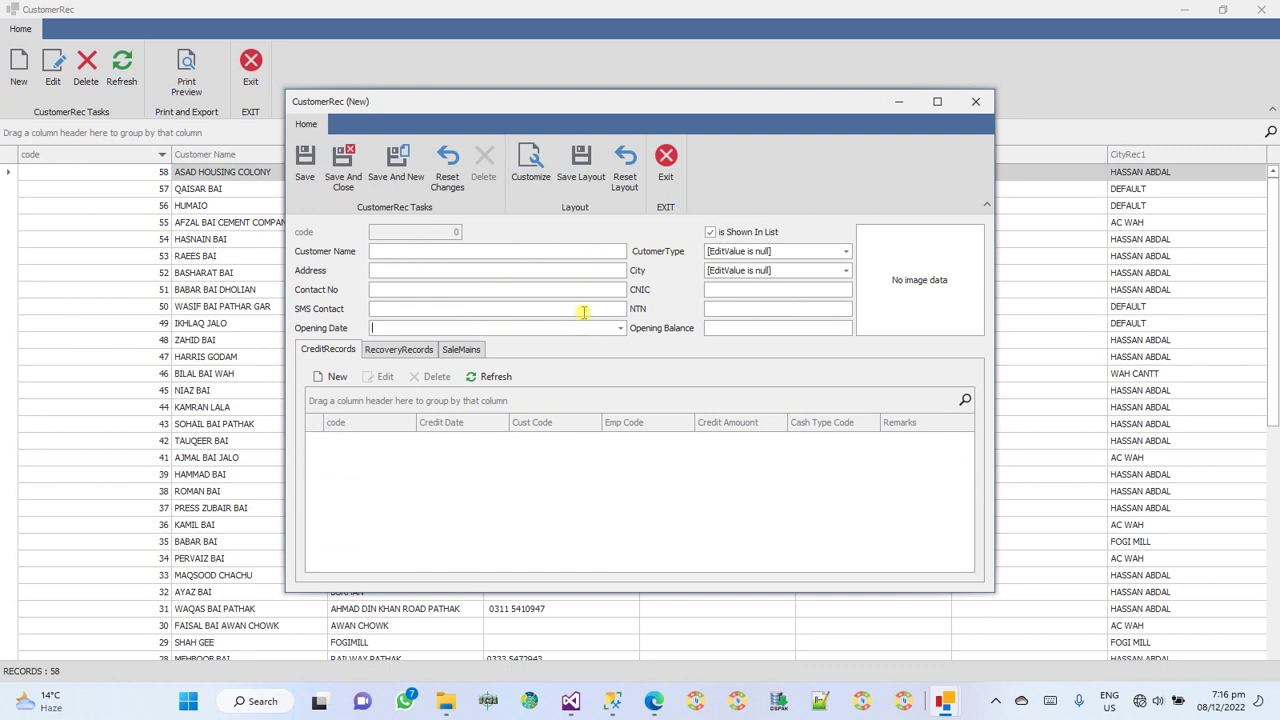
left_click(757, 255)
left_click(757, 255)
left_click(748, 272)
left_click(748, 272)
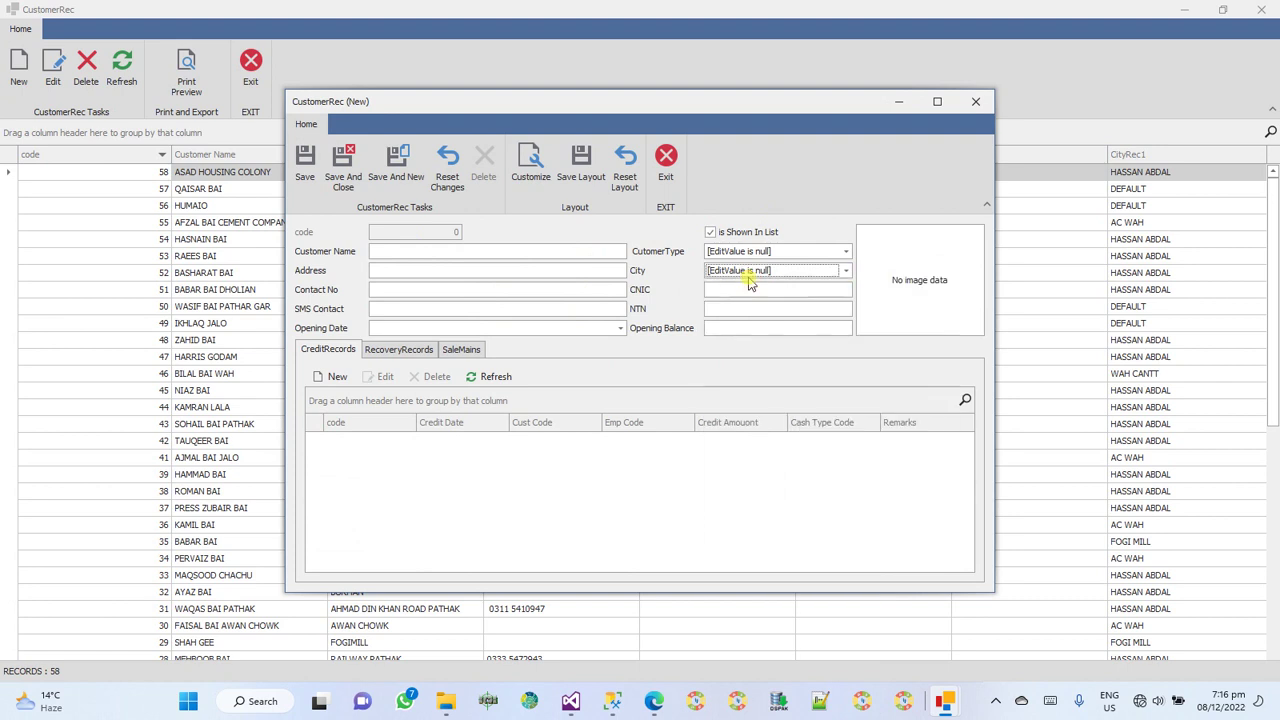
left_click(737, 290)
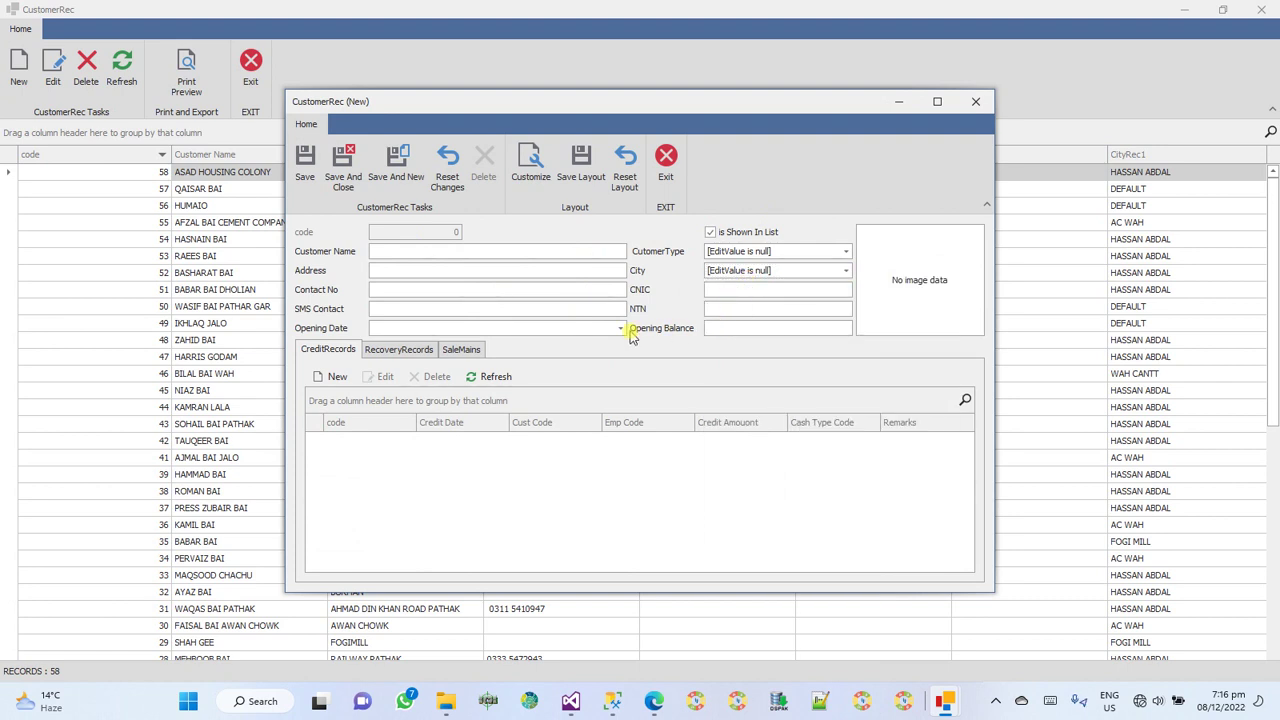
left_click(733, 327)
left_click(665, 170)
left_click(638, 372)
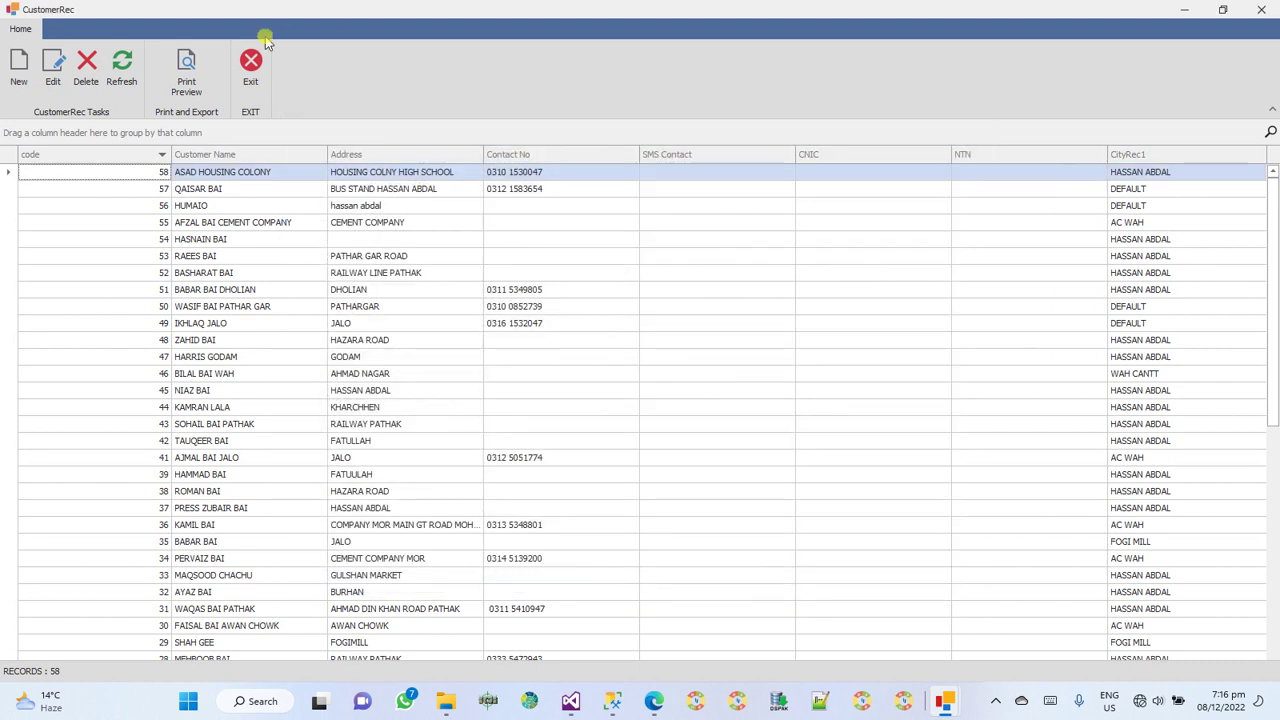
Browse the customer list, view the record of the customer with code 34, and exit to the home screen.
left_click(283, 372)
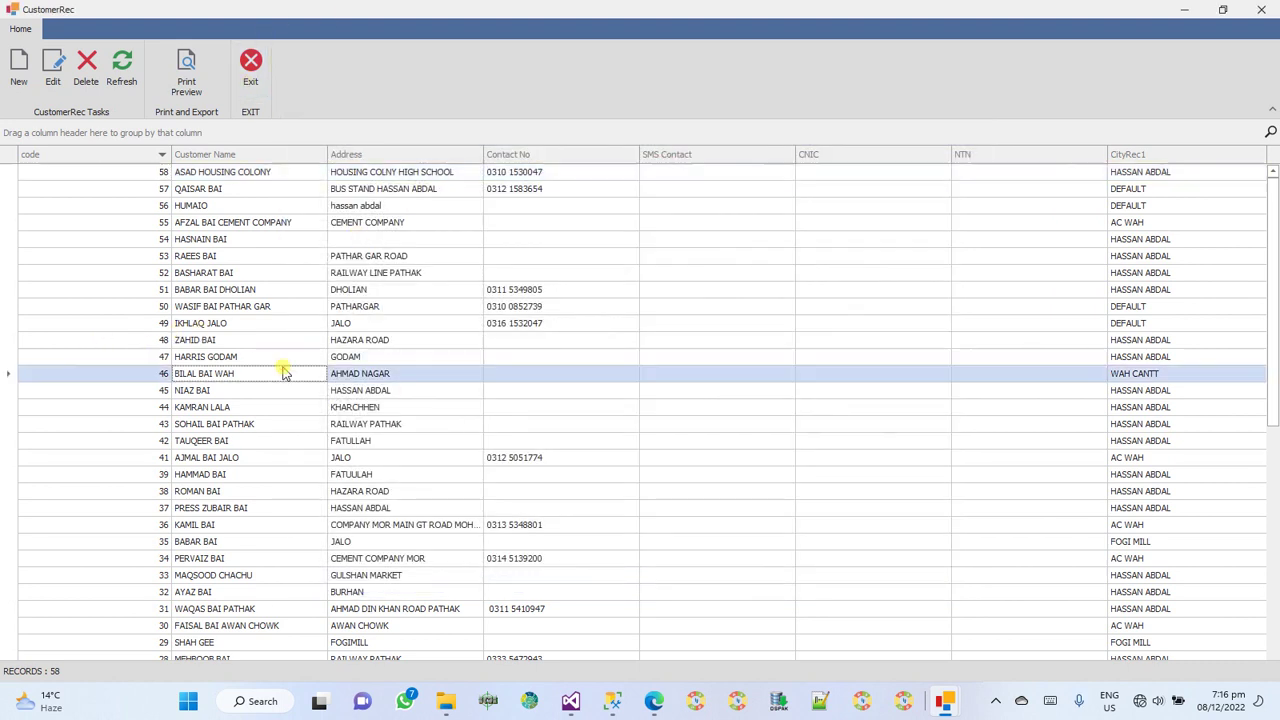
left_click(281, 460)
left_click(254, 578)
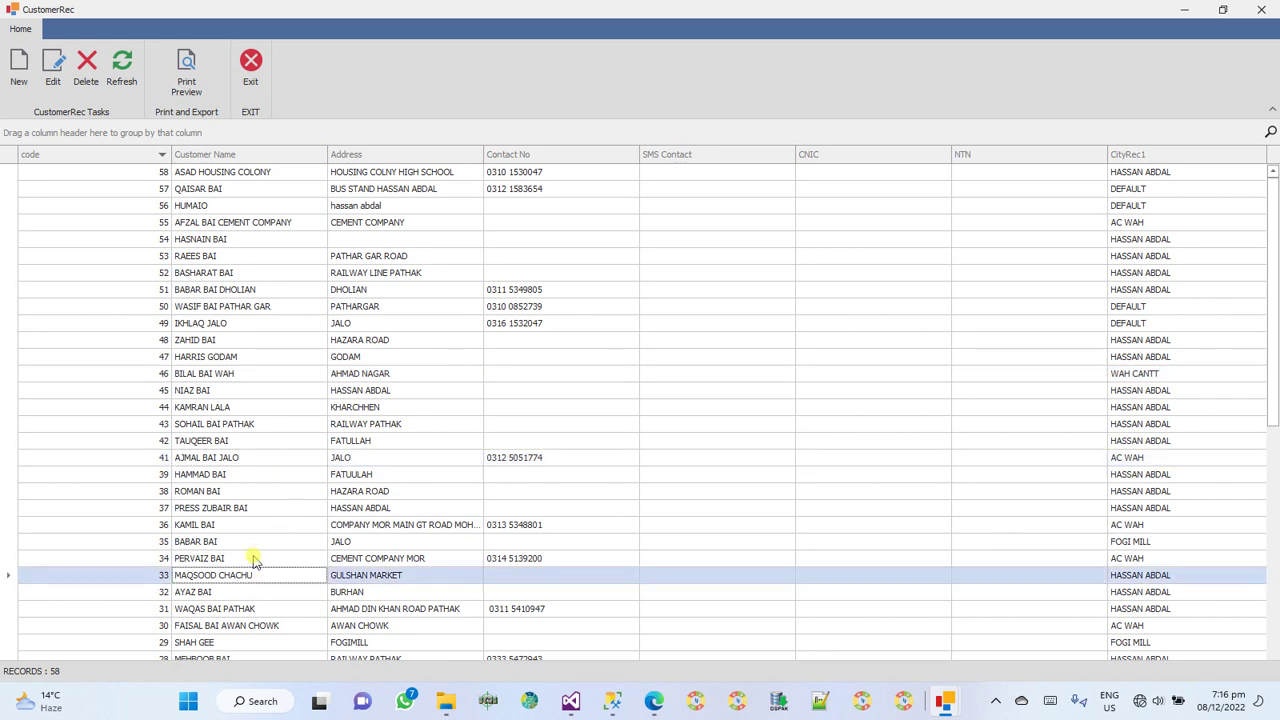
double_click(254, 560)
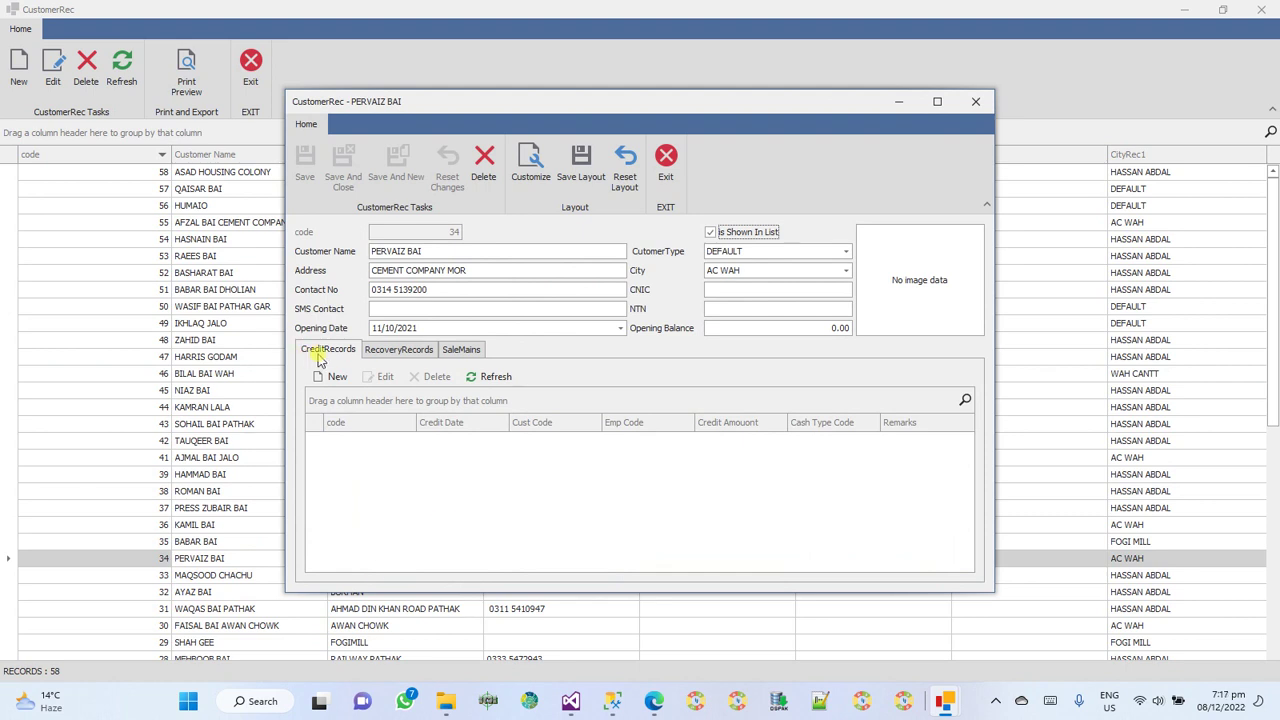
left_click(666, 177)
left_click(252, 66)
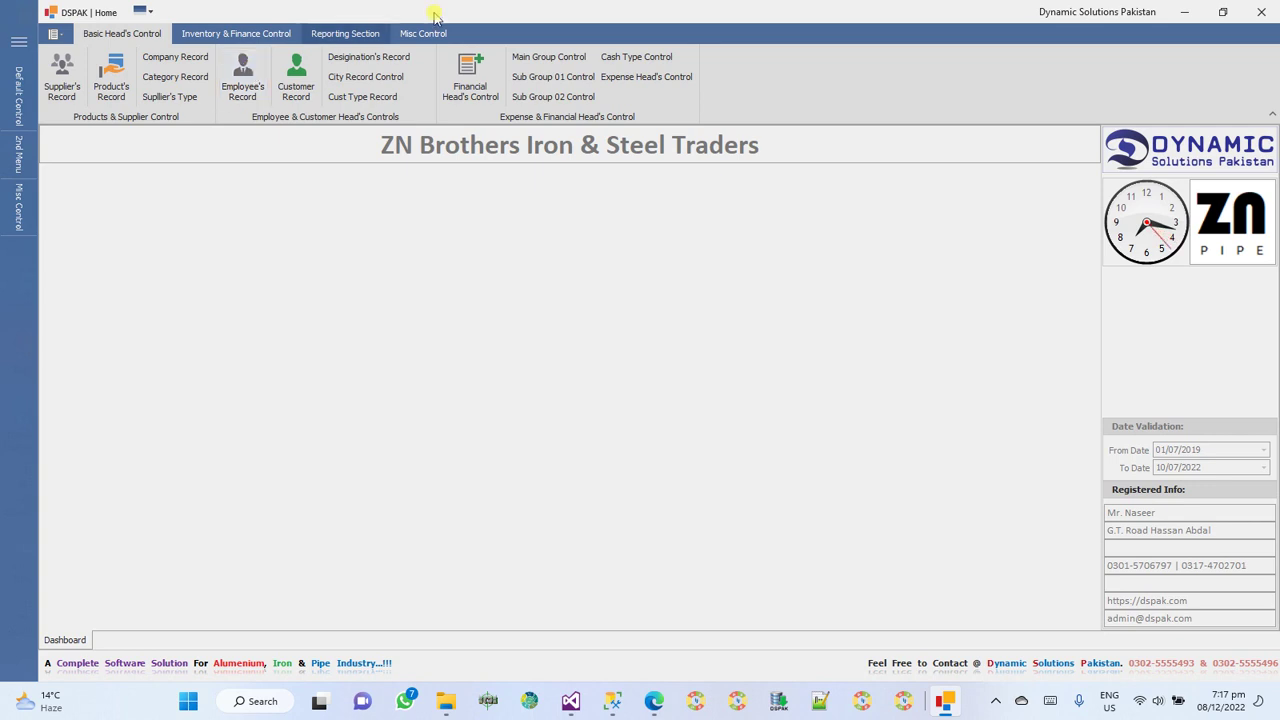
Review the main group, sub group 01, sub group 02 and cash type lists, closing each one.
left_click(481, 80)
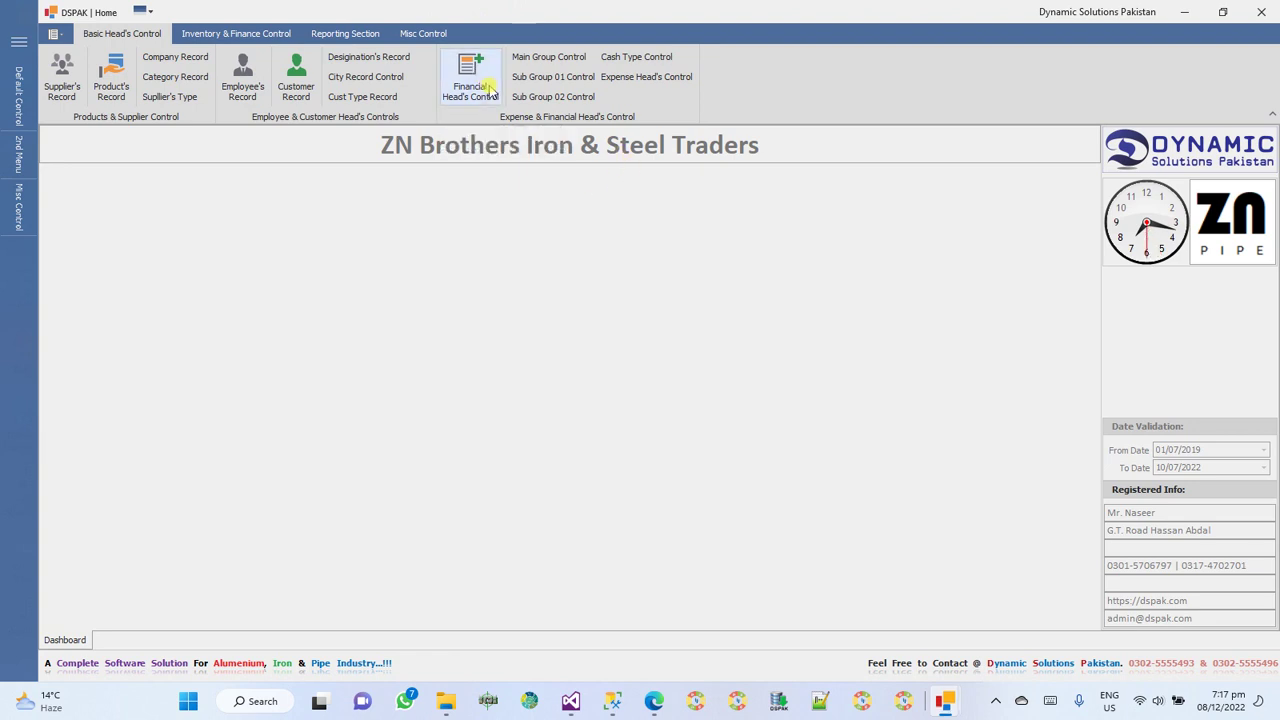
left_click(485, 88)
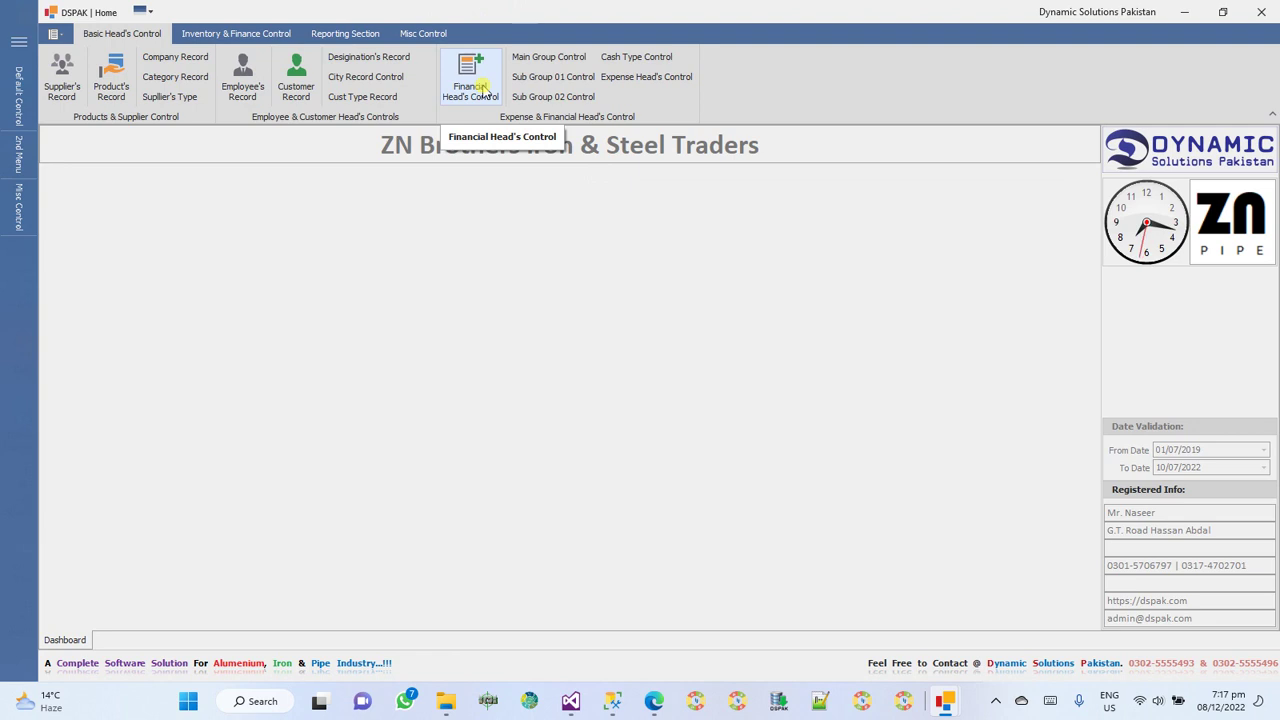
left_click(550, 57)
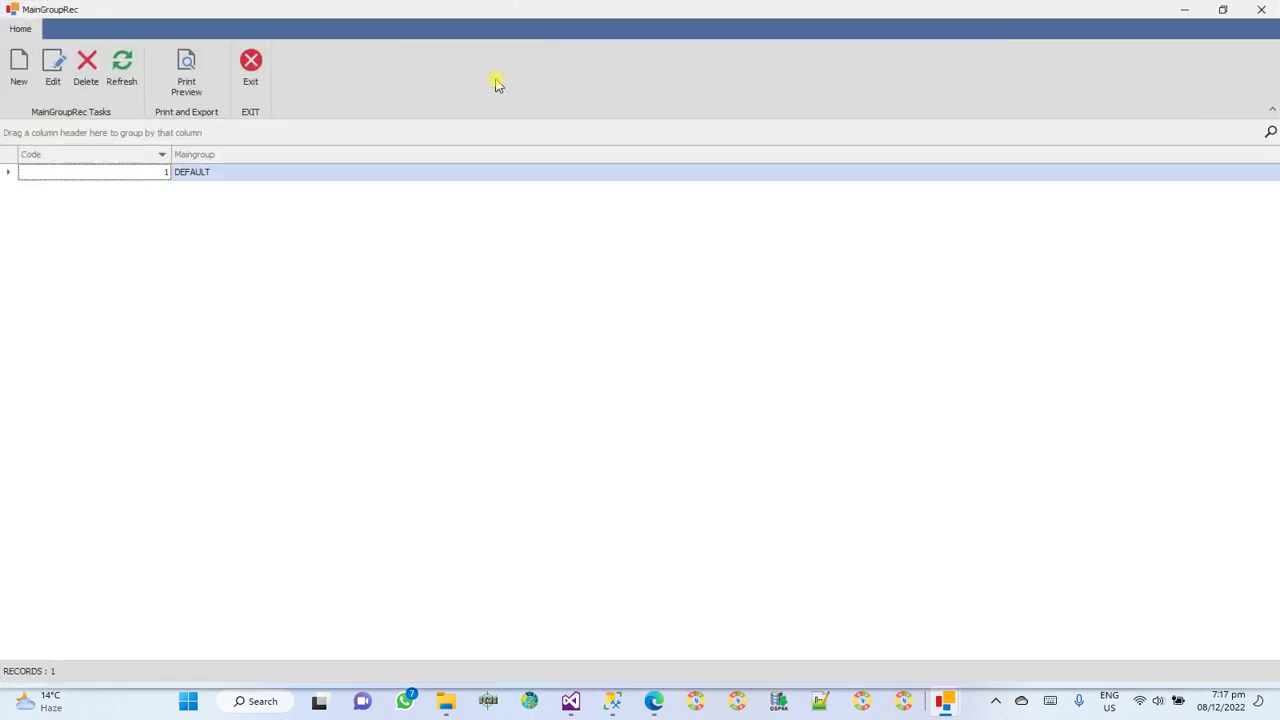
left_click(250, 68)
left_click(560, 78)
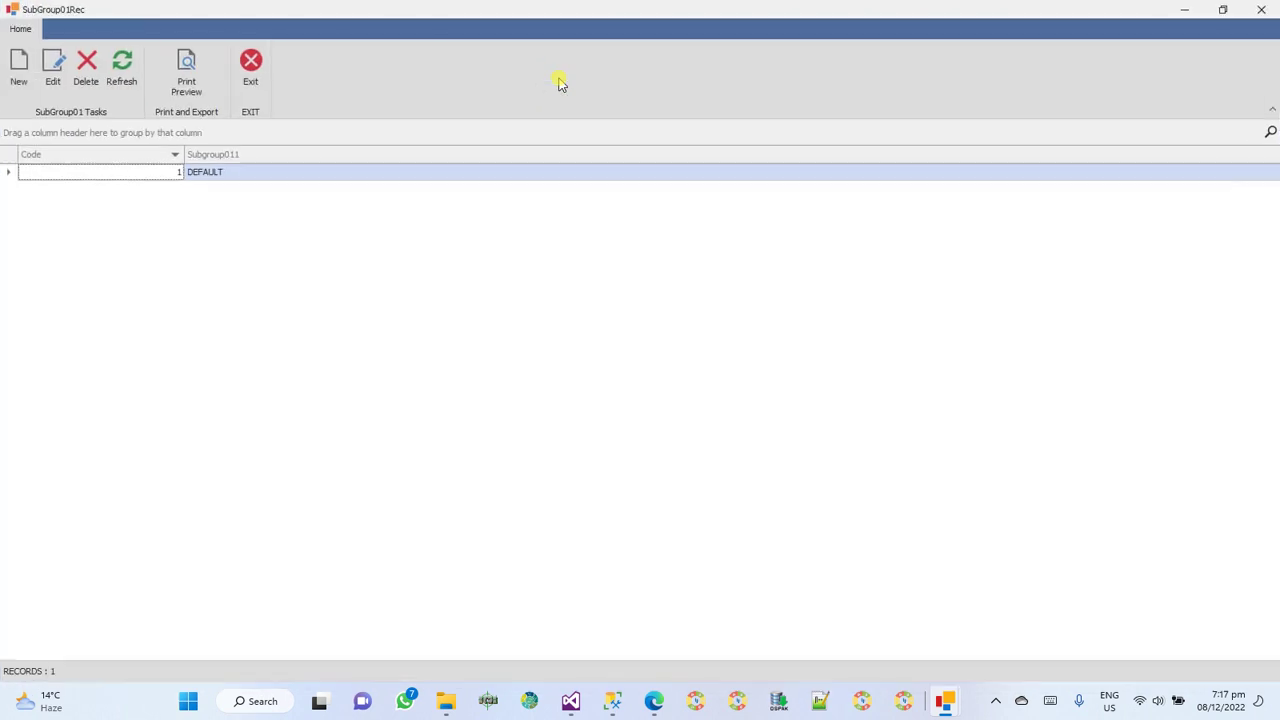
left_click(250, 68)
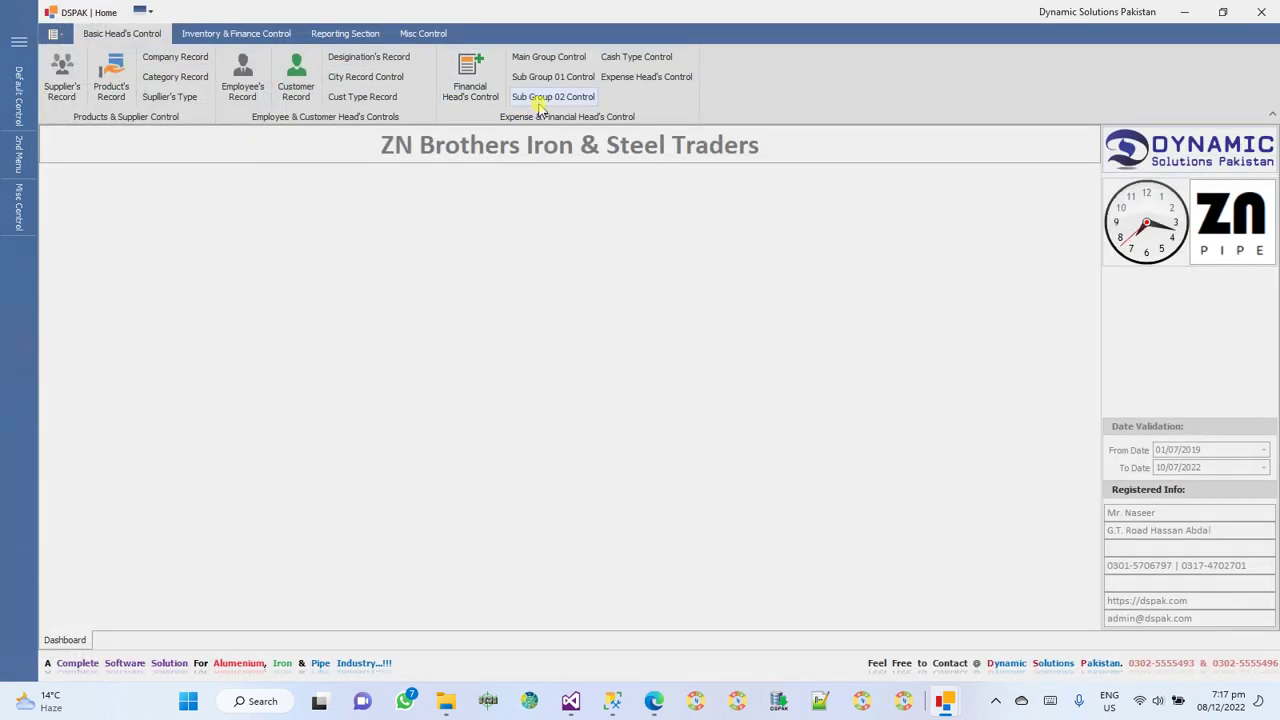
left_click(538, 106)
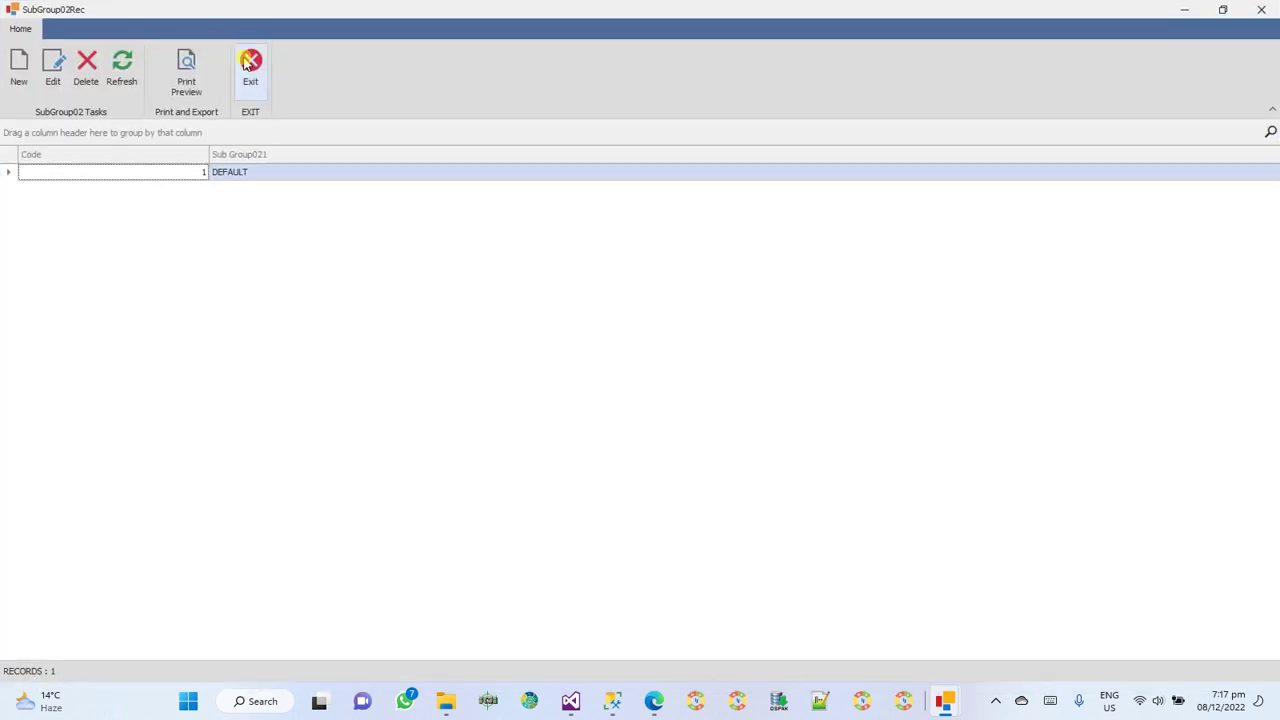
left_click(249, 66)
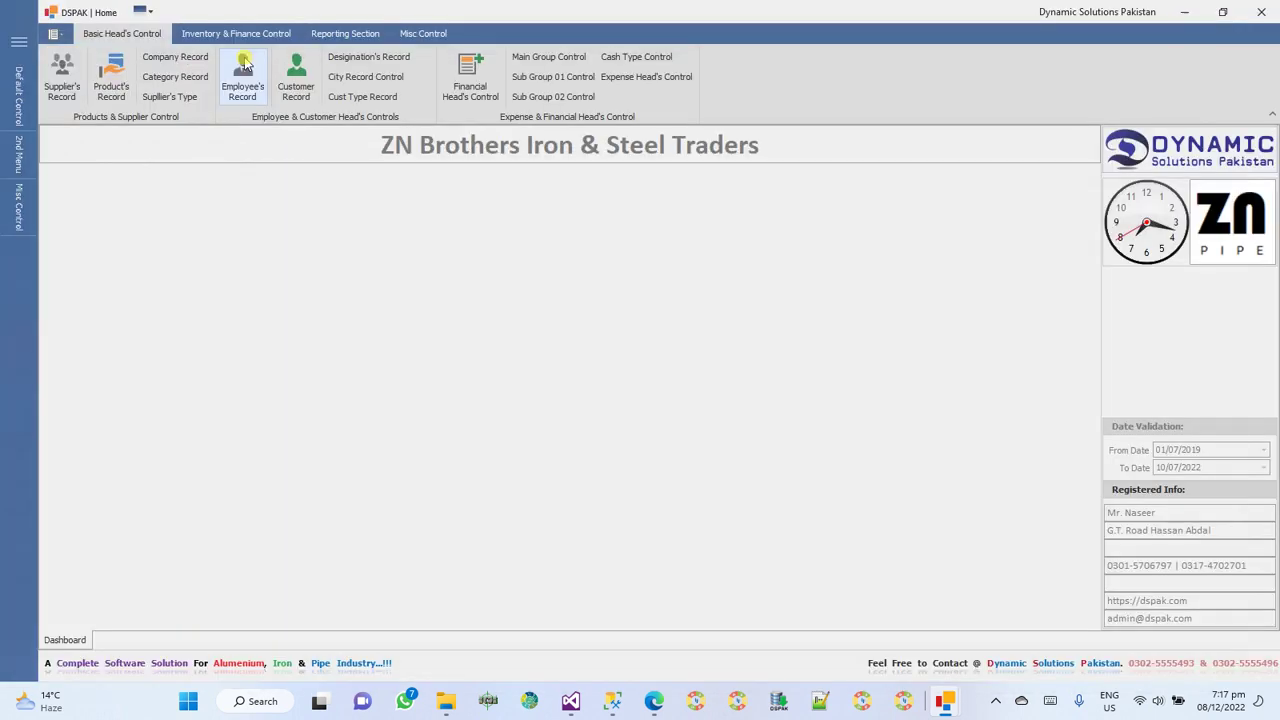
left_click(660, 60)
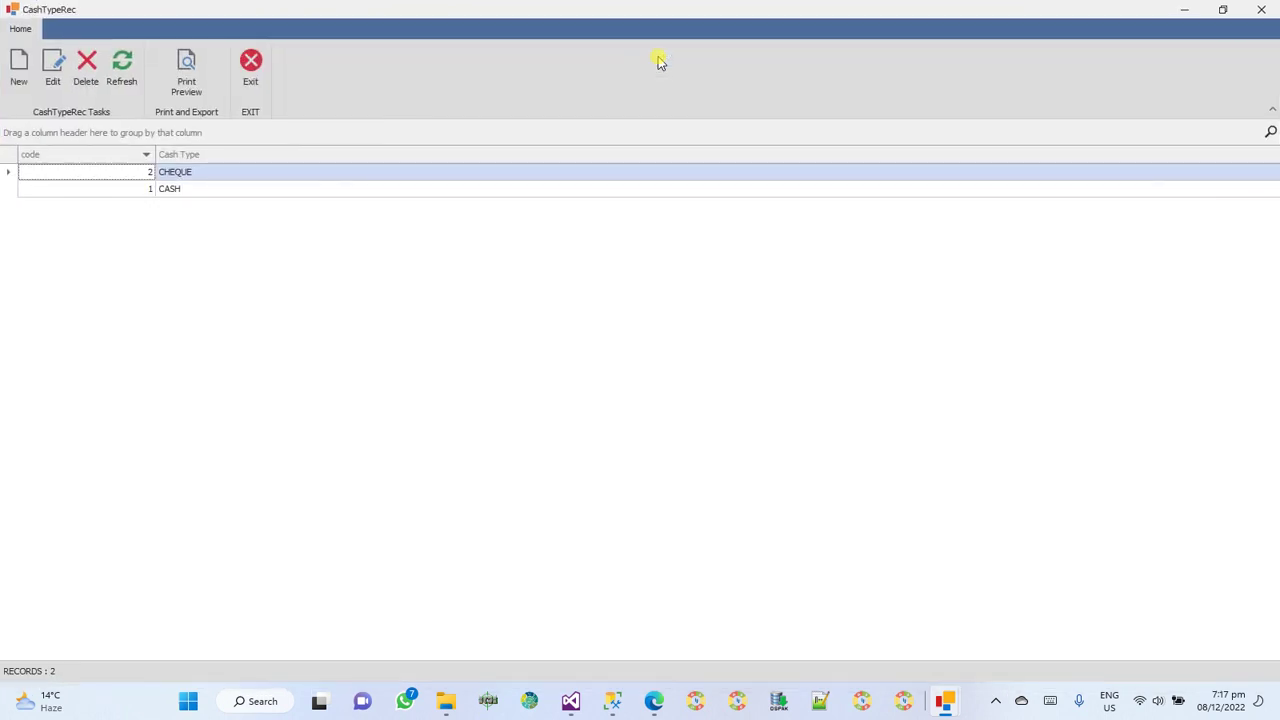
left_click(251, 70)
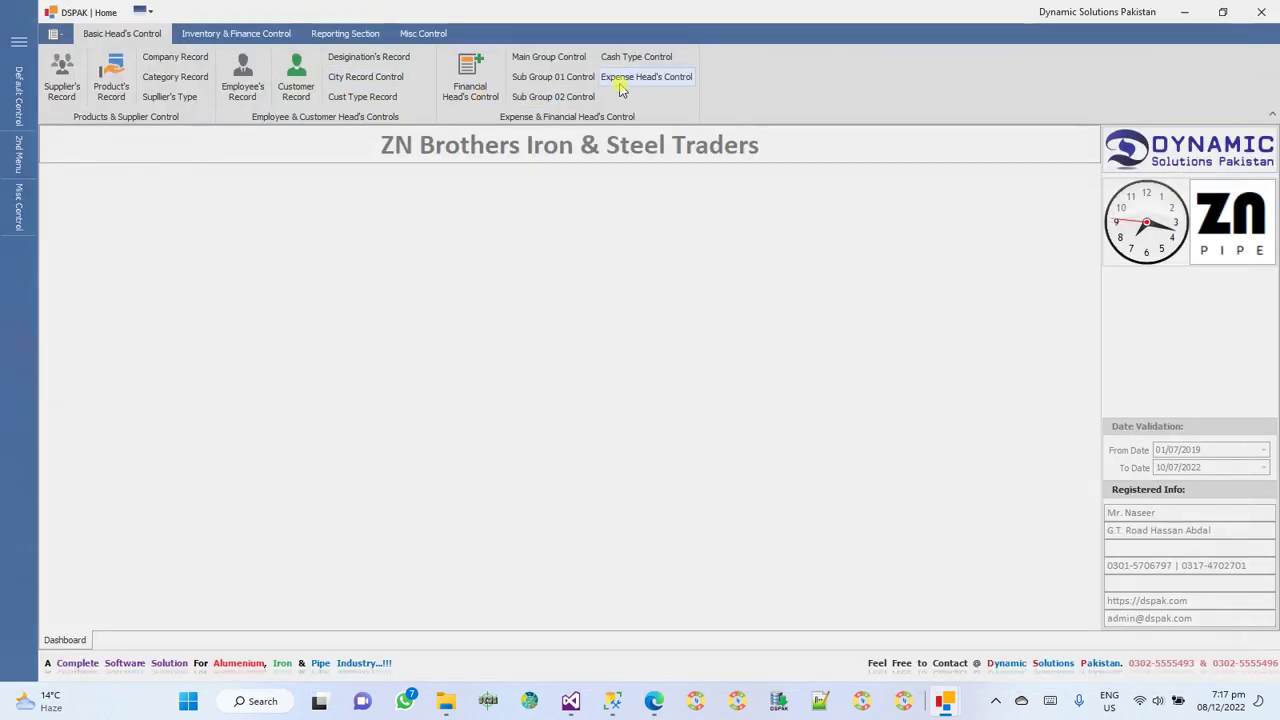
Review the expense heads, view the LOADING PAY record and the record with code 6, and exit the list.
left_click(643, 79)
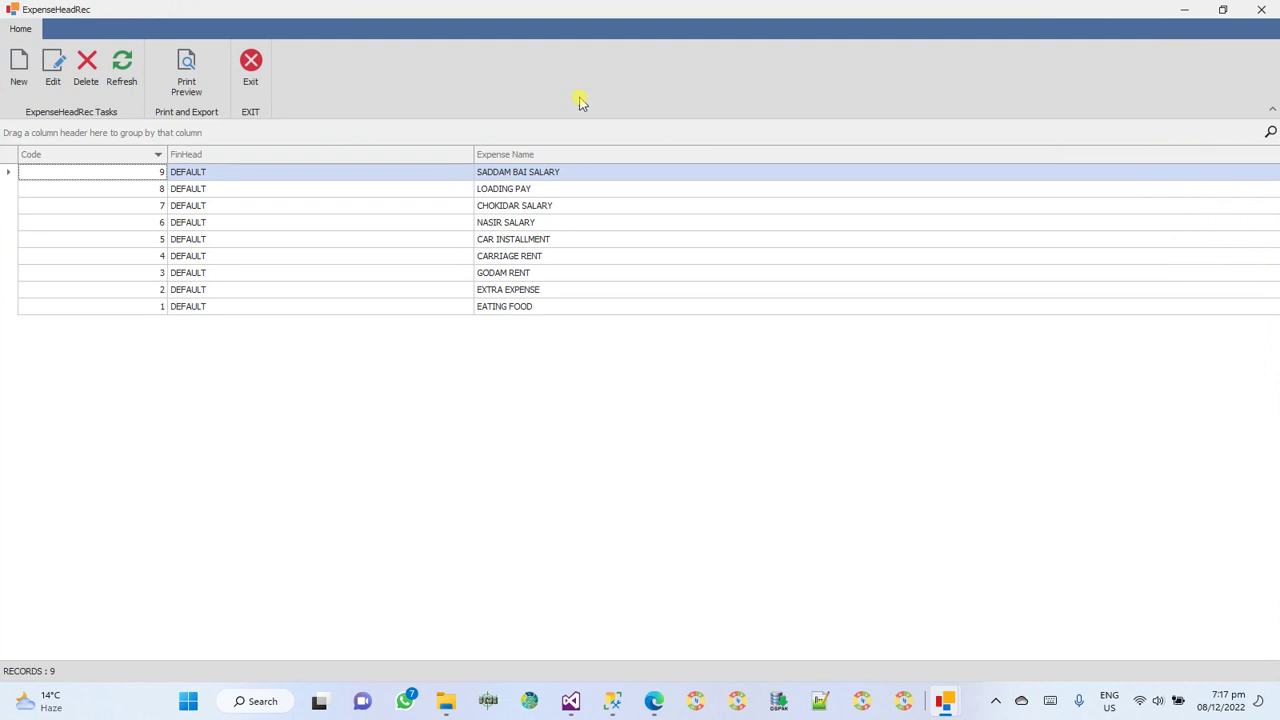
left_click(290, 290)
left_click(294, 257)
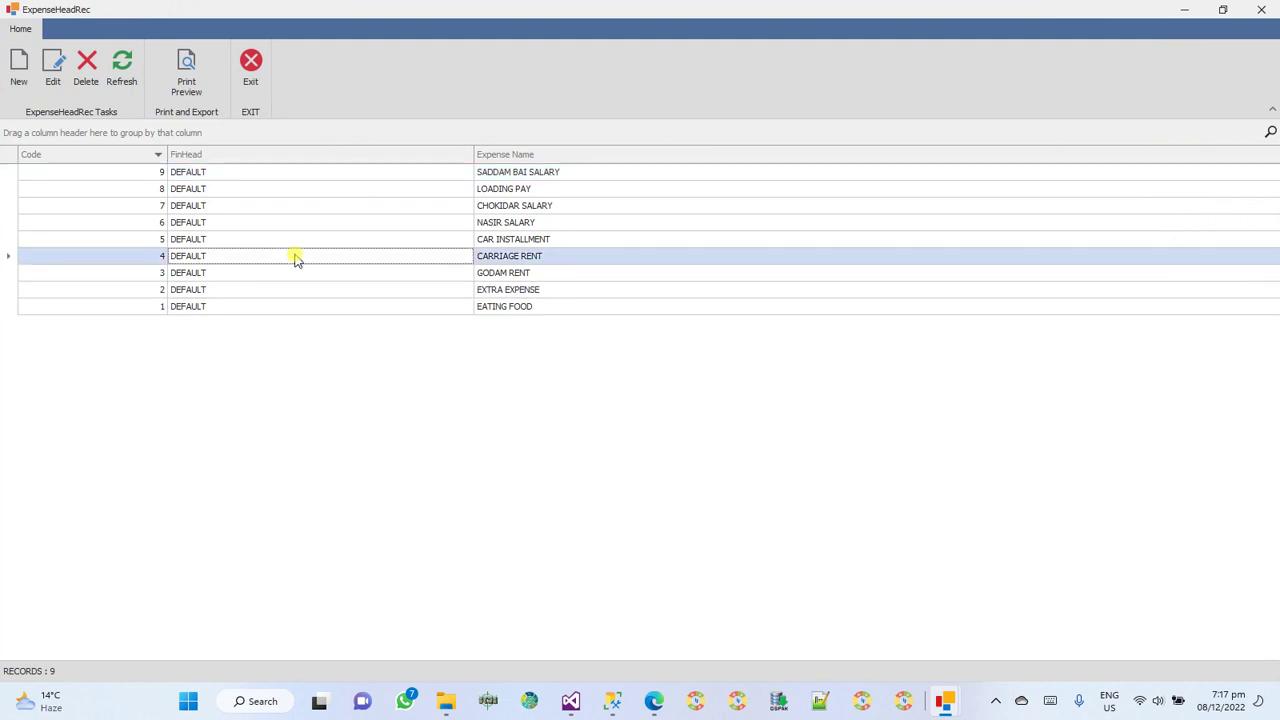
left_click(297, 224)
double_click(309, 191)
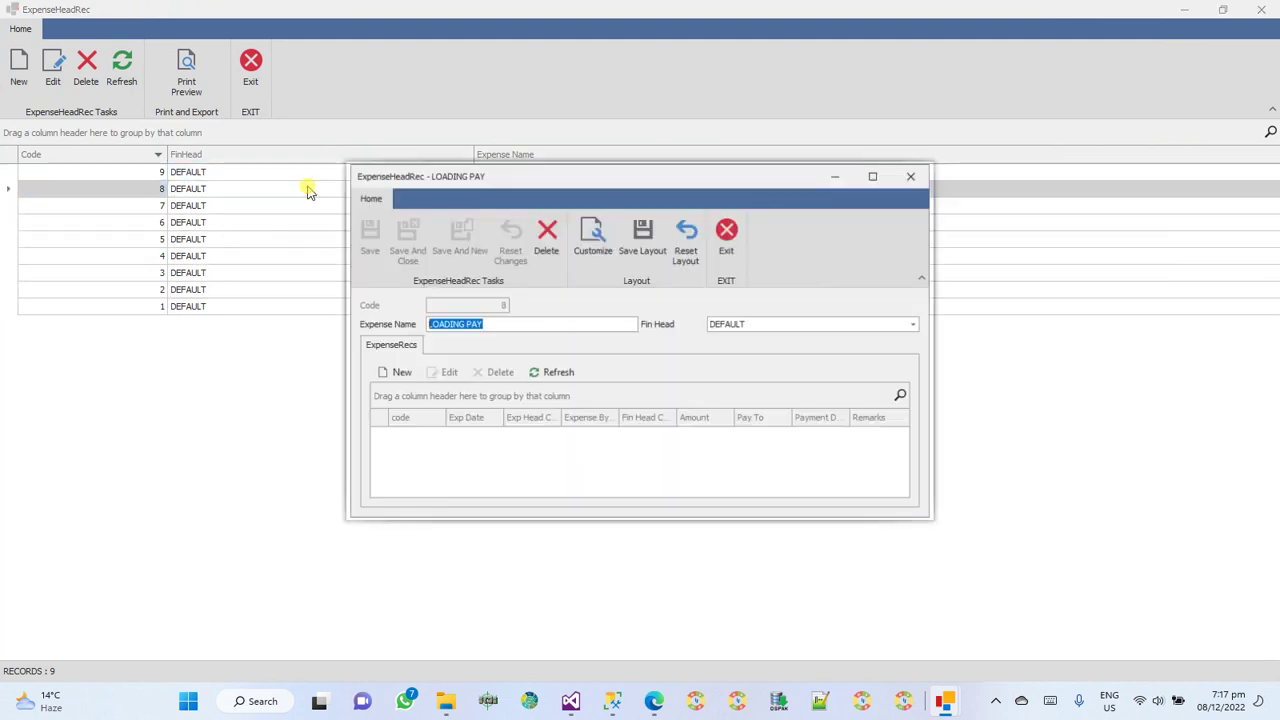
left_click(729, 240)
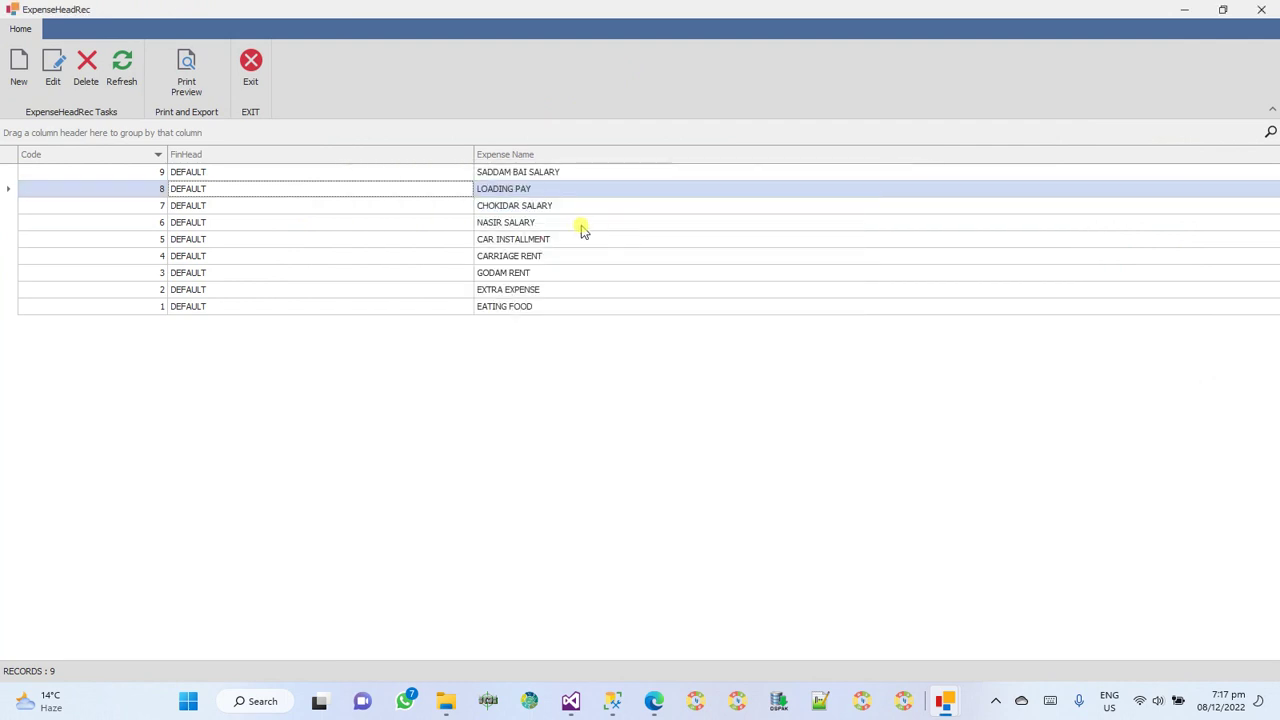
left_click(582, 226)
double_click(582, 226)
left_click(730, 232)
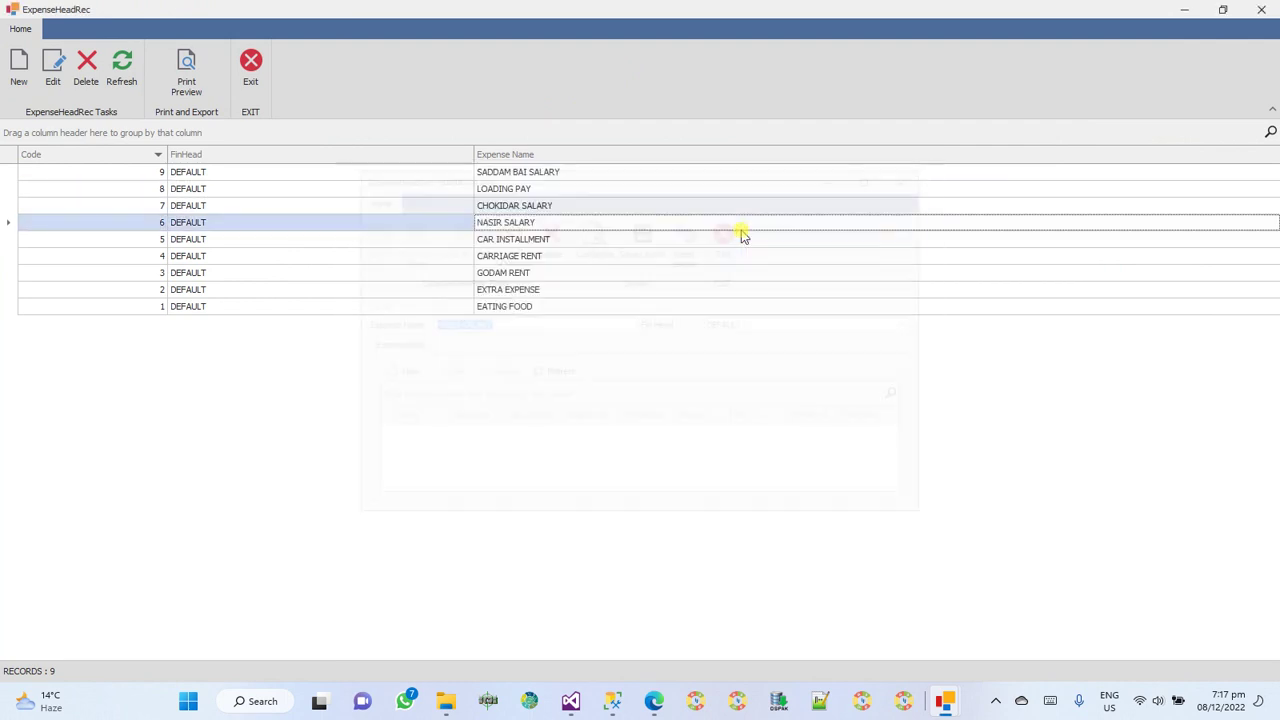
left_click(251, 72)
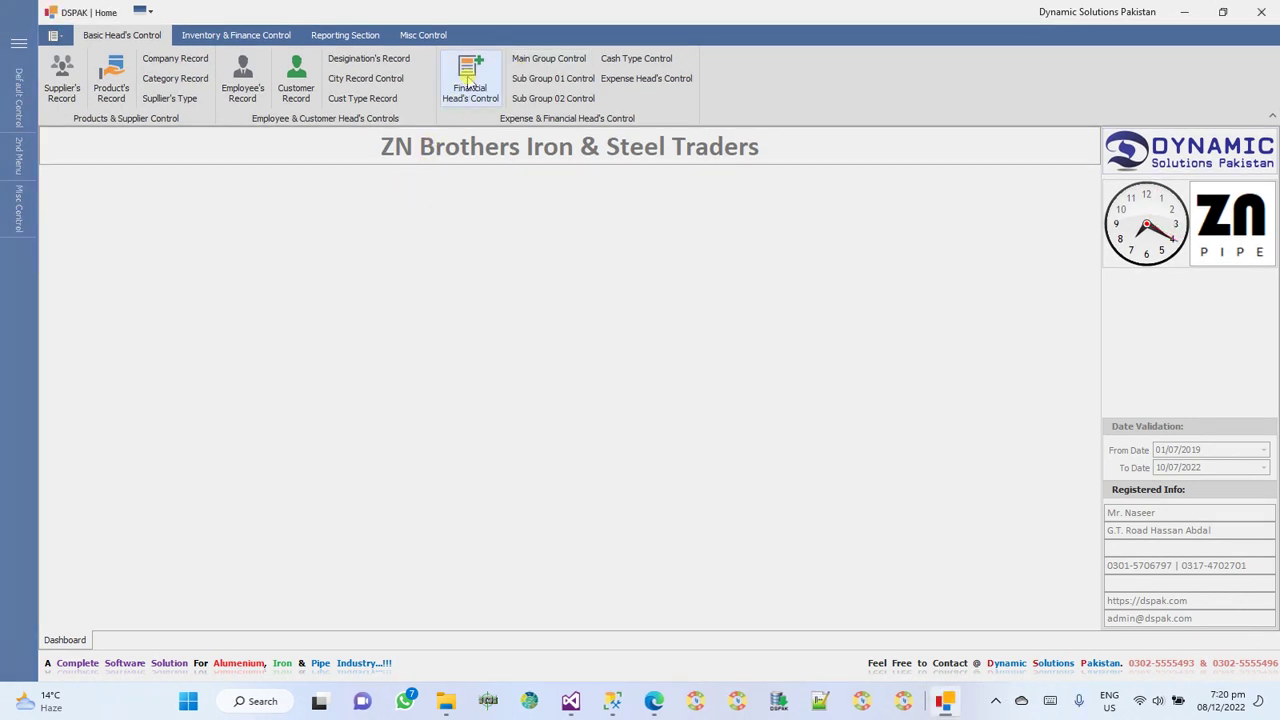
Start a new financial head record, check the Maingroup, Subgroup01 and Subgroup02 choices, and close the form without saving.
left_click(470, 78)
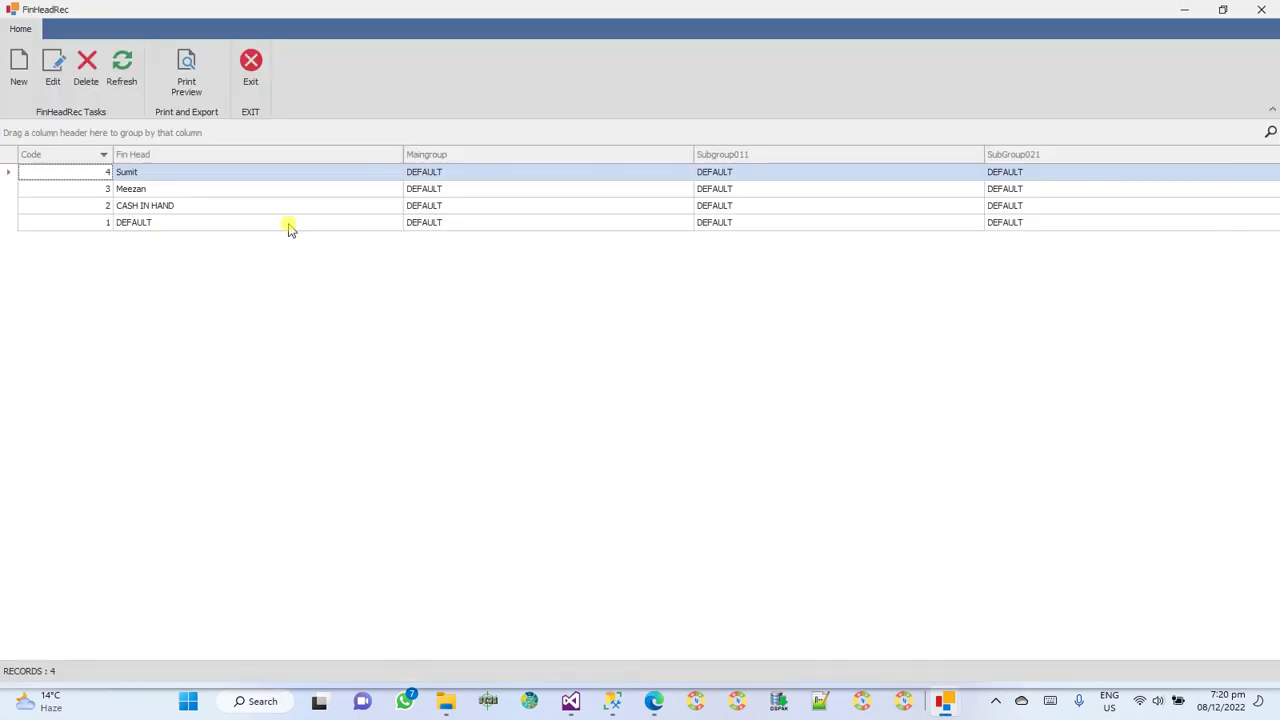
left_click(19, 72)
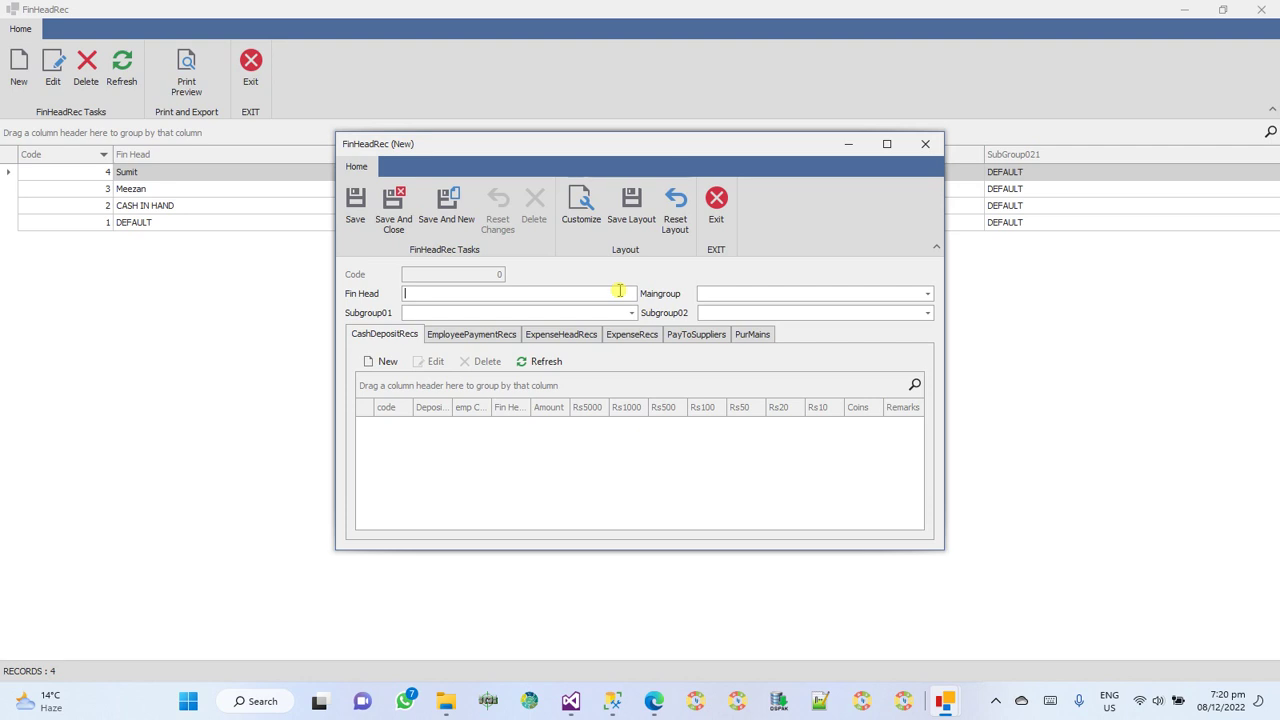
left_click(927, 297)
left_click(927, 297)
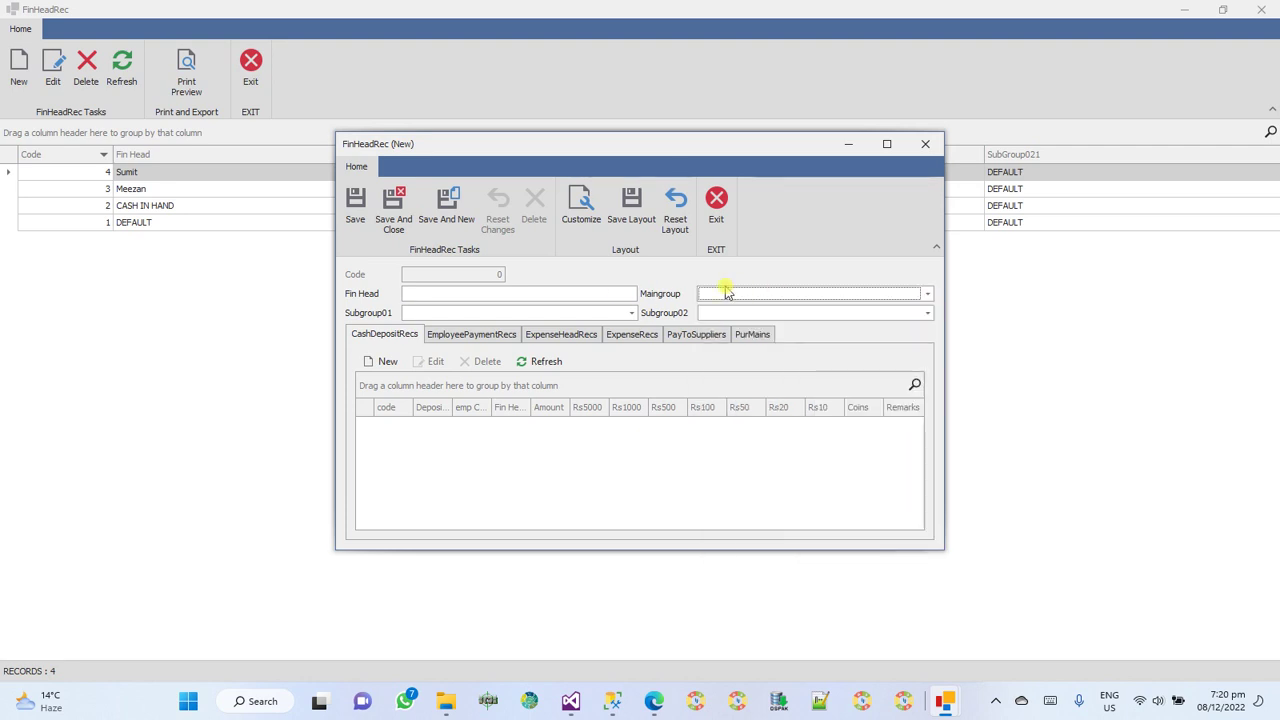
left_click(620, 312)
left_click(745, 314)
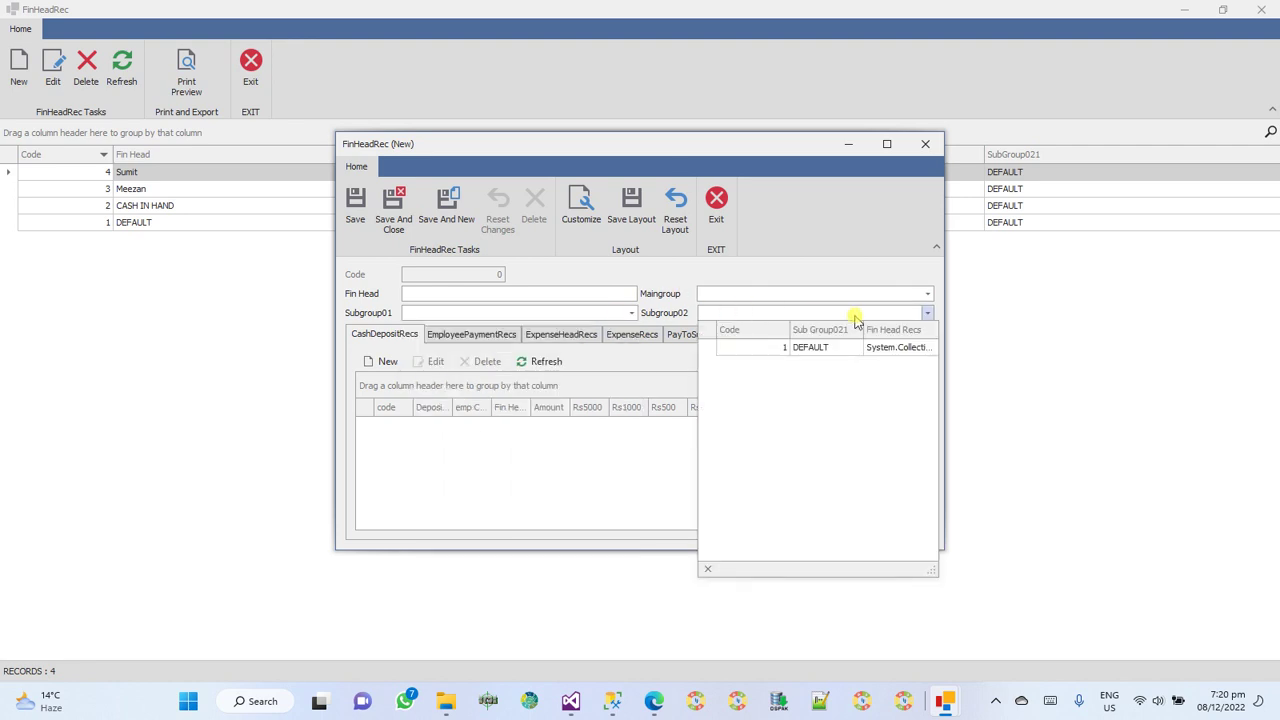
left_click(780, 250)
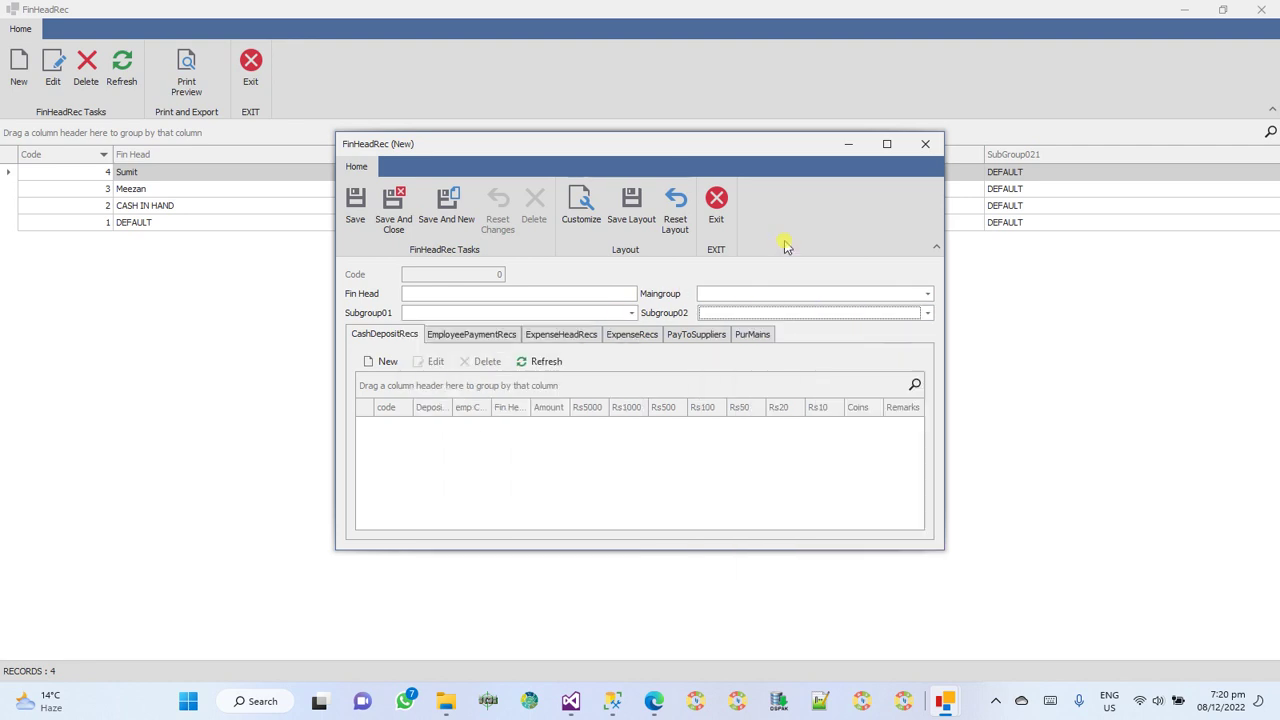
left_click(716, 205)
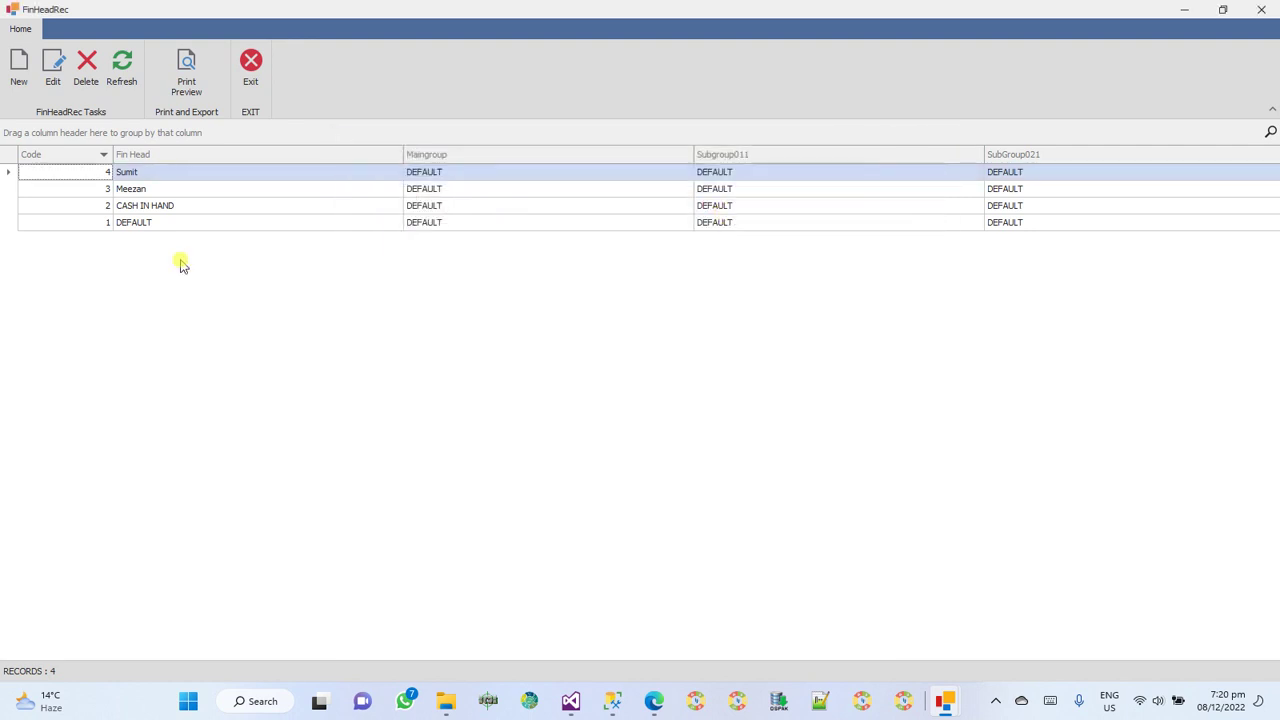
Look through the DEFAULT, CASH IN HAND, Meezan and Sumit financial heads and exit to the home screen.
left_click(152, 224)
left_click(164, 207)
left_click(170, 189)
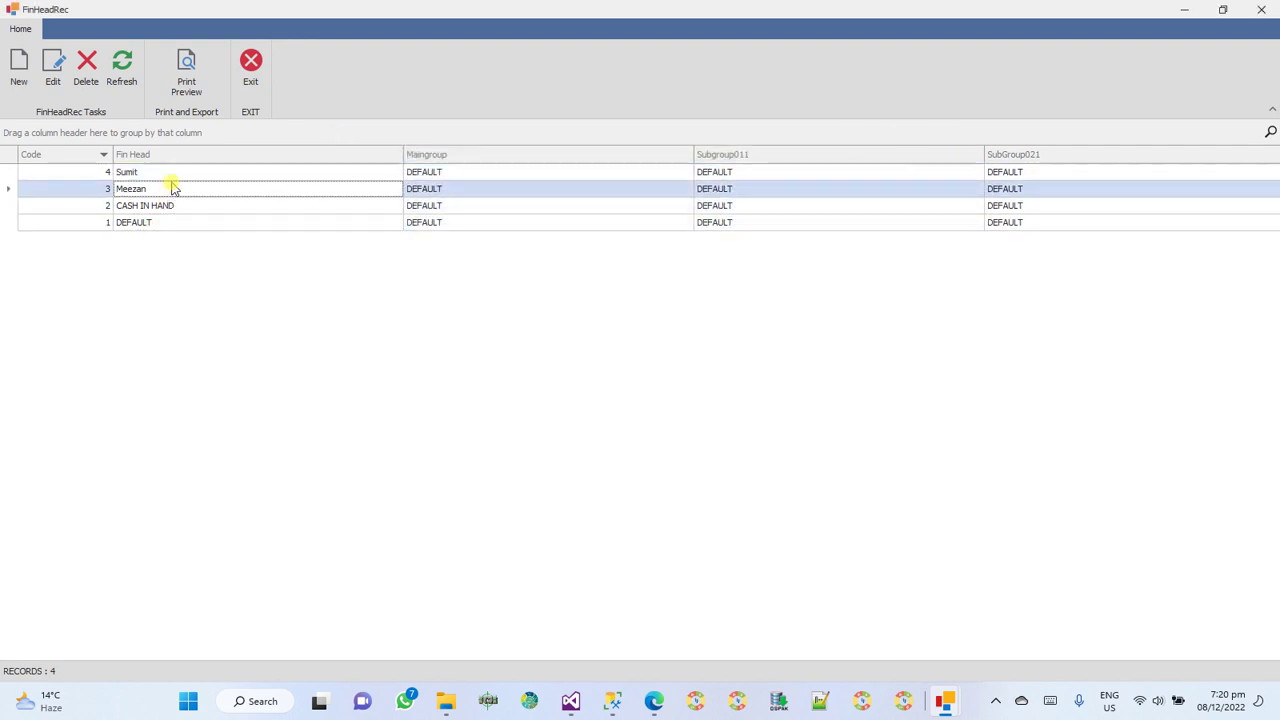
left_click(172, 174)
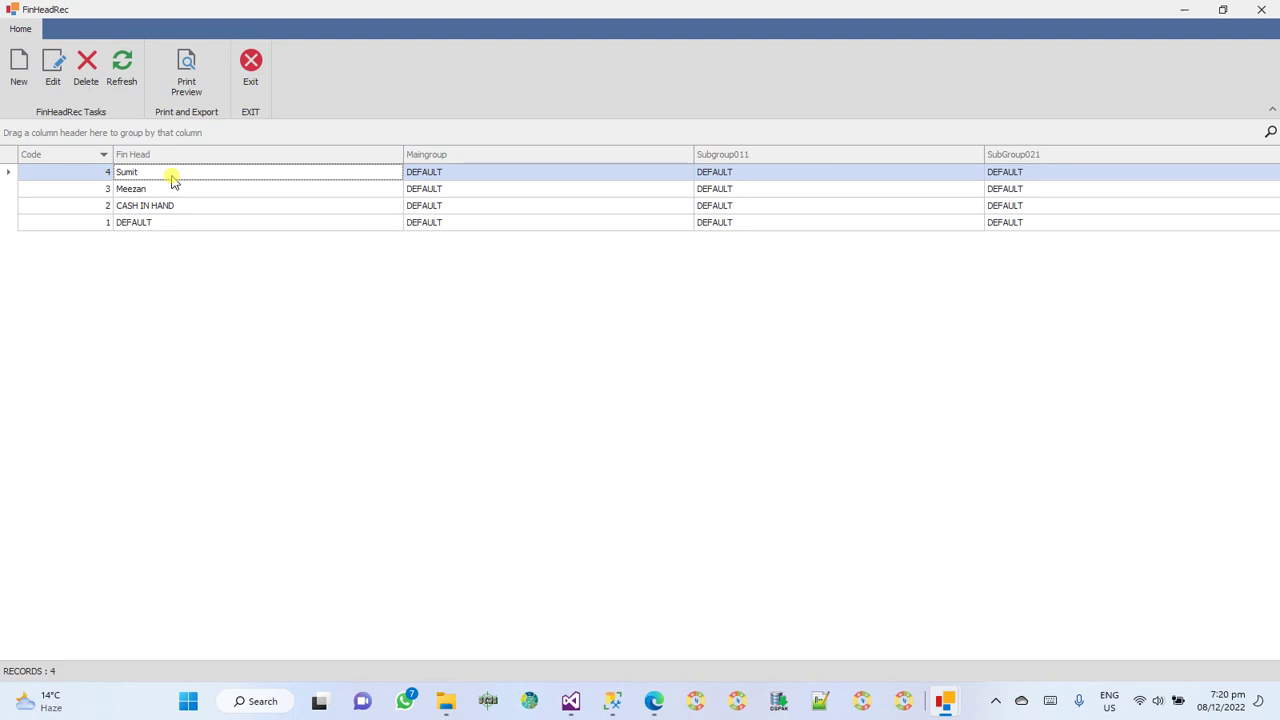
left_click(251, 76)
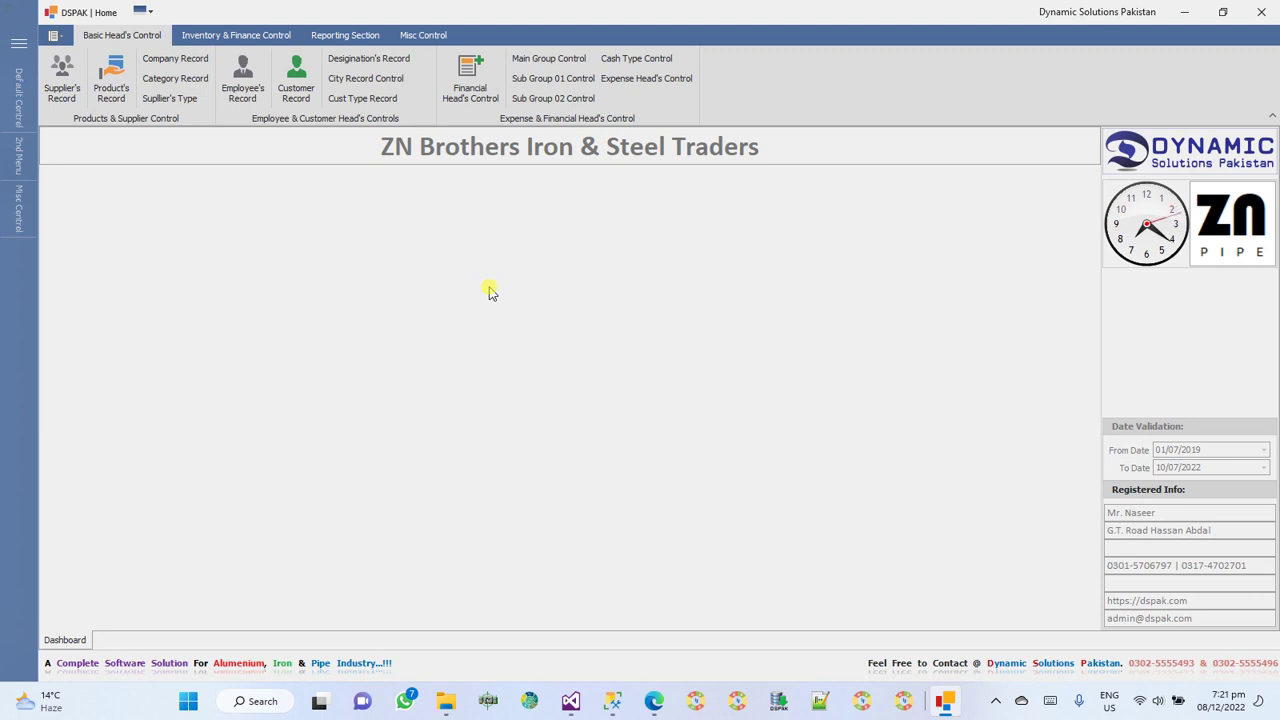
Open the purchase records and start a new purchase with UMER MAKAH STEEL as the supplier.
left_click(234, 37)
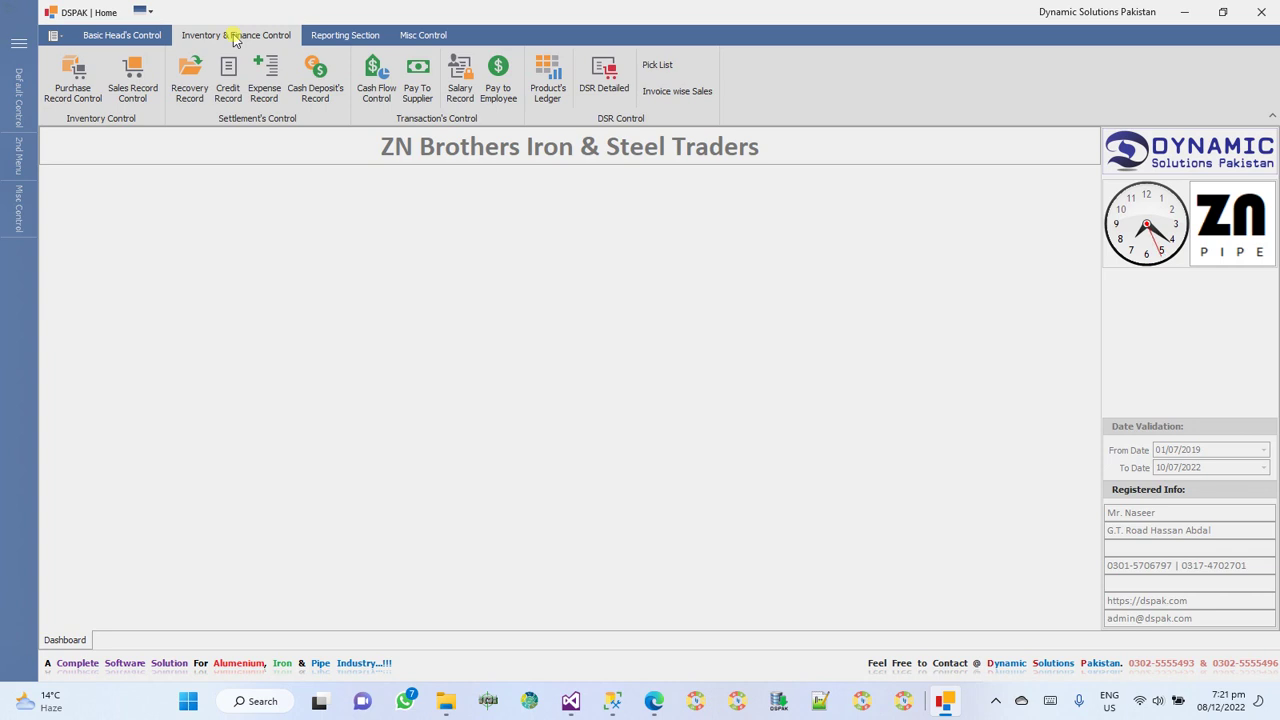
left_click(76, 88)
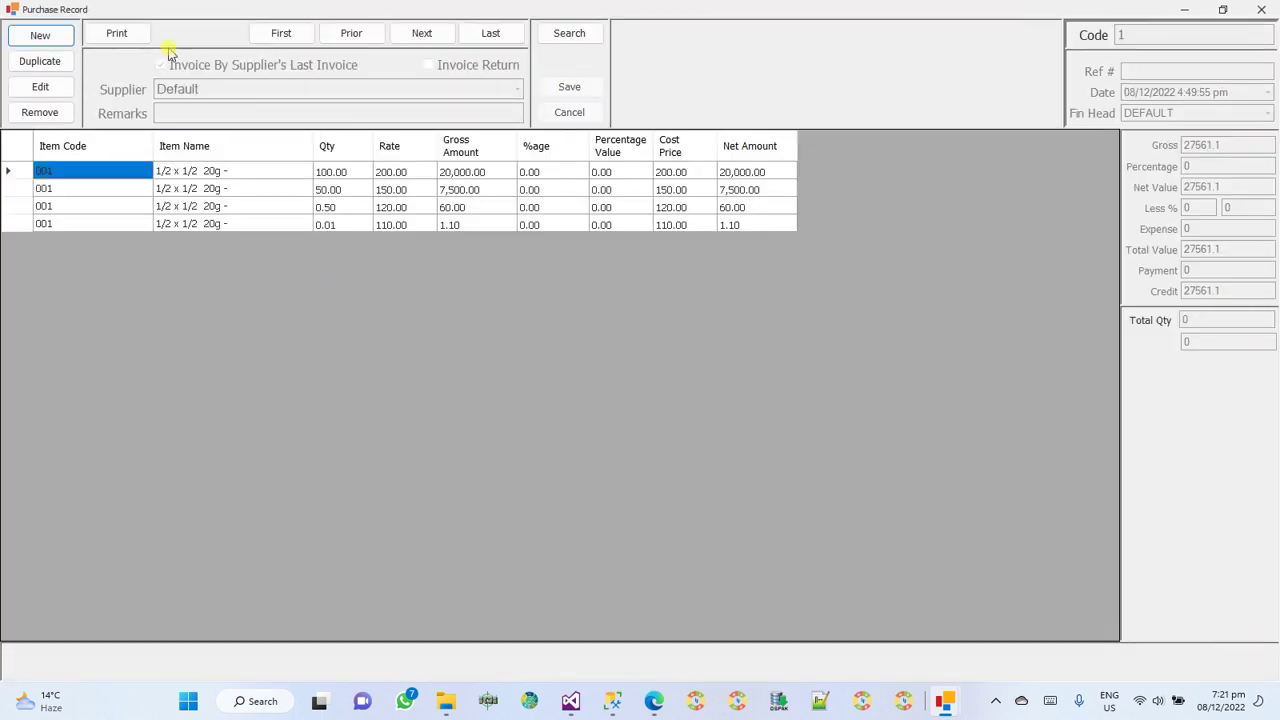
left_click(42, 38)
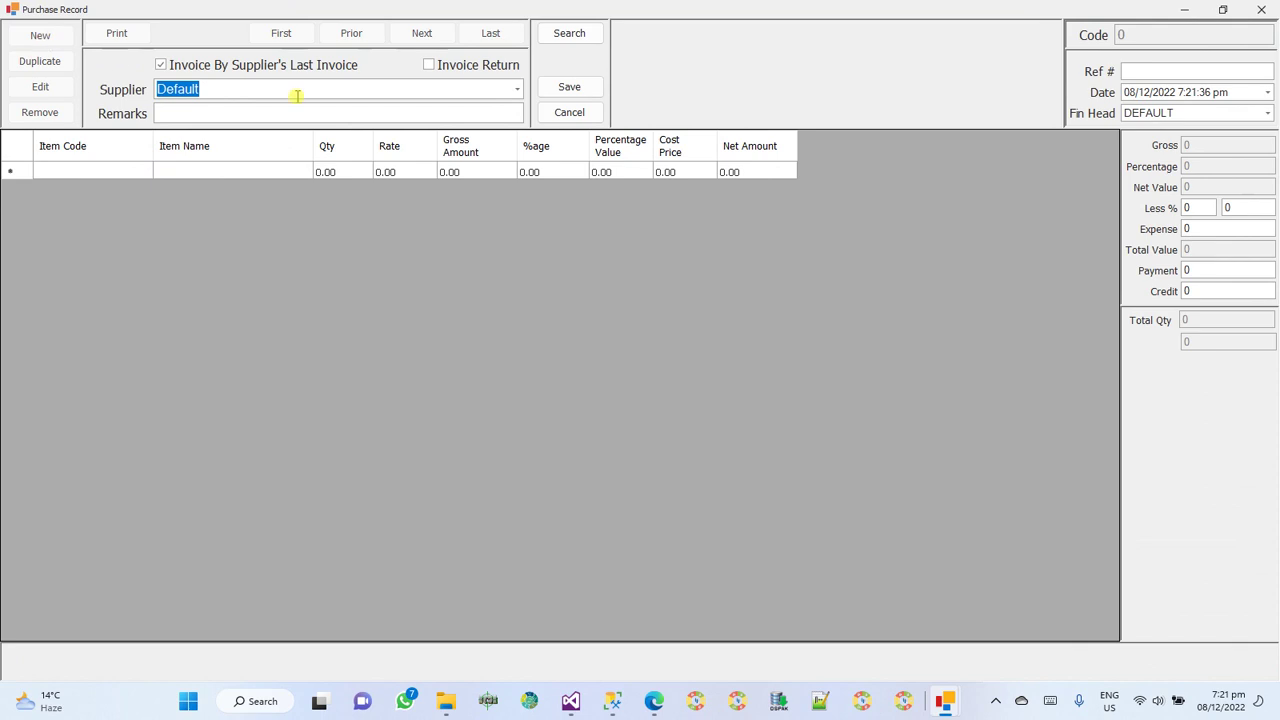
left_click(517, 89)
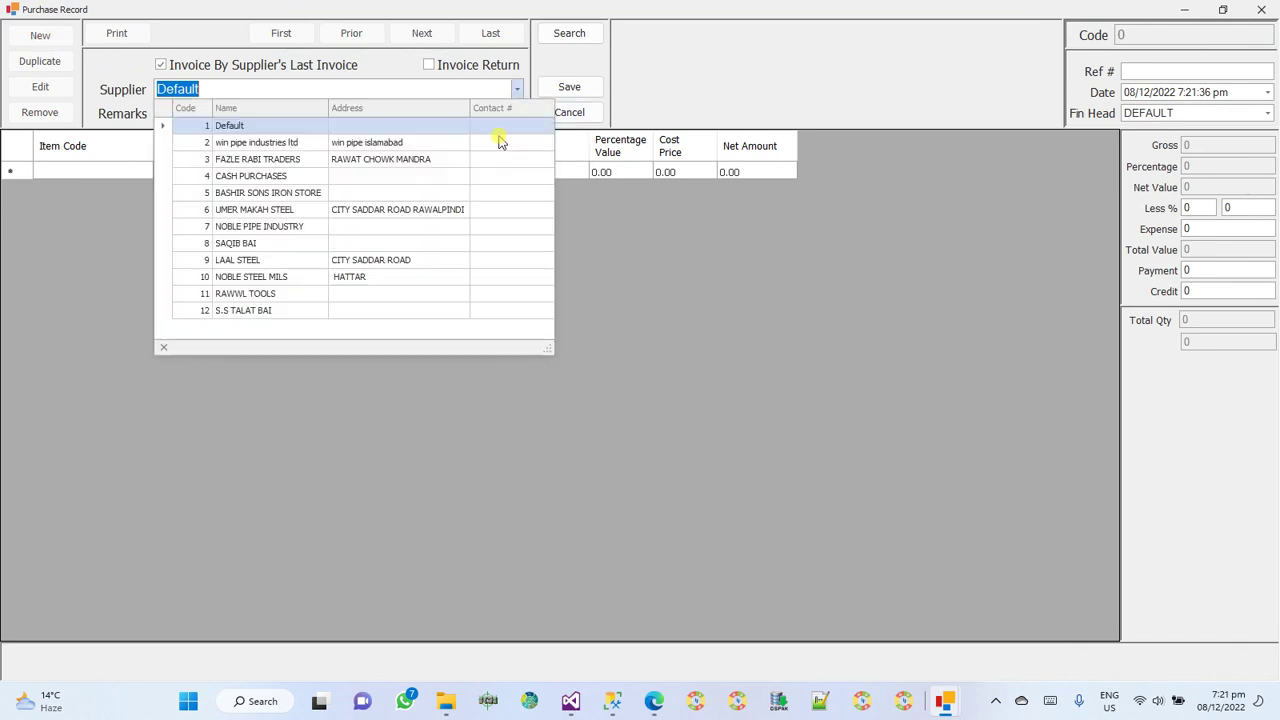
left_click(287, 209)
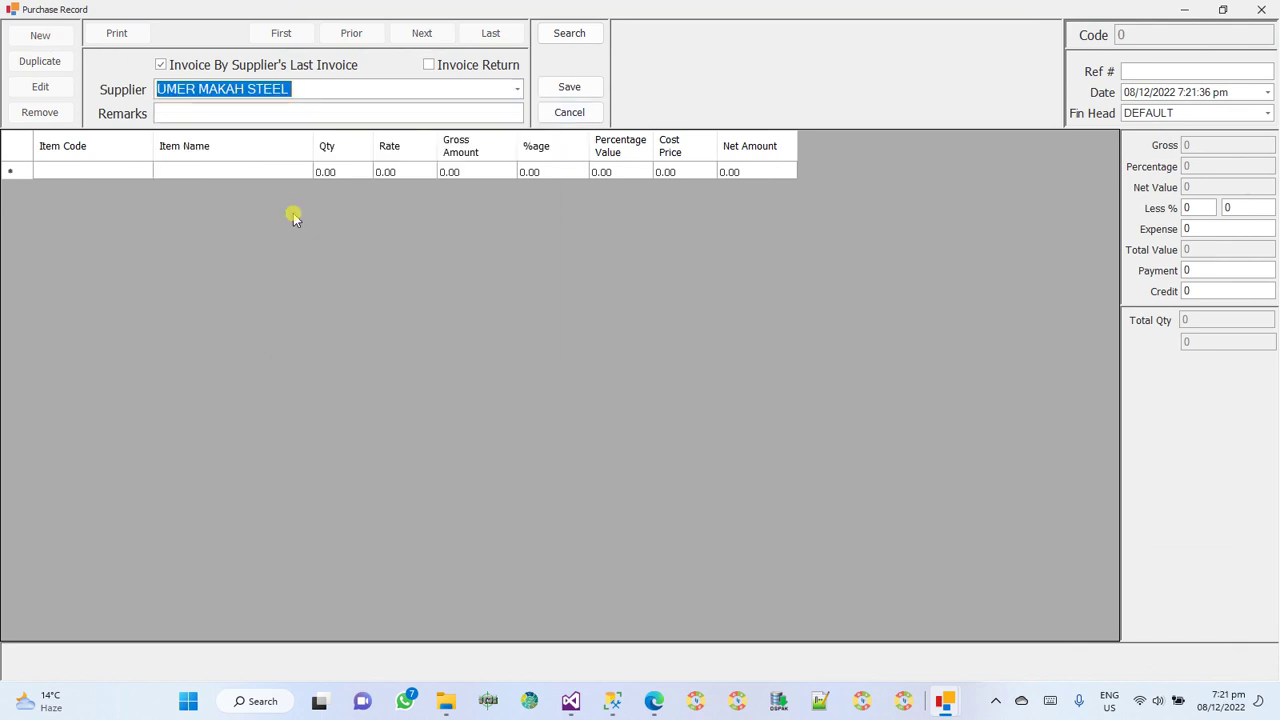
Enter item 1-1/2 x 1-1/2 20g on the first purchase line with quantity 100 and rate 120.
left_click(204, 174)
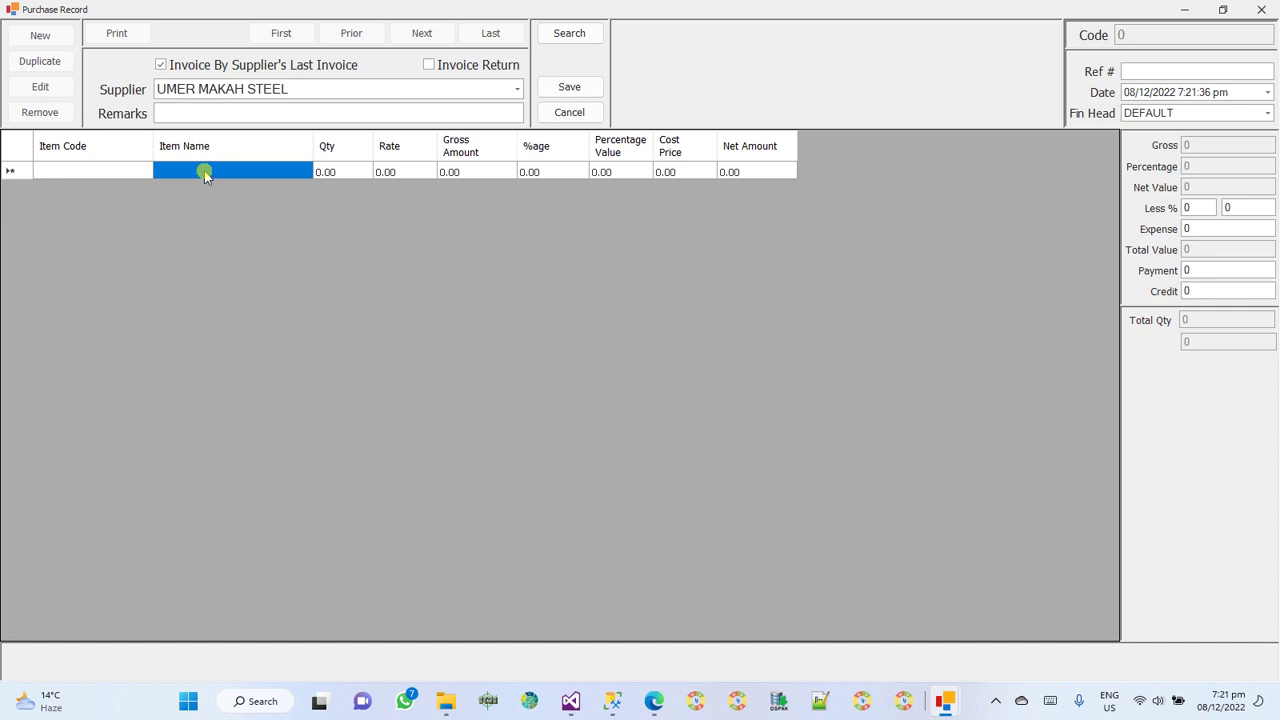
left_click(204, 172)
key("Down")
key("Down")
key("Down")
key("Down")
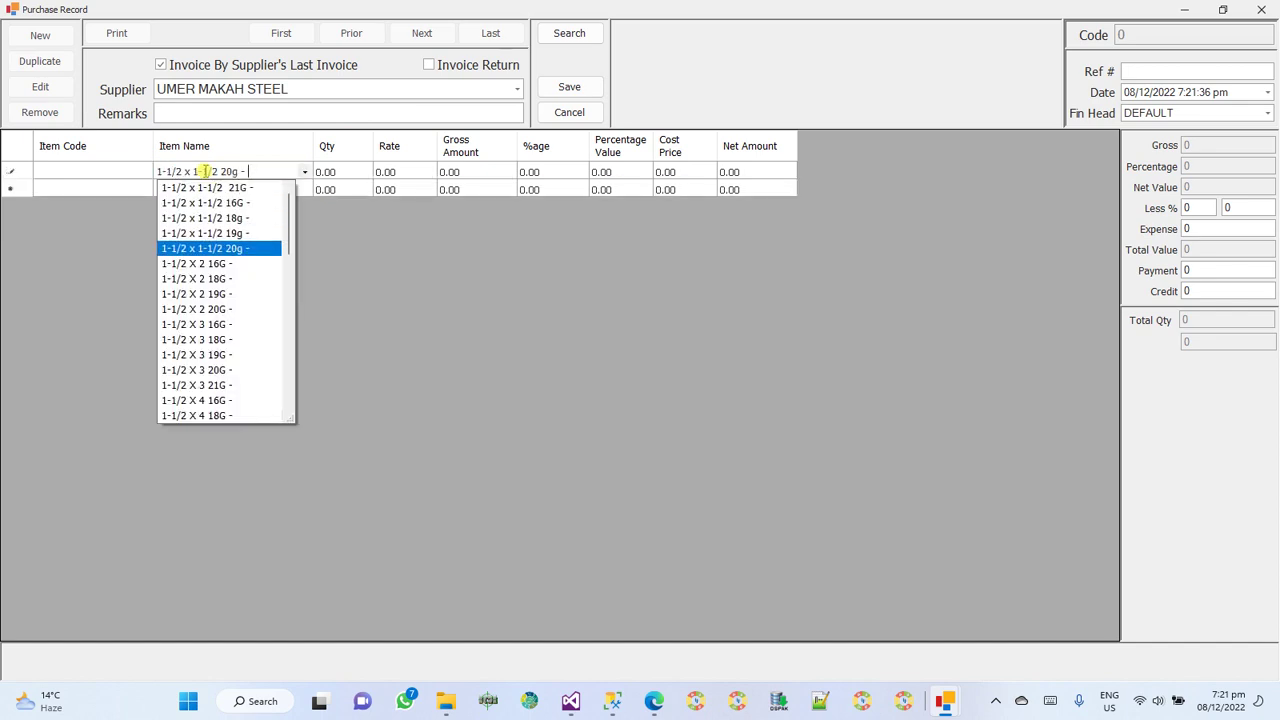
key("Tab")
type("100")
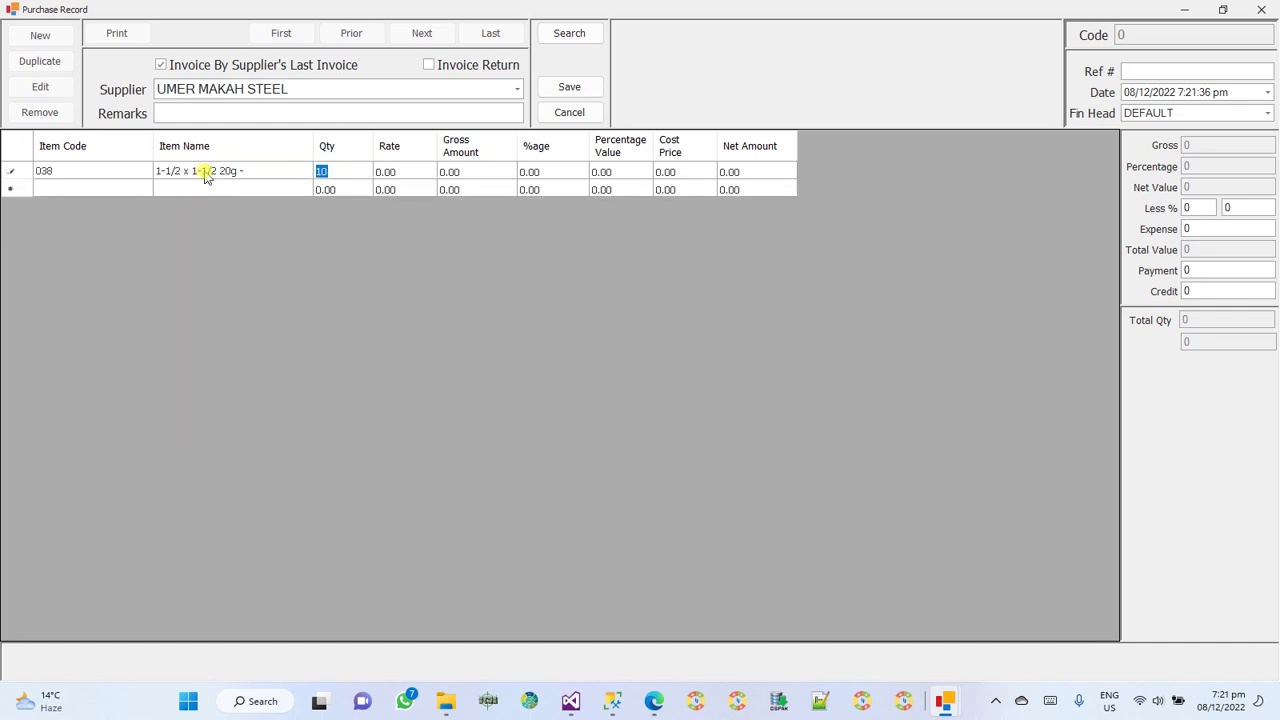
key("Tab")
type("120")
key("Tab")
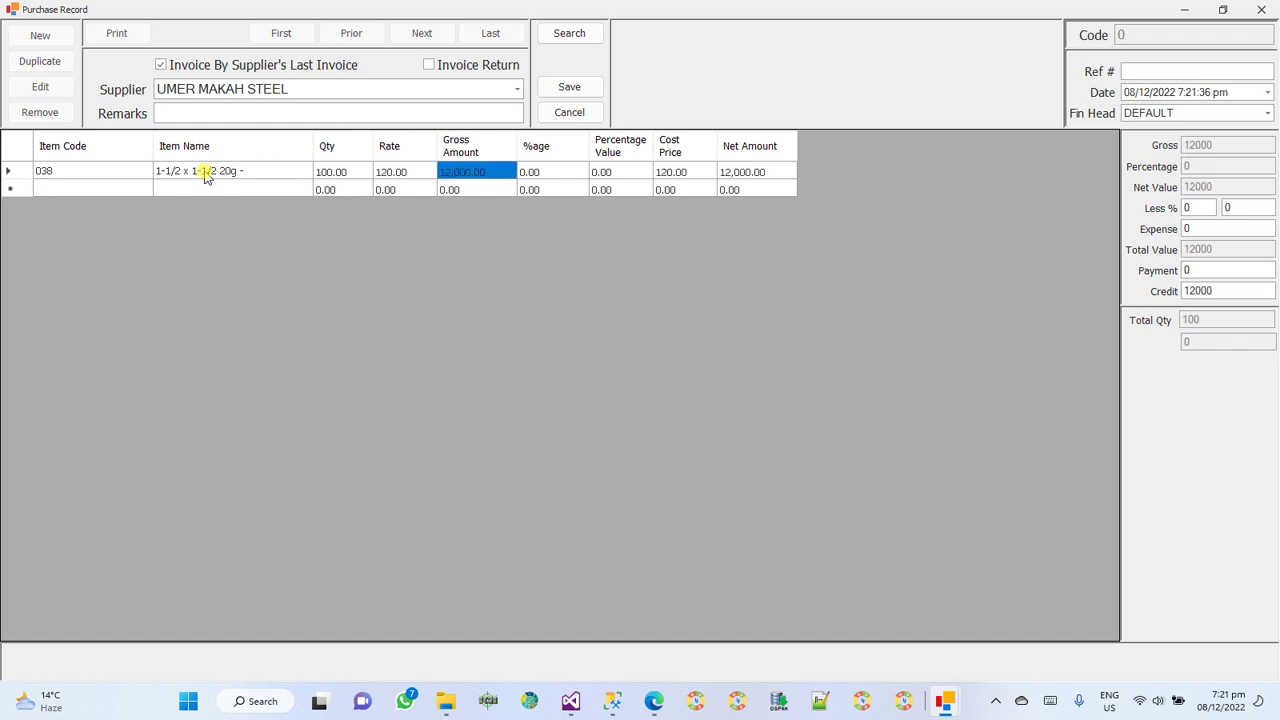
Set the first purchase line's percentage to 2 and move on to a new line.
key("Tab")
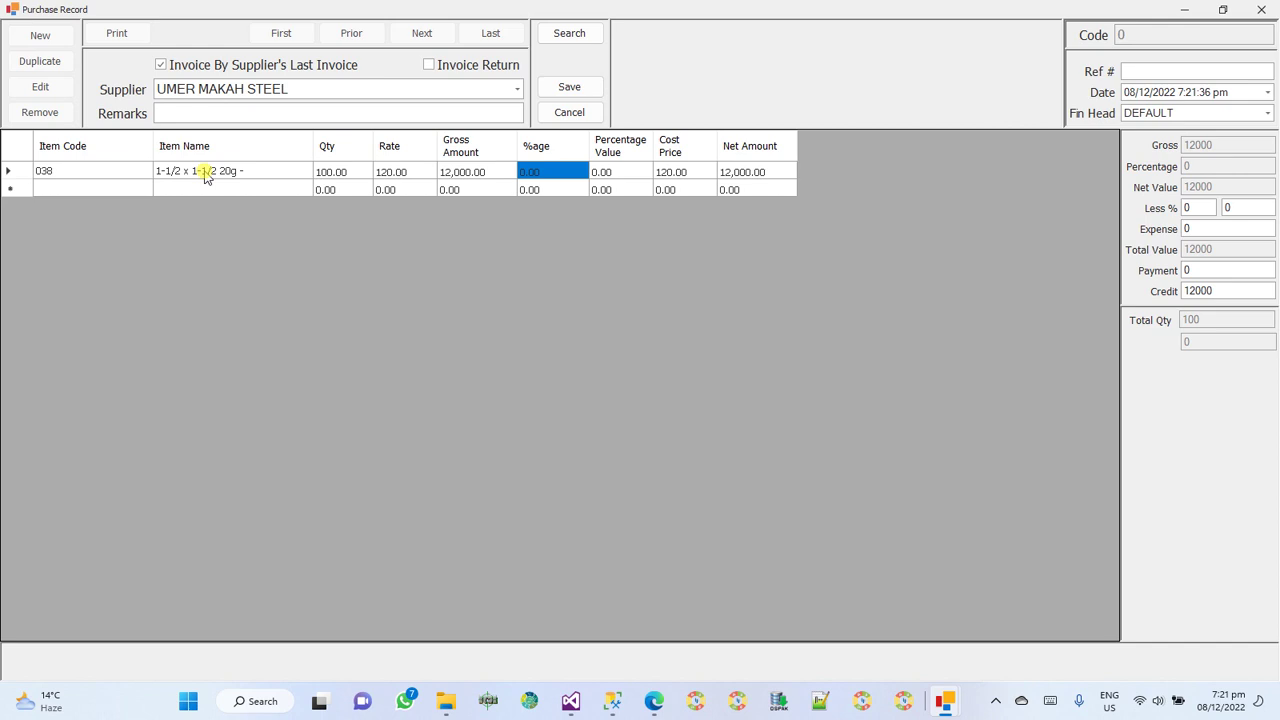
type("2")
key("Tab")
key("Tab")
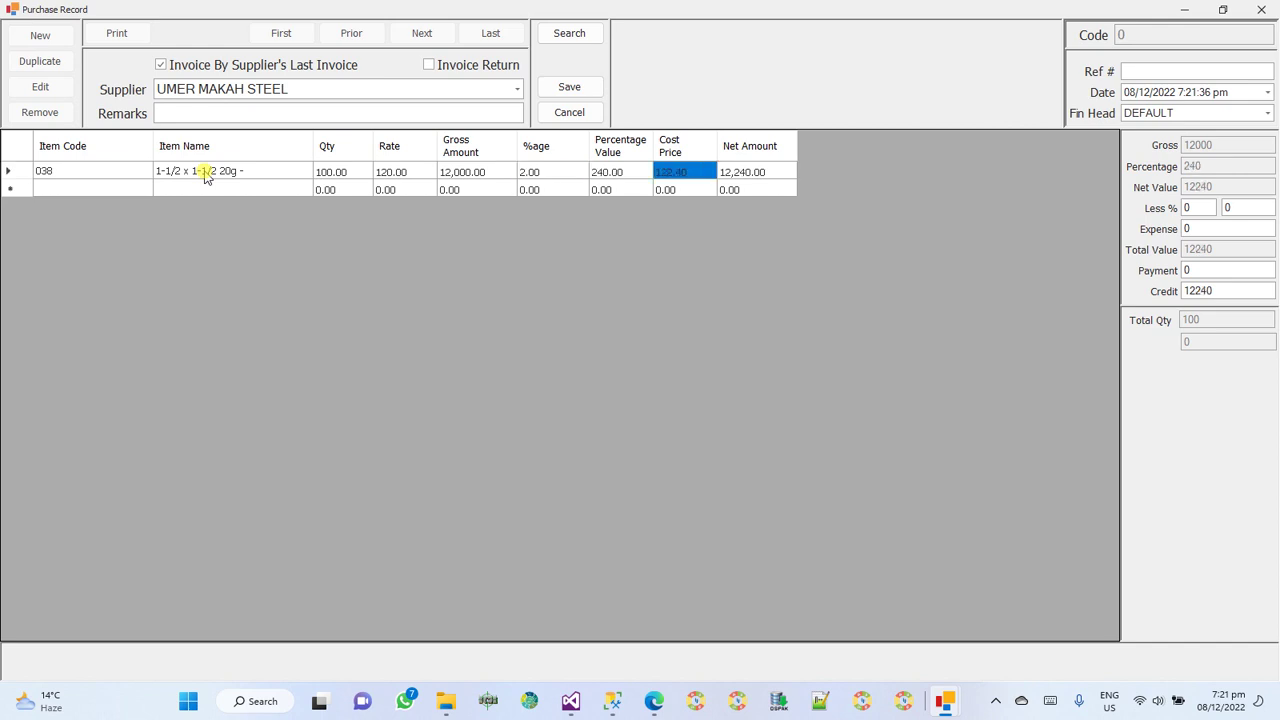
key("Tab")
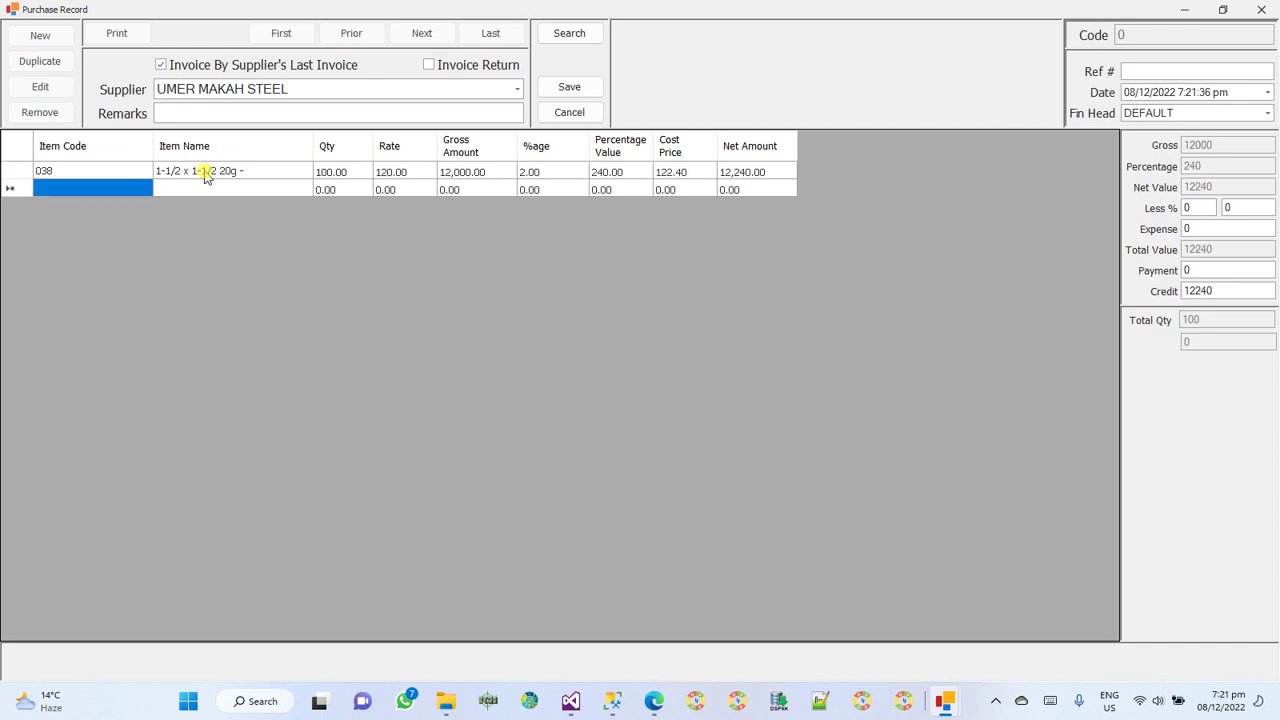
Add item code 001 on the second purchase line with quantity 200 and rate 200.
key("Tab")
key("shift+Tab")
type("001")
key("Tab")
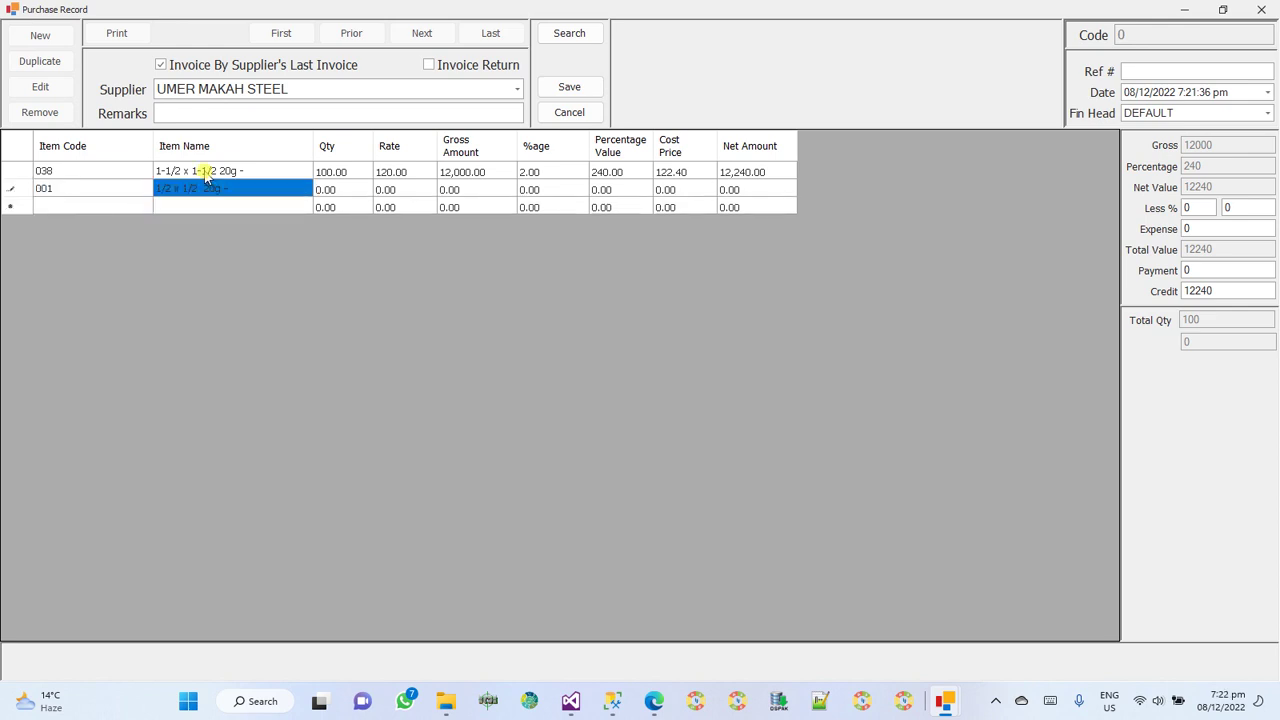
key("Tab")
type("200")
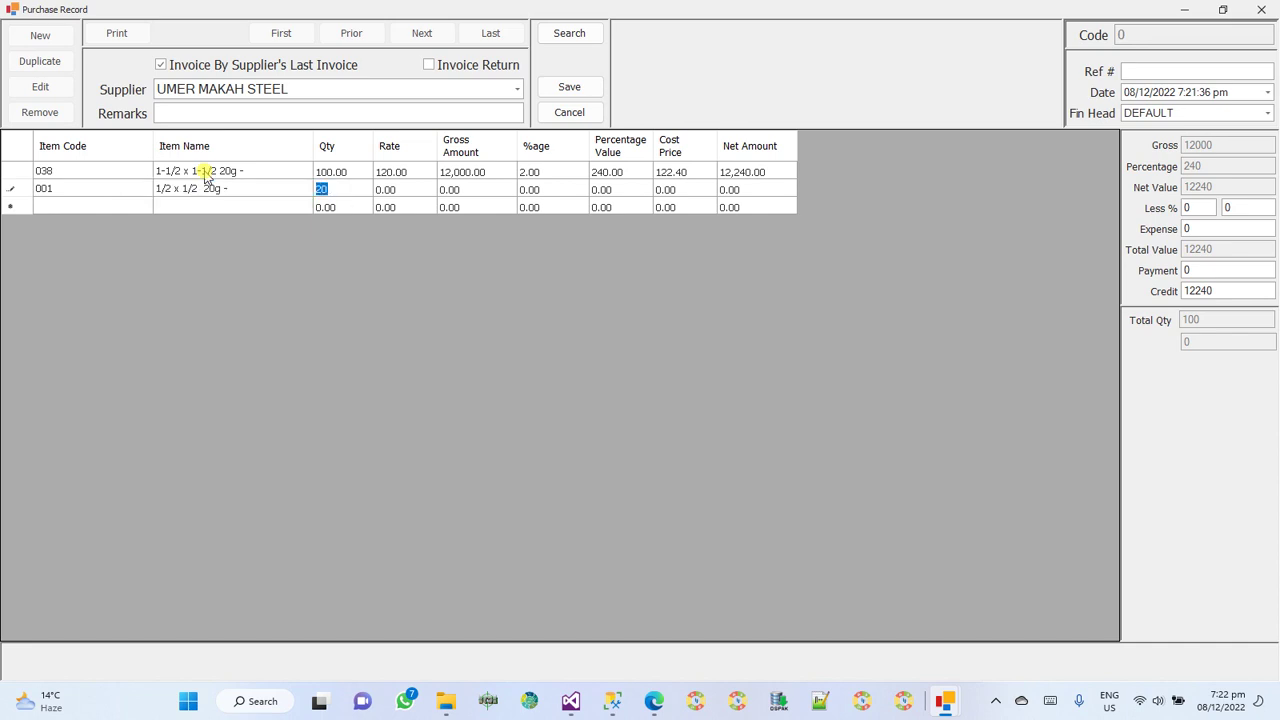
key("Tab")
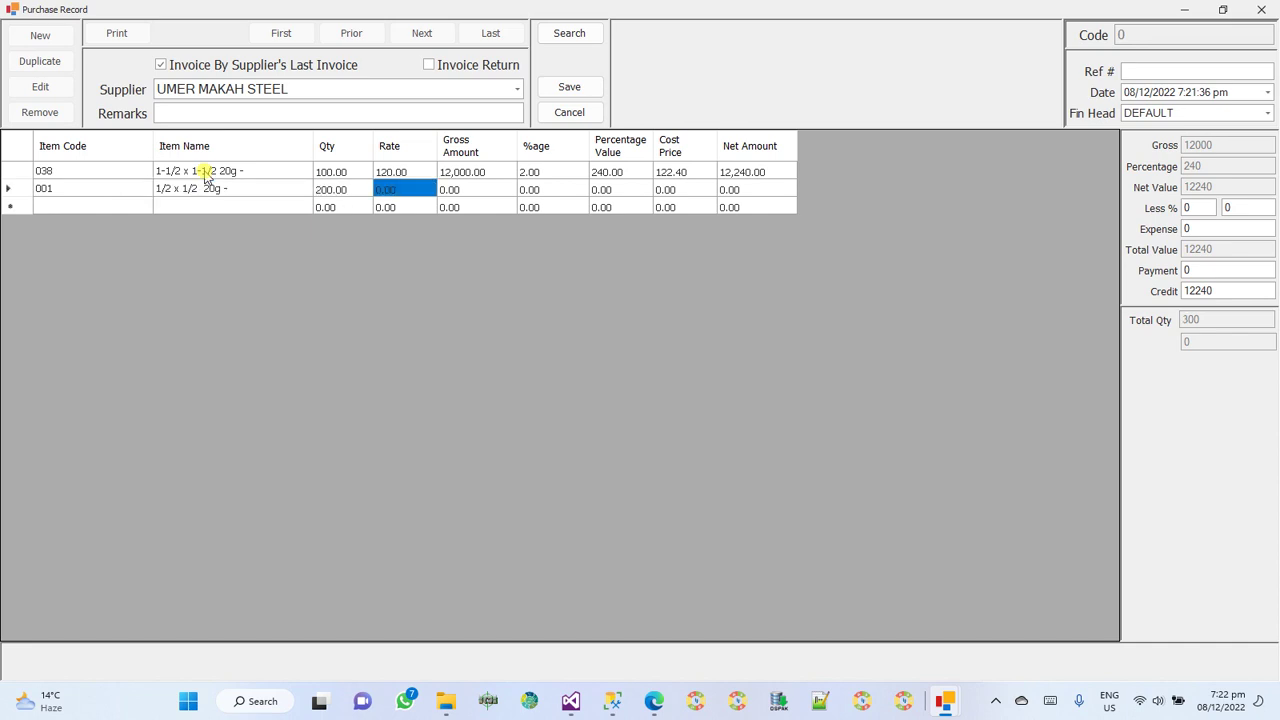
type("200")
key("Tab")
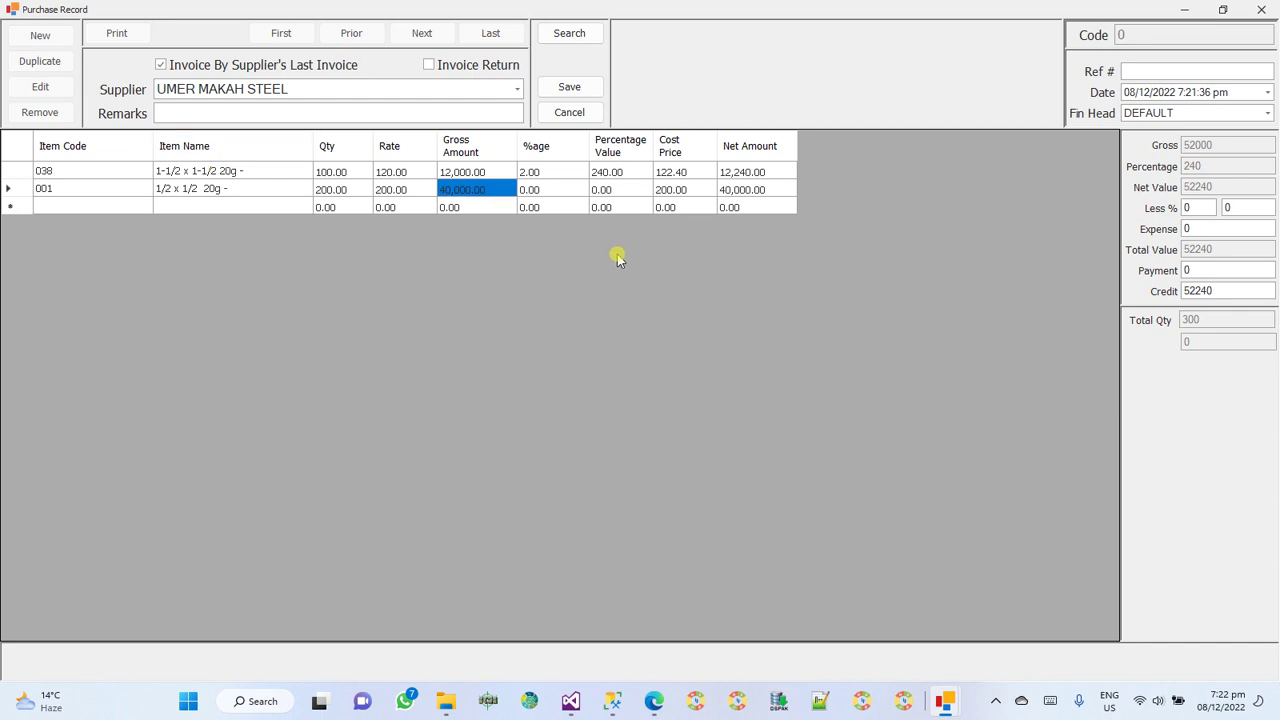
Enter 239.78 as the purchase's Less amount.
left_click(1218, 271)
left_click(1200, 207)
left_click(1234, 205)
type("239.78")
key("Return")
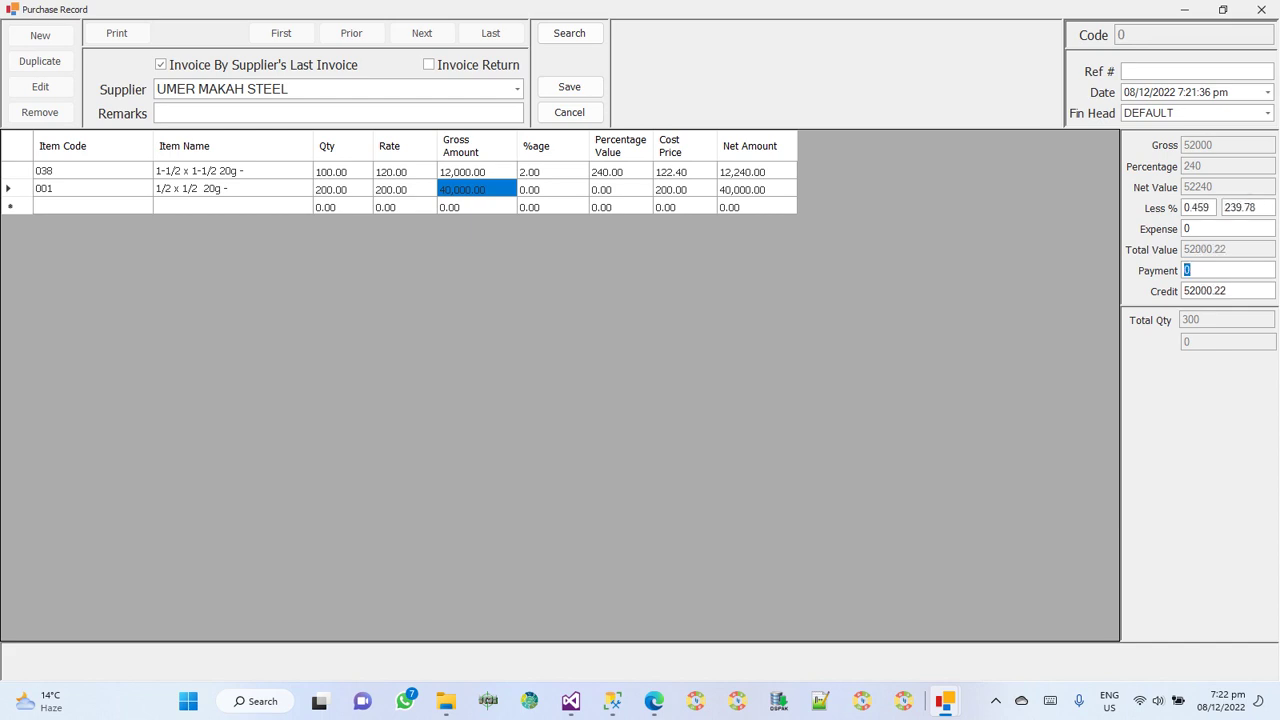
Set the purchase's payment to 52000.
left_click(1208, 227)
left_click(1197, 271)
left_click_drag(1197, 271, 1165, 275)
type("52000")
key("Tab")
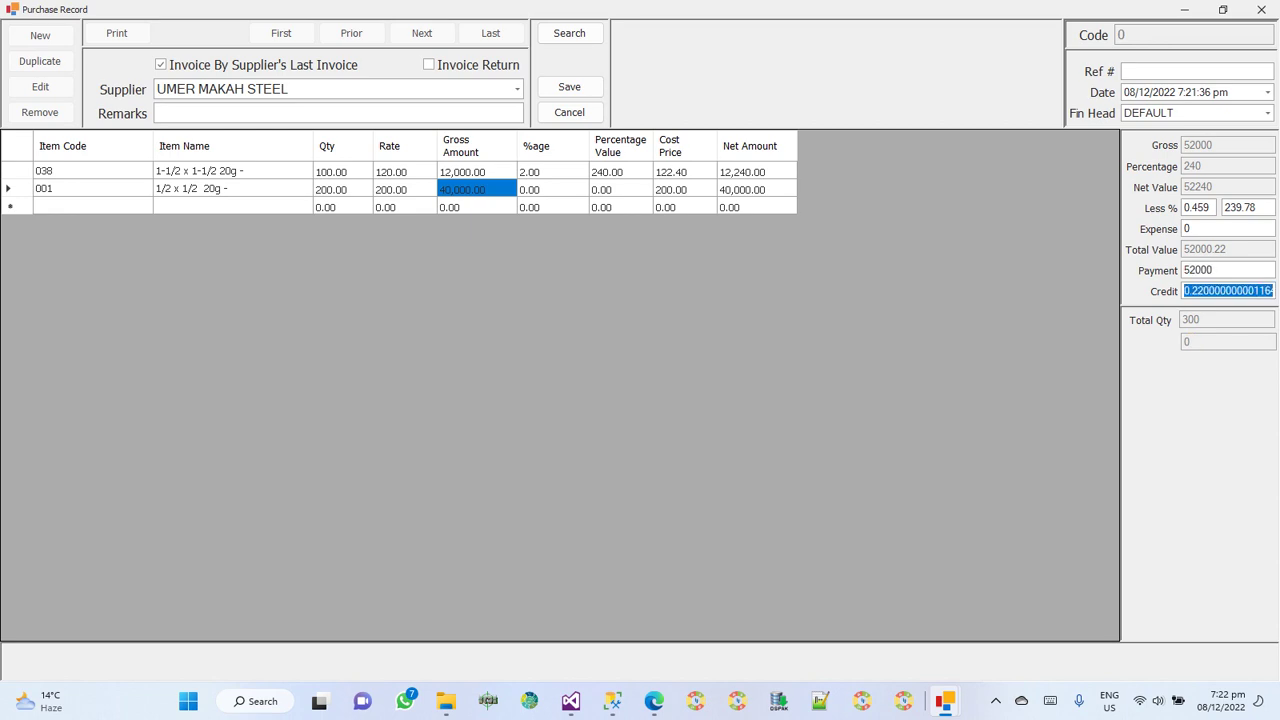
Choose CASH IN HAND as the purchase's financial head and cancel the entry without saving.
left_click(1267, 113)
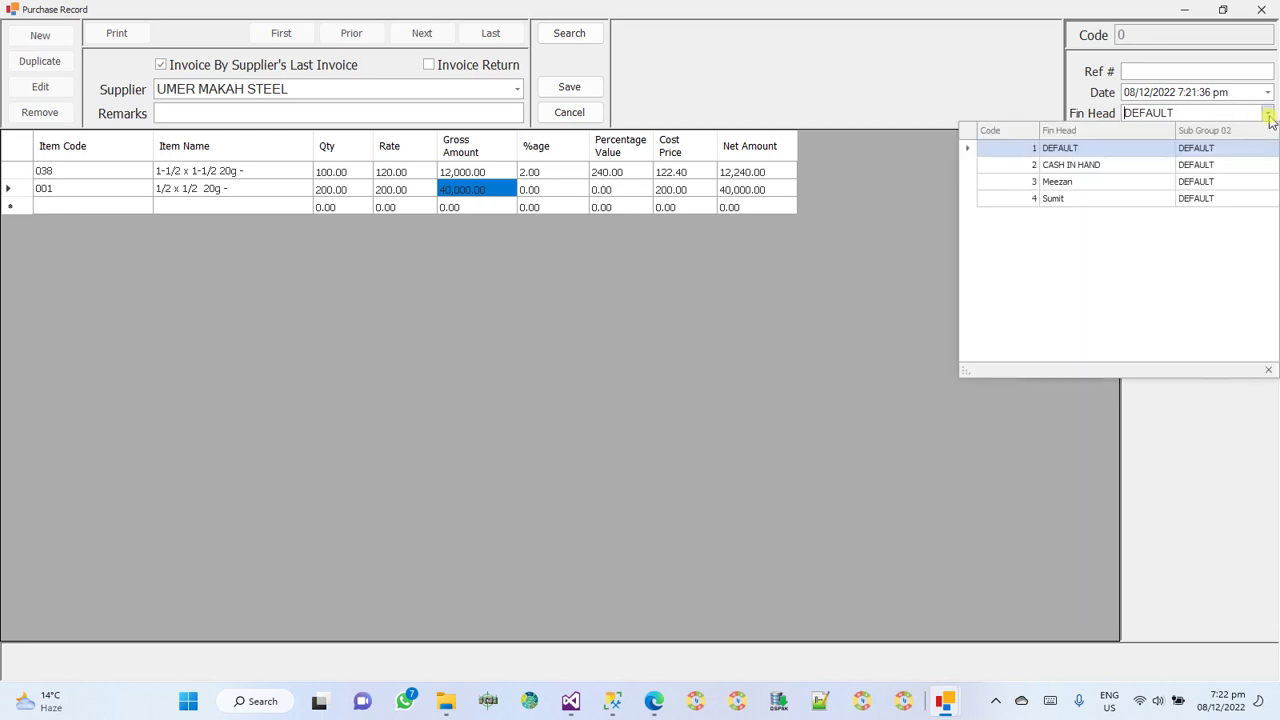
left_click(1116, 166)
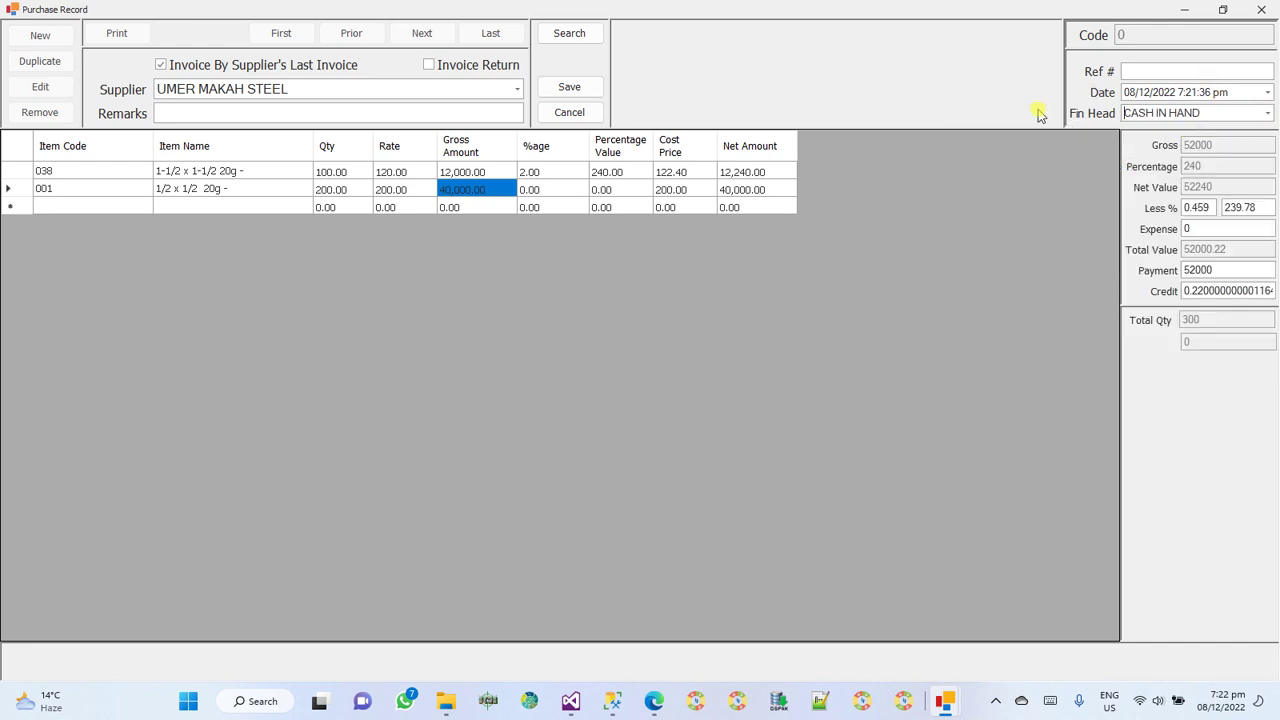
left_click(565, 113)
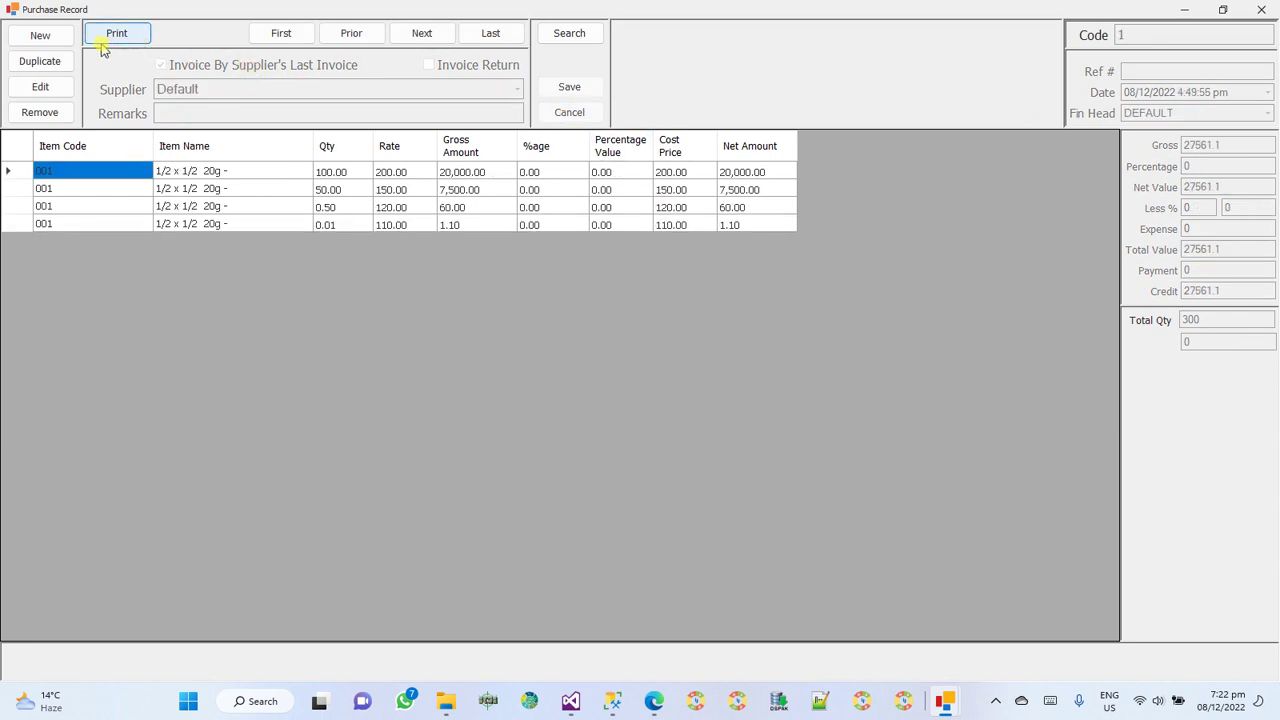
Start another purchase record marked as Invoice Return and cancel it.
left_click(40, 36)
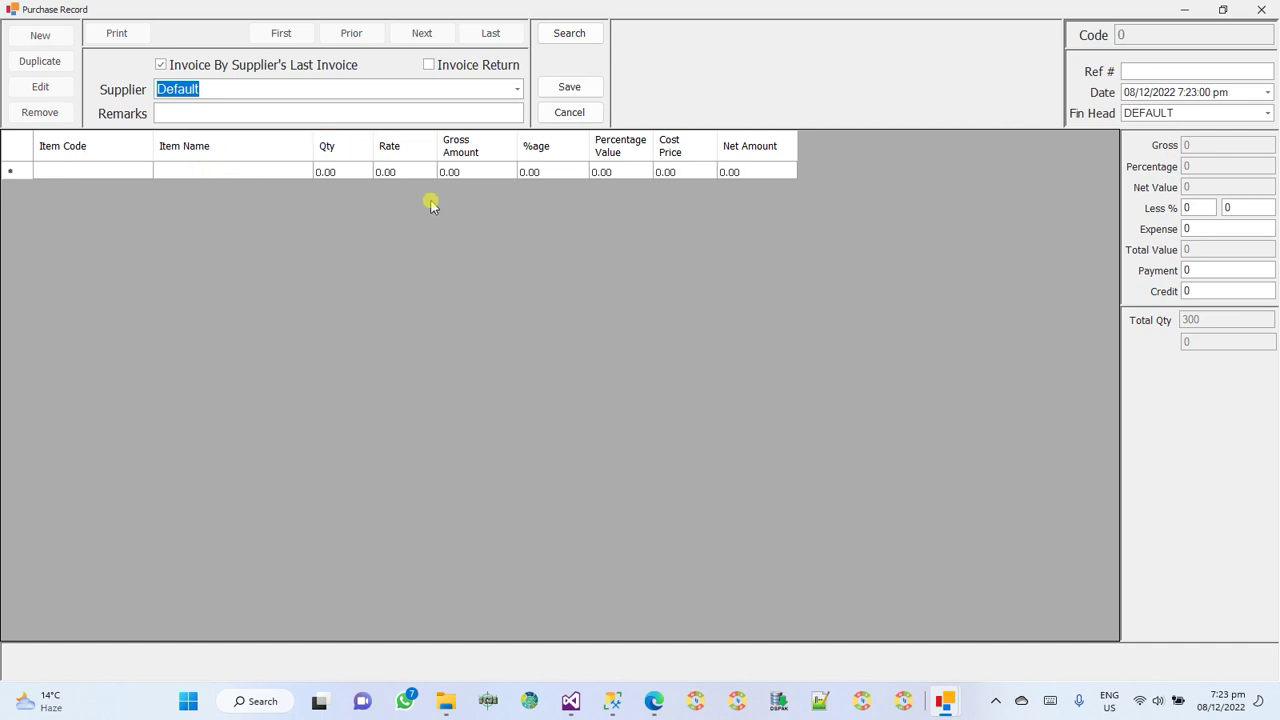
left_click(447, 67)
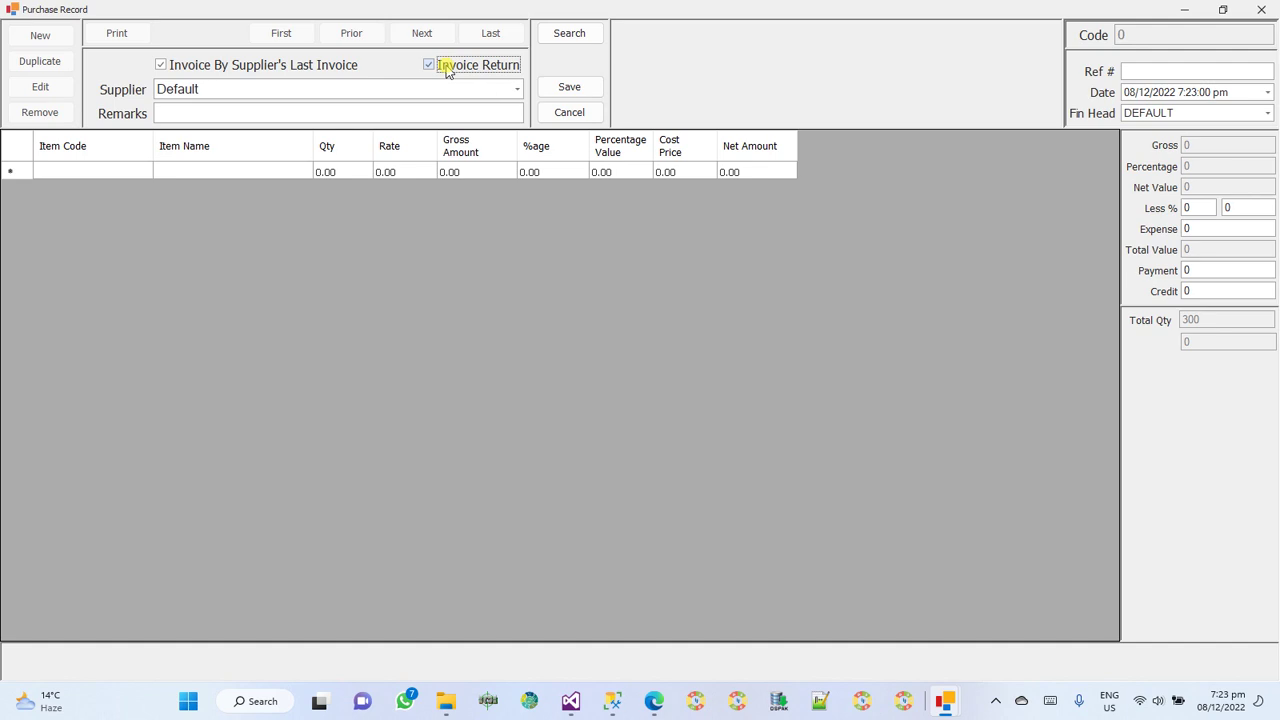
left_click(588, 115)
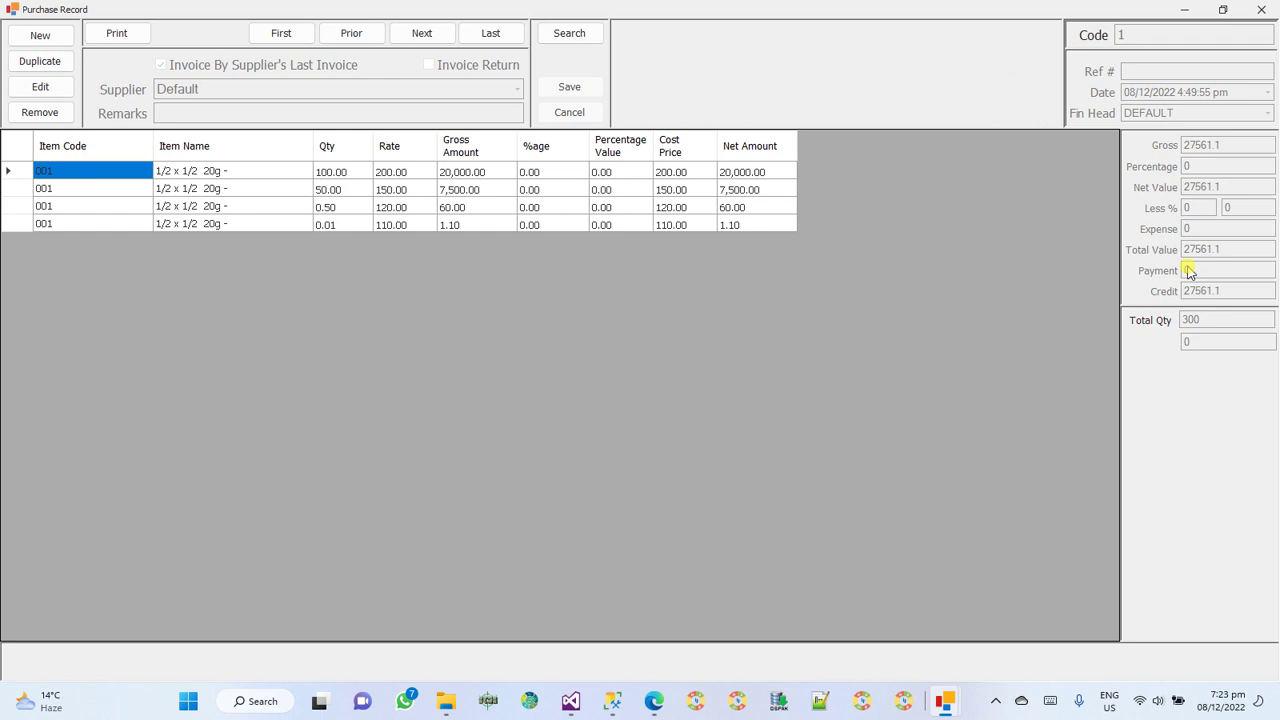
Close the Purchase Record page and return to the home screen.
type("0")
left_click(1261, 14)
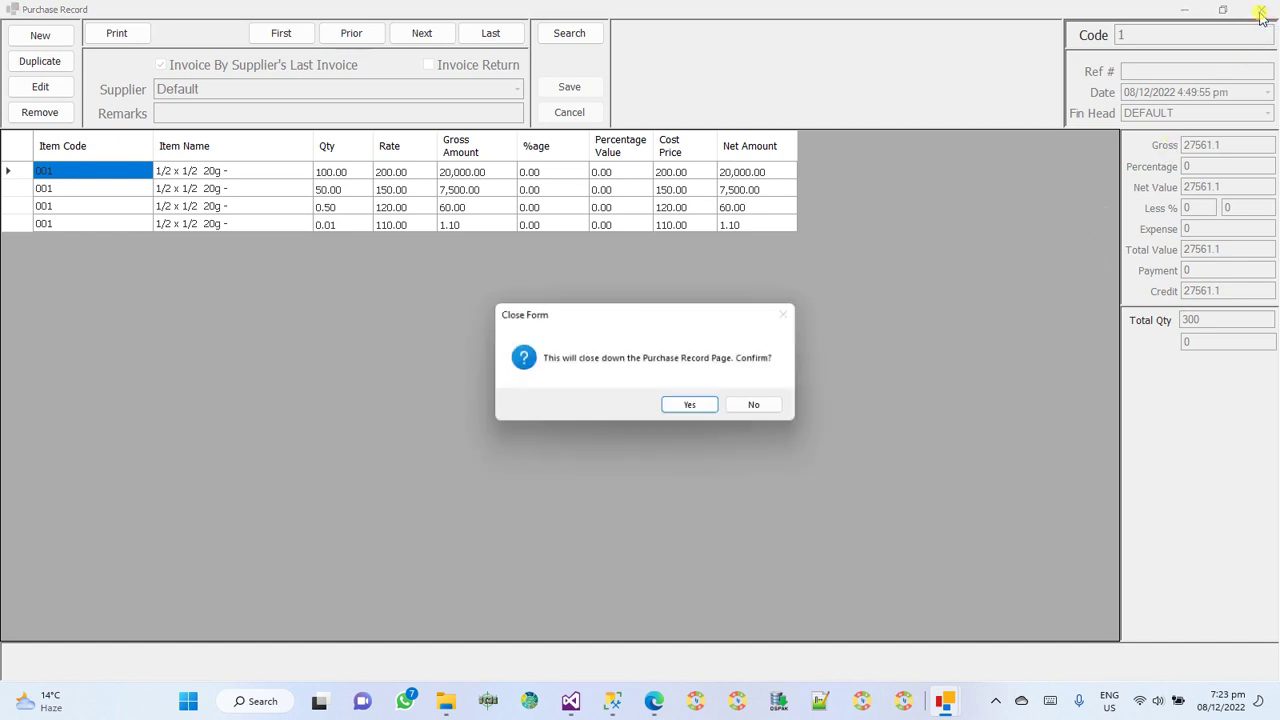
left_click(690, 408)
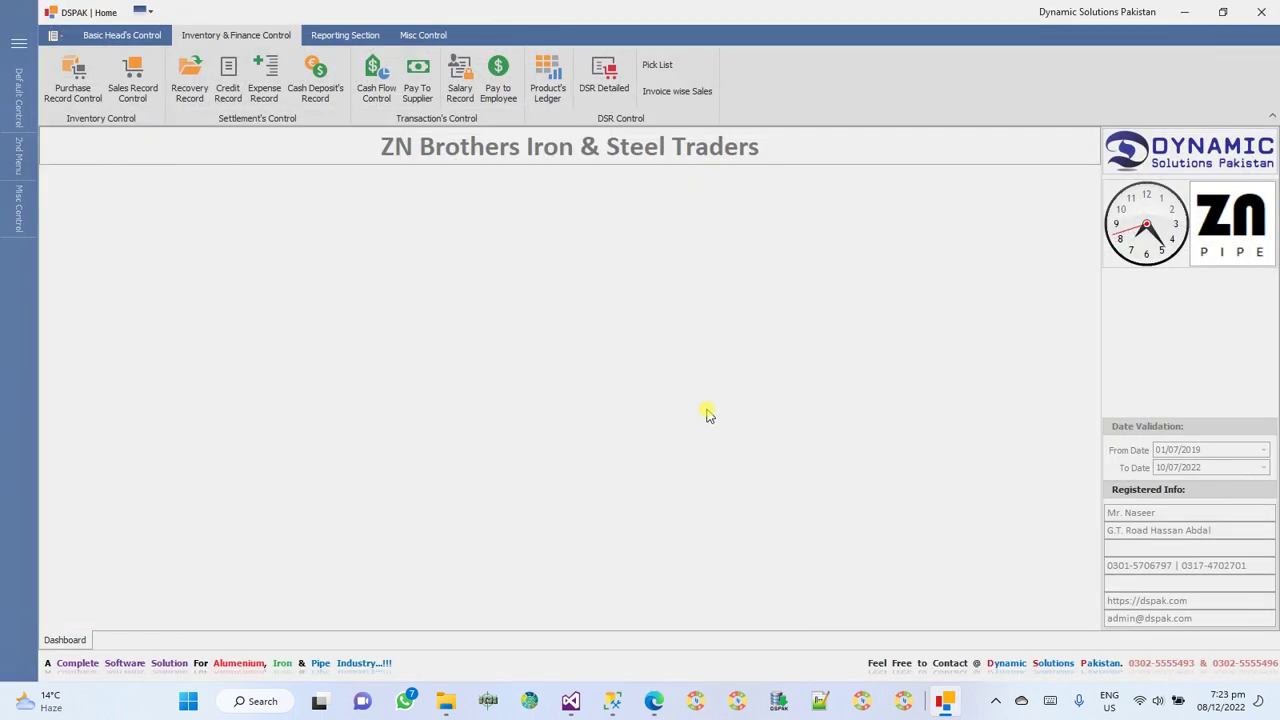
Open the supplier payments and start a new record with the paid date 08/12/2022.
left_click(418, 80)
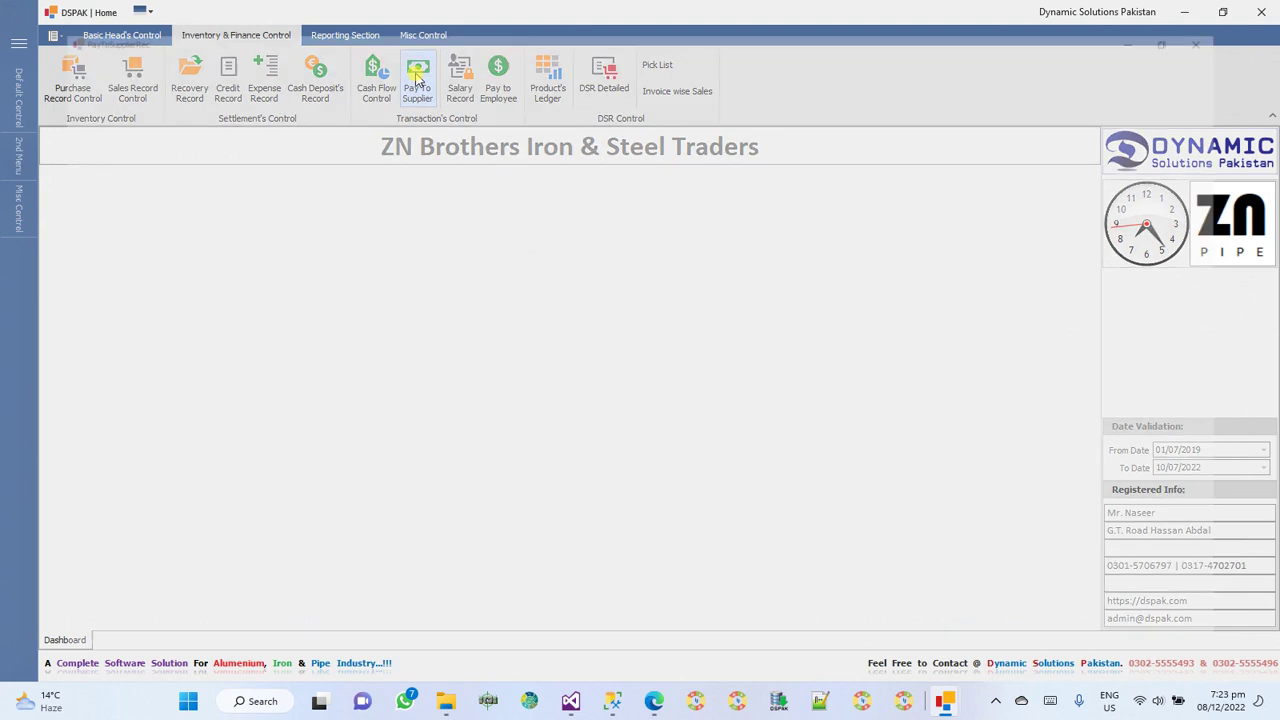
left_click(22, 72)
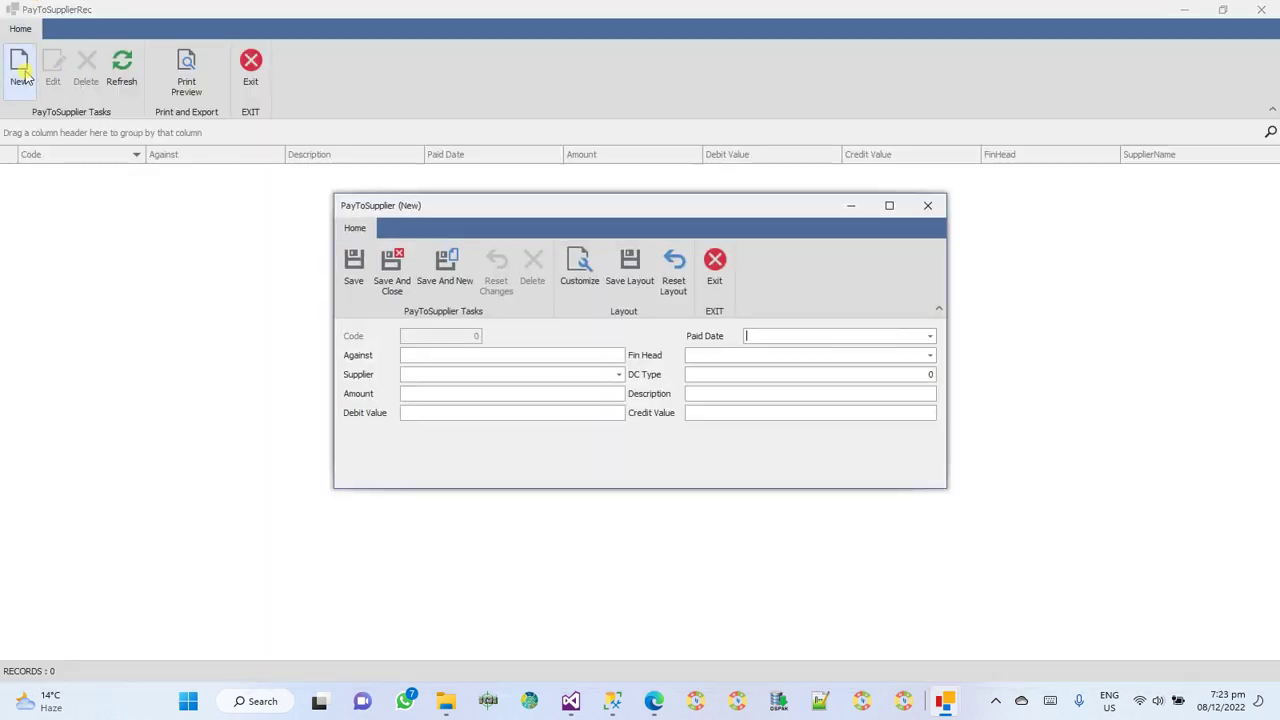
left_click(929, 336)
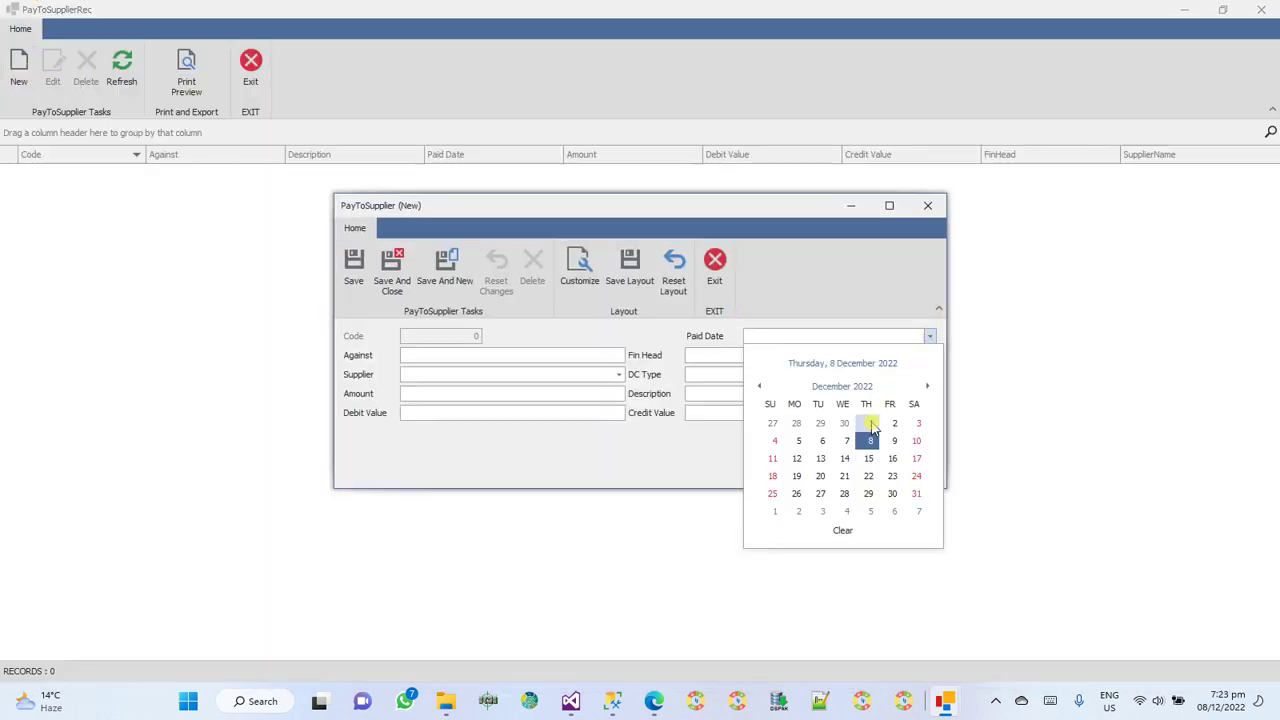
left_click(870, 440)
left_click(606, 355)
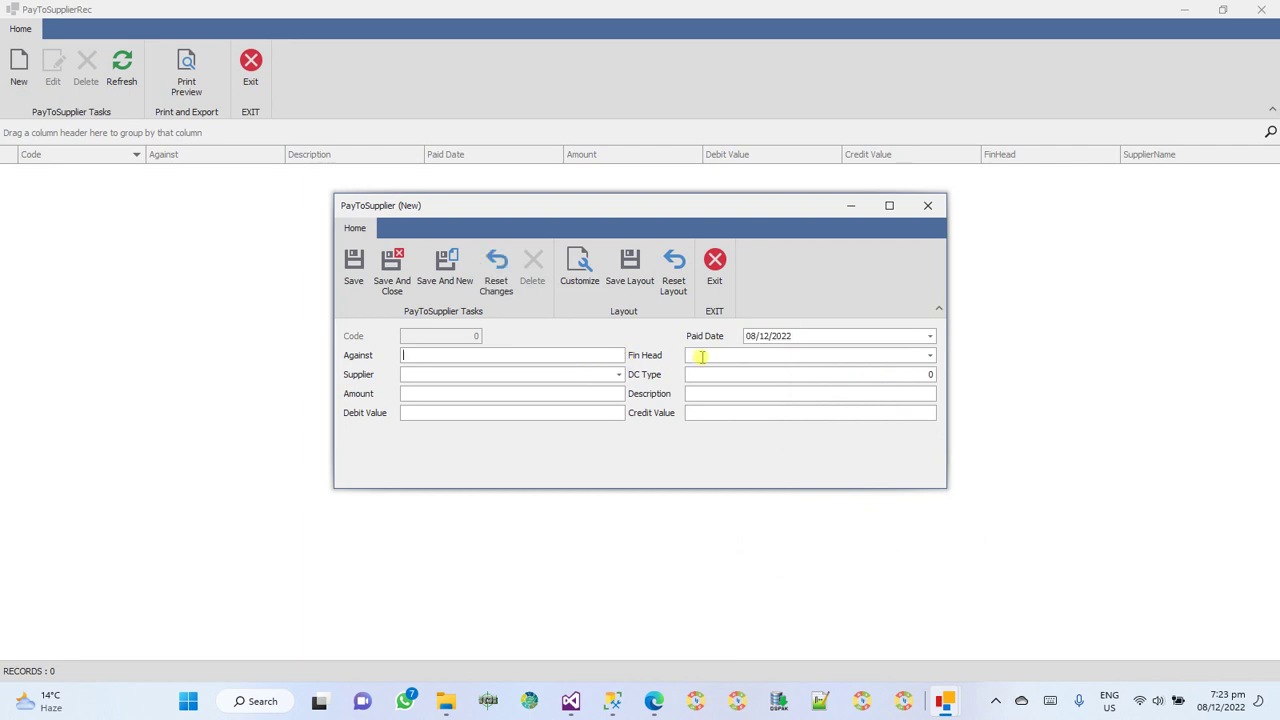
Set the payment's supplier to UMER MAKAH STEEL and DC Type to 1, and exit the form without saving.
left_click(930, 356)
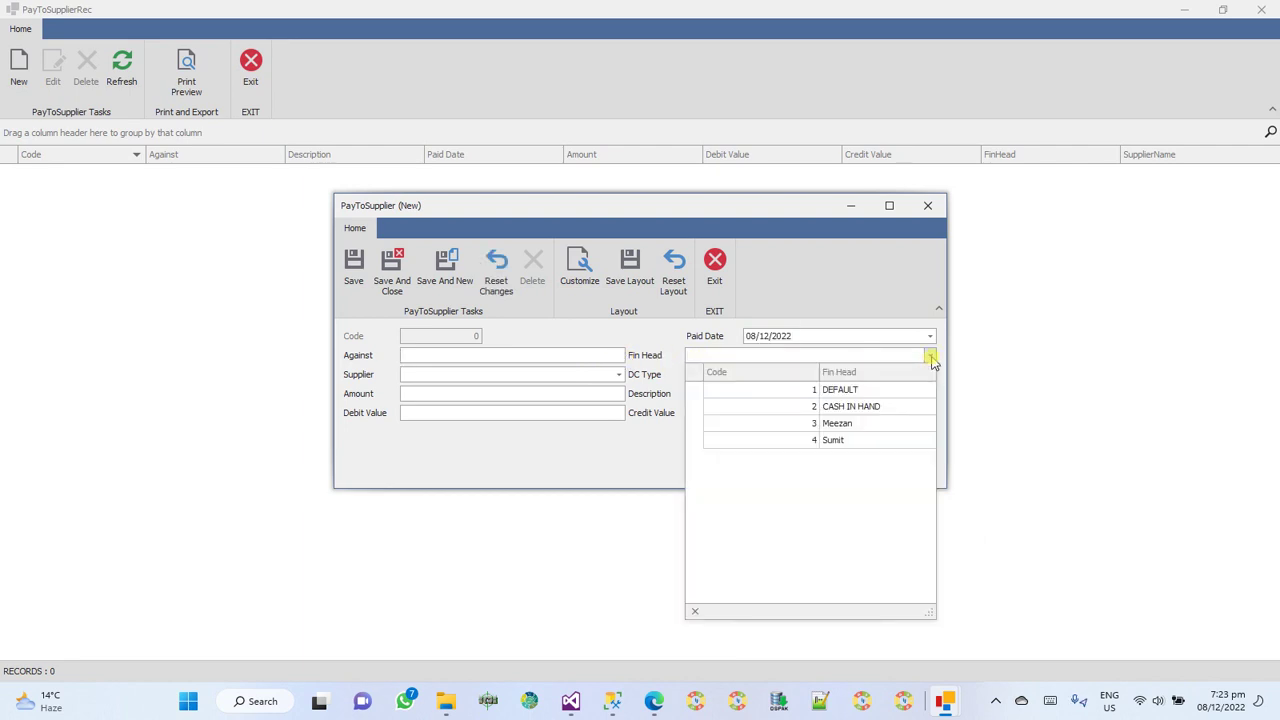
left_click(930, 358)
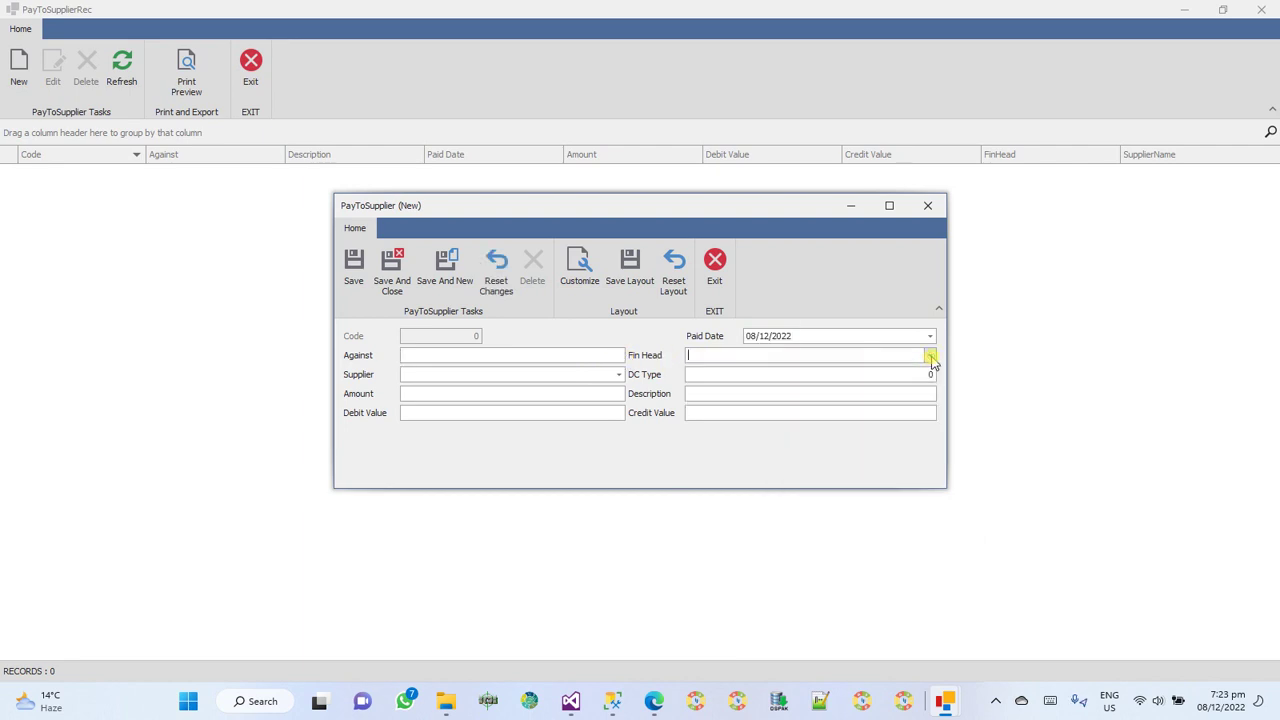
left_click(618, 374)
left_click(480, 492)
left_click(912, 376)
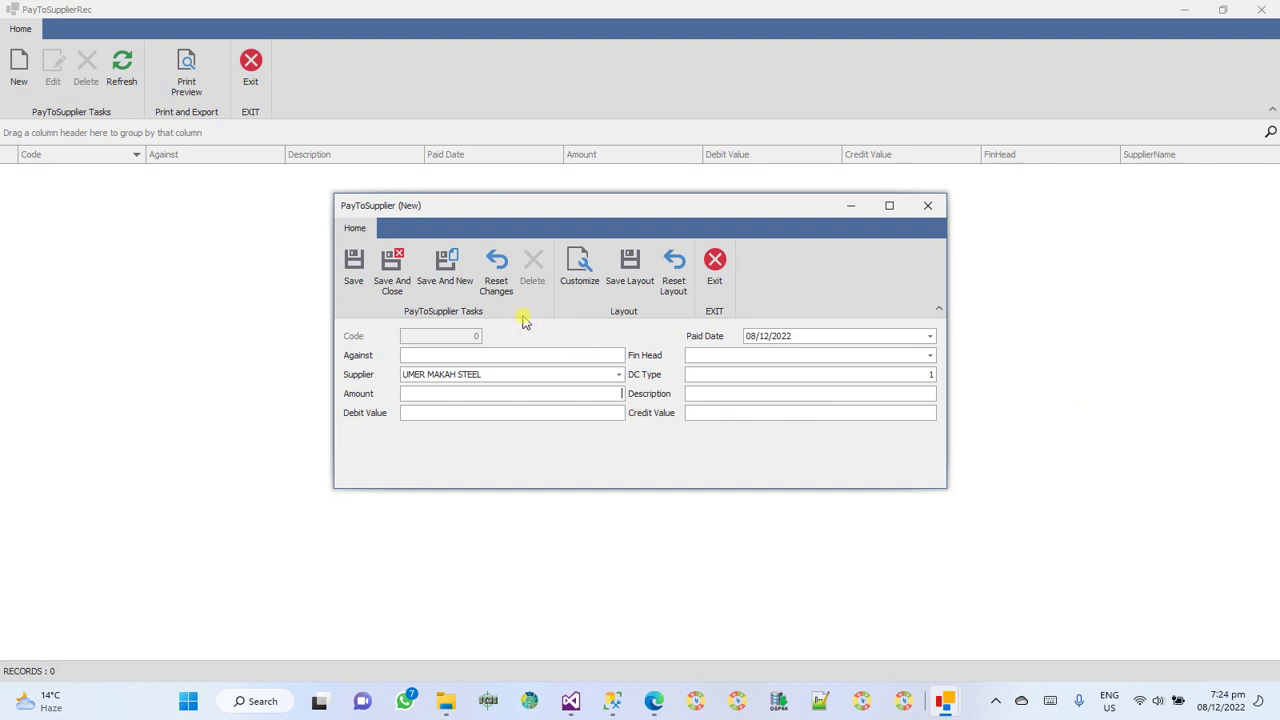
left_click(715, 280)
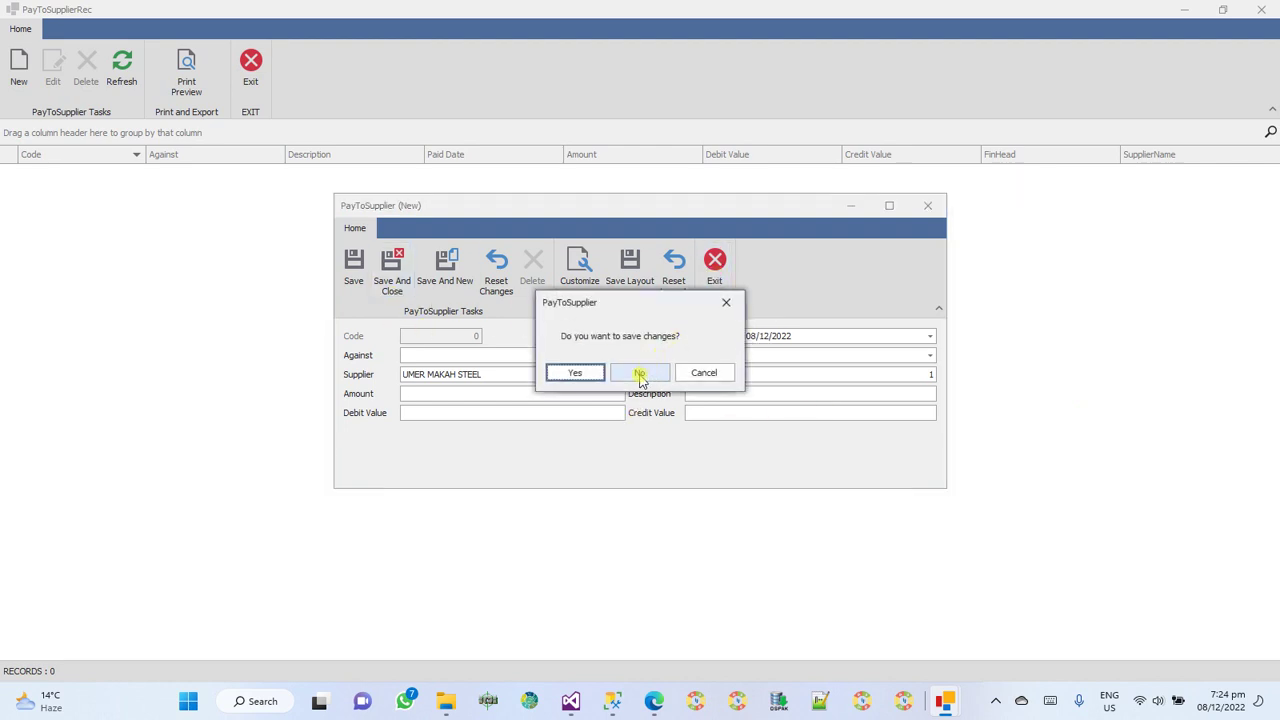
left_click(639, 374)
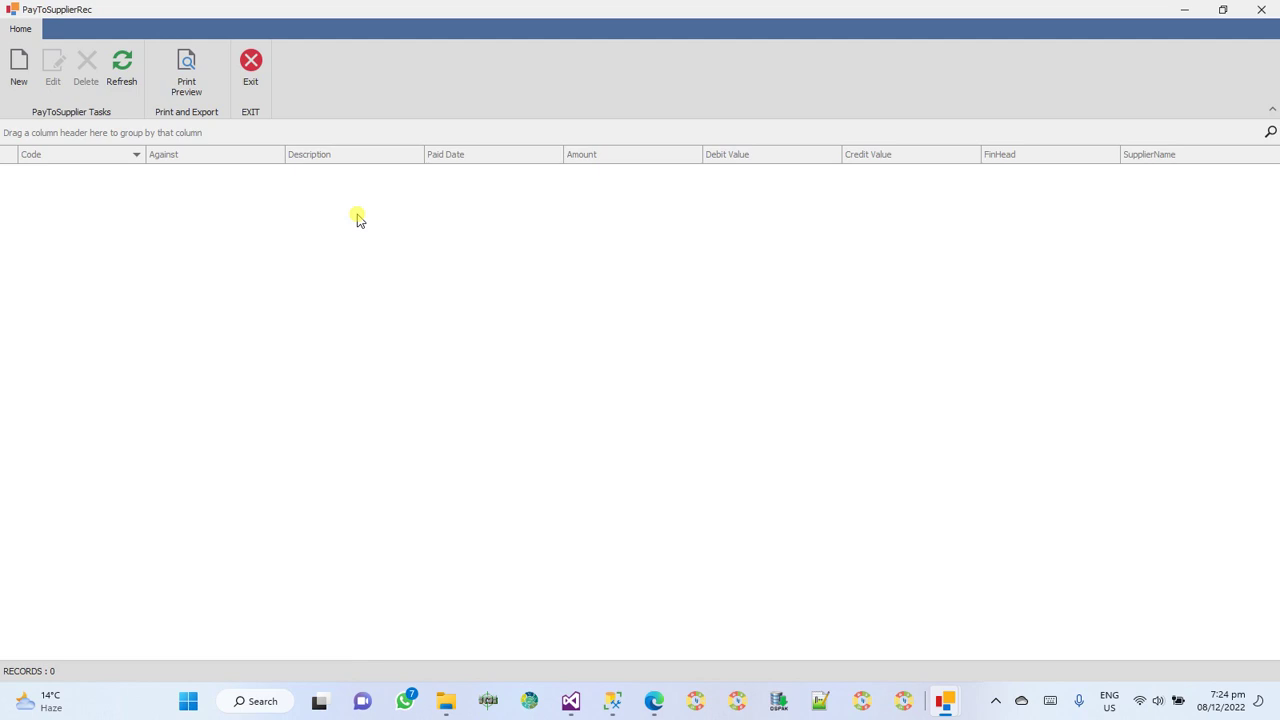
Leave the supplier payments, open the sales records and start a new sale for a named customer instead of CASH SALES.
left_click(254, 70)
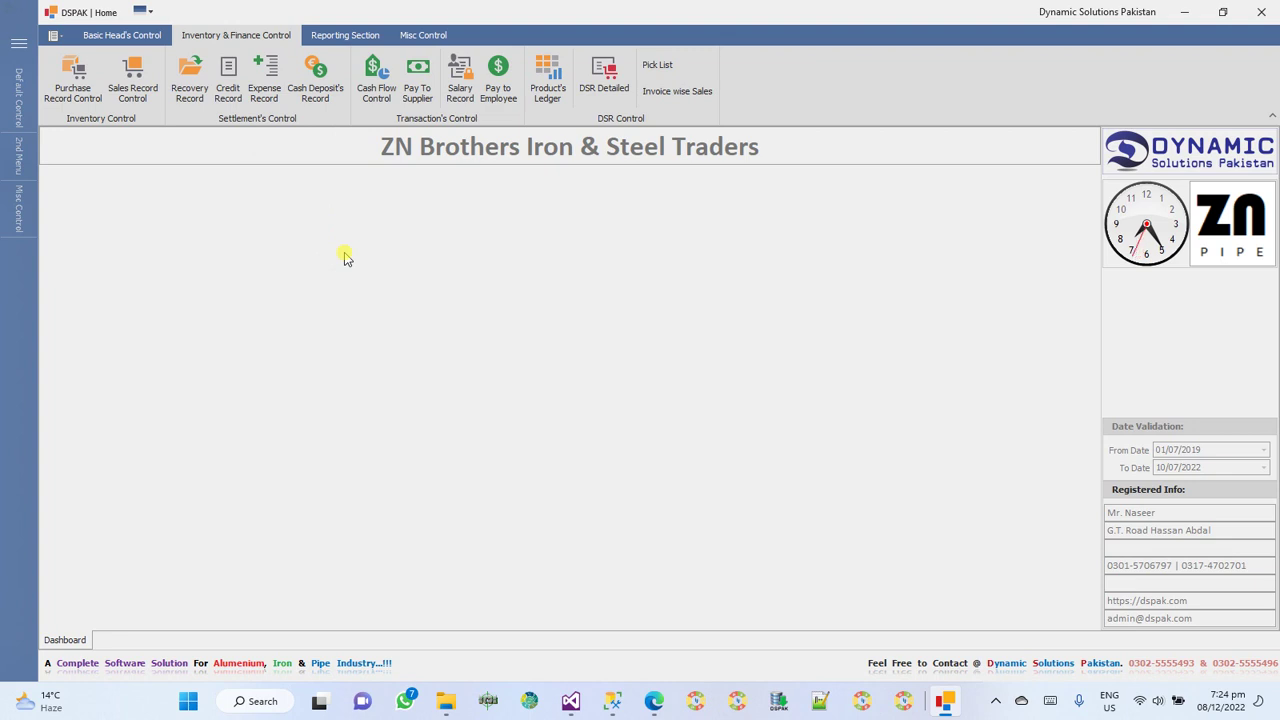
left_click(145, 85)
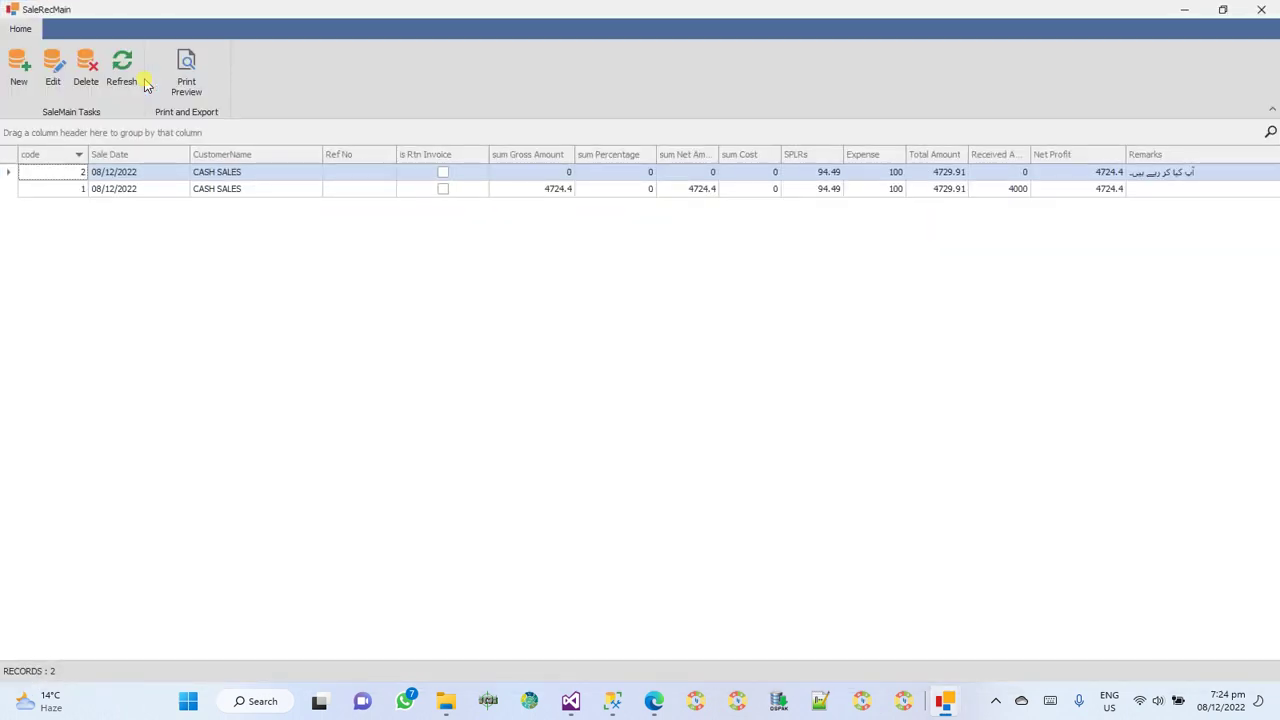
left_click(19, 75)
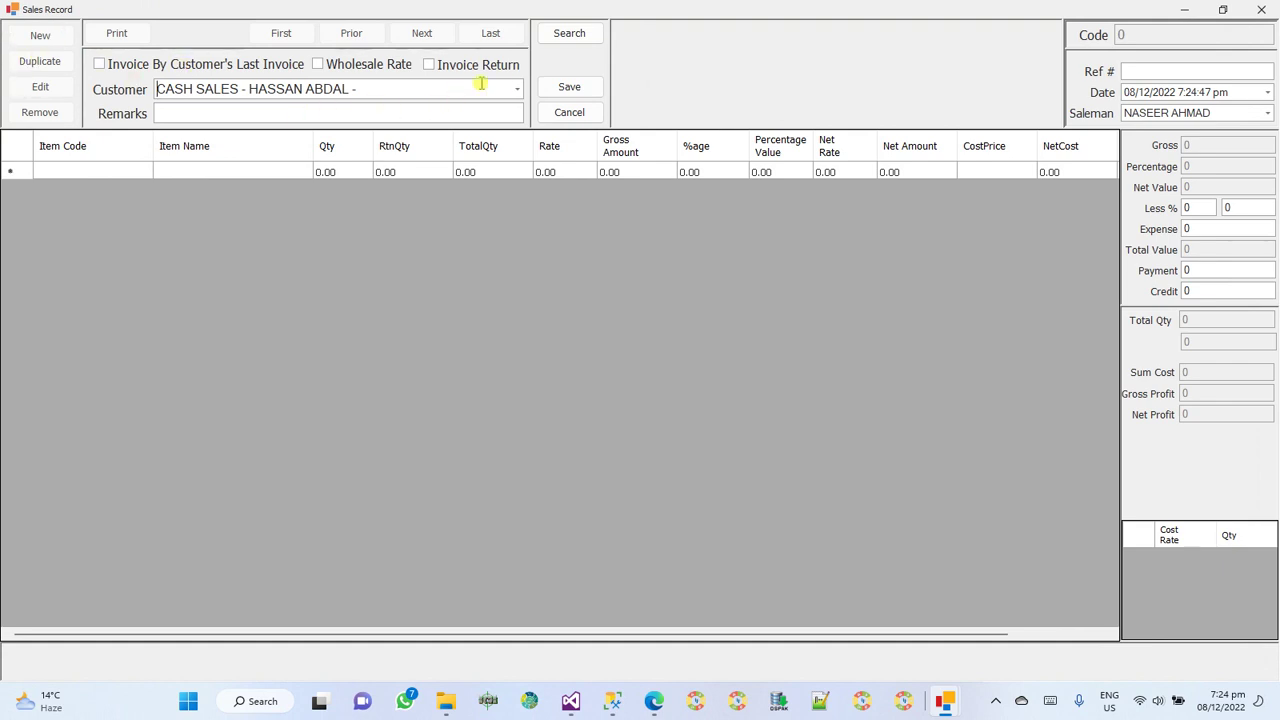
left_click(516, 88)
left_click(316, 228)
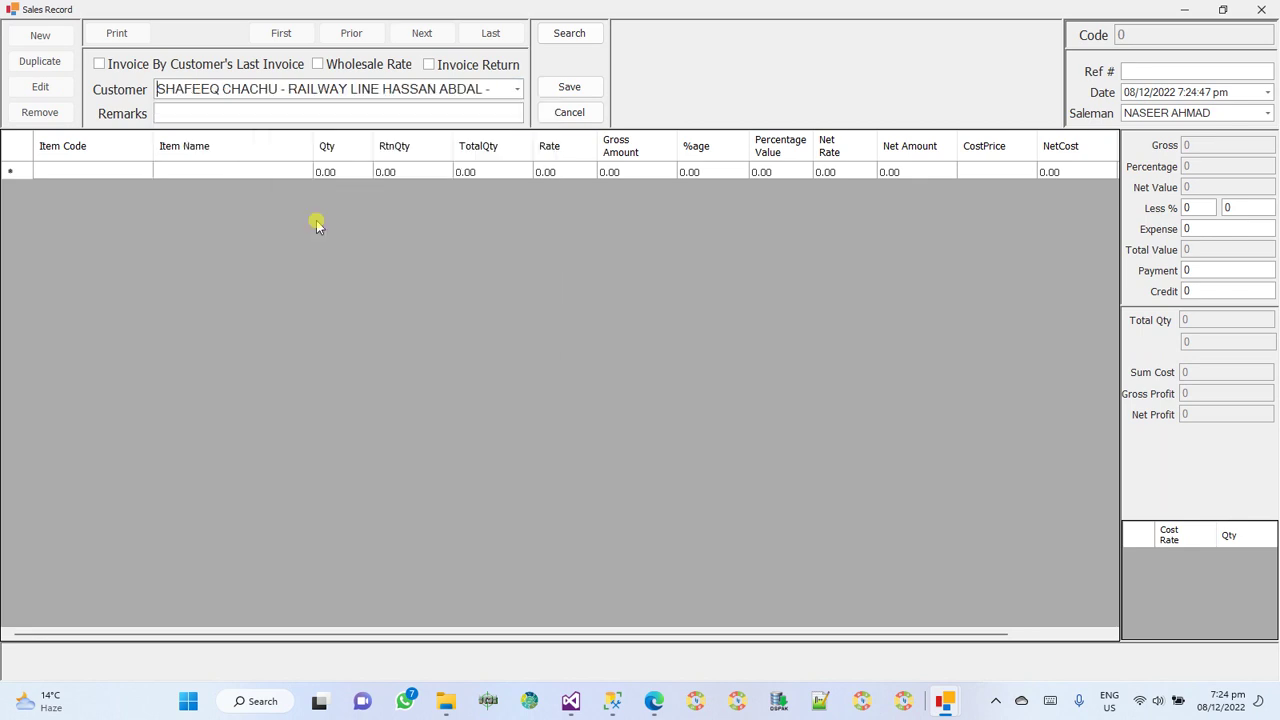
Enter item code 001 in the first line of the sale with a quantity of 2.
left_click(280, 173)
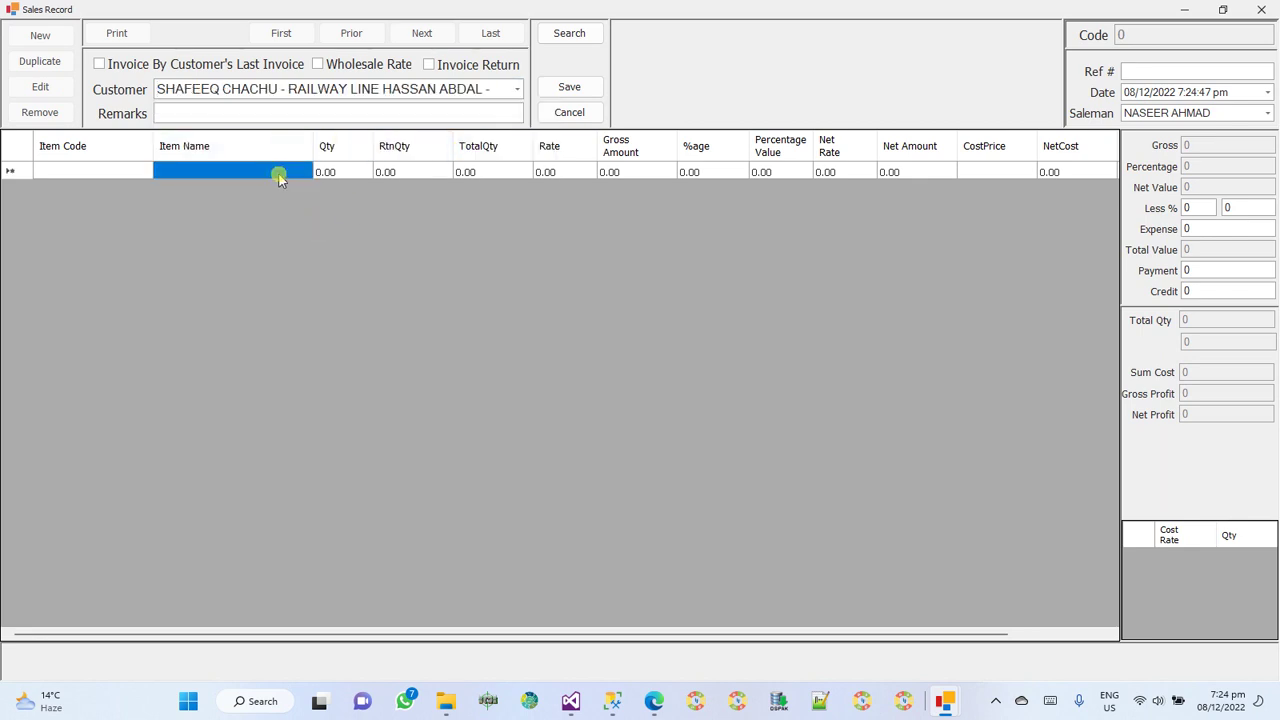
key("Left")
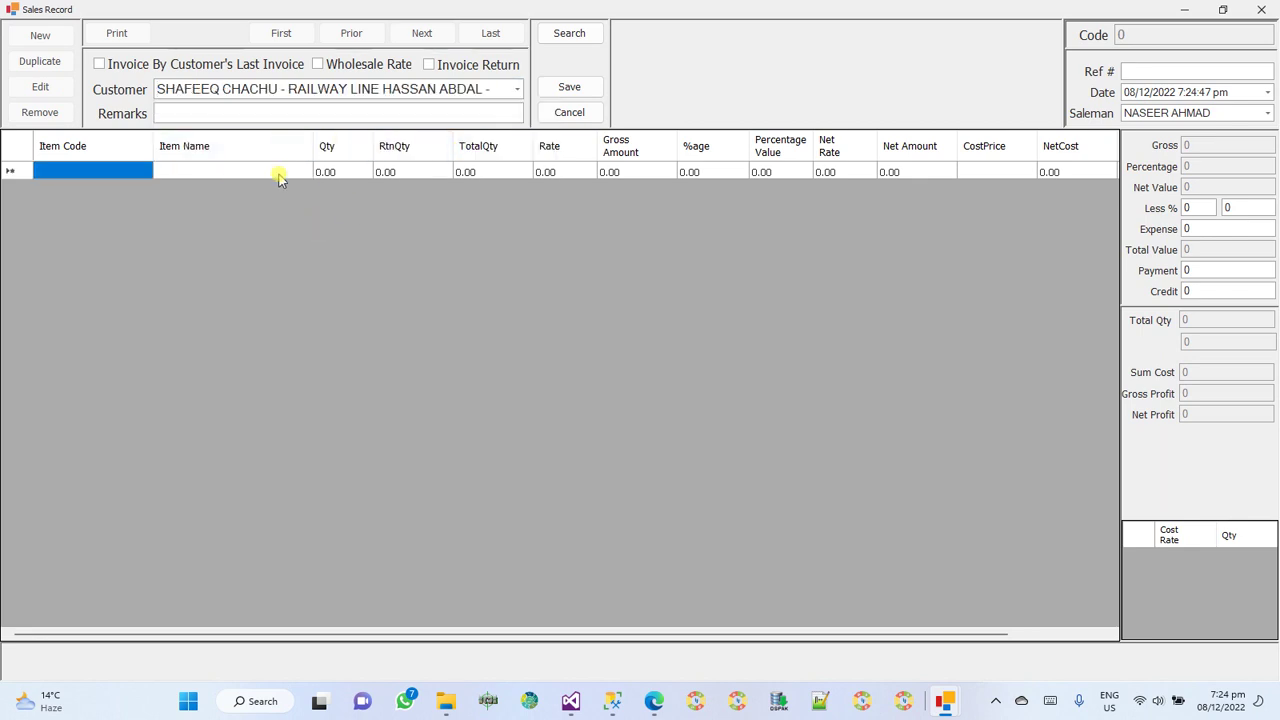
type("001")
key("Return")
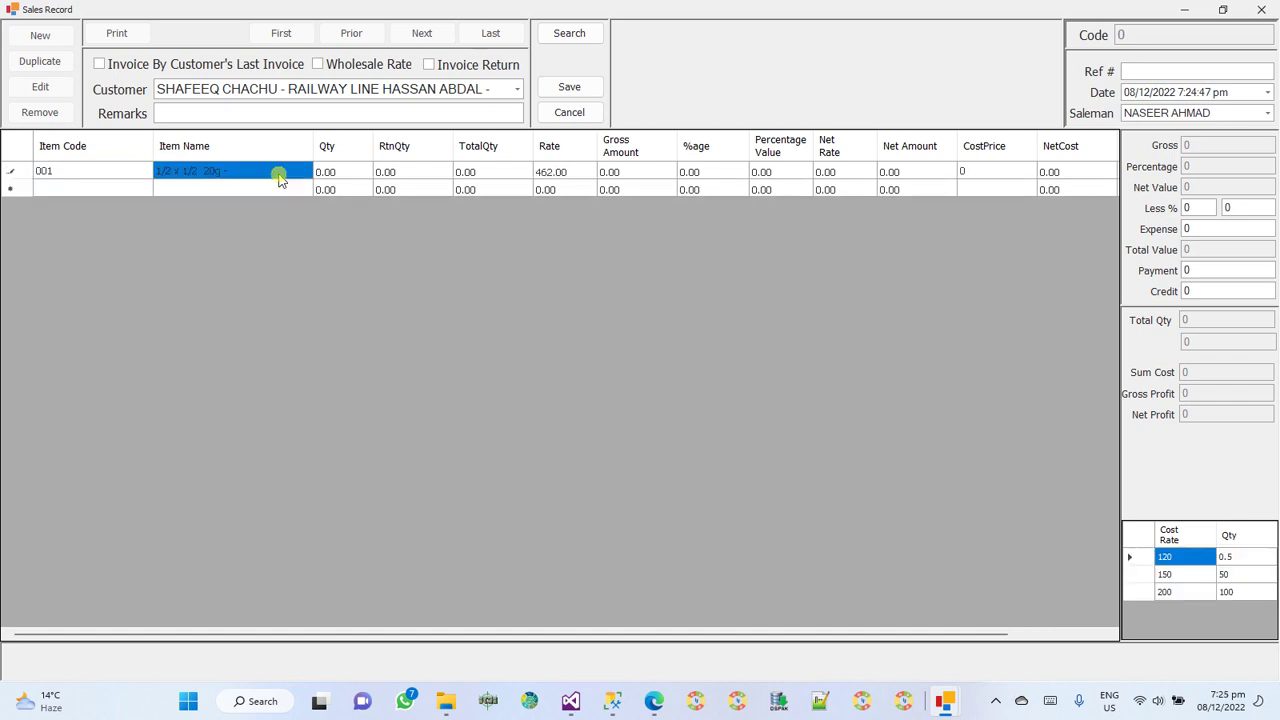
key("Return")
type("2")
key("Return")
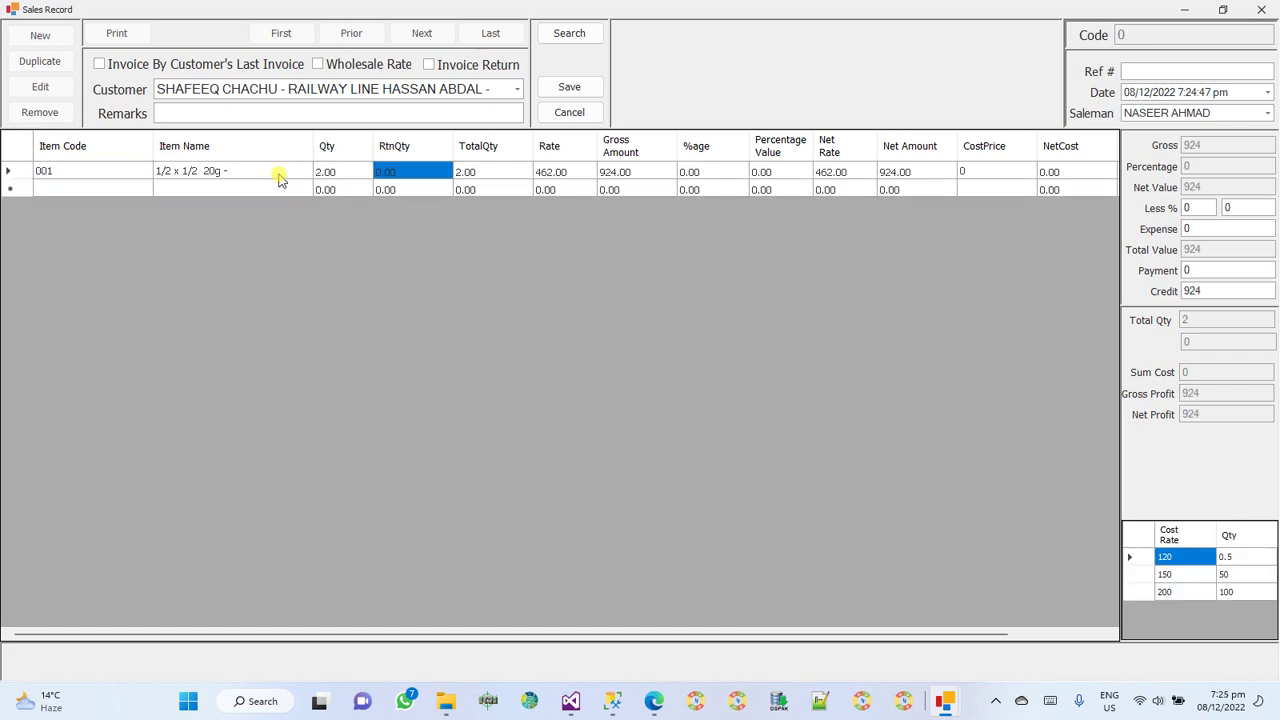
Keep the return quantity and rate of item 001 and set the line's percentage to 2.
key("Return")
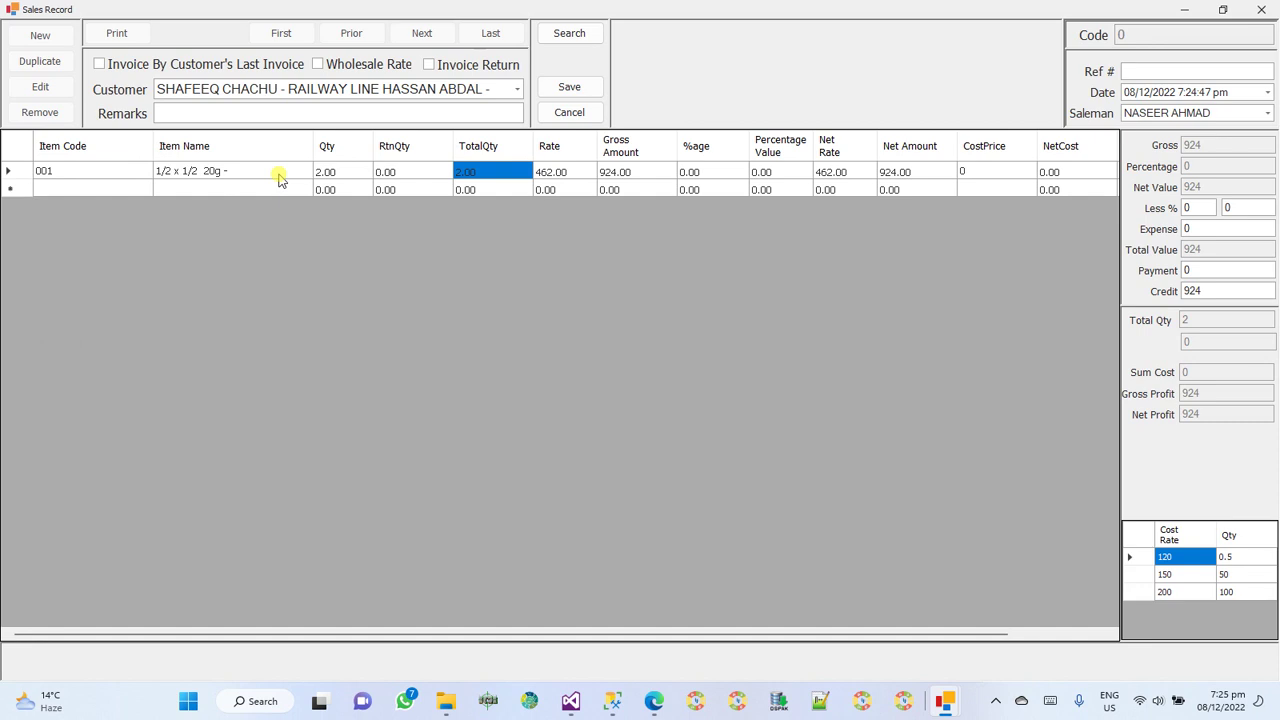
key("Return")
key("Return")
key("Return")
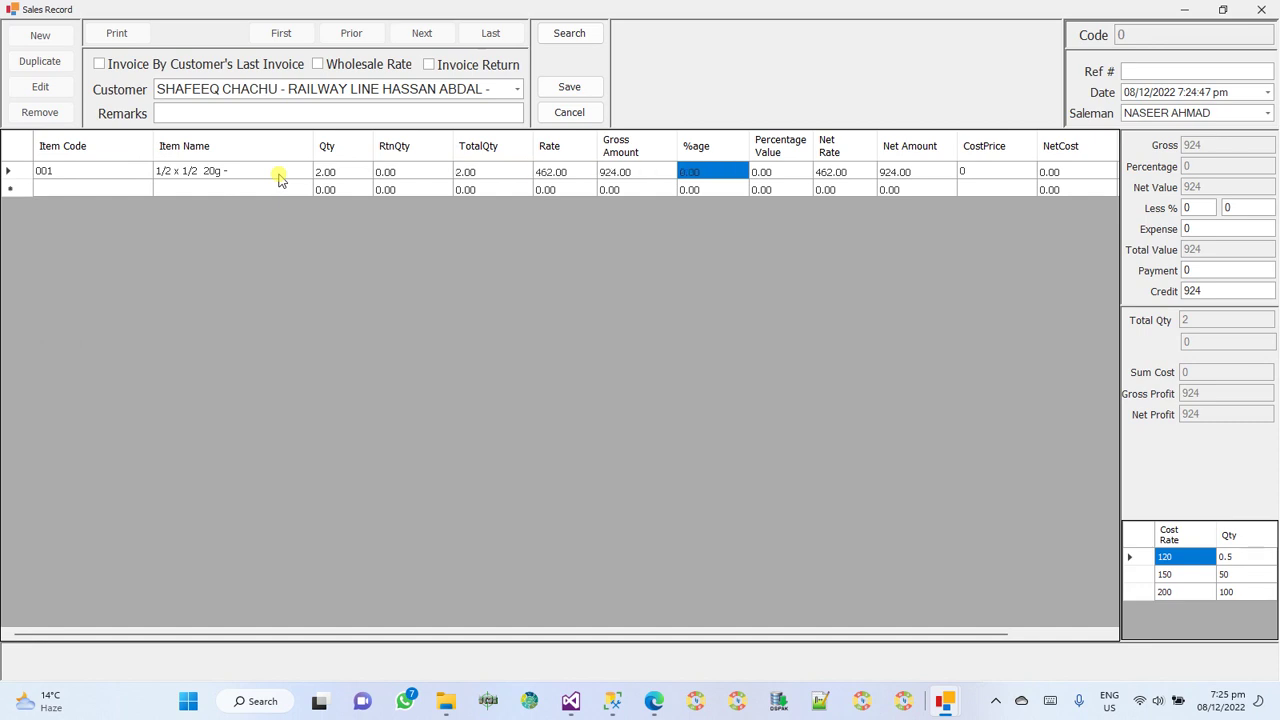
type("2")
key("Return")
key("Return")
key("Return")
key("Return")
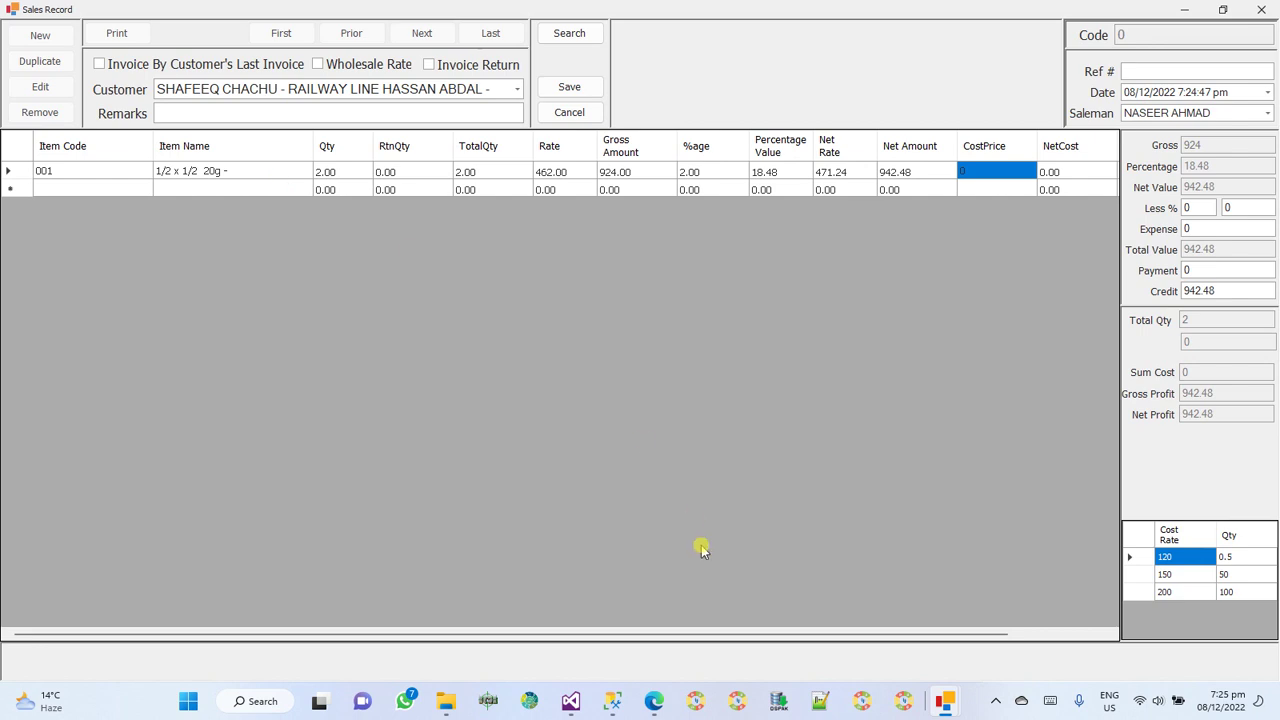
Set the cost price of item 001 to 120 from the listed cost rates and complete the line.
left_click(1193, 558)
type("12")
key("Tab")
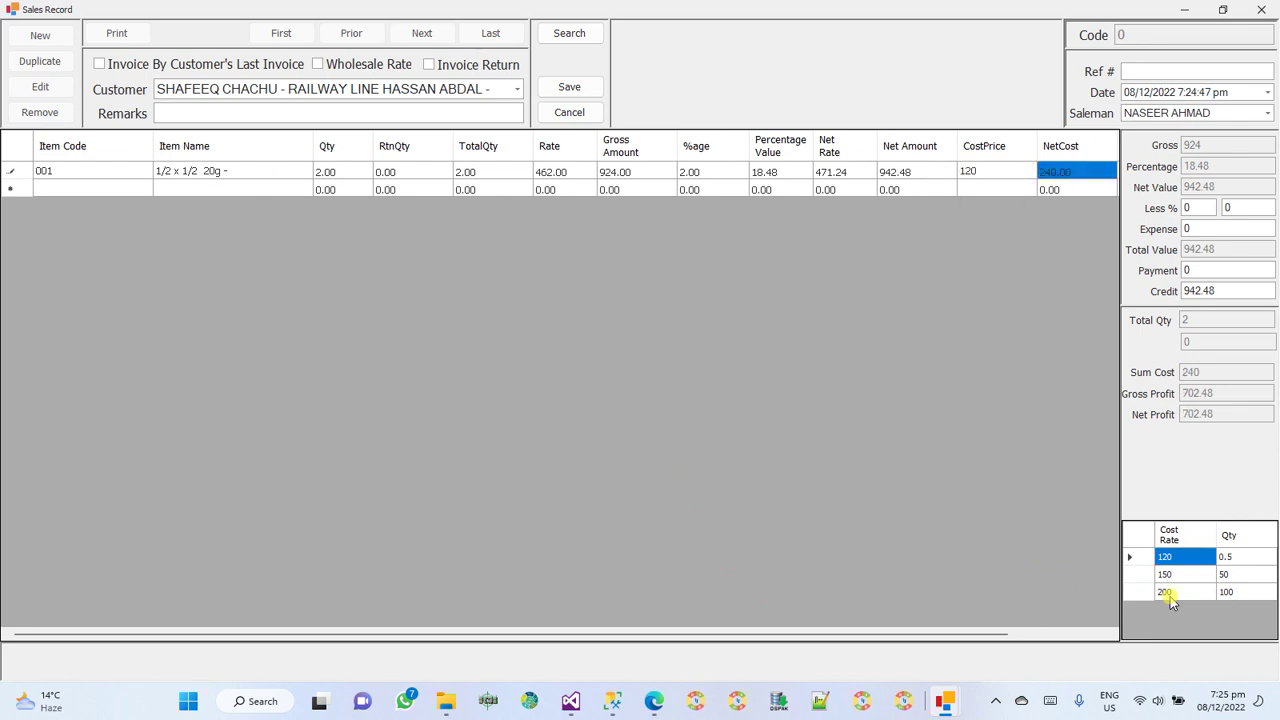
key("shift+Tab")
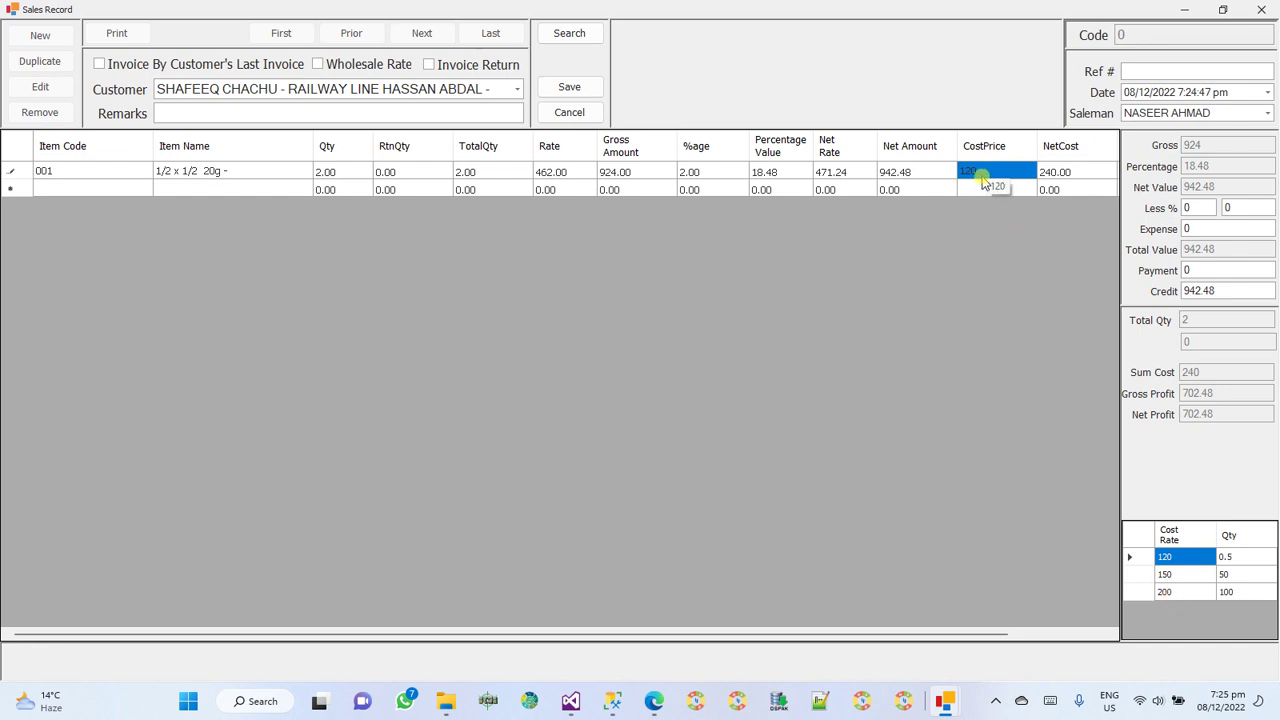
key("Return")
key("Tab")
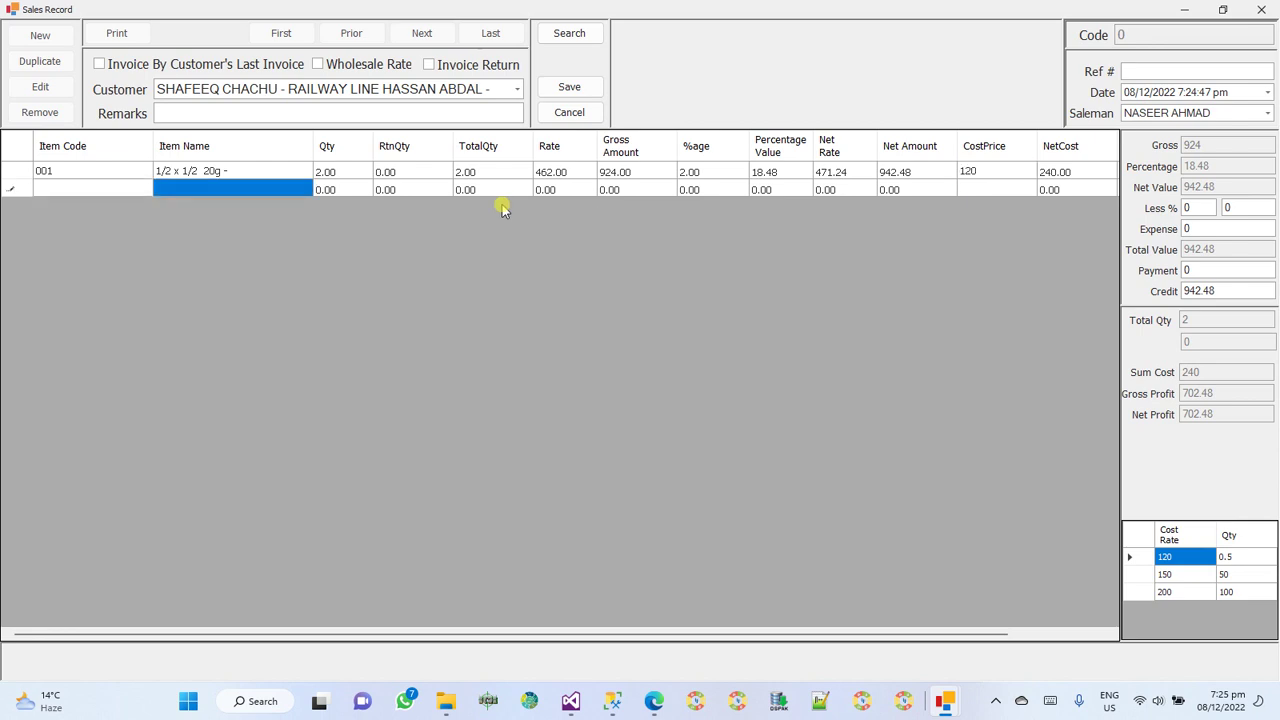
Go through the sale's Less %, Expense and Payment fields and cancel the sale without saving.
double_click(1204, 210)
left_click(1230, 208)
double_click(1226, 228)
left_click(1192, 270)
double_click(1190, 270)
left_click(566, 122)
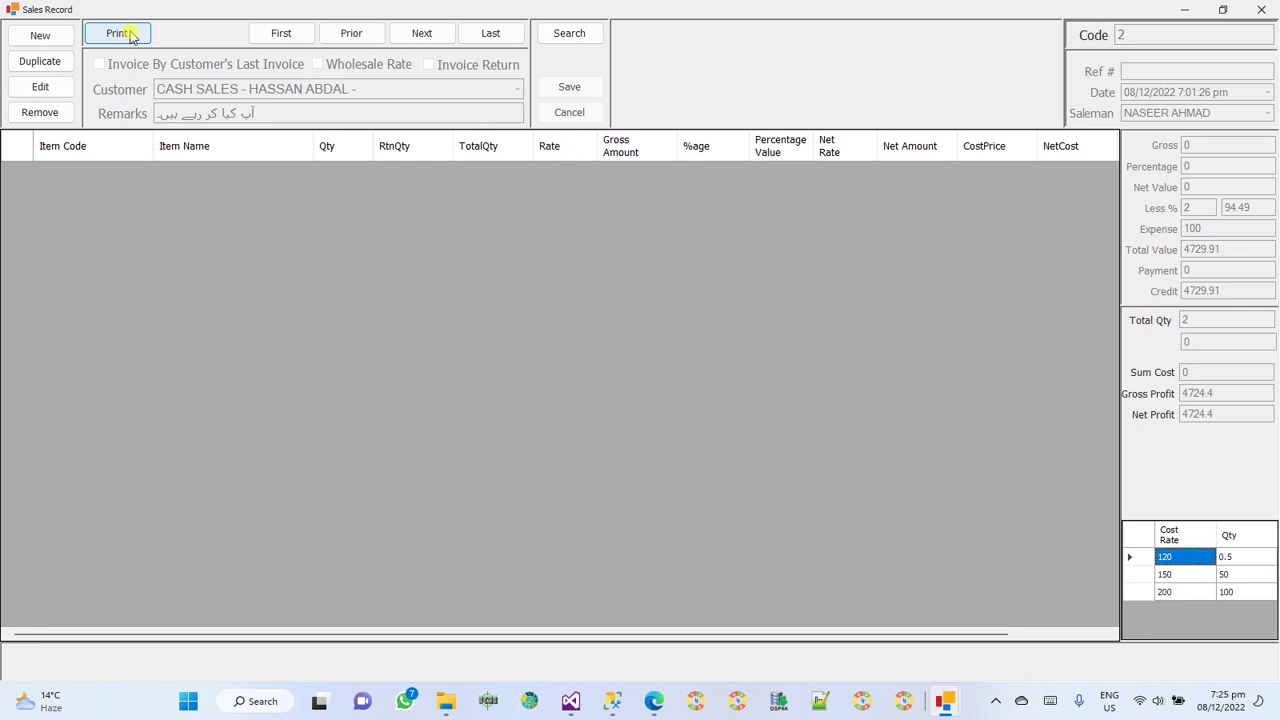
Go to the prior sales record, check its invoice in the print preview and close the preview.
left_click(358, 40)
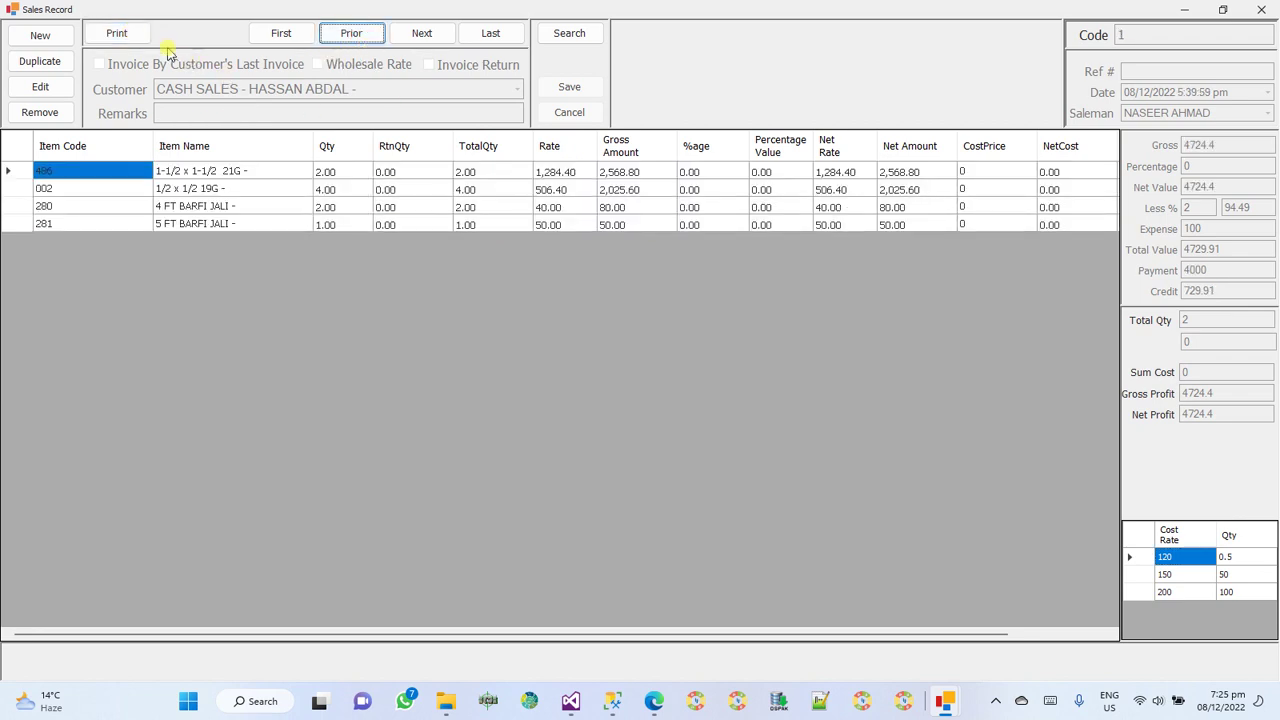
left_click(120, 34)
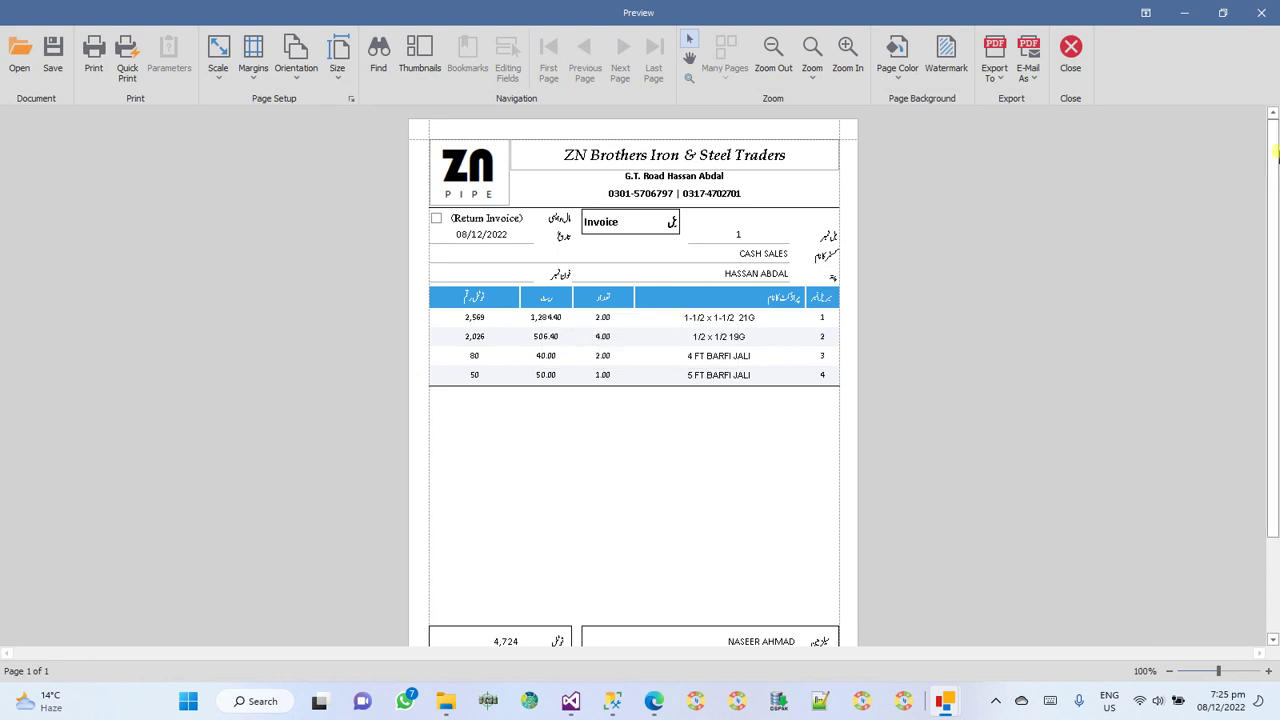
left_click_drag(1276, 140, 1276, 148)
left_click_drag(1276, 157, 1232, 88)
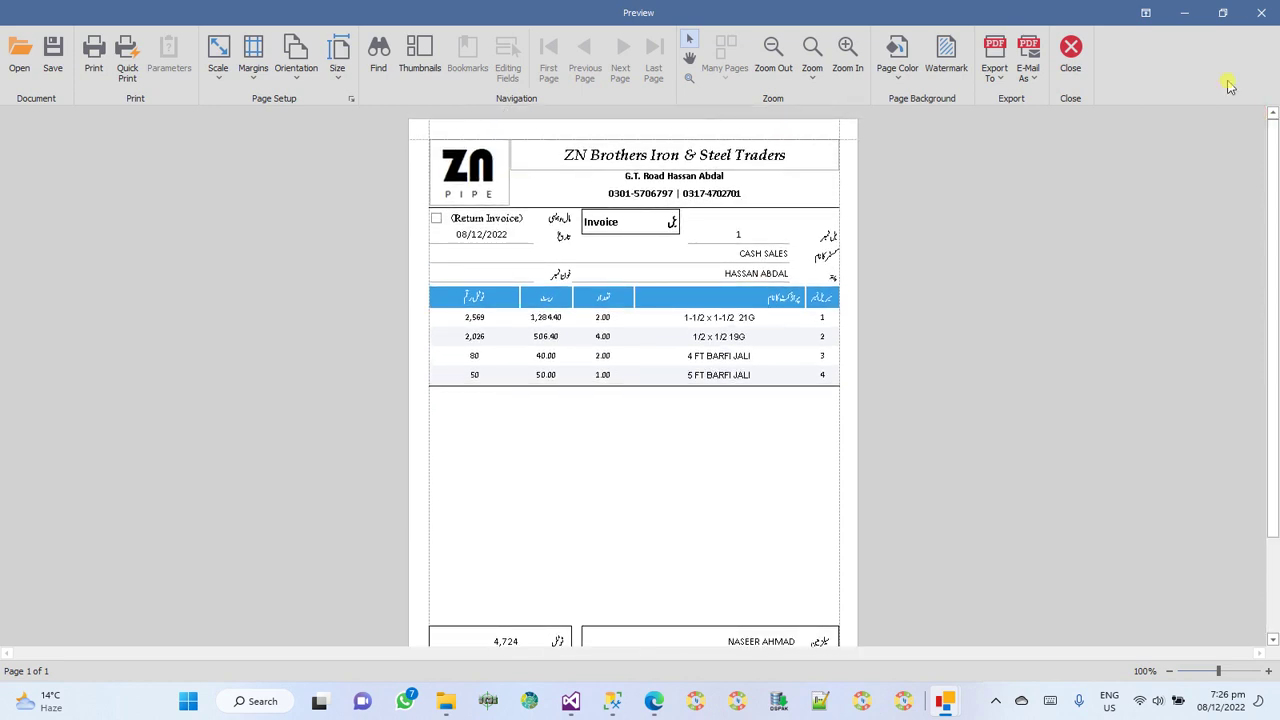
left_click(1069, 50)
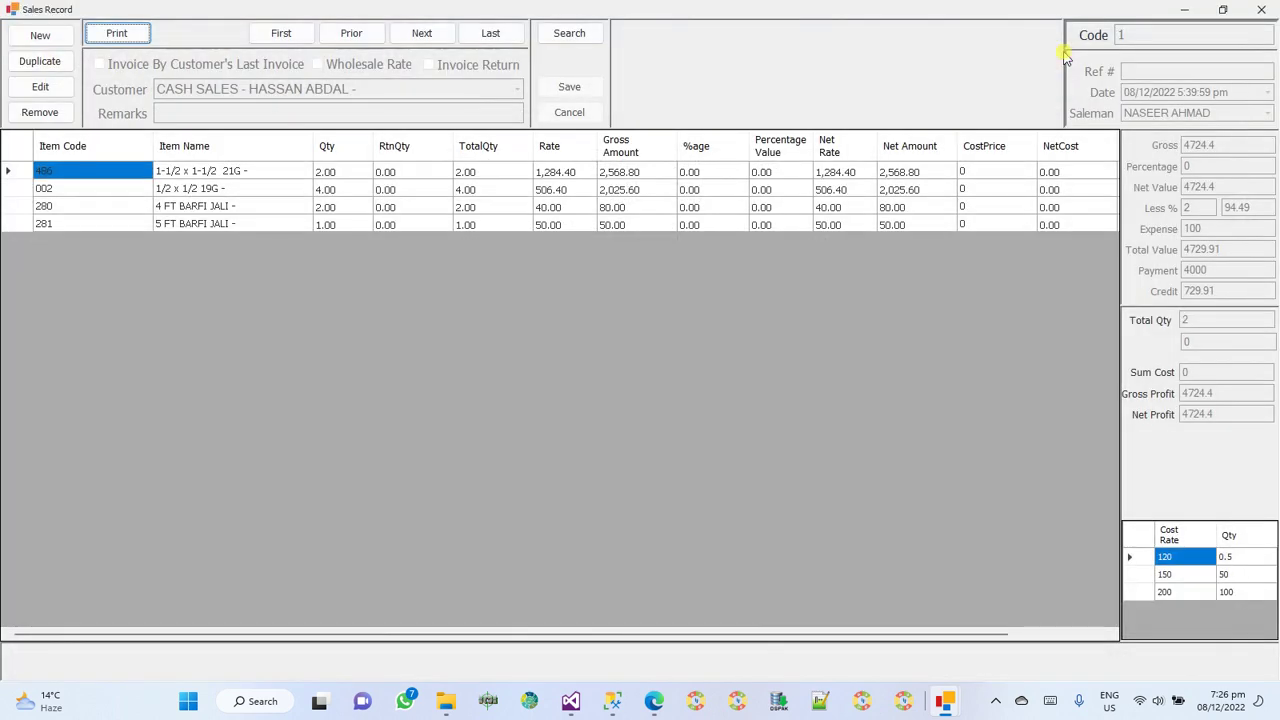
Close the Sales Record form and the sales list to return to the home screen.
left_click(1262, 8)
left_click(680, 407)
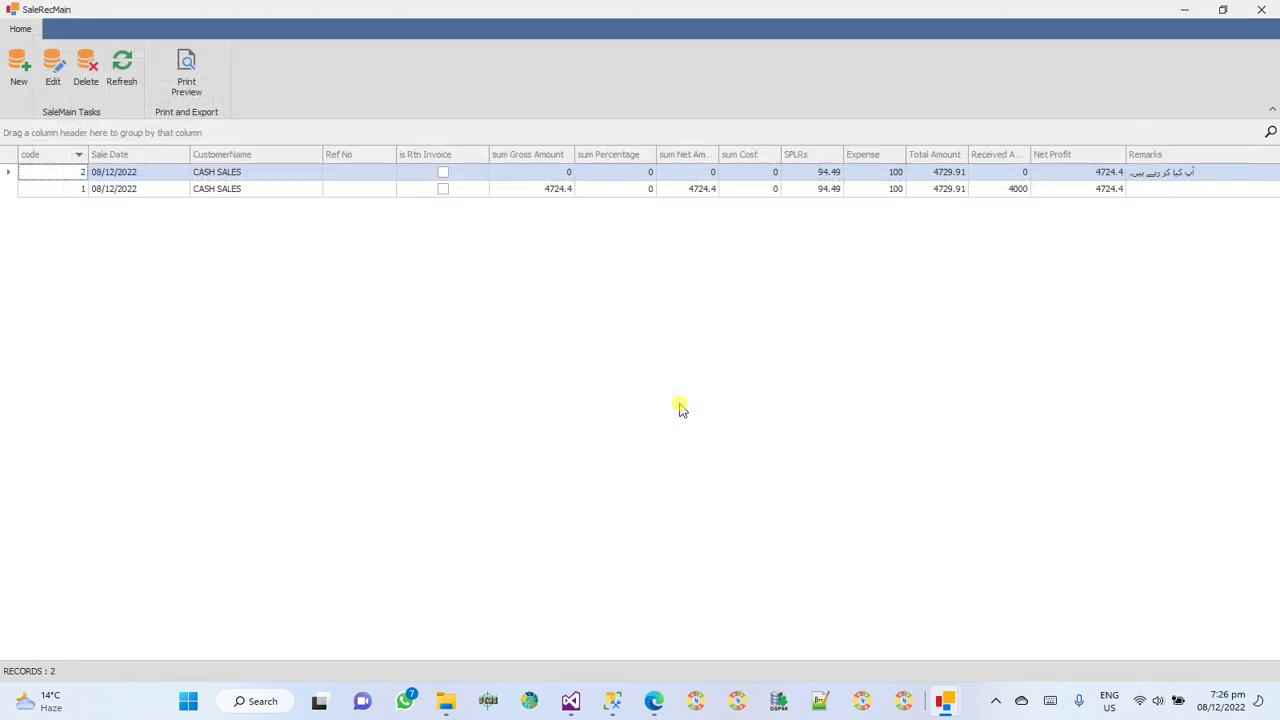
left_click(1262, 8)
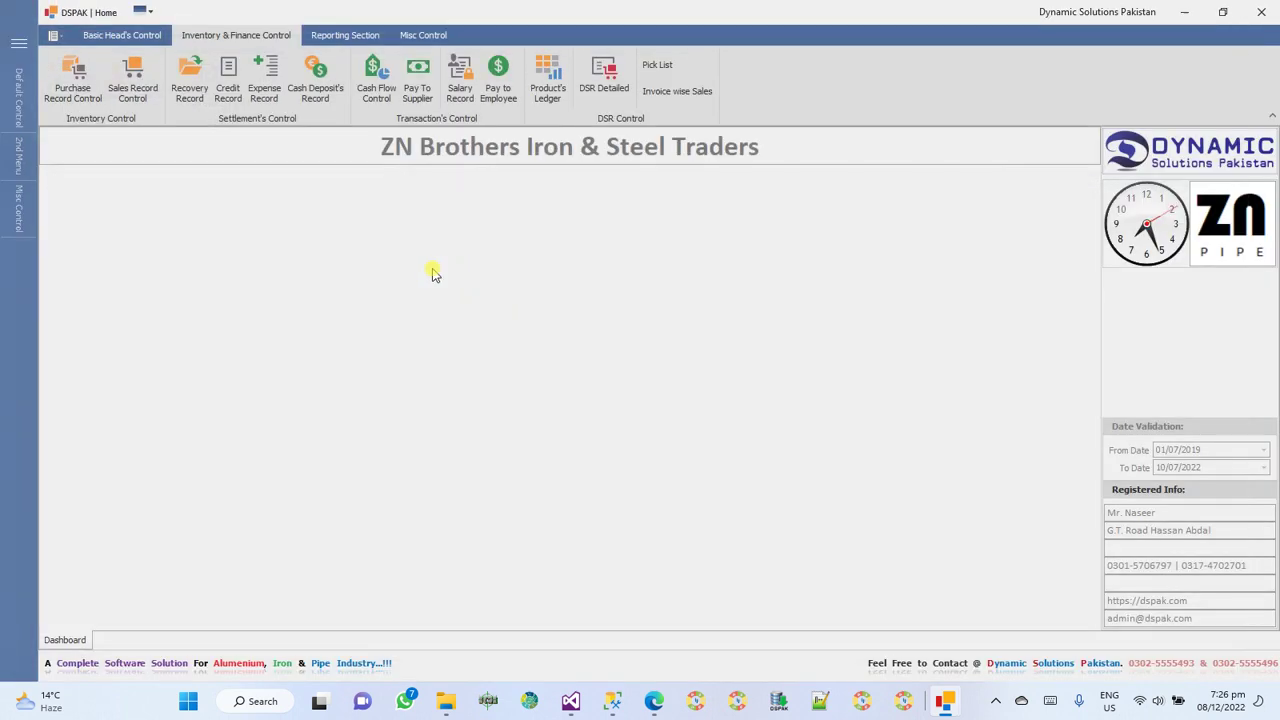
Open the recovery records and start a new one with the recovery date 15/12/2022 and a customer selected.
left_click(191, 90)
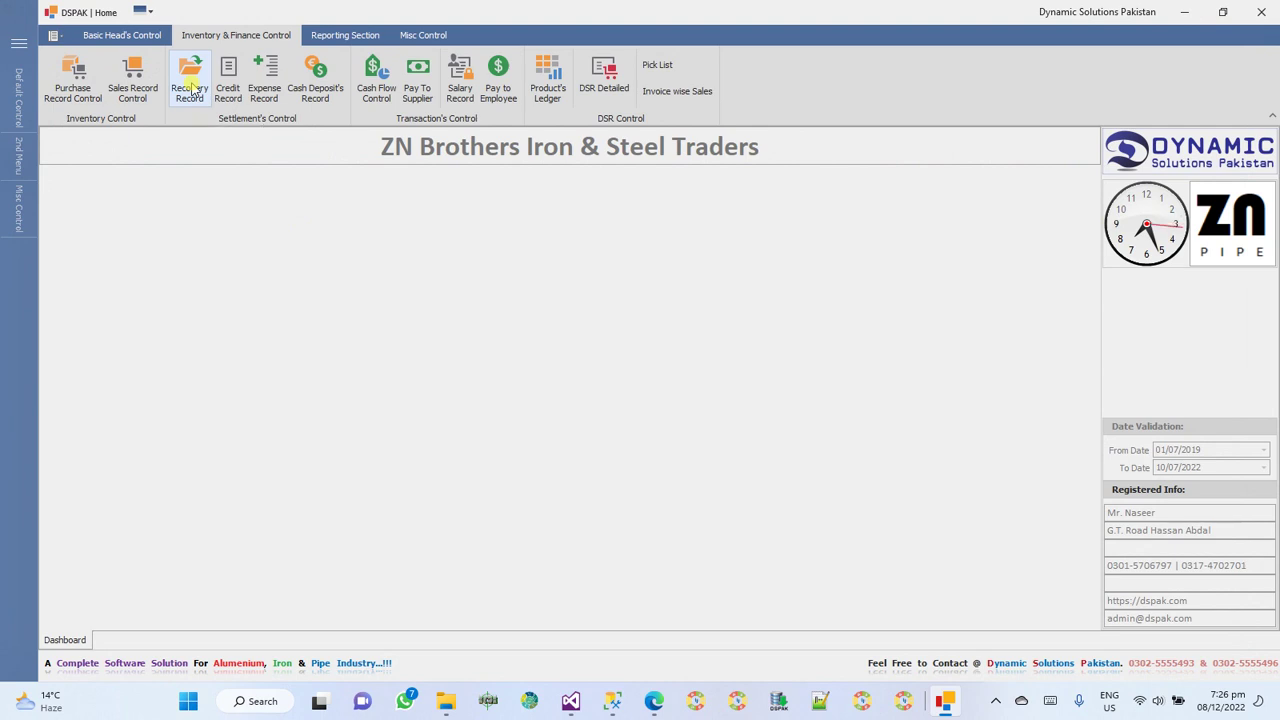
left_click(20, 70)
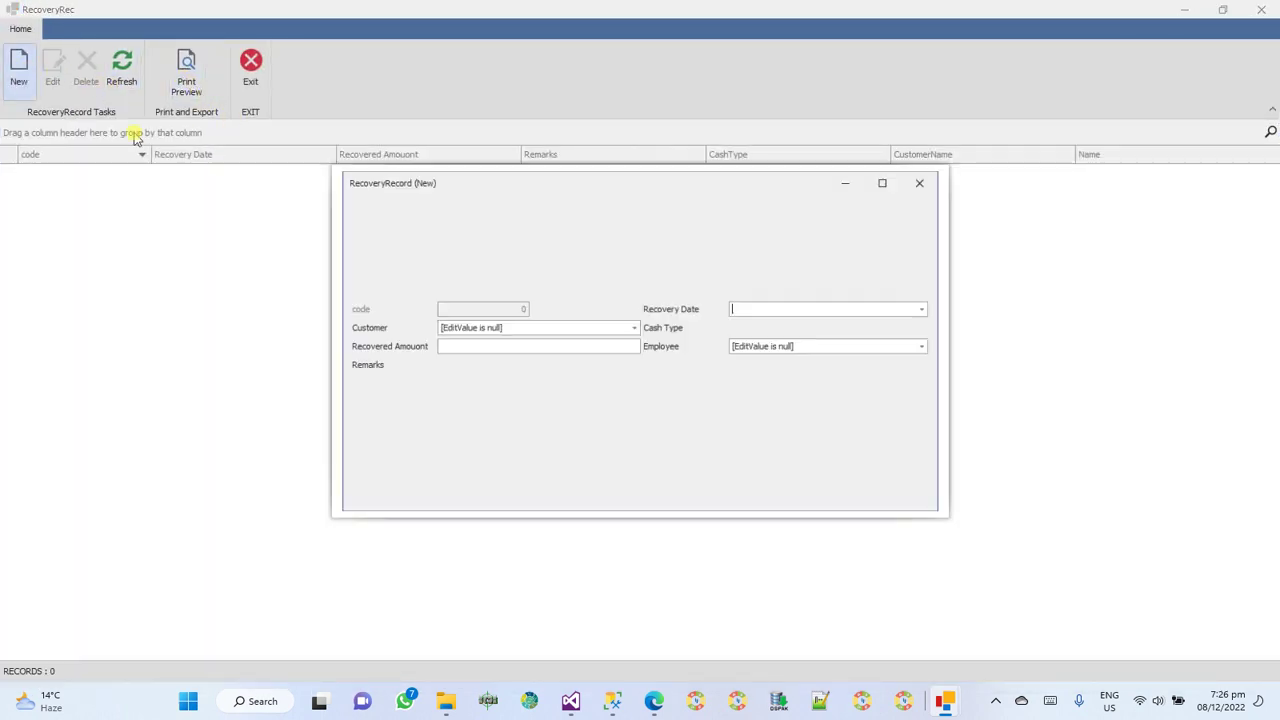
left_click(931, 309)
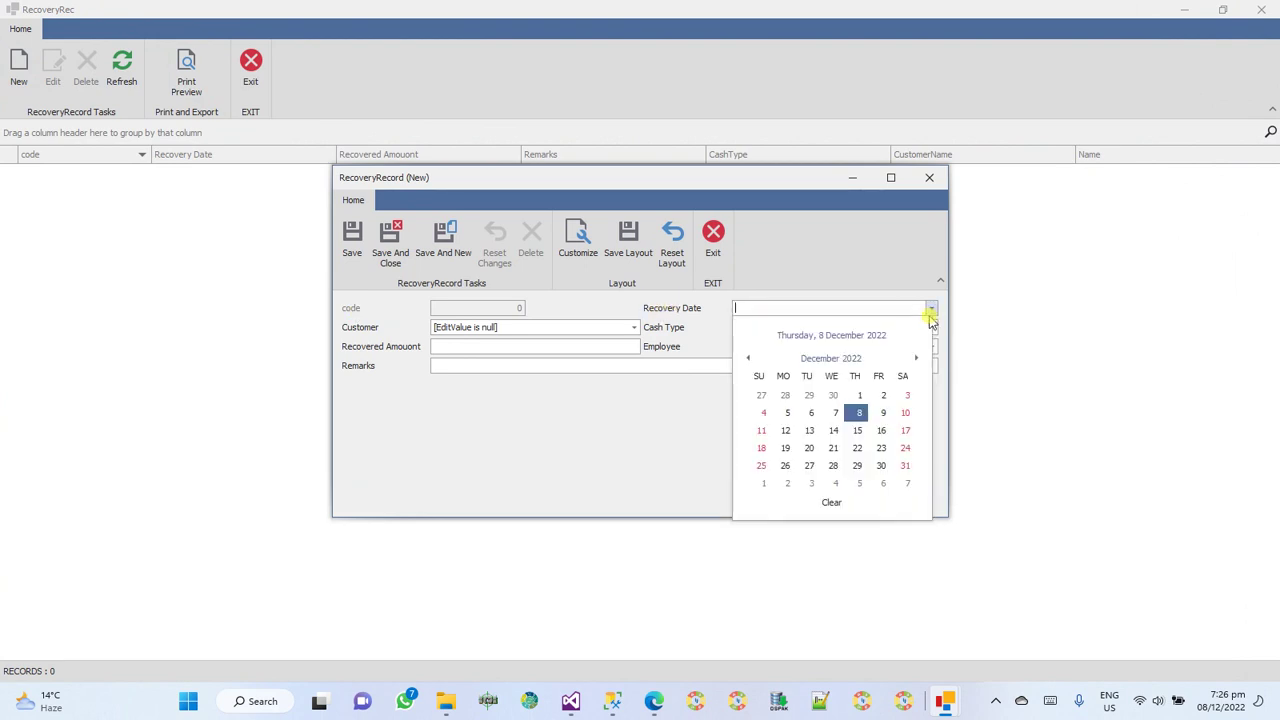
left_click(856, 433)
left_click(634, 327)
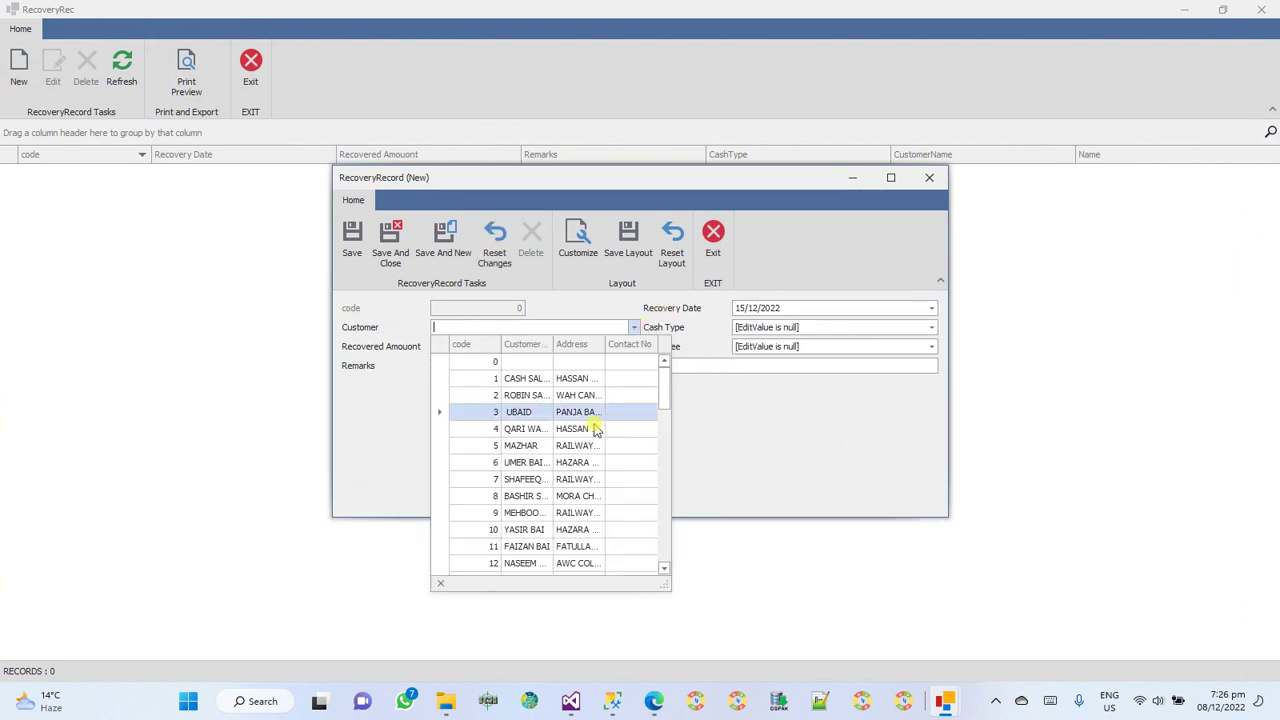
left_click(594, 426)
Set the recovery's cash type to CASH and choose the employee, discard the record and leave the recovery records.
left_click(931, 327)
left_click(829, 363)
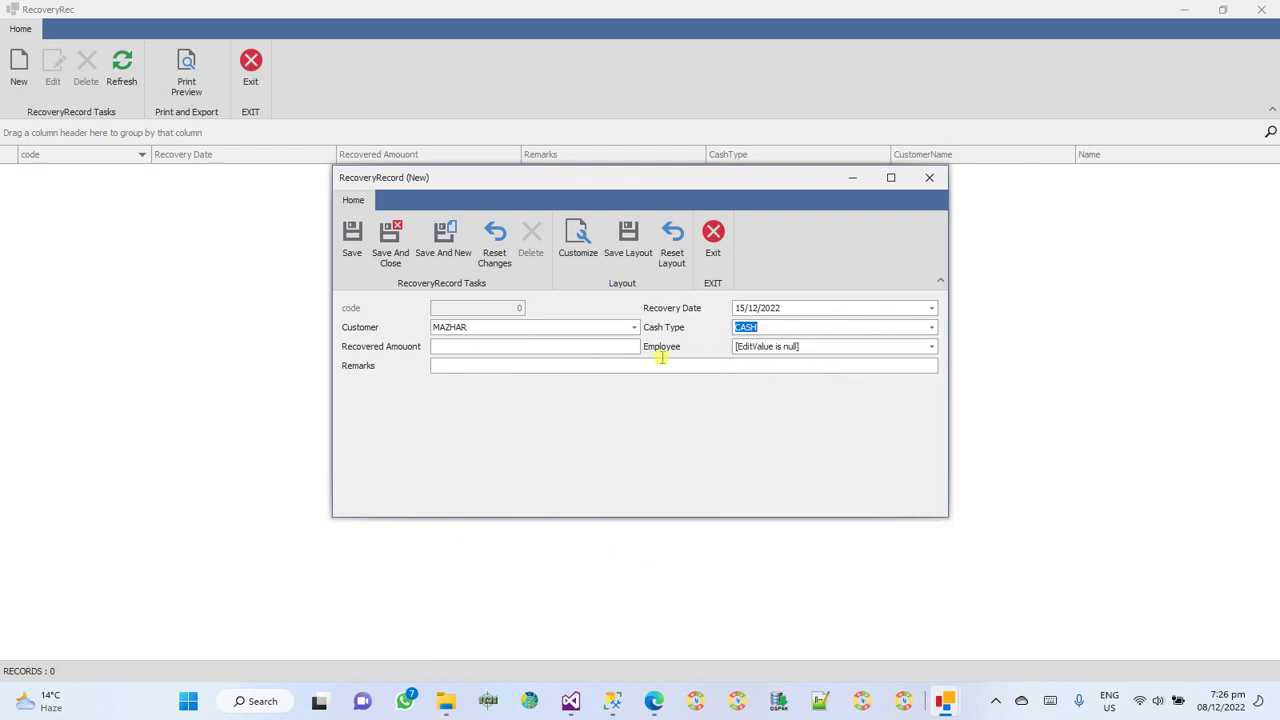
left_click(772, 347)
left_click(931, 346)
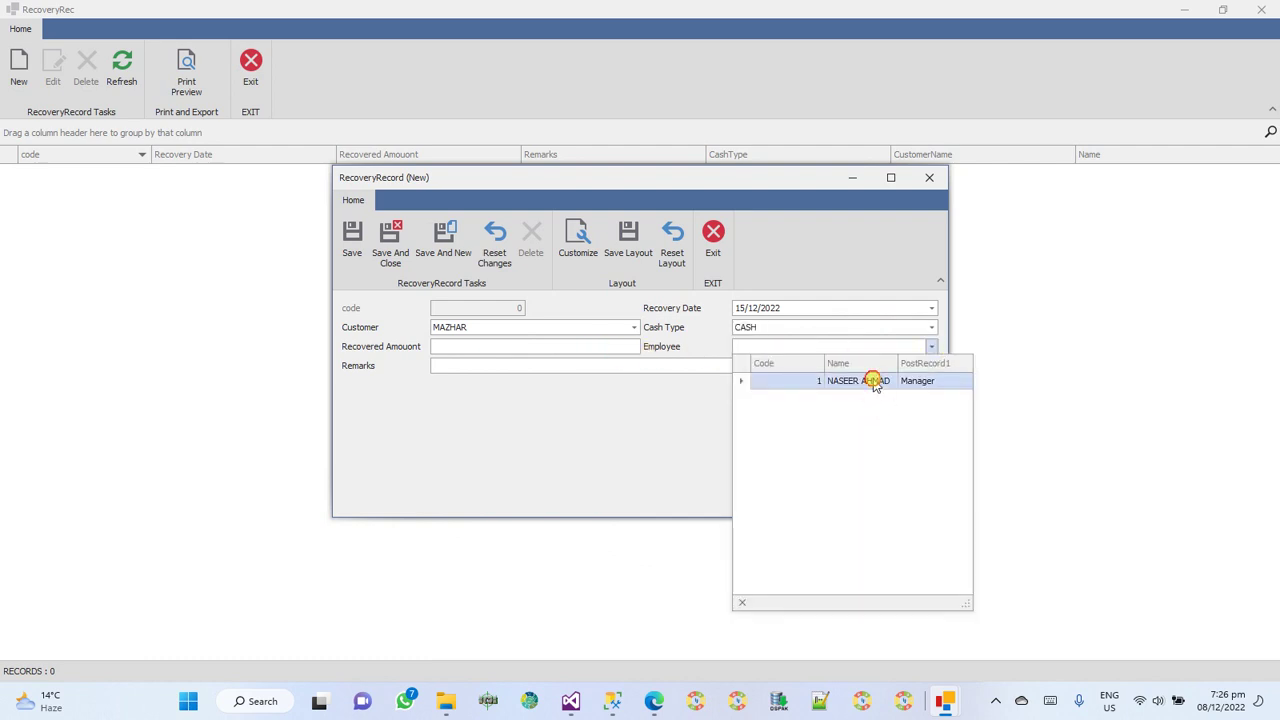
left_click(871, 377)
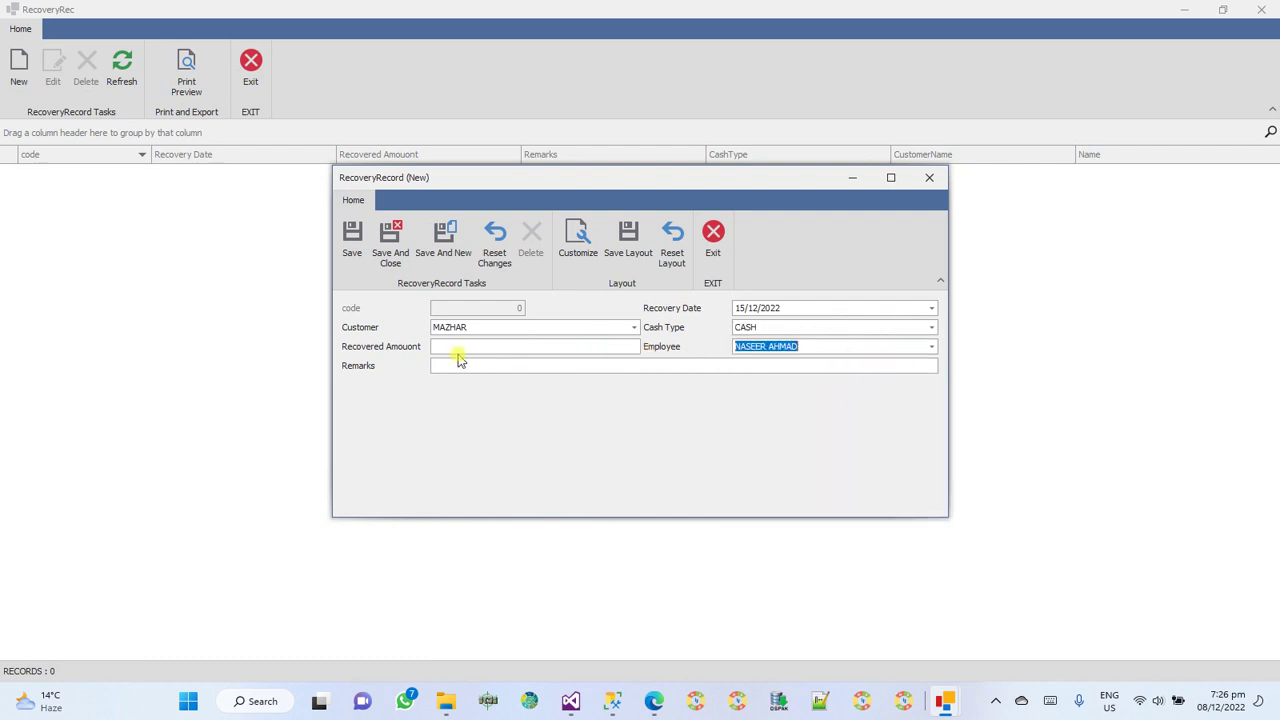
left_click(713, 245)
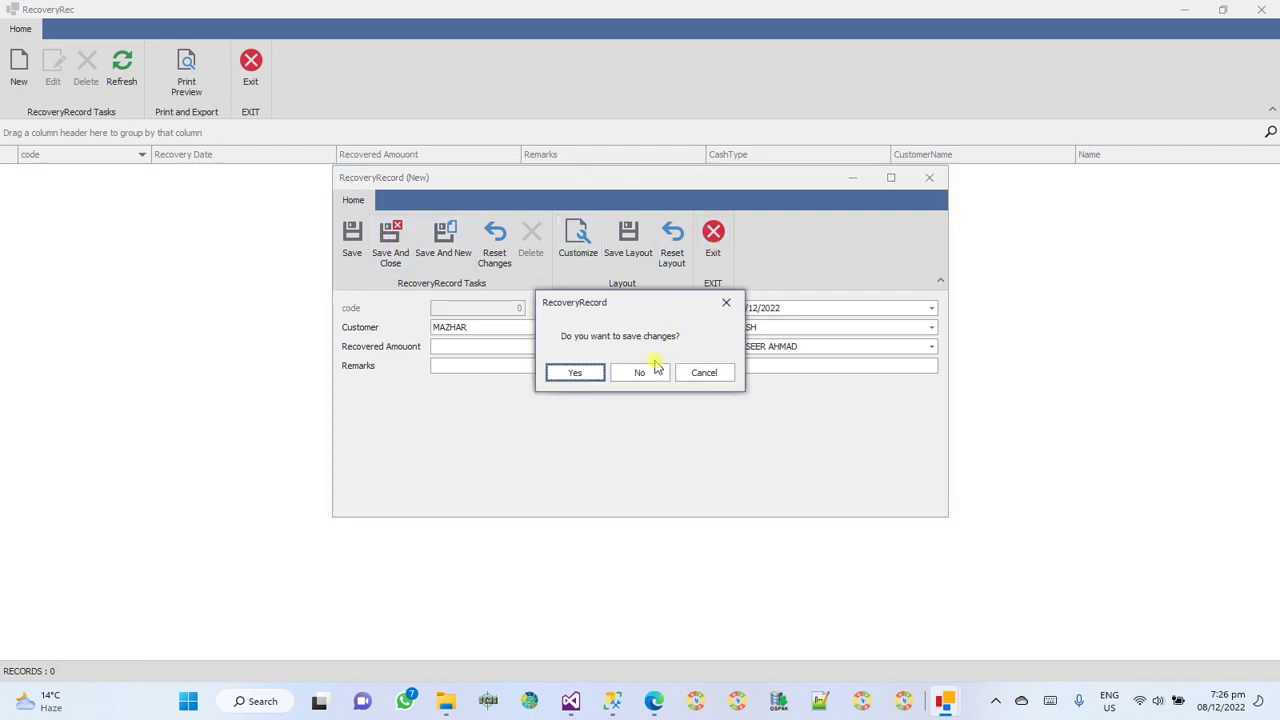
left_click(645, 372)
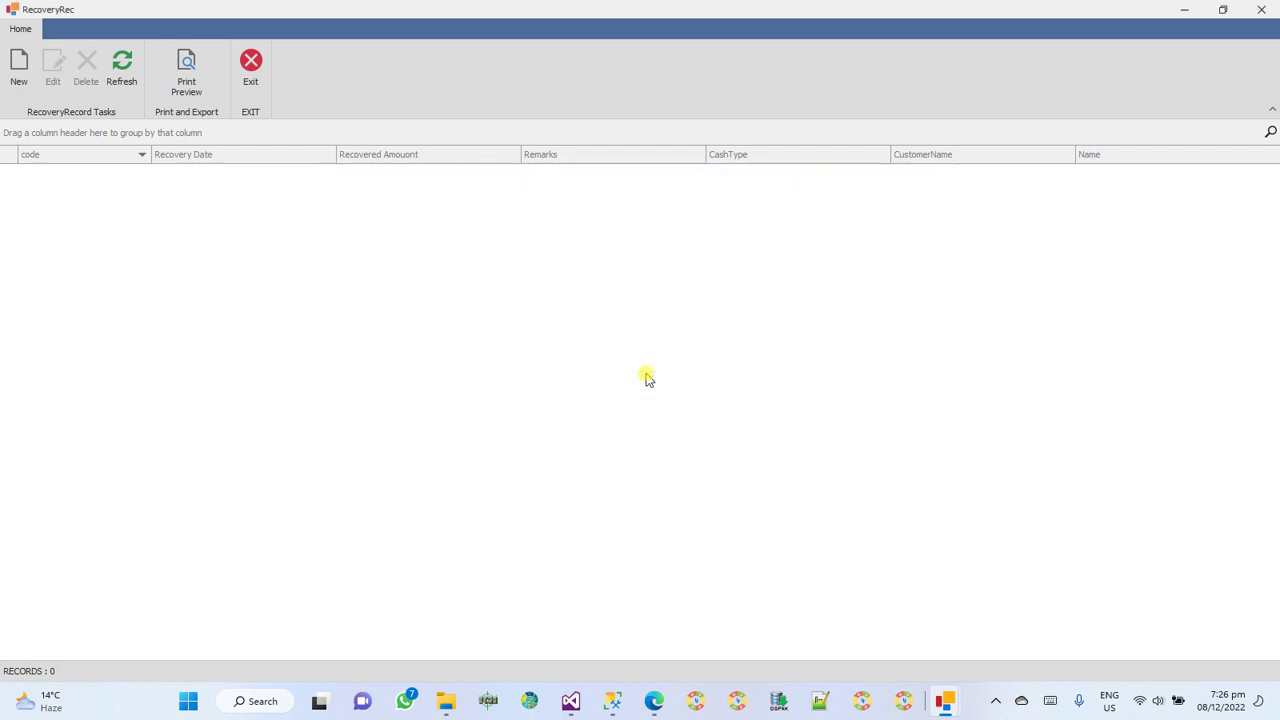
left_click(253, 70)
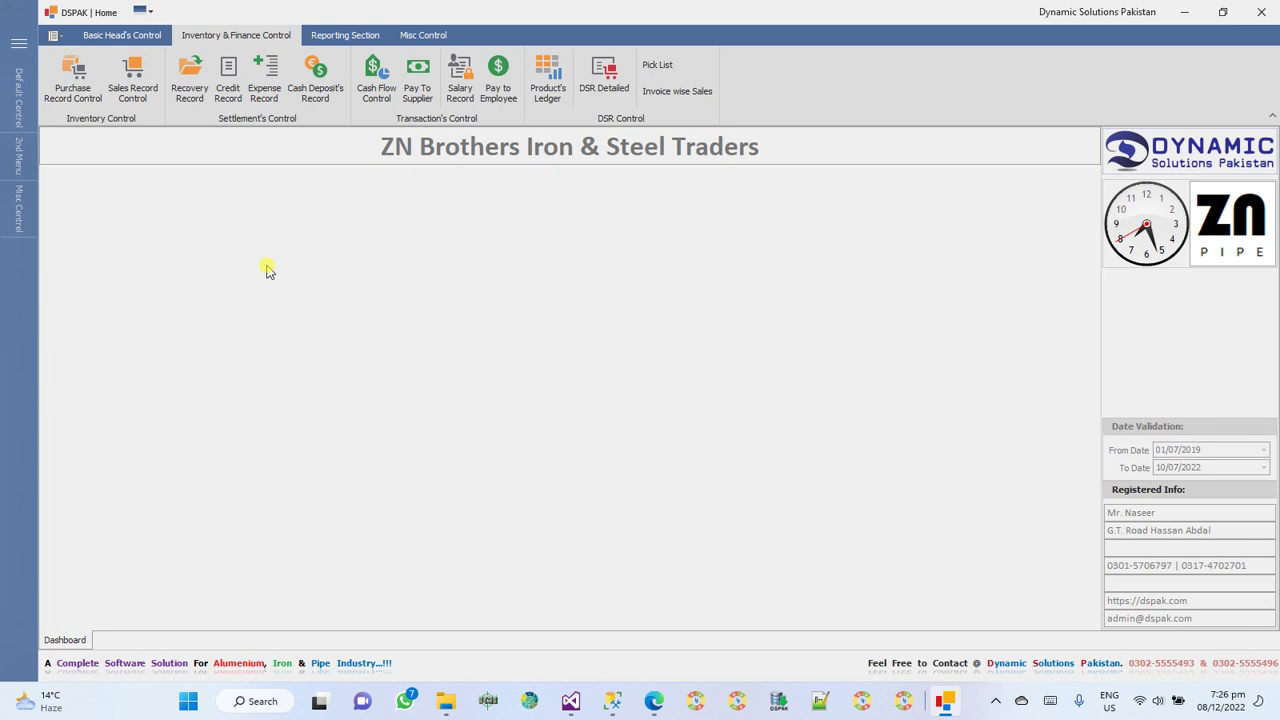
Open the sales records, start a new sale for the CASH SALES customer and add item code 001.
left_click(138, 88)
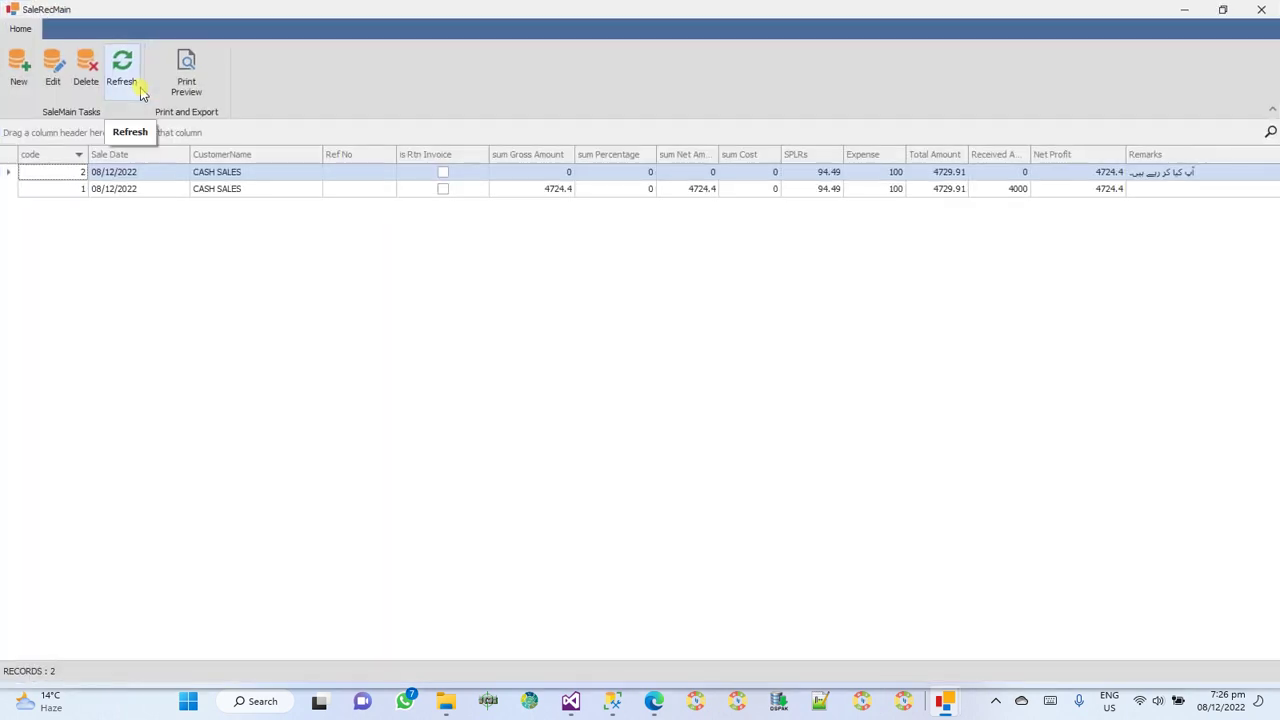
left_click(20, 78)
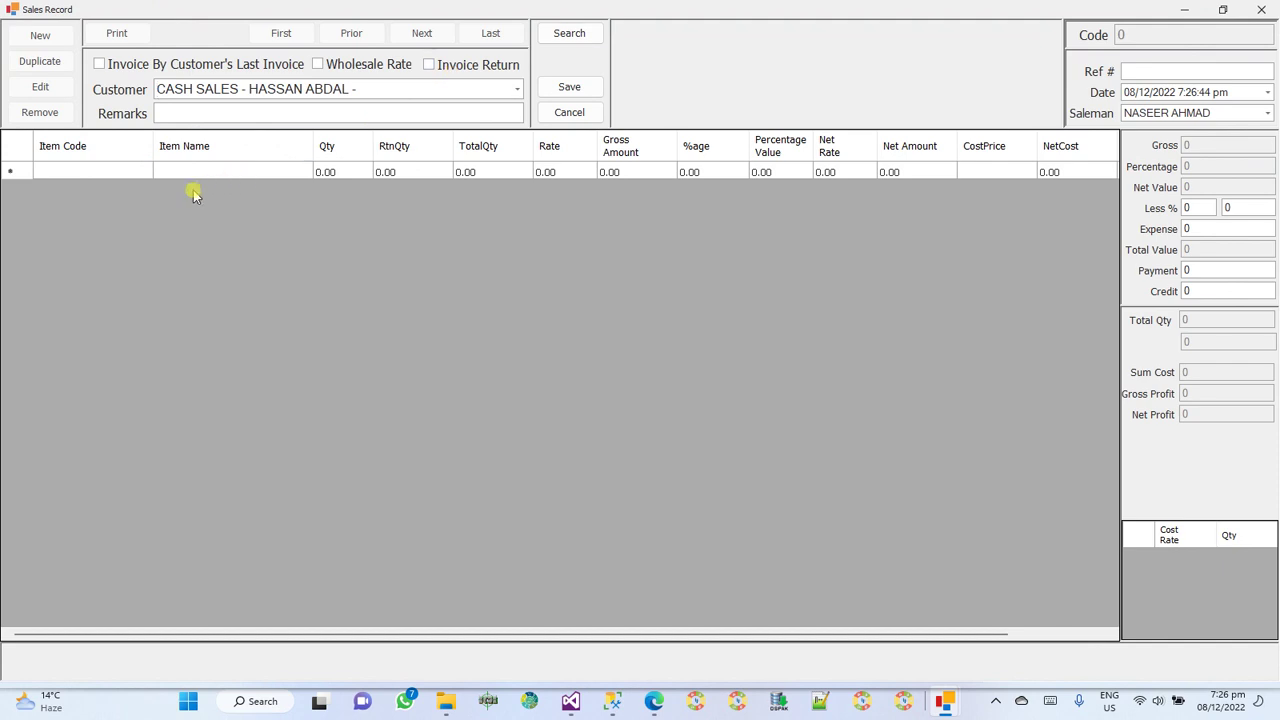
left_click(202, 171)
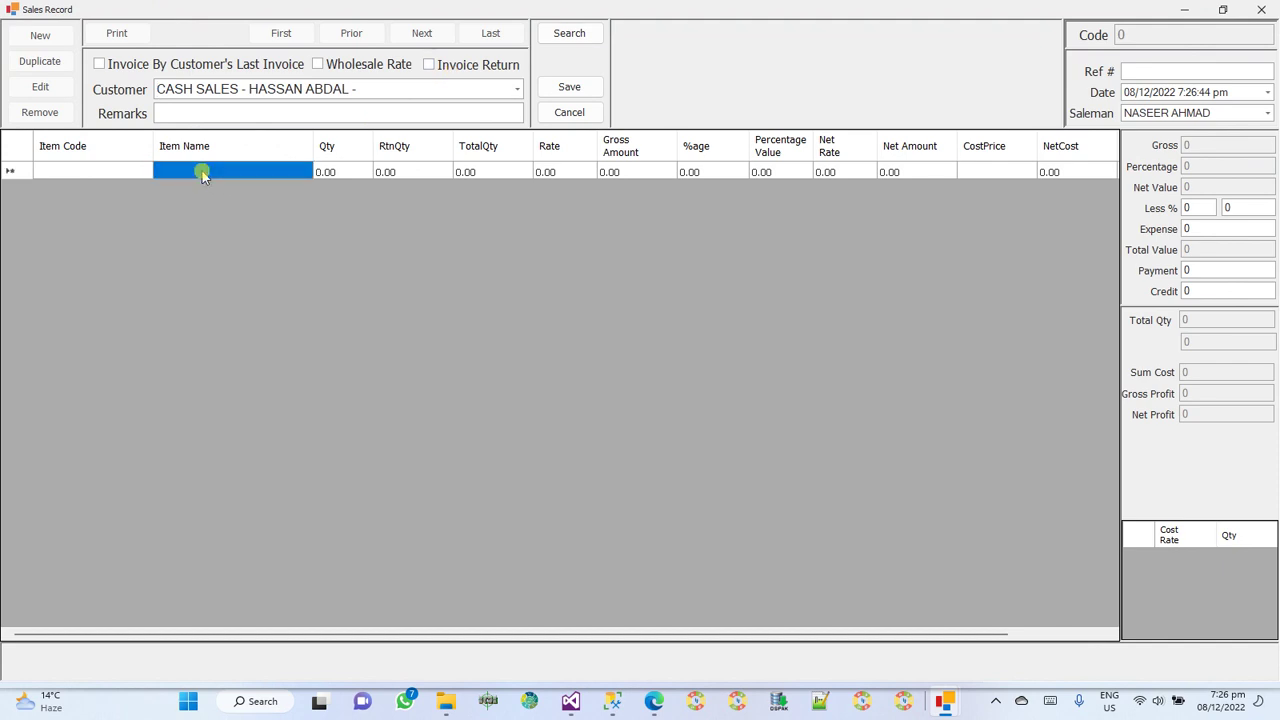
left_click(124, 173)
type("001")
key("Return")
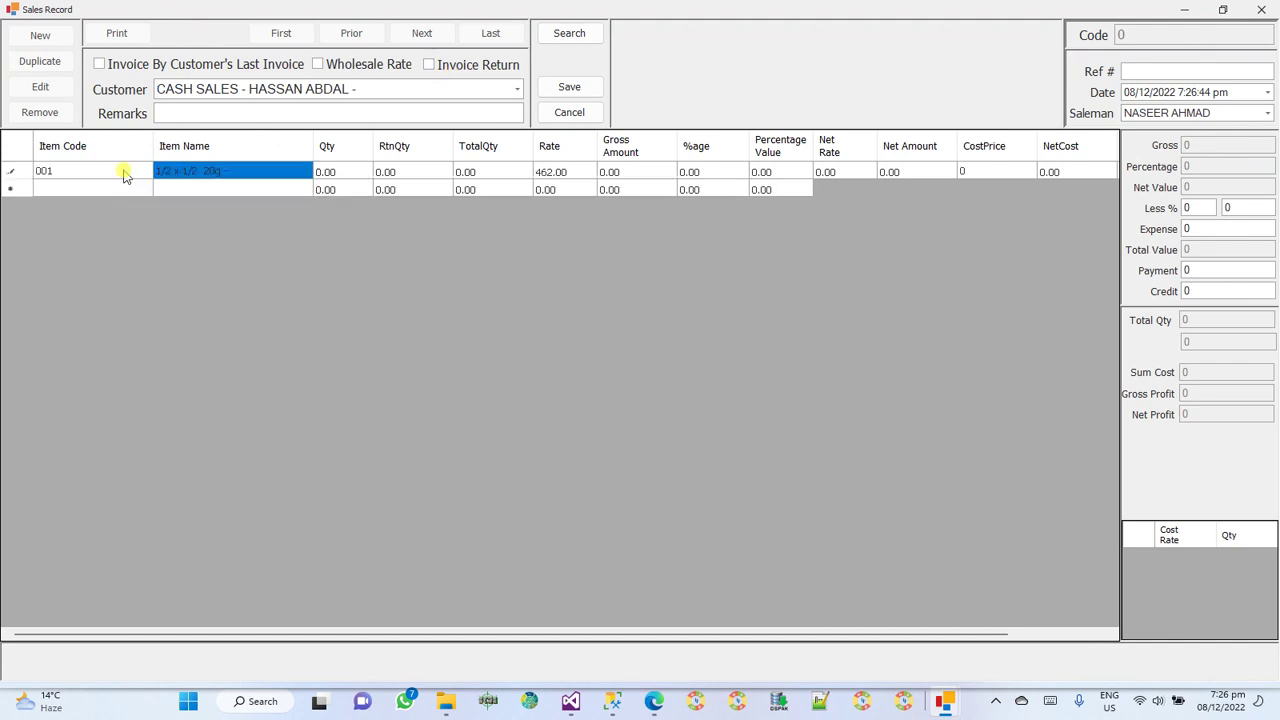
key("Return")
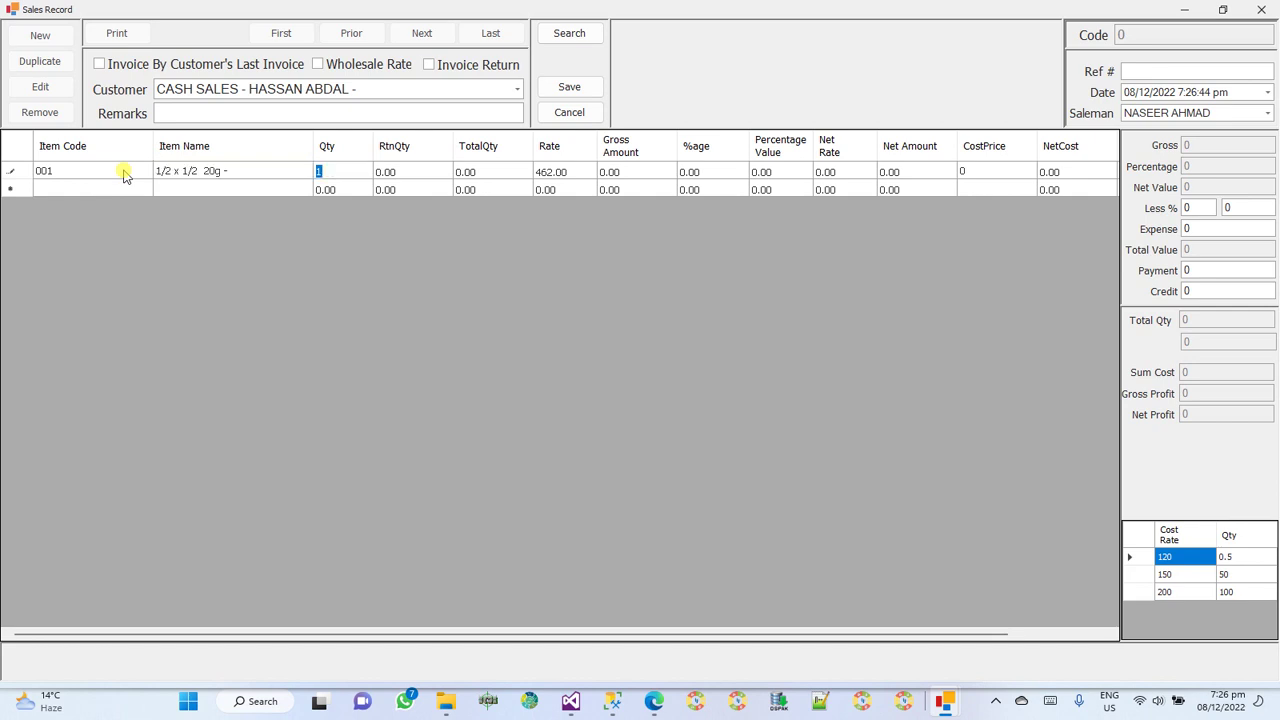
Set the quantity of item 001 to 15 and go through the line's remaining cells back to its rate.
key("Return")
key("Return")
key("Return")
key("Return")
key("Return")
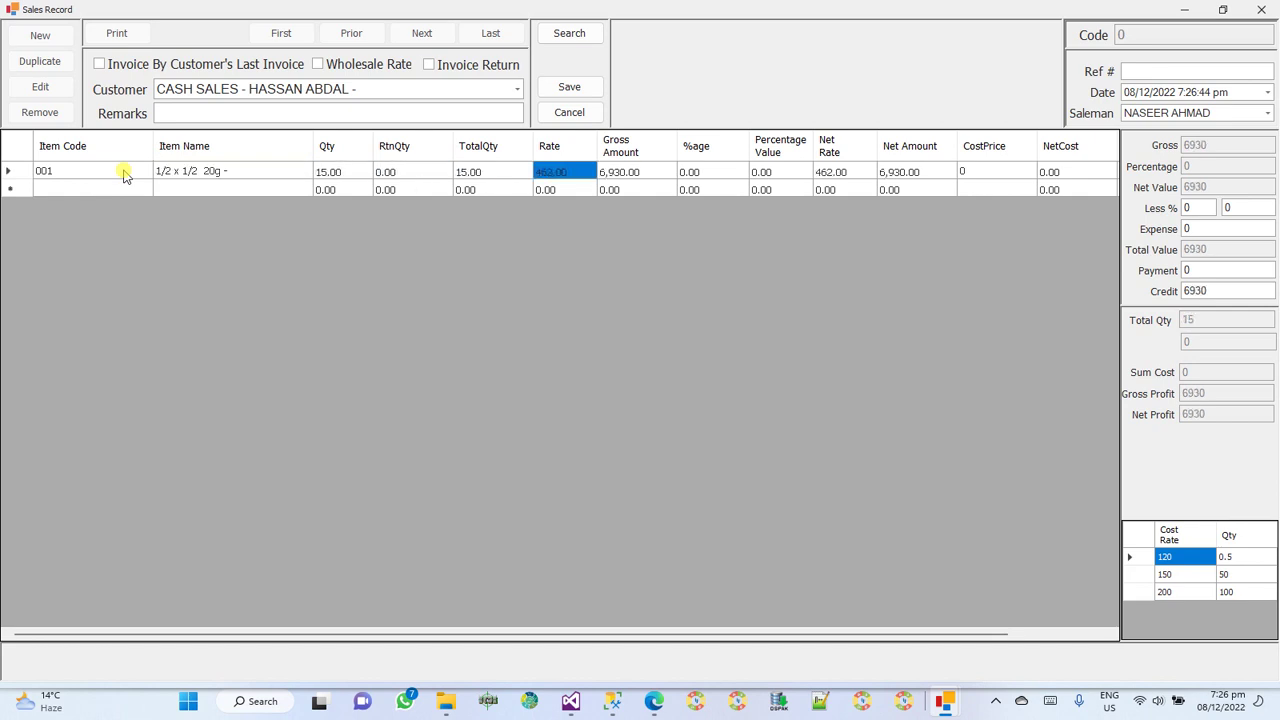
key("Return")
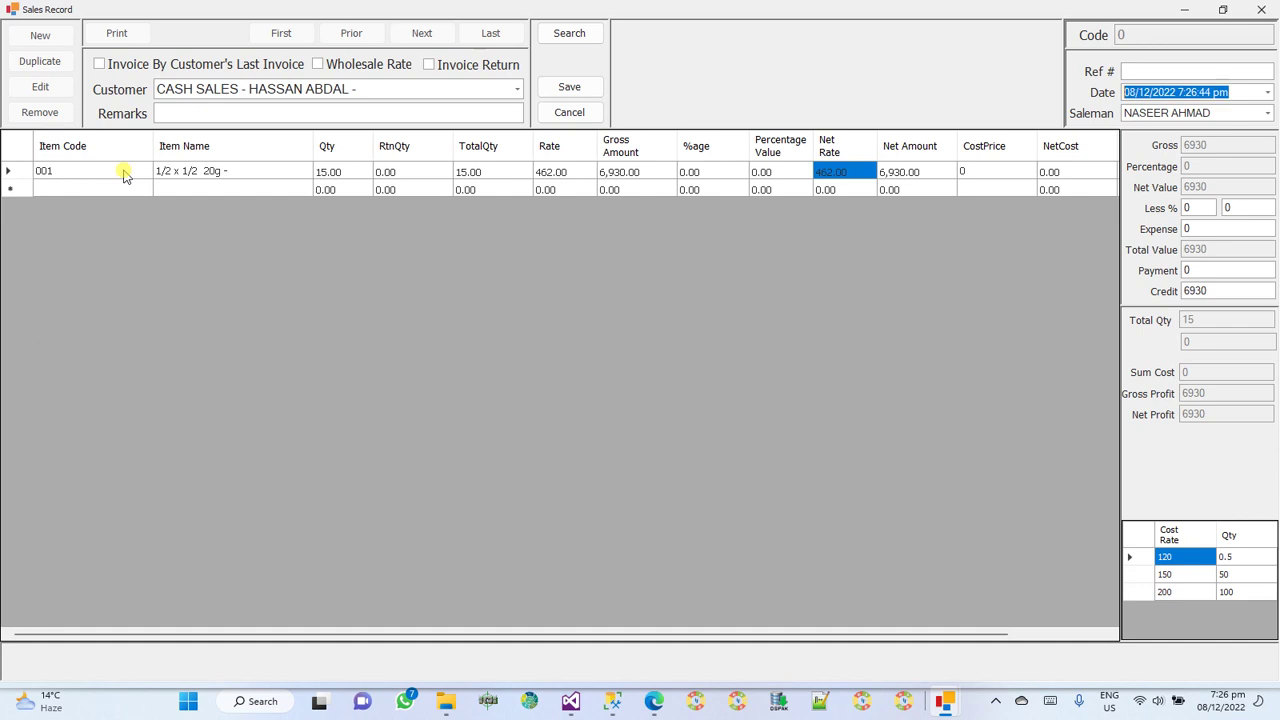
key("shift+Tab")
key("shift+Tab")
key("shift+Tab")
key("shift+Tab")
key("shift+Tab")
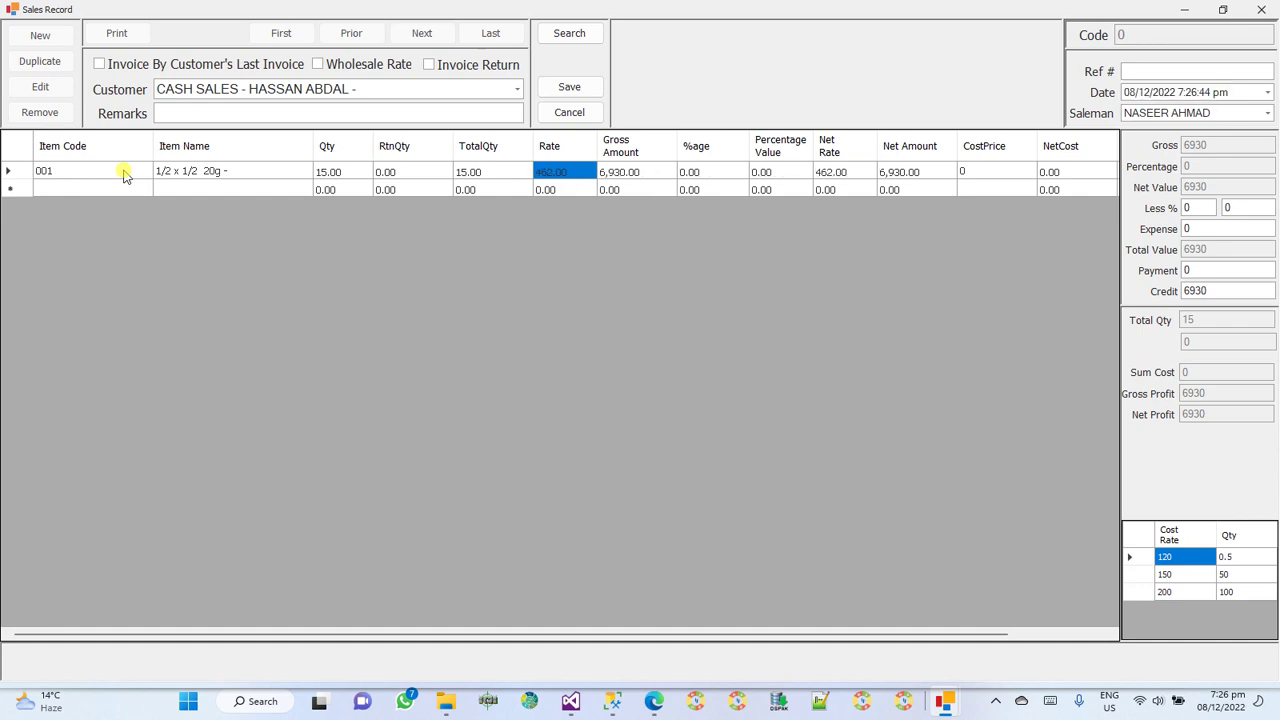
Mark the new sale as an invoice return, select the line's cost price and cancel the record.
left_click(432, 73)
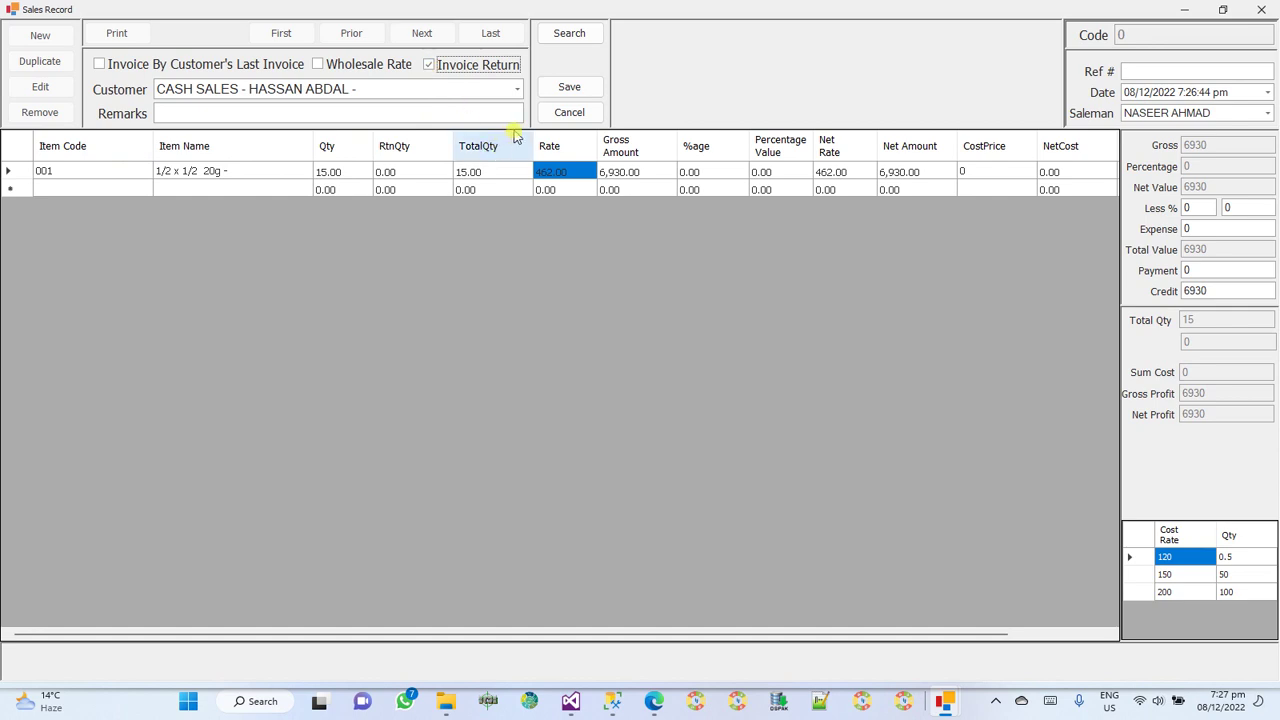
left_click(966, 174)
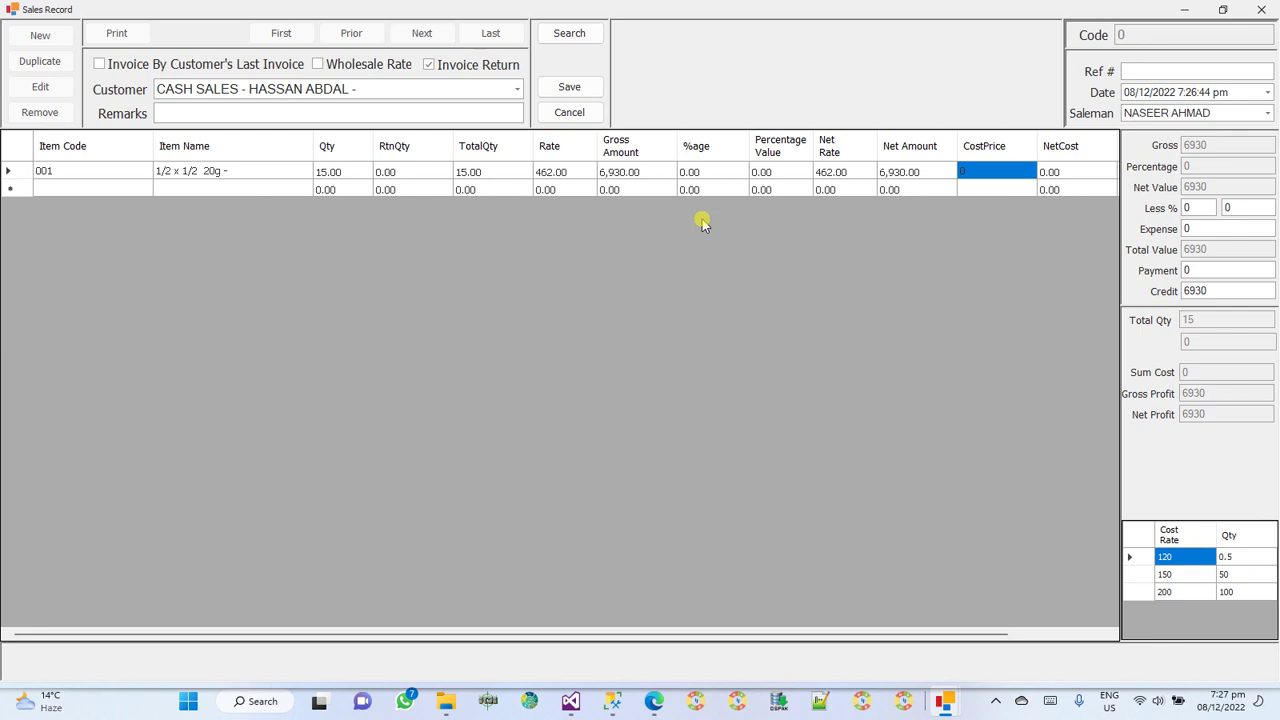
left_click(565, 116)
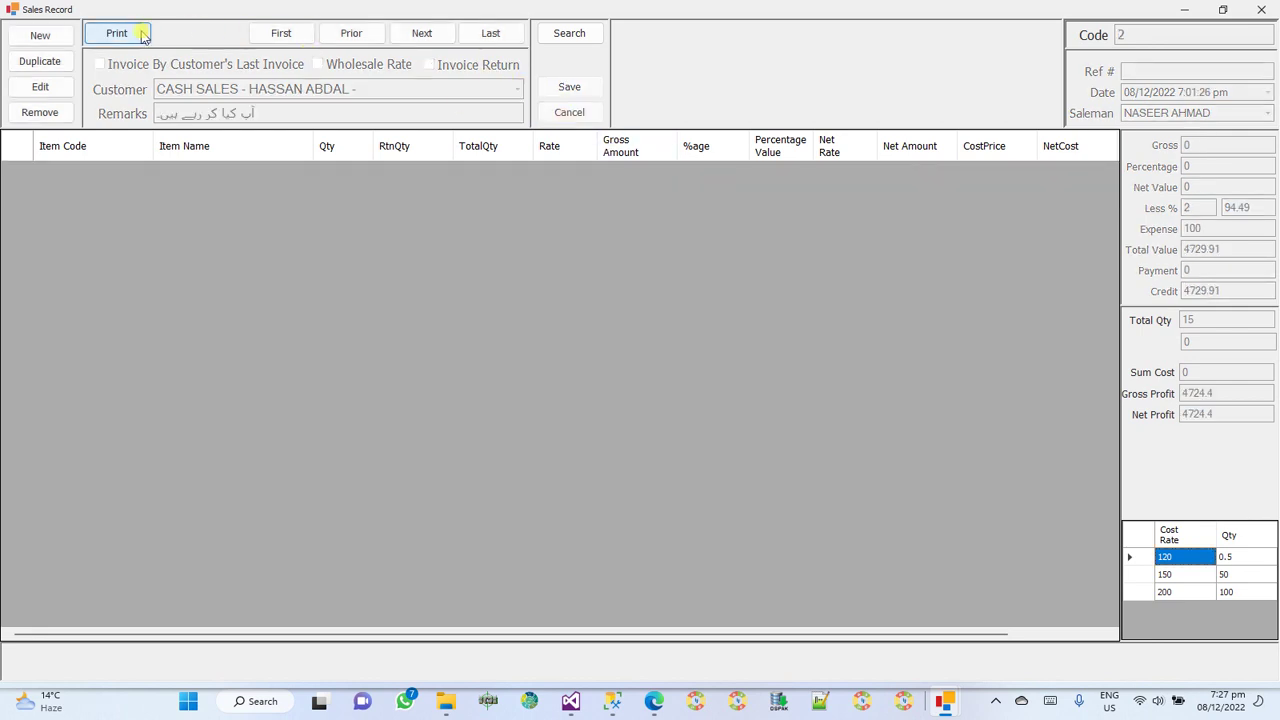
Delete the sales record with code 2 and confirm the deletion.
left_click(54, 118)
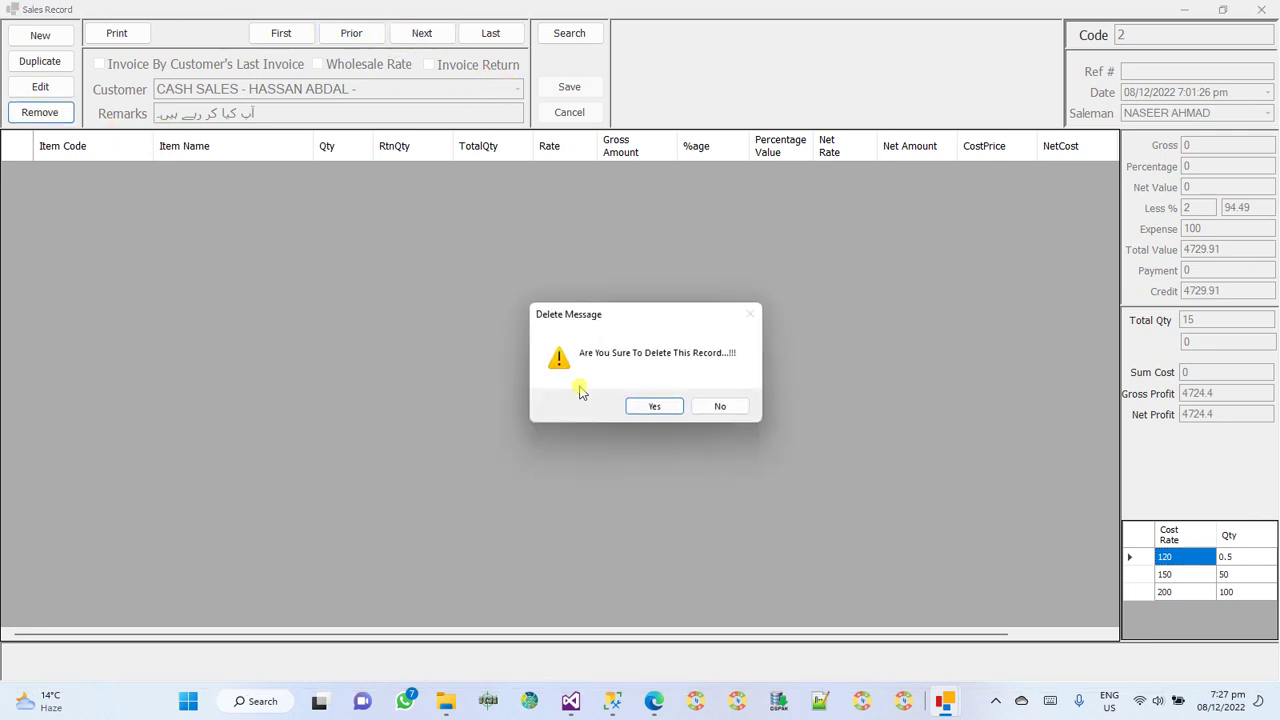
left_click(646, 408)
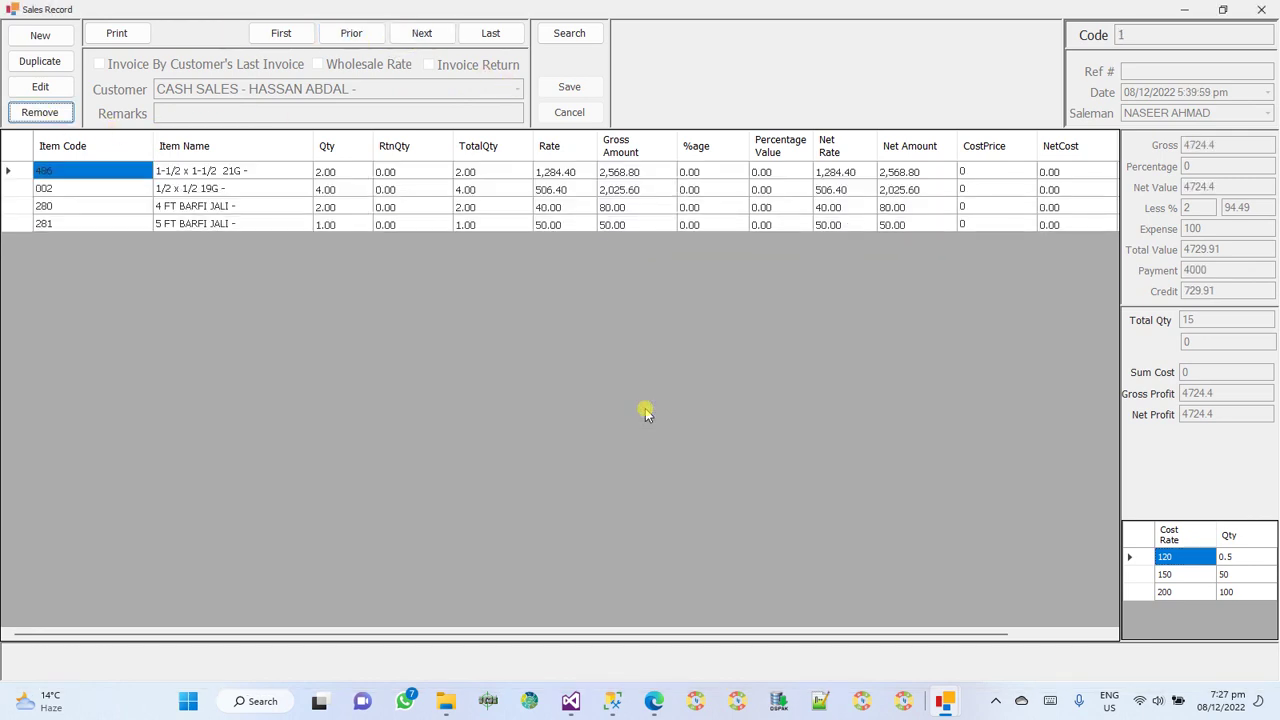
Put sales record 1 into edit mode, cancel the edit and close the Sales Record form.
left_click(275, 192)
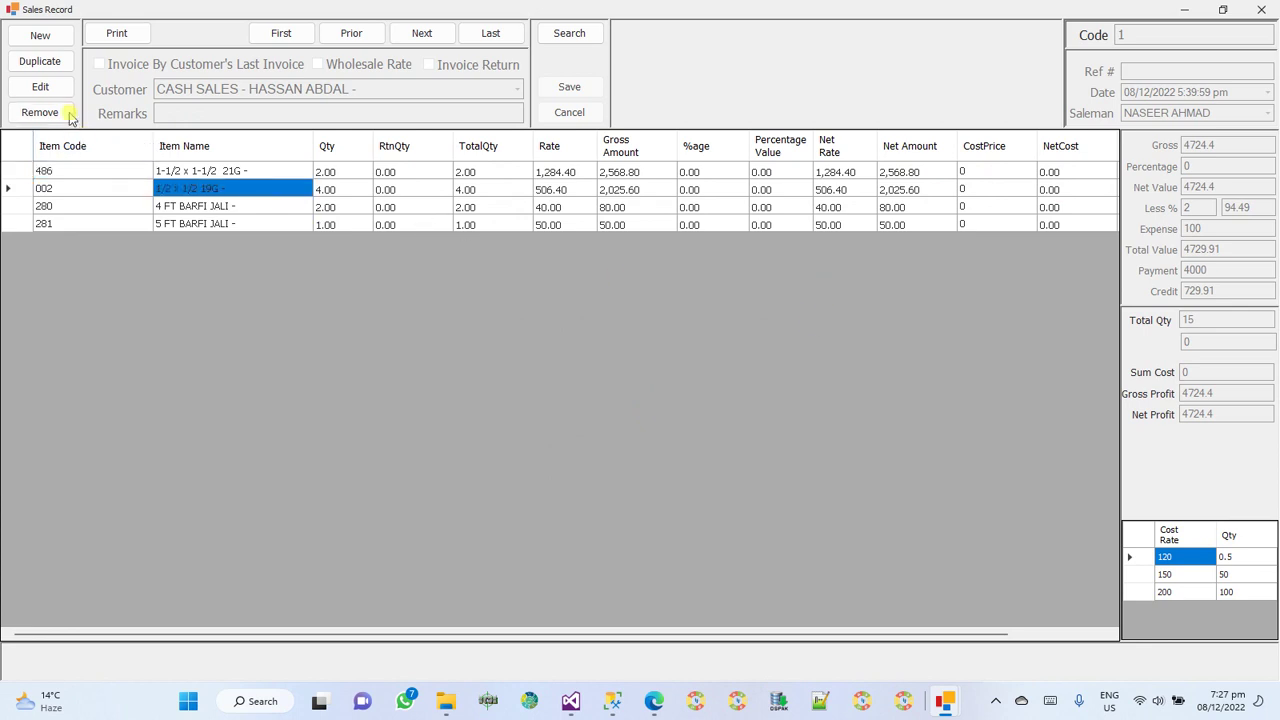
left_click(43, 89)
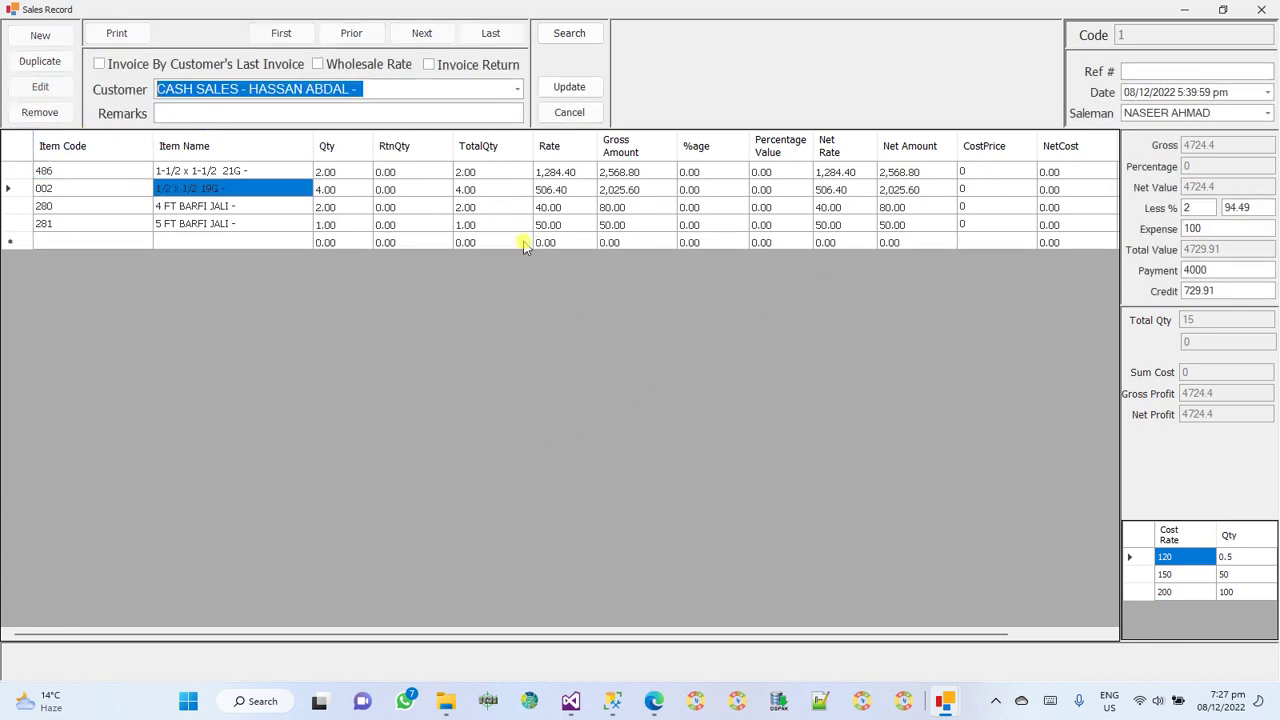
left_click(569, 112)
left_click(569, 112)
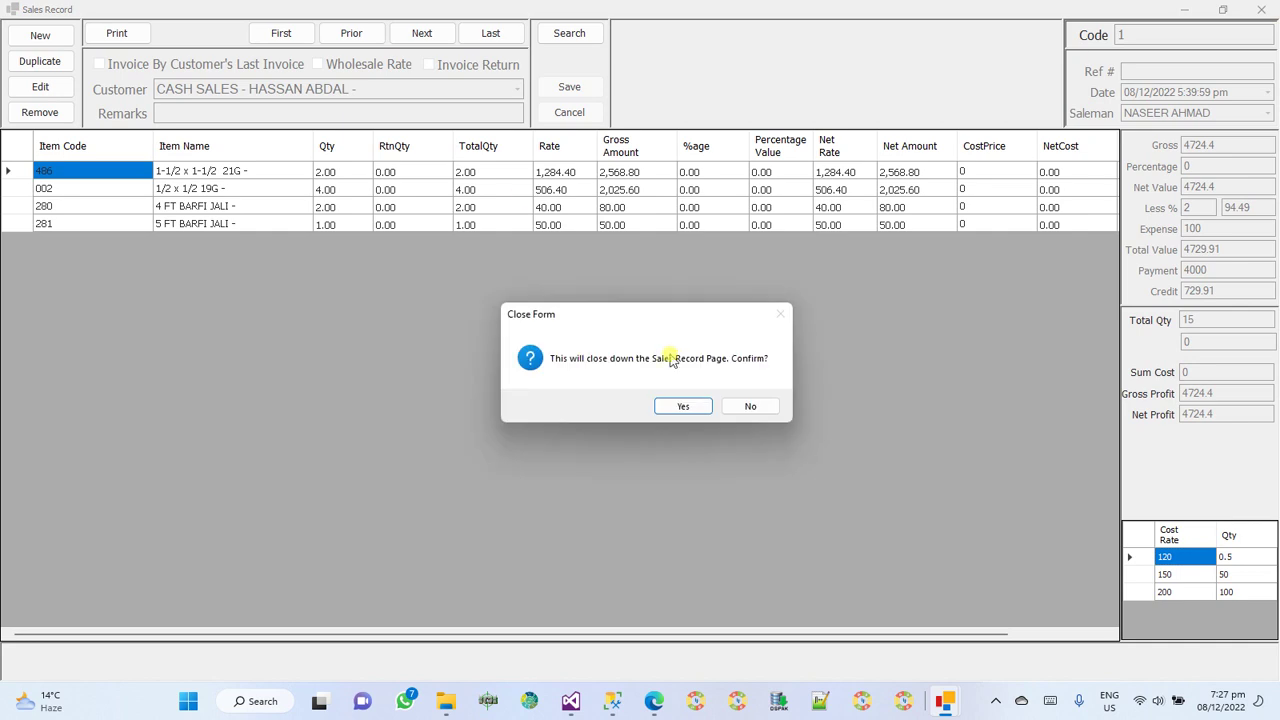
left_click(684, 405)
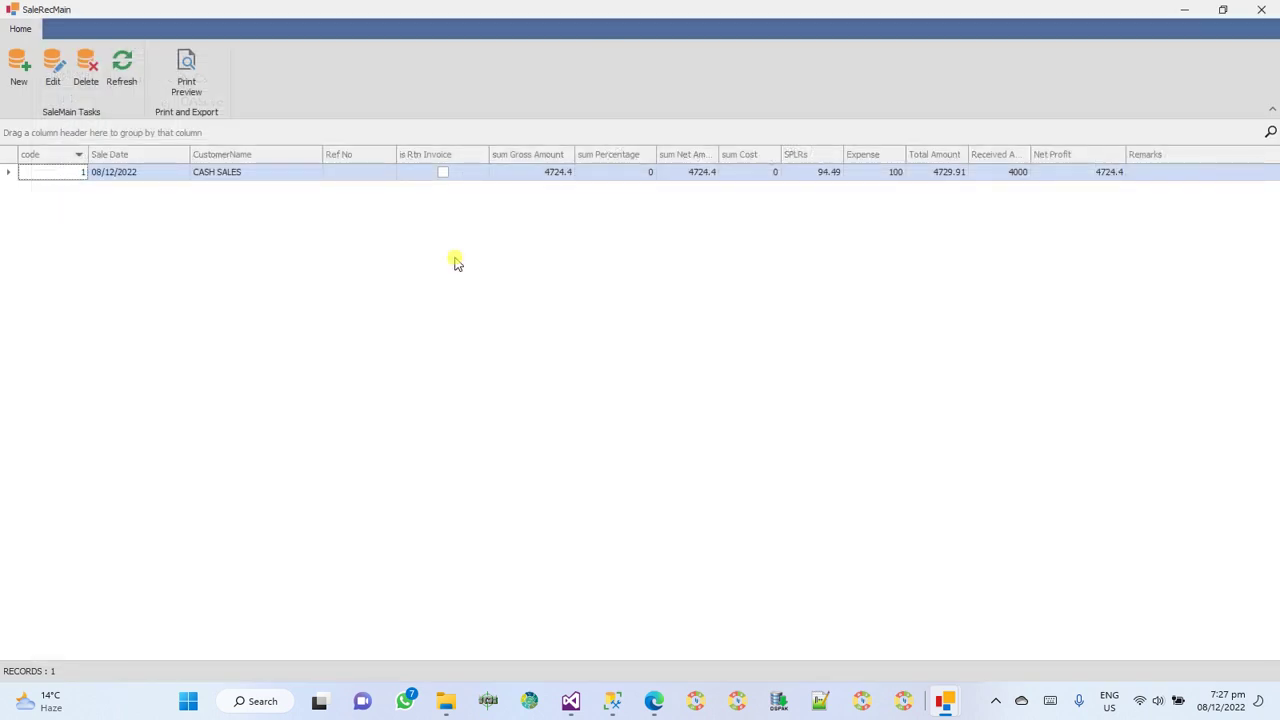
Reopen sales record 1 from the sales list, cancel the edit and close both the form and the list.
double_click(126, 178)
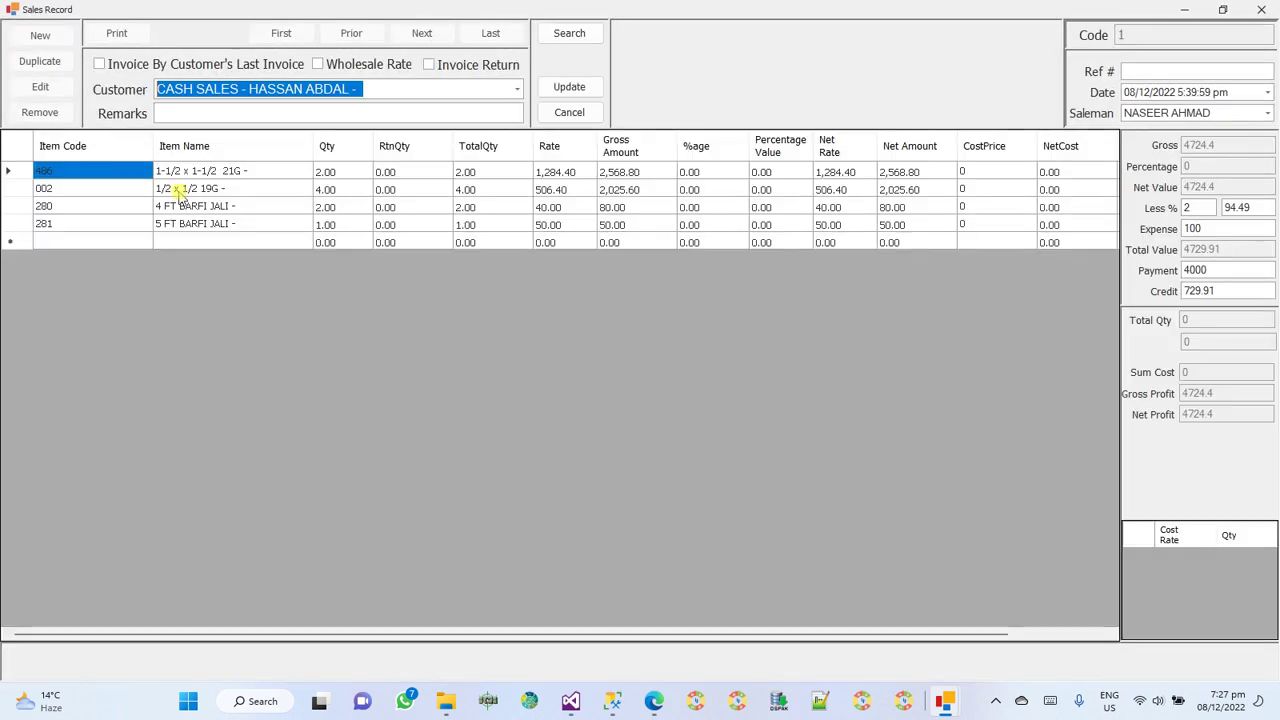
left_click(577, 113)
left_click(1261, 9)
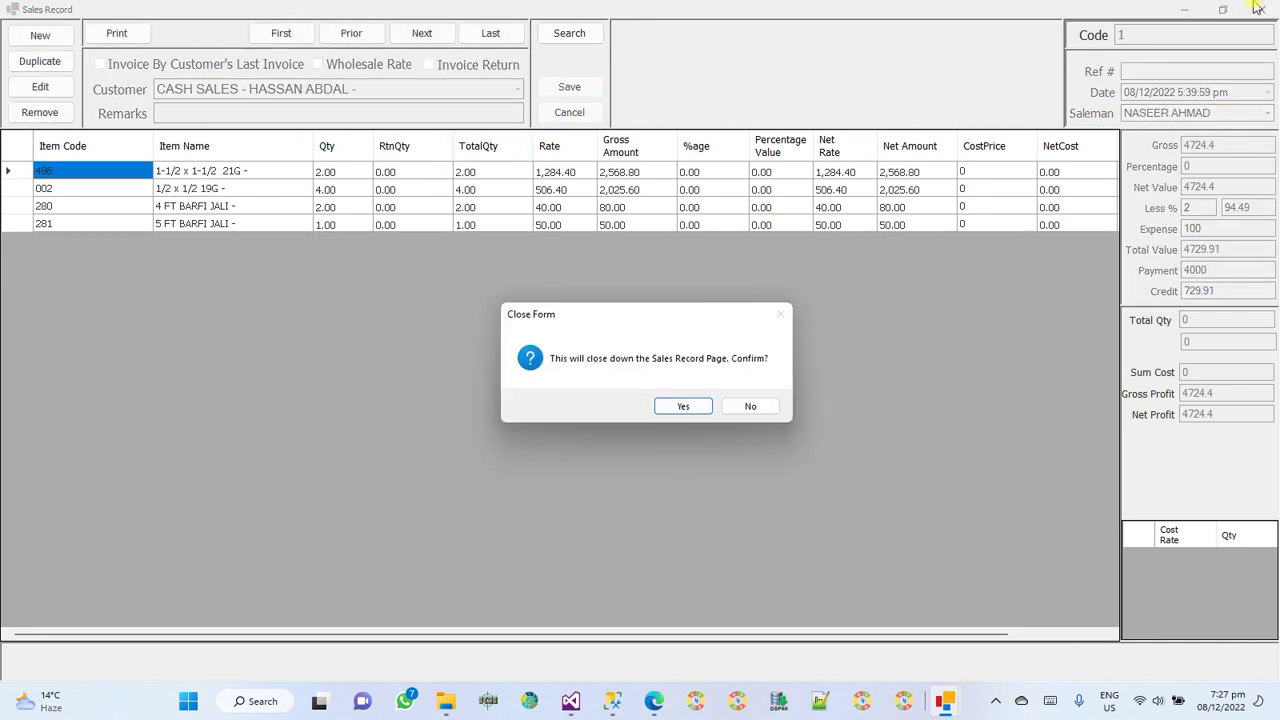
left_click(698, 410)
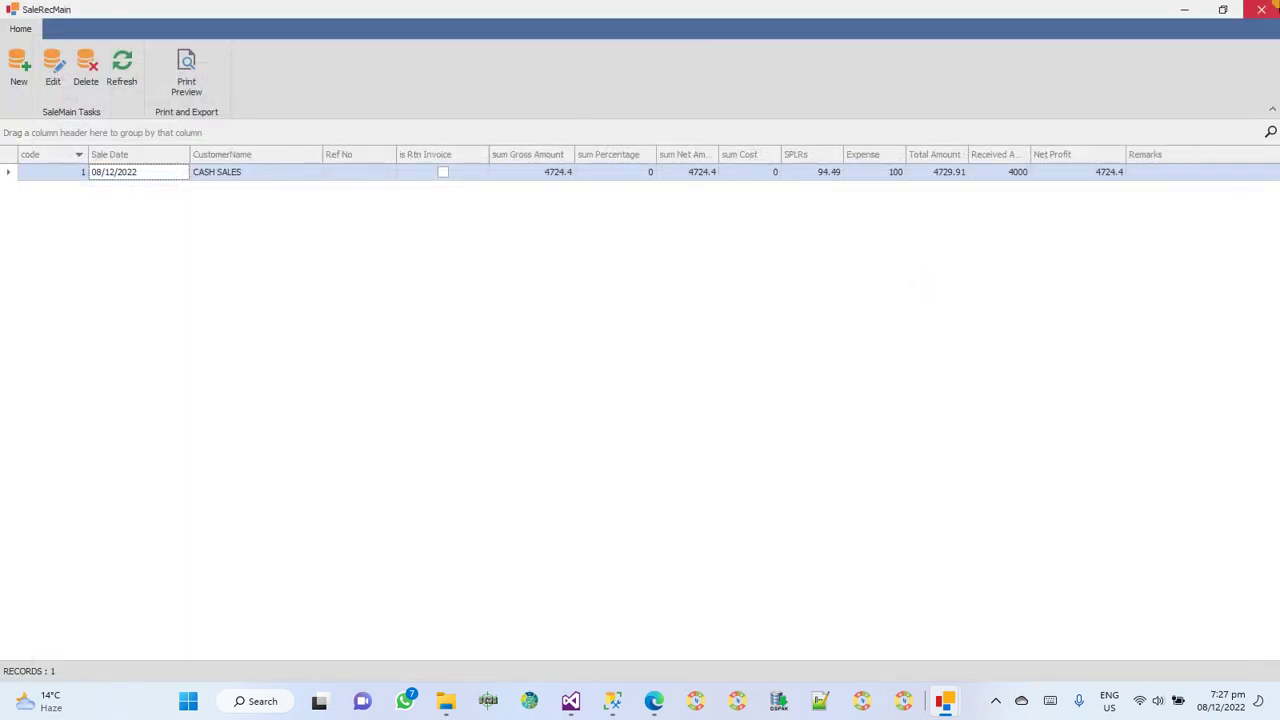
left_click(1261, 10)
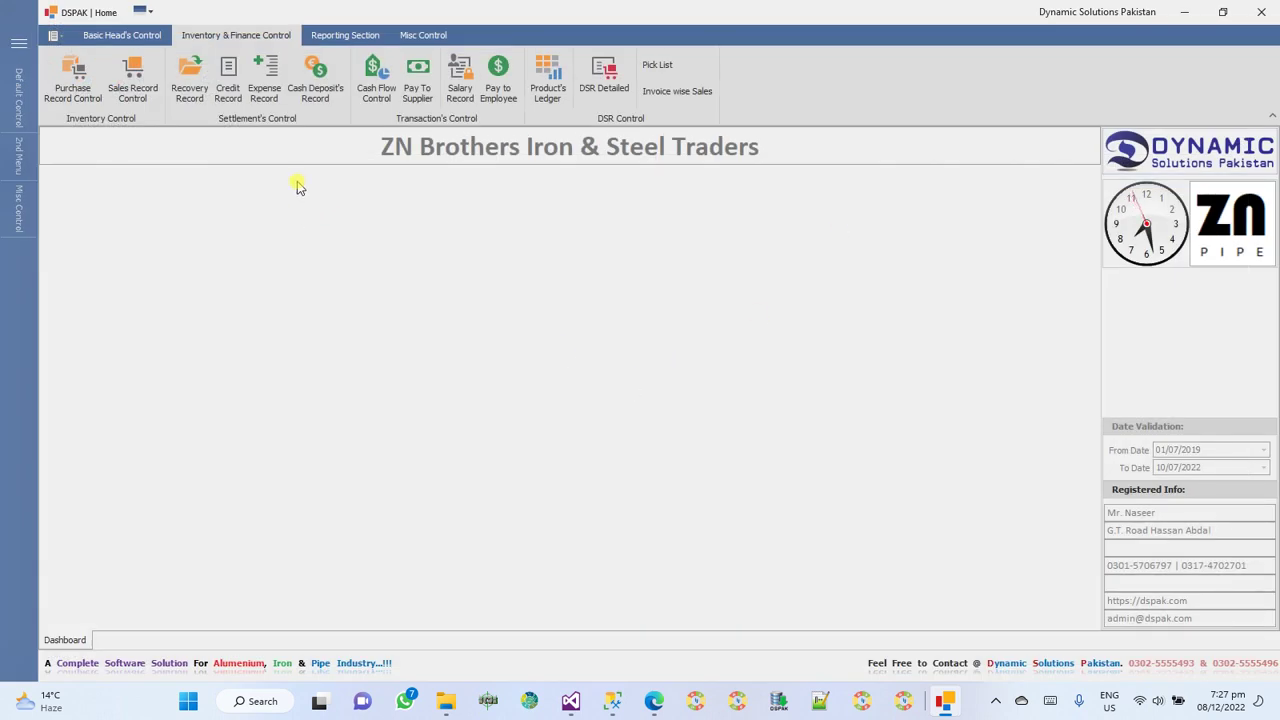
Open the expense records, view a blank new expense form and exit back to the home screen.
left_click(266, 80)
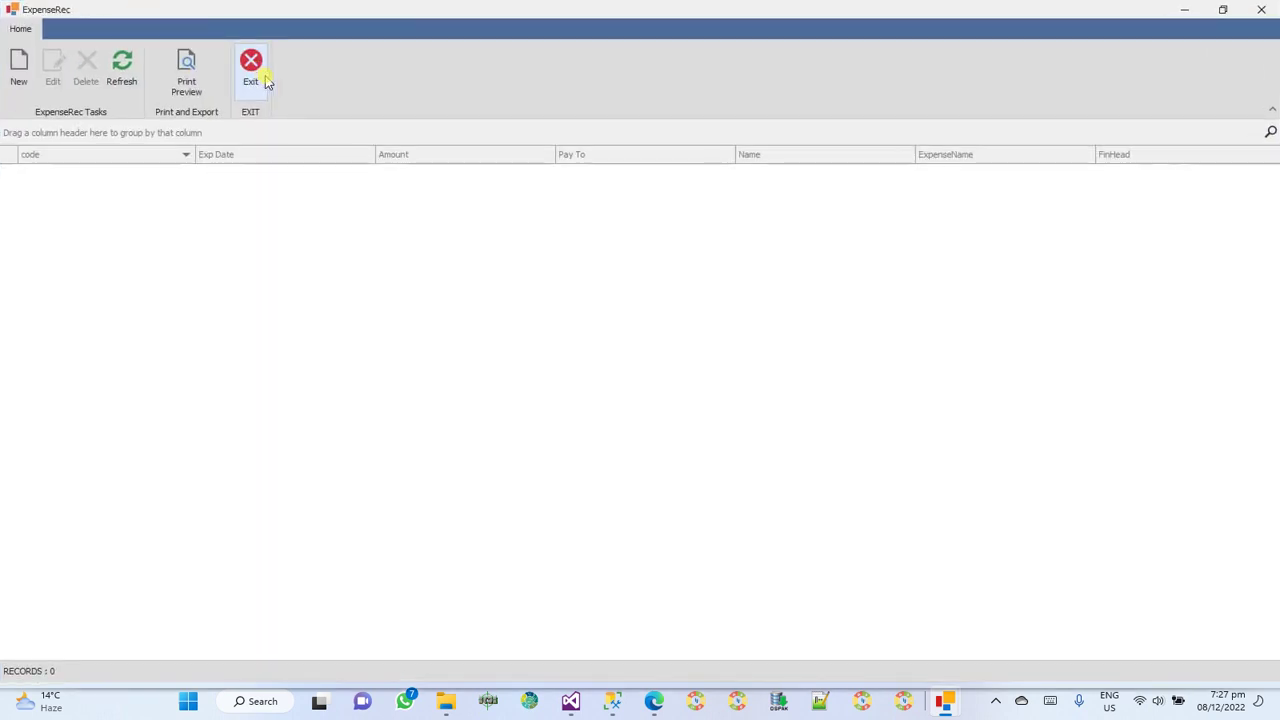
left_click(22, 66)
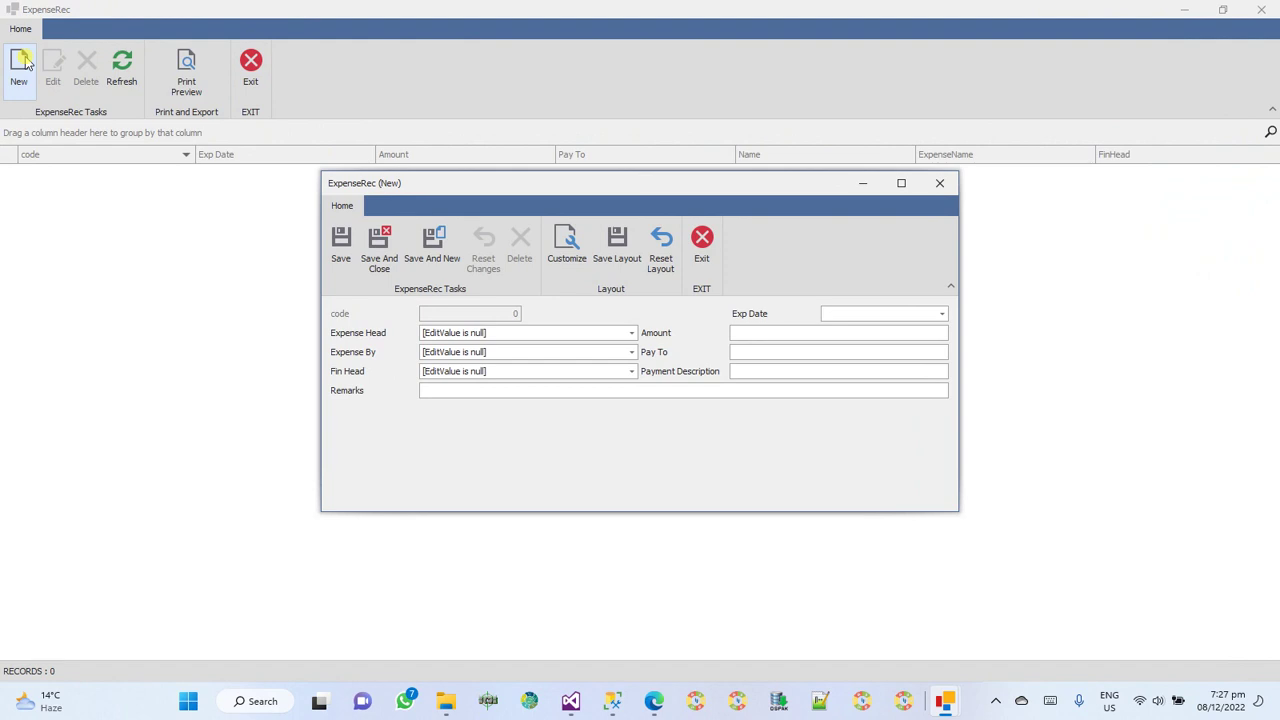
left_click(704, 245)
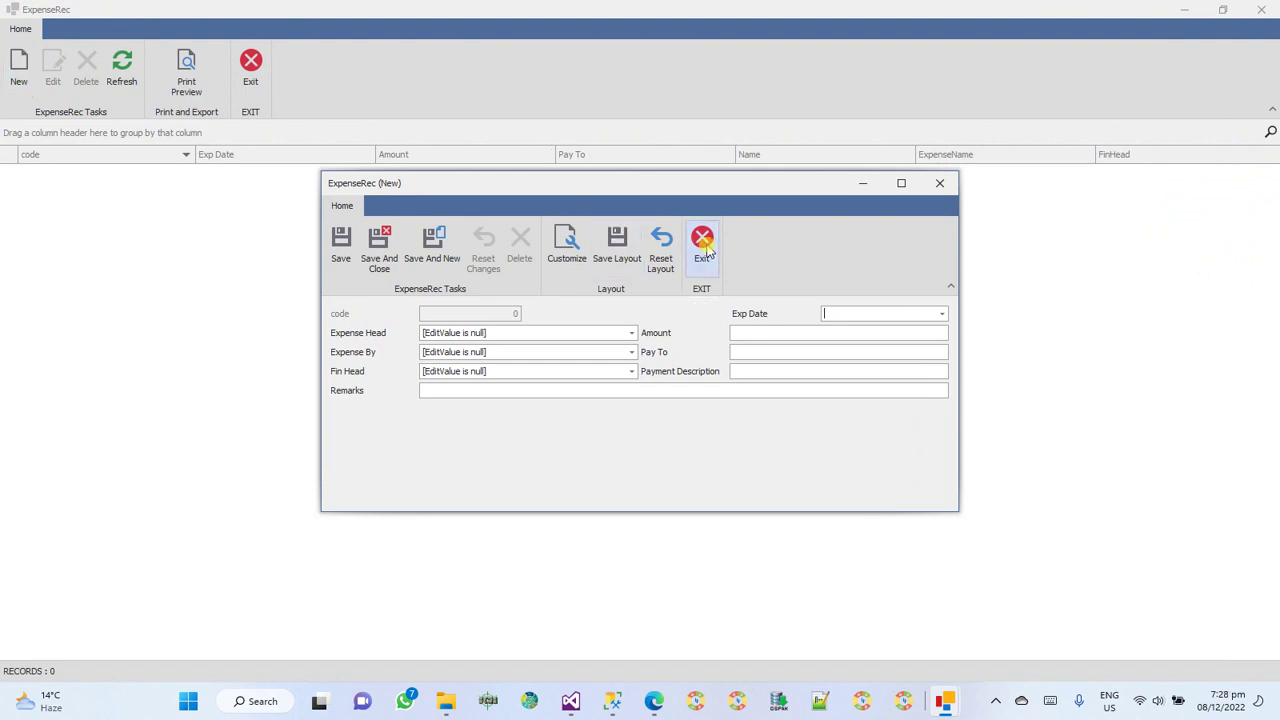
left_click(250, 68)
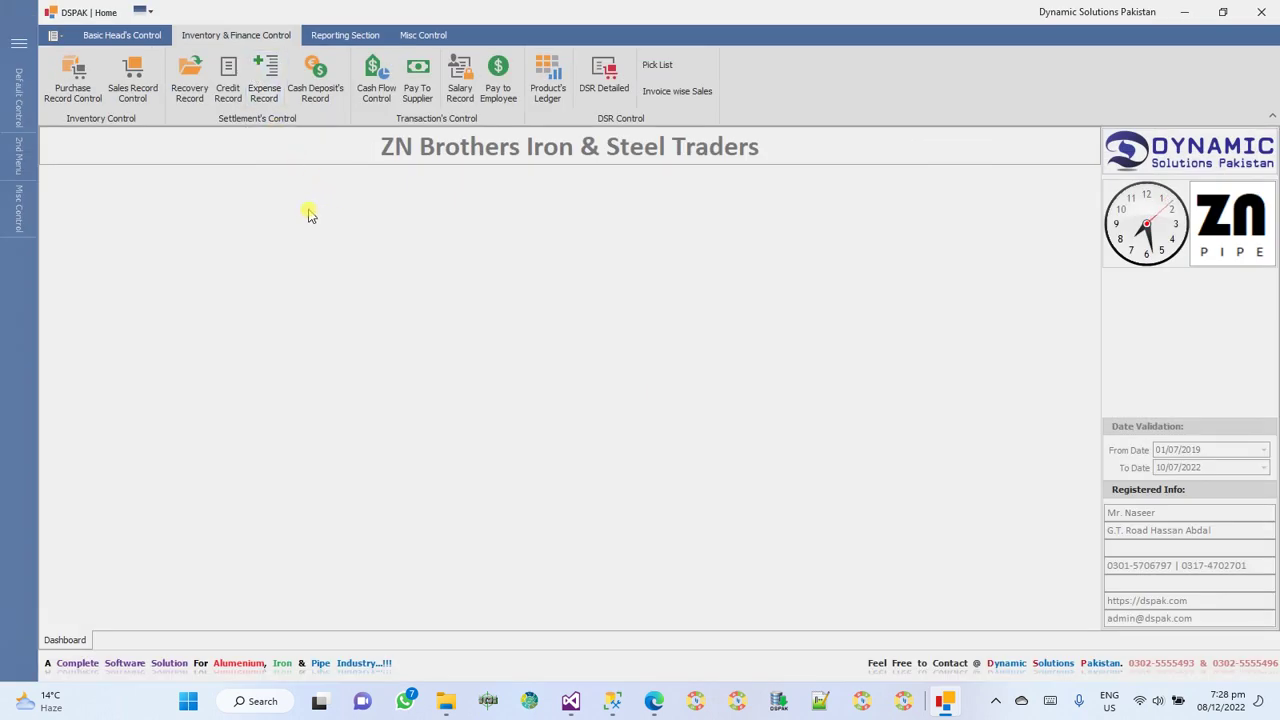
Start a new cash deposit record with the employee chosen, Fin Head CASH IN HAND and deposit date 08/12/2022.
left_click(316, 78)
left_click(18, 65)
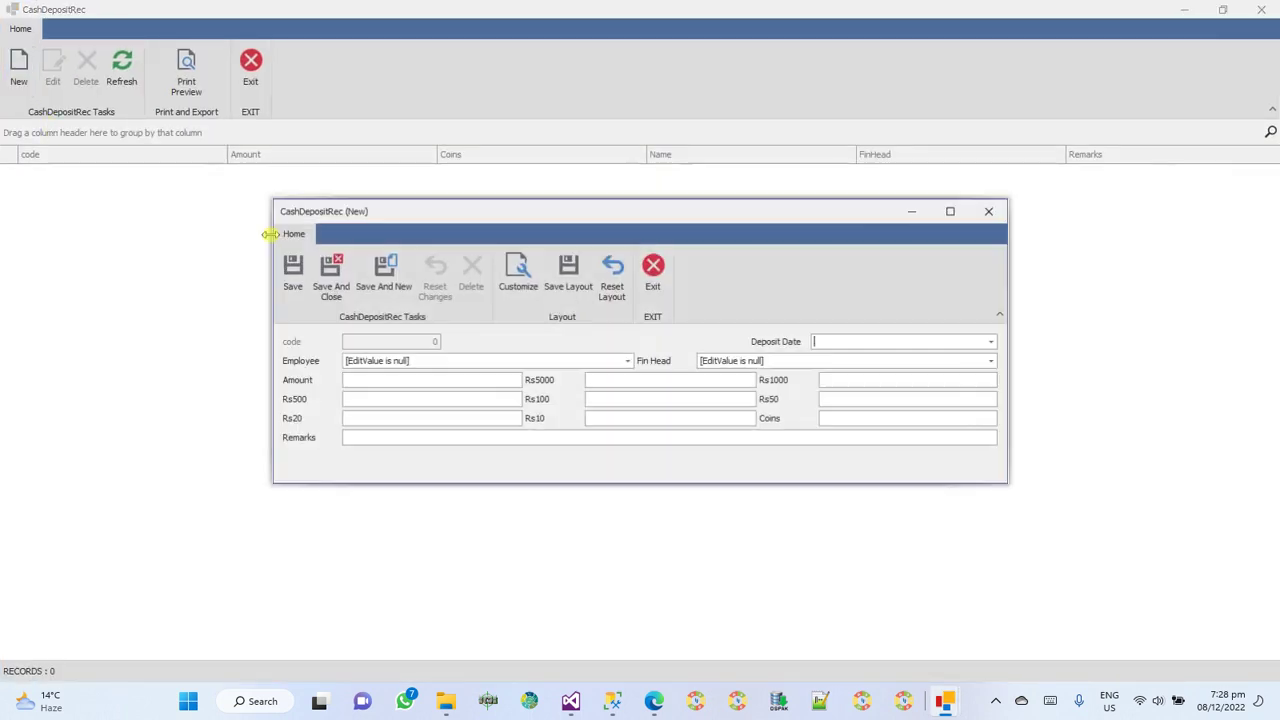
left_click(627, 361)
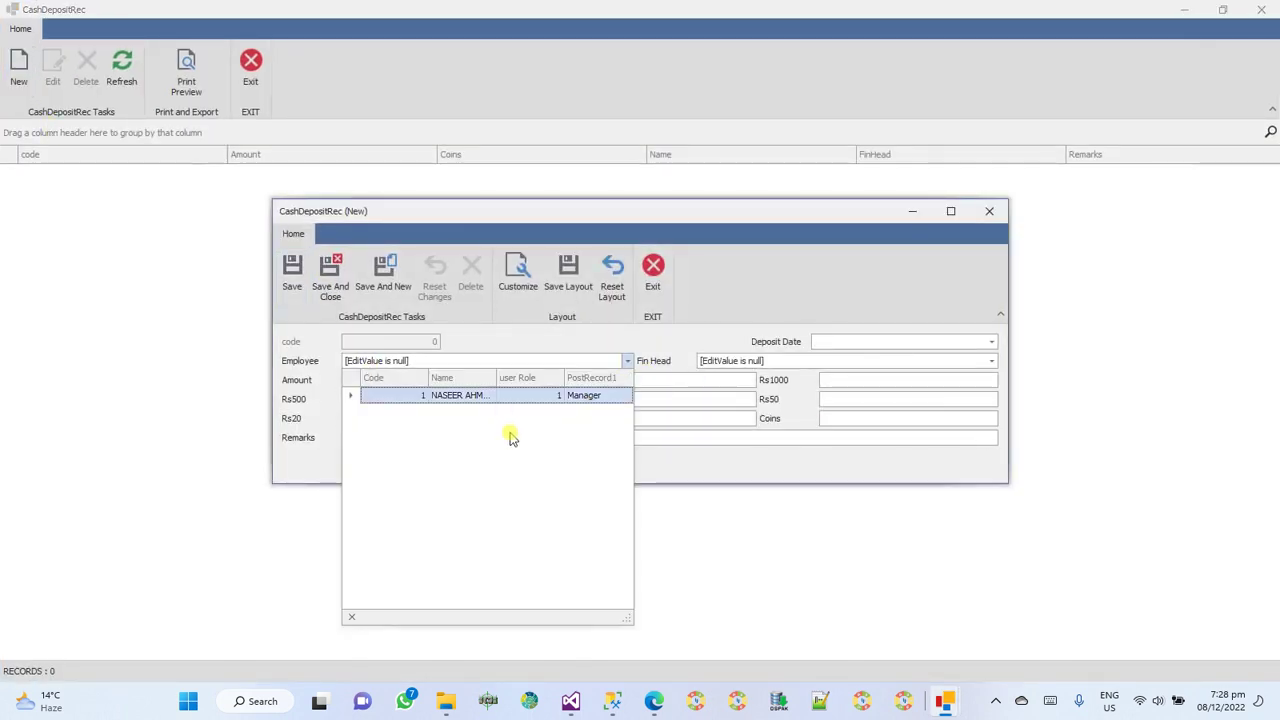
left_click(508, 396)
left_click(991, 361)
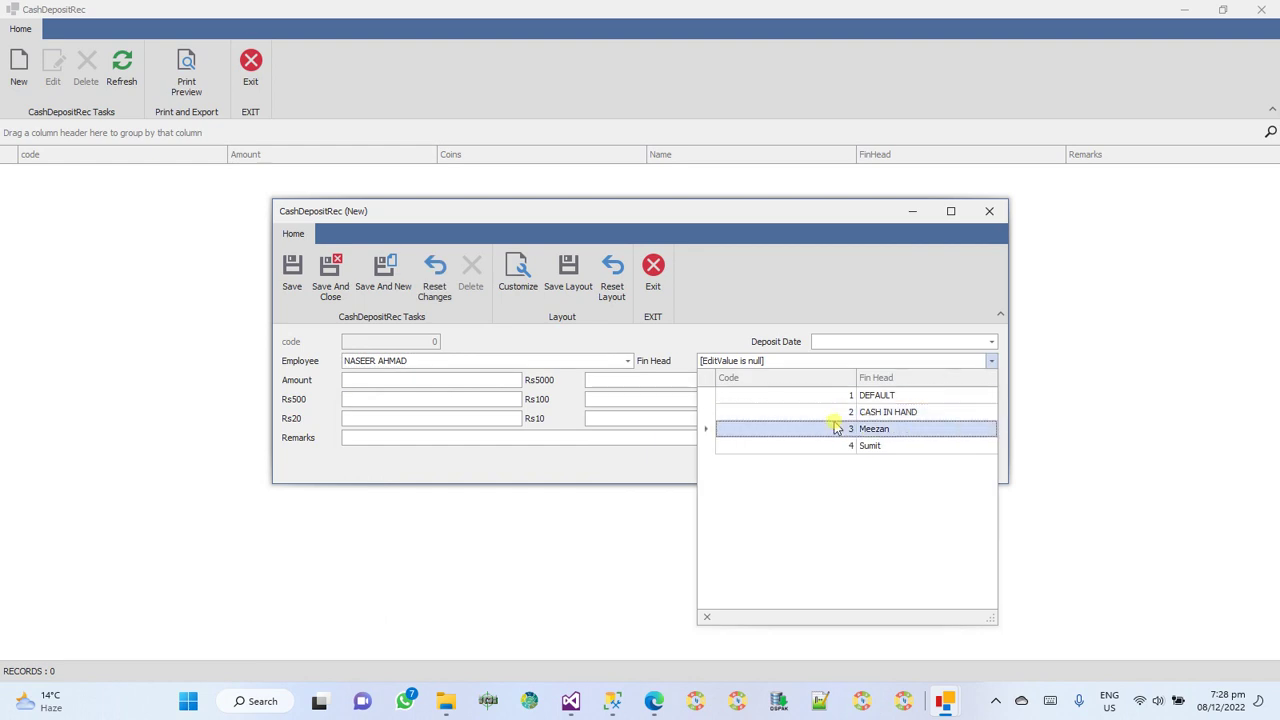
left_click(838, 413)
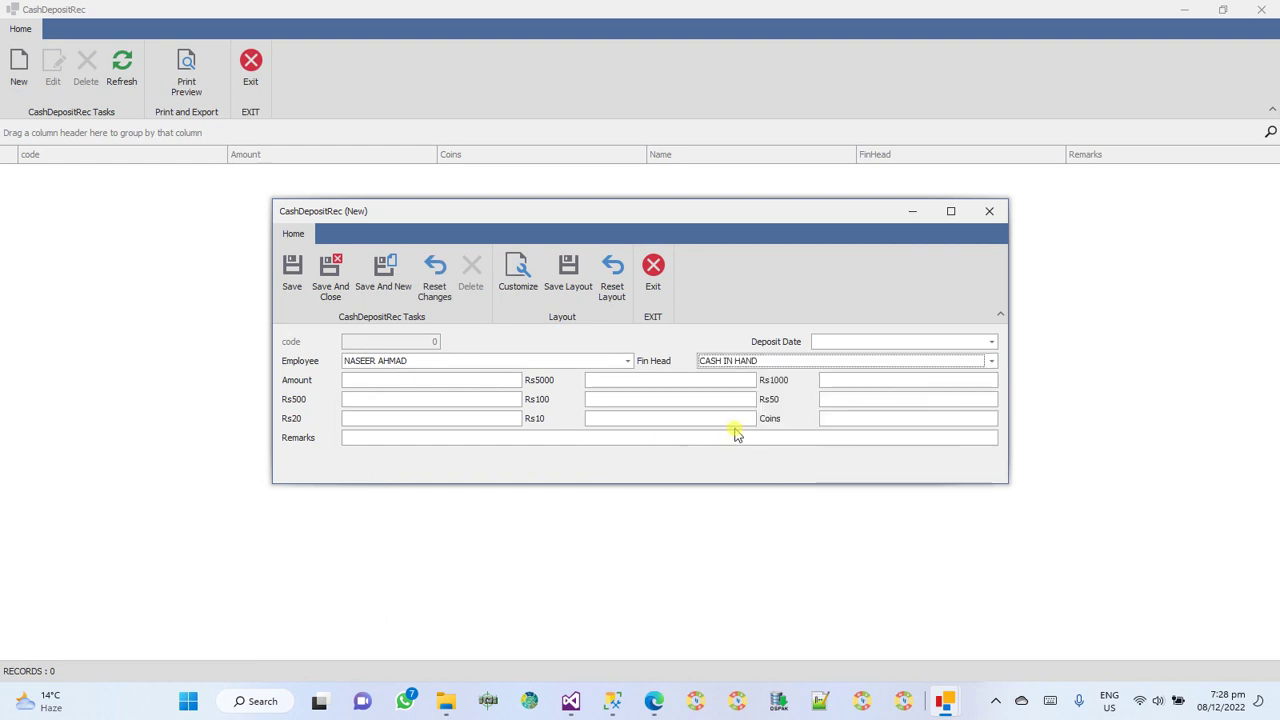
left_click(991, 341)
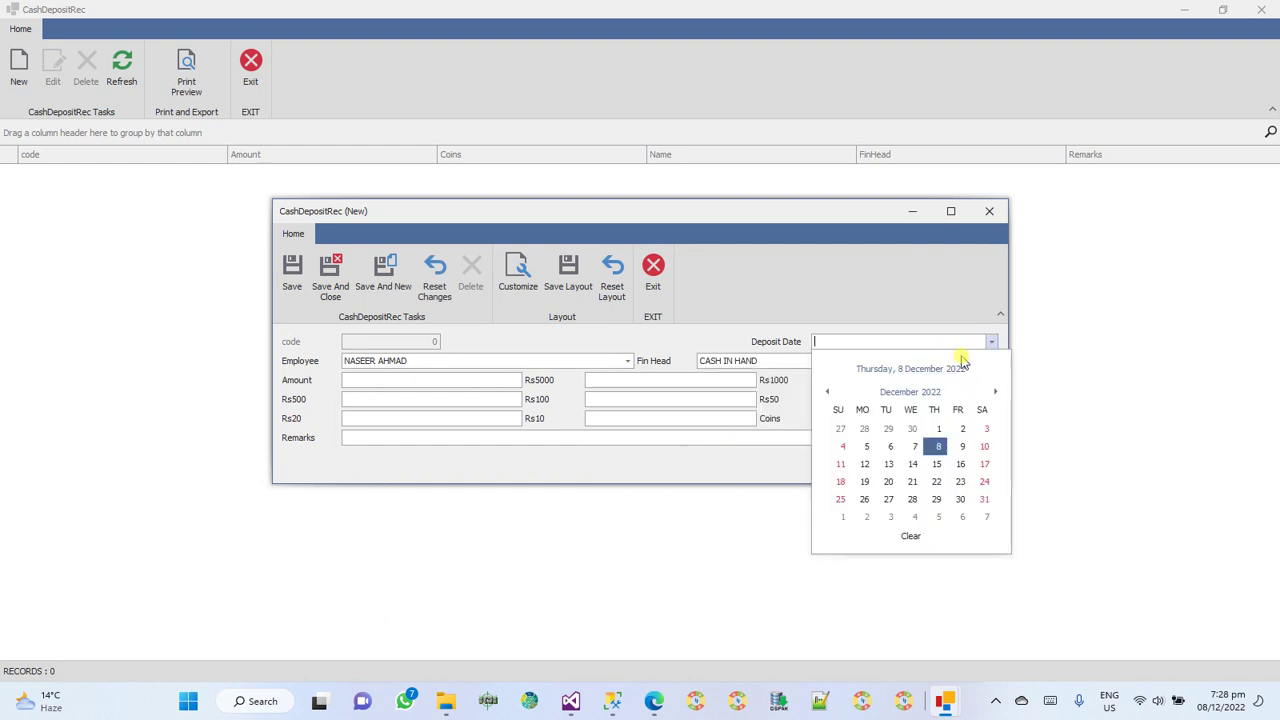
left_click(932, 449)
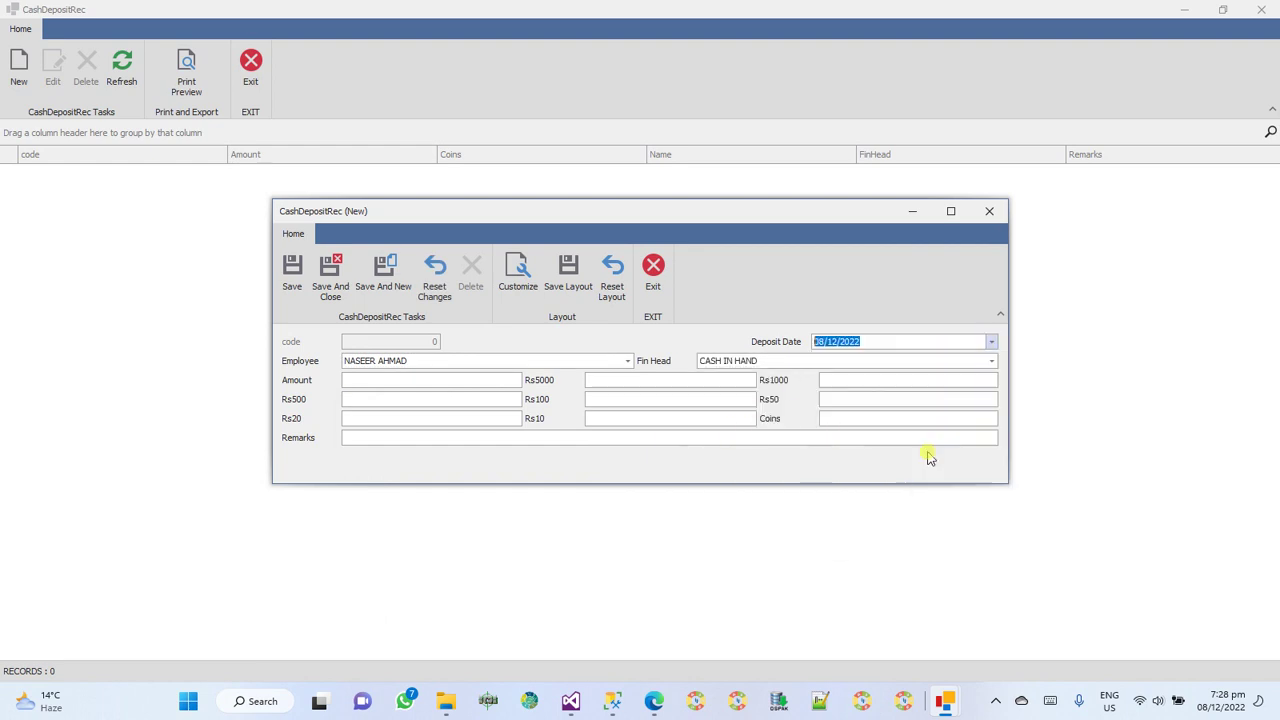
Go to the deposit's amount, discard the new record without saving and close the cash deposit records.
left_click(417, 381)
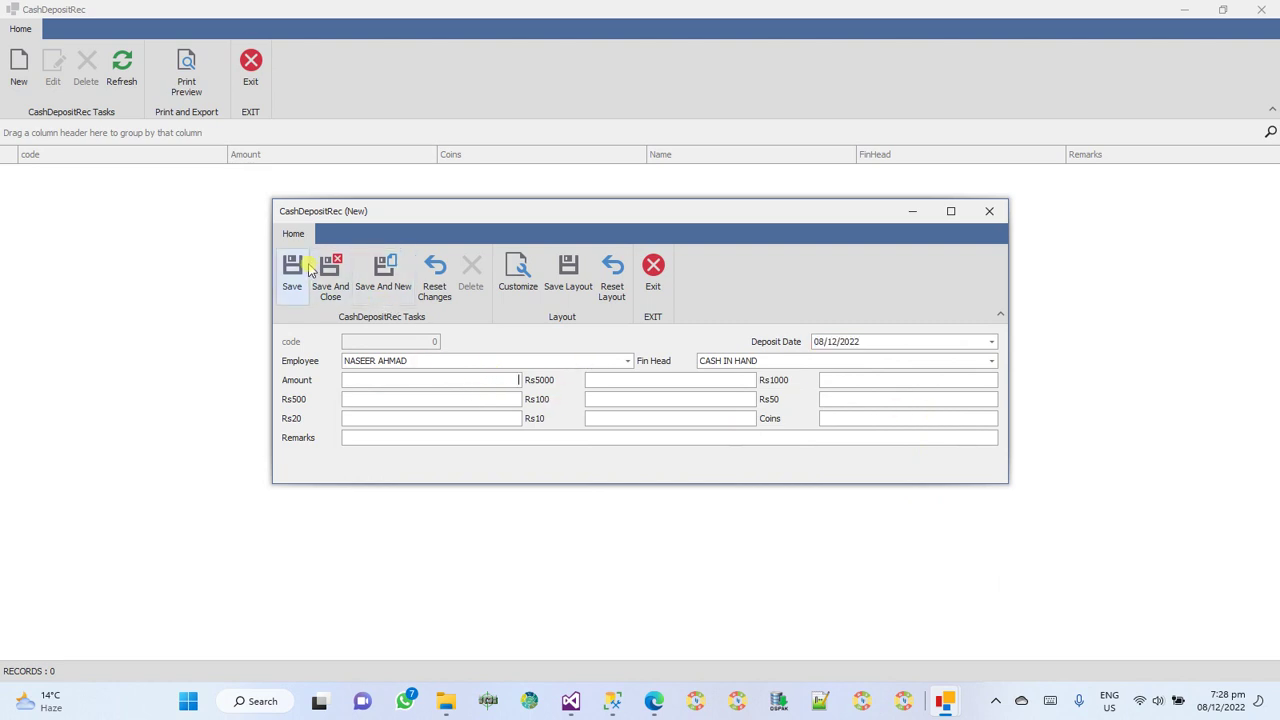
left_click(650, 290)
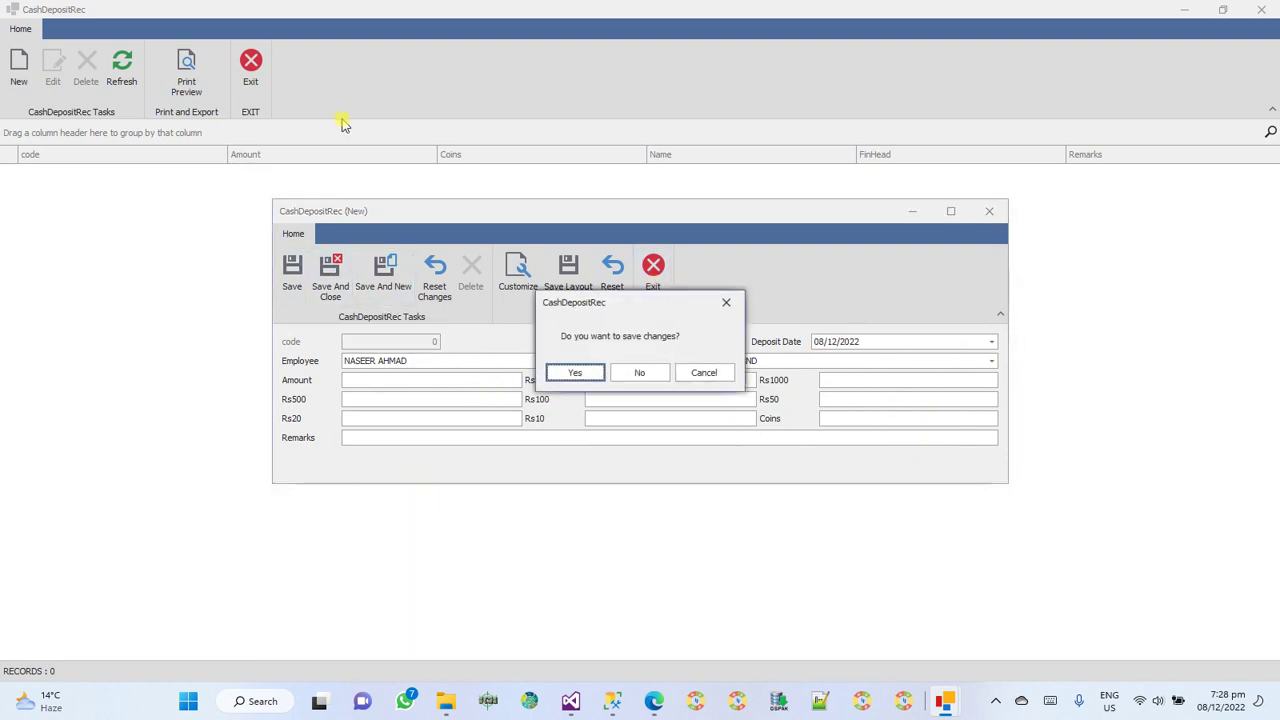
left_click(645, 371)
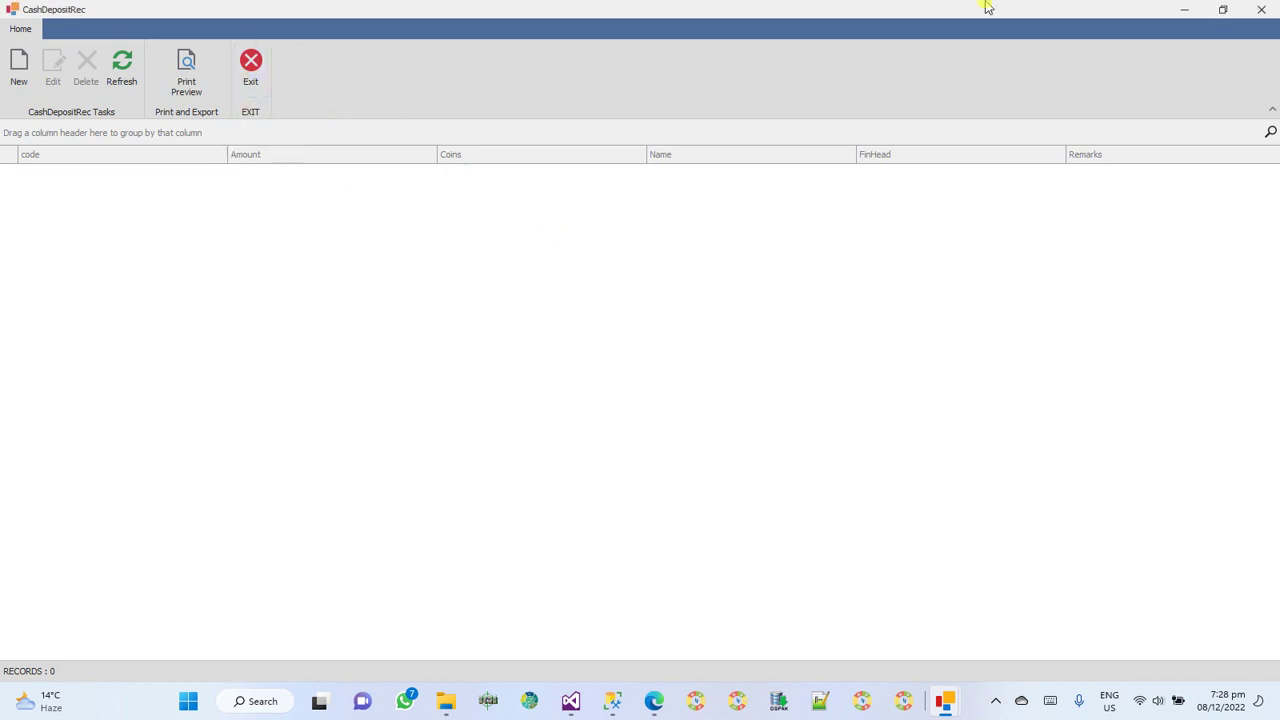
left_click(1277, 8)
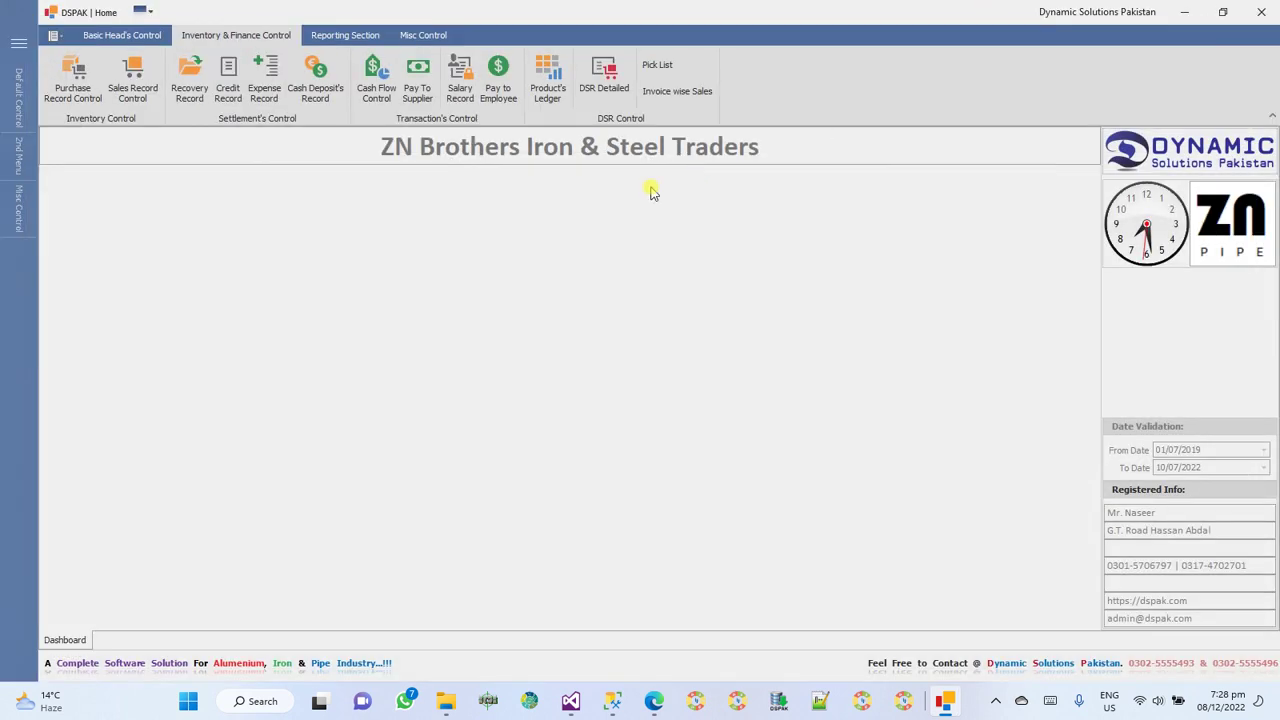
Generate the detailed DSR report for 08/12/2022 with all salesmen and look through both of its pages.
left_click(601, 86)
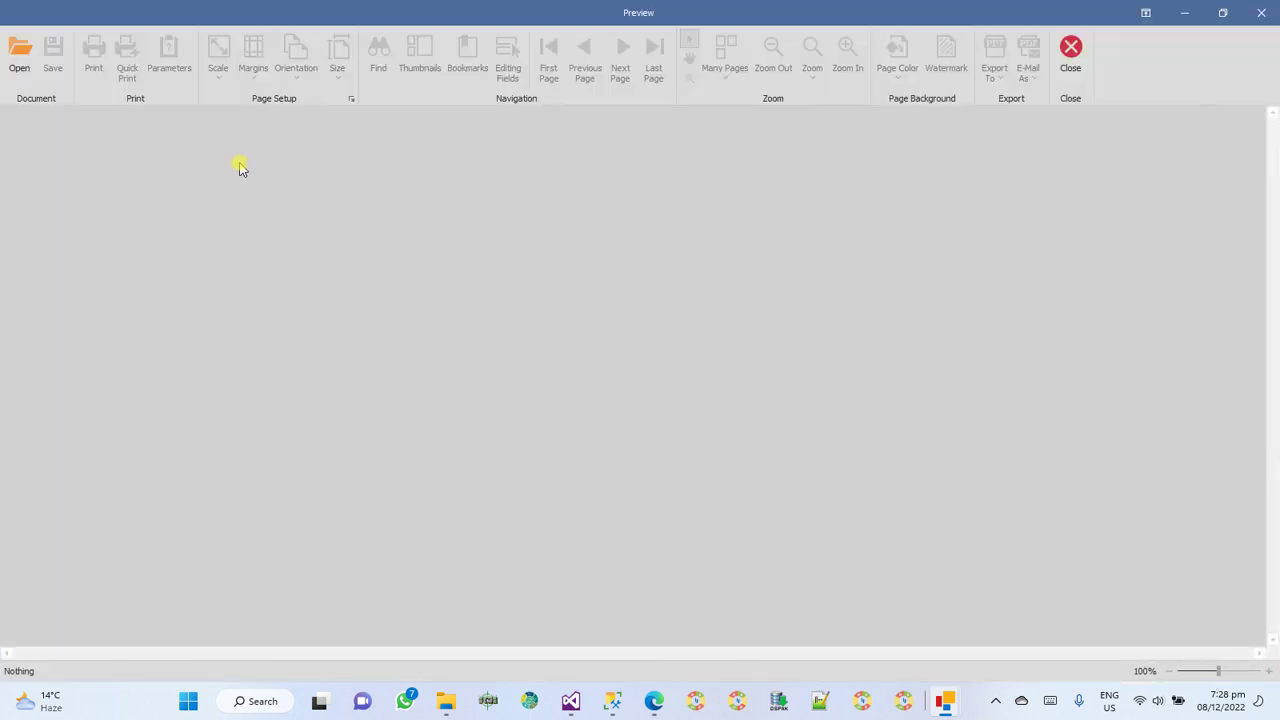
left_click(162, 312)
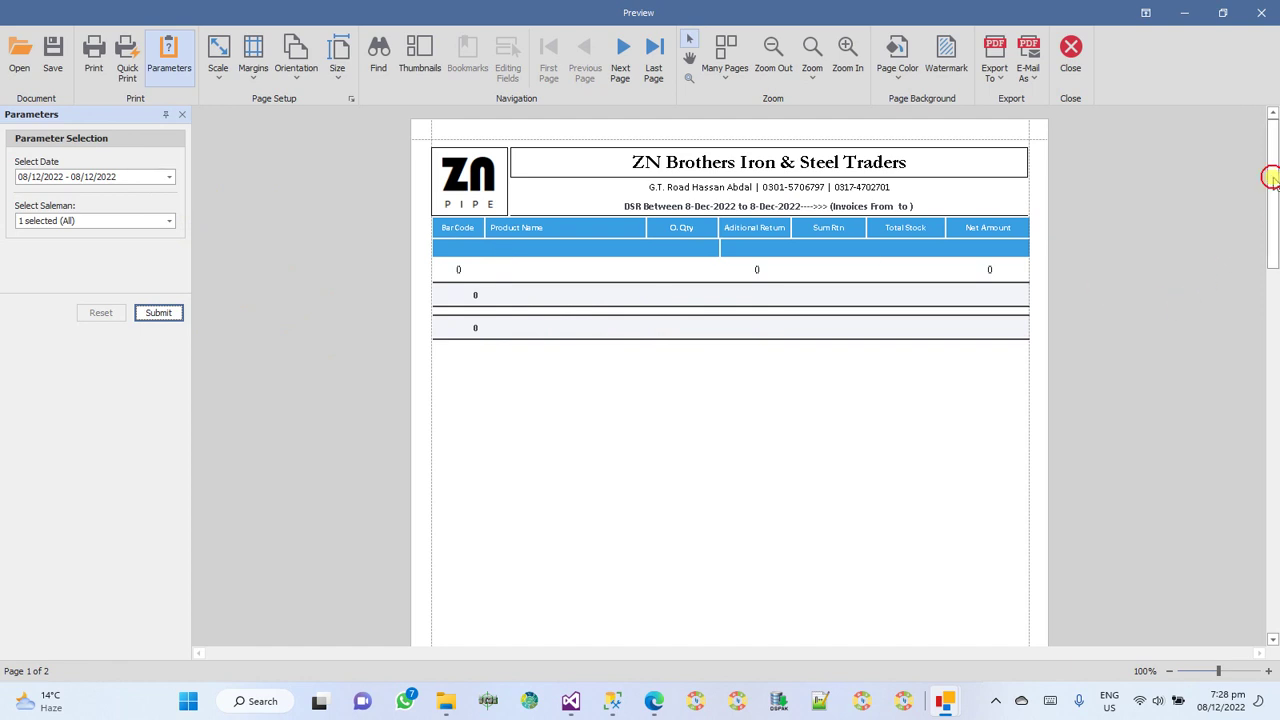
left_click_drag(1271, 177, 1275, 380)
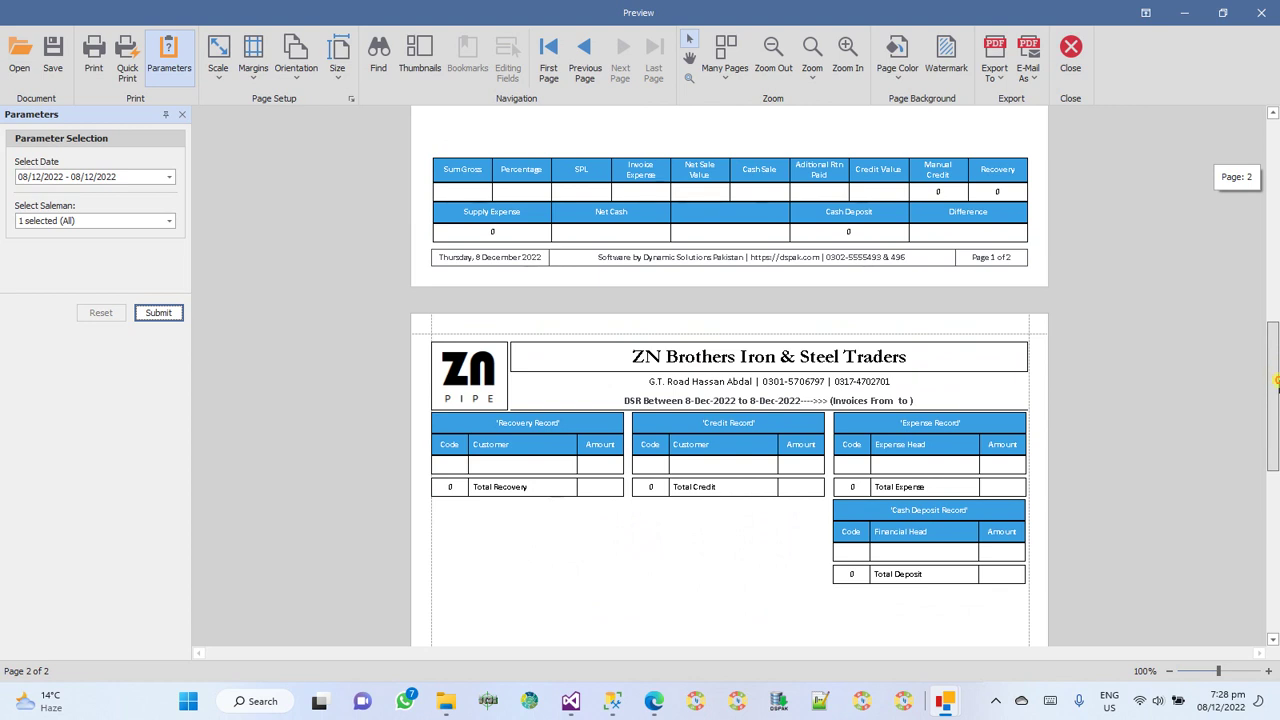
left_click(955, 229)
key("Home")
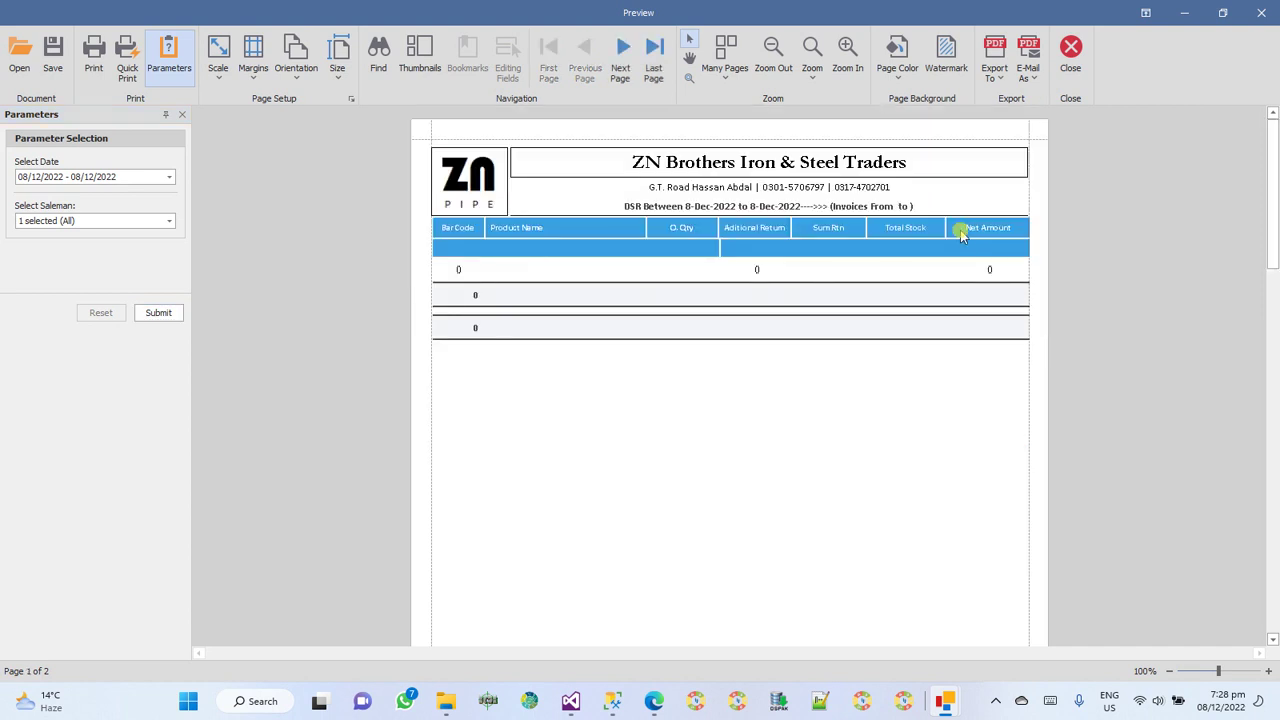
Set the DSR report's date range to Current Year, 01/01/2022 to 31/12/2022, and regenerate it.
left_click(169, 176)
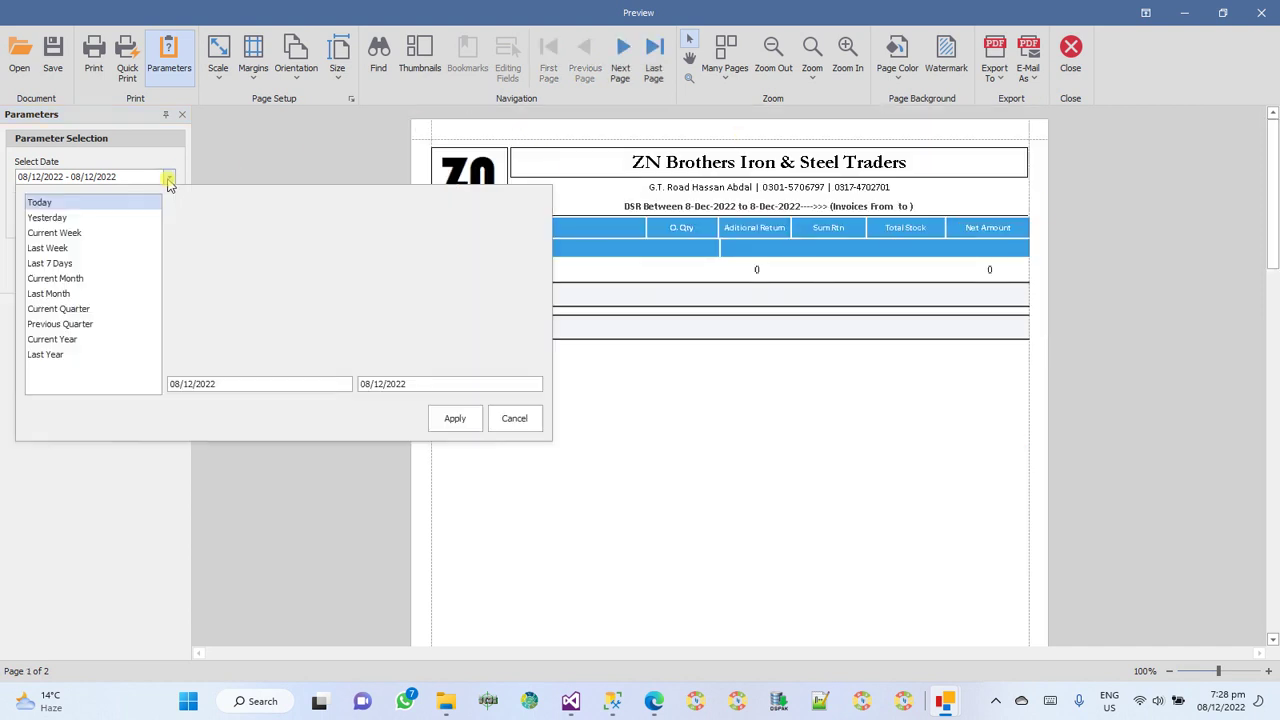
left_click(70, 342)
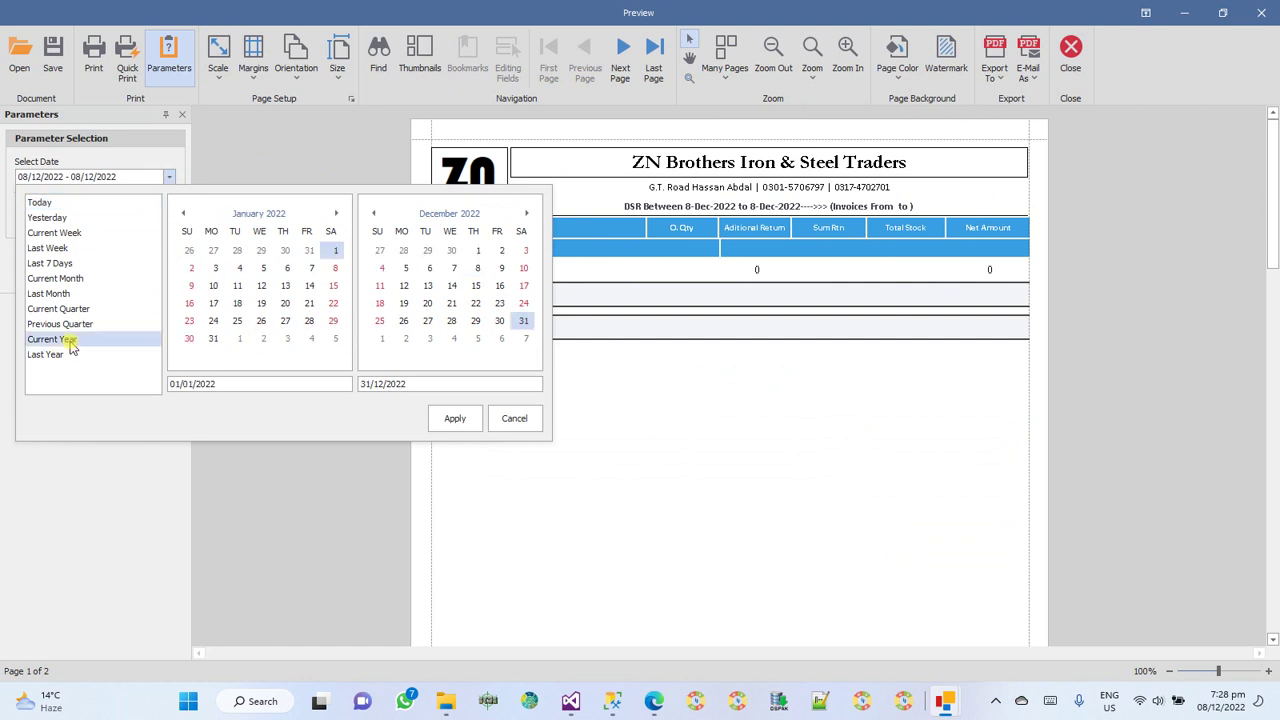
left_click(454, 418)
left_click(158, 313)
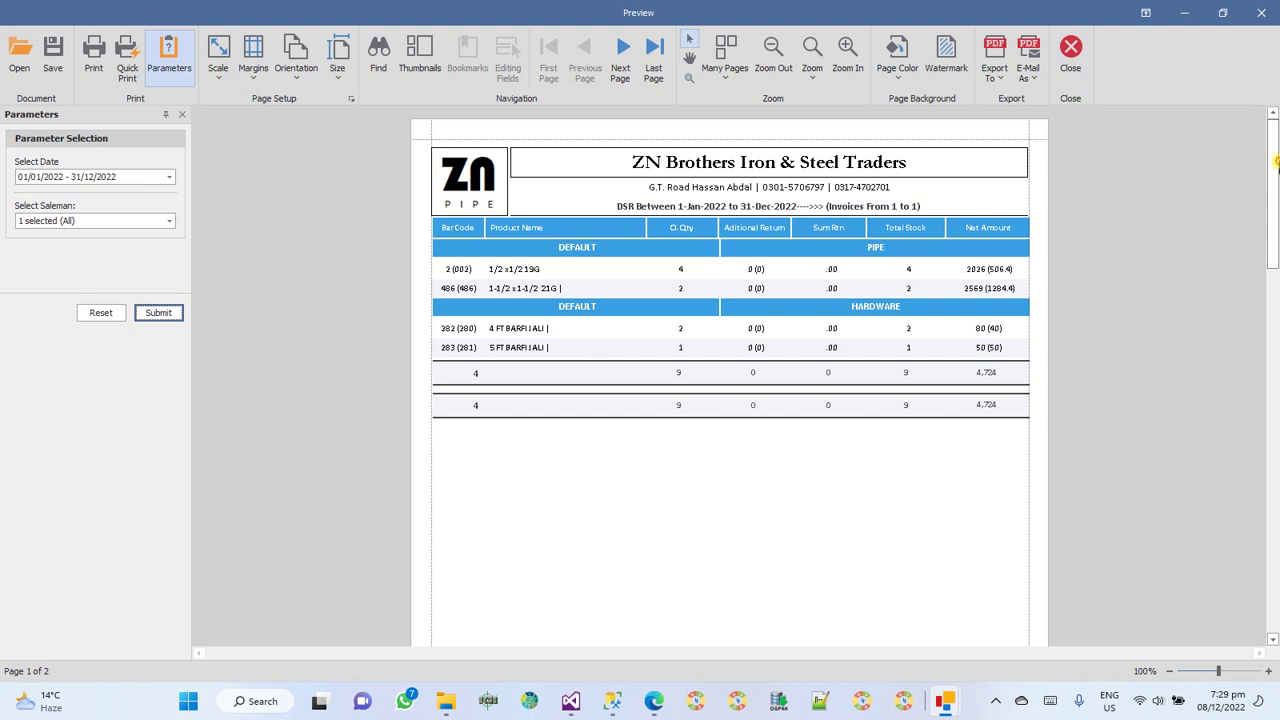
Examine the DSR report's quantity, return and amount columns and its cash and credit summary, and close the report.
left_click_drag(703, 274, 703, 309)
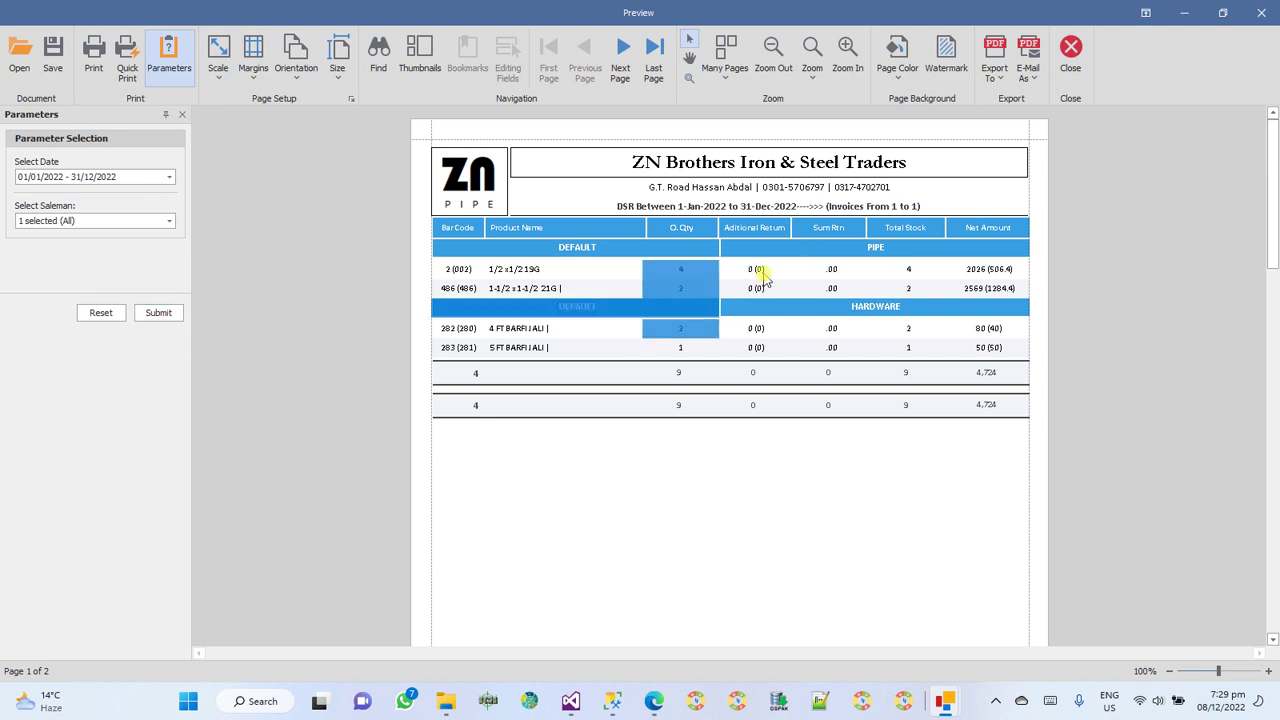
left_click_drag(763, 277, 762, 304)
left_click(826, 280)
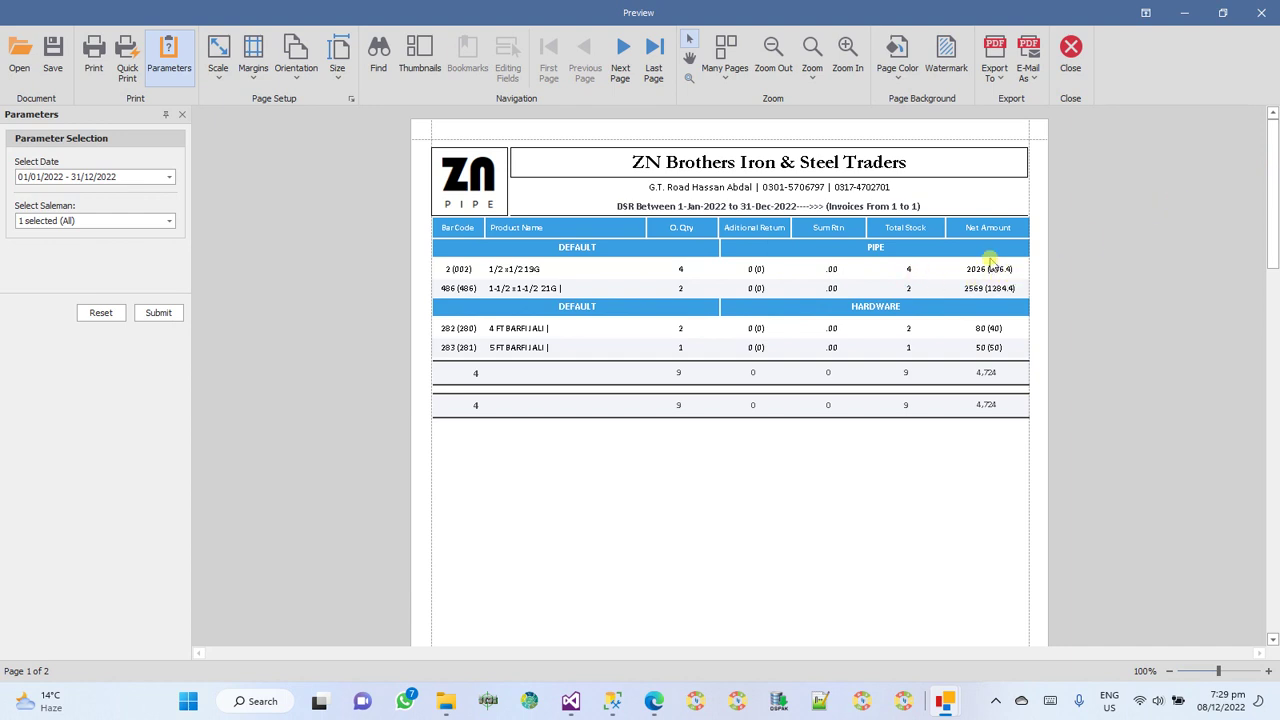
left_click_drag(1274, 190, 1274, 390)
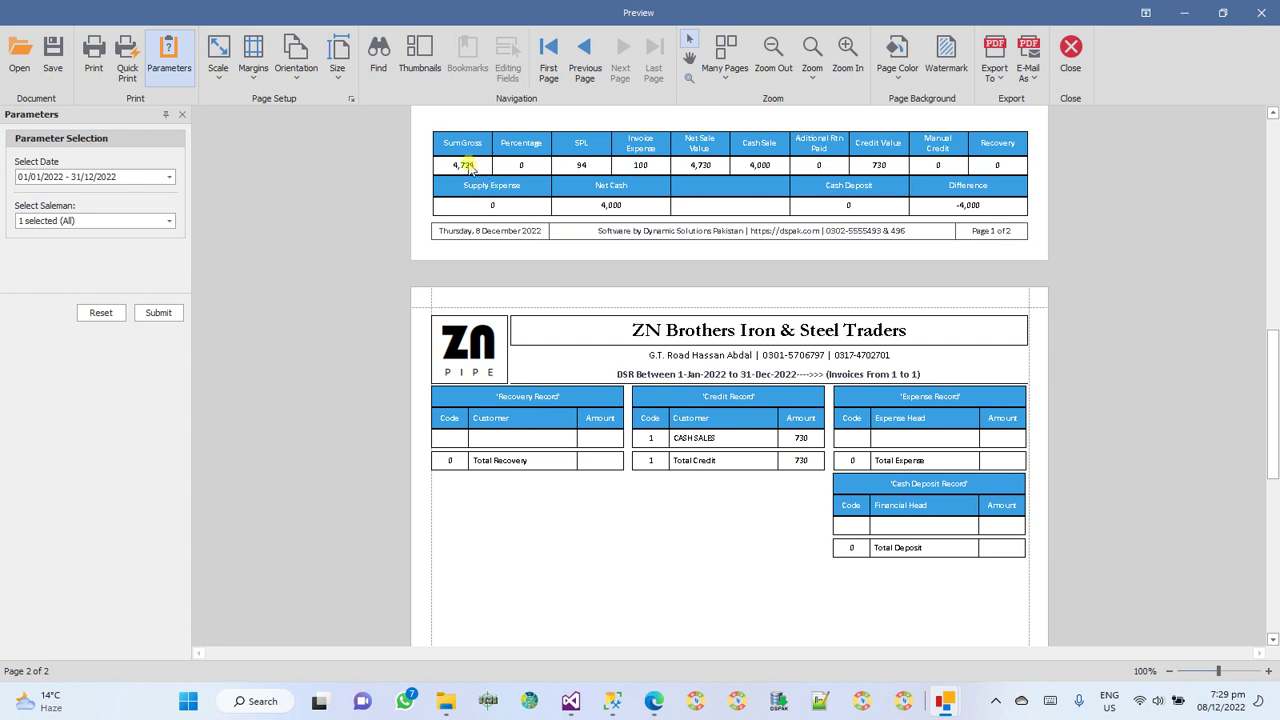
scroll(463, 165, "up", 10)
left_click_drag(1265, 210, 1265, 340)
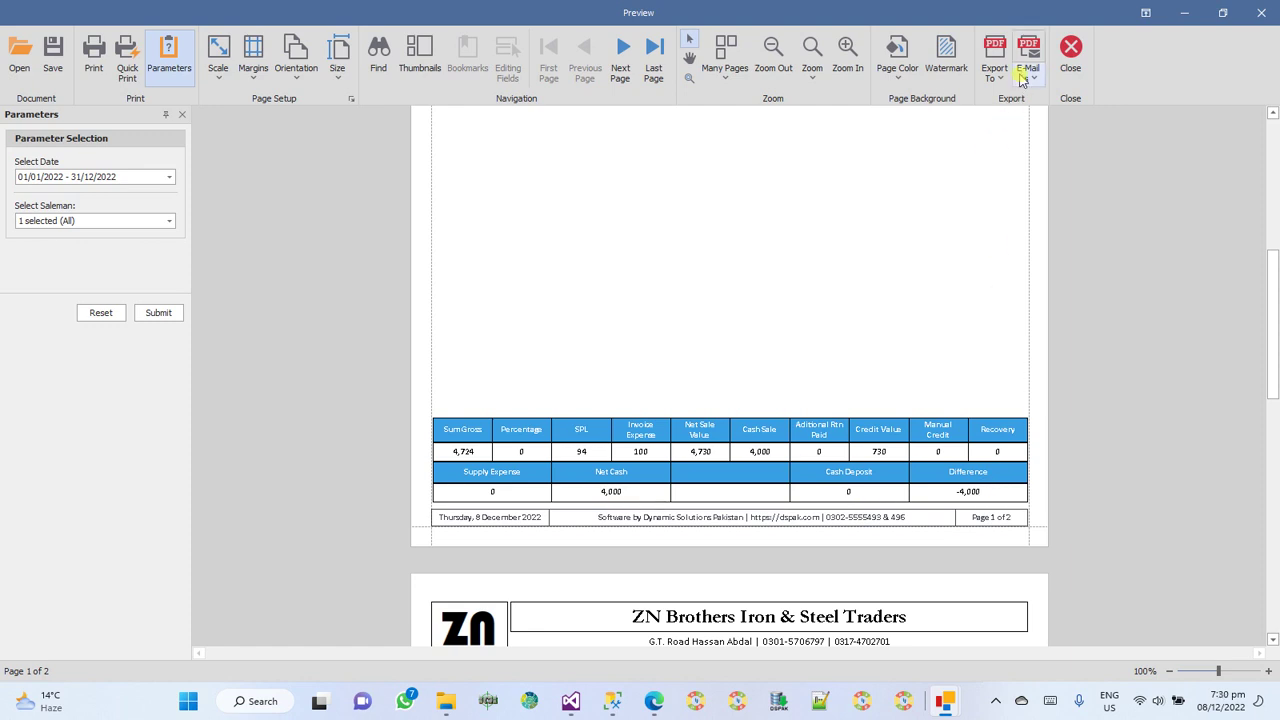
left_click(1071, 50)
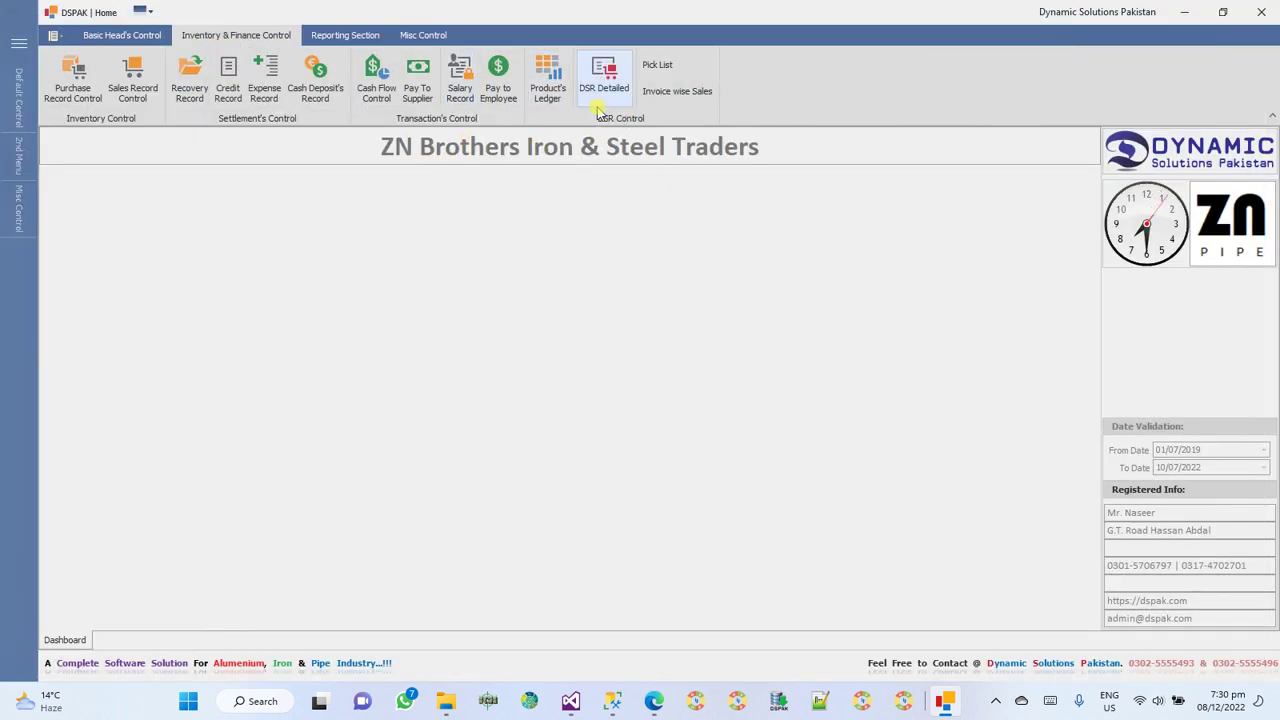
Generate the Pick List report for 08/12/2022 covering all salesmen and cities, with return invoices set to No.
left_click(658, 68)
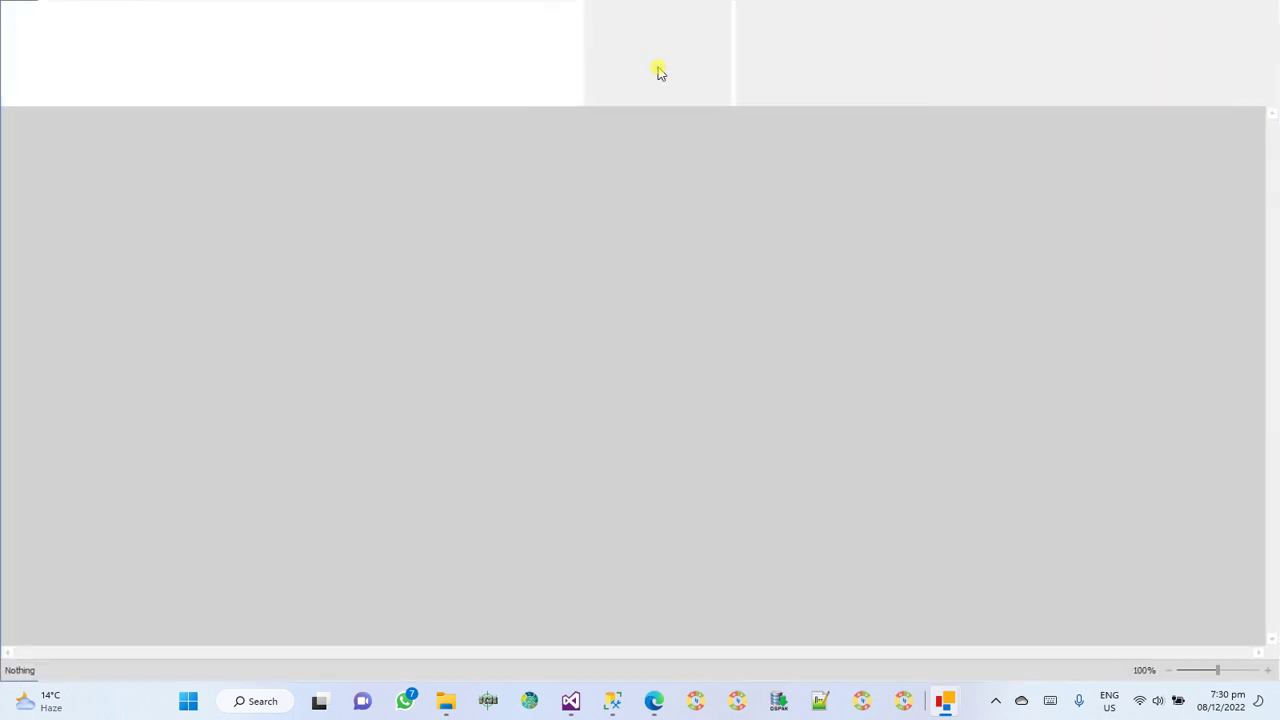
left_click(158, 388)
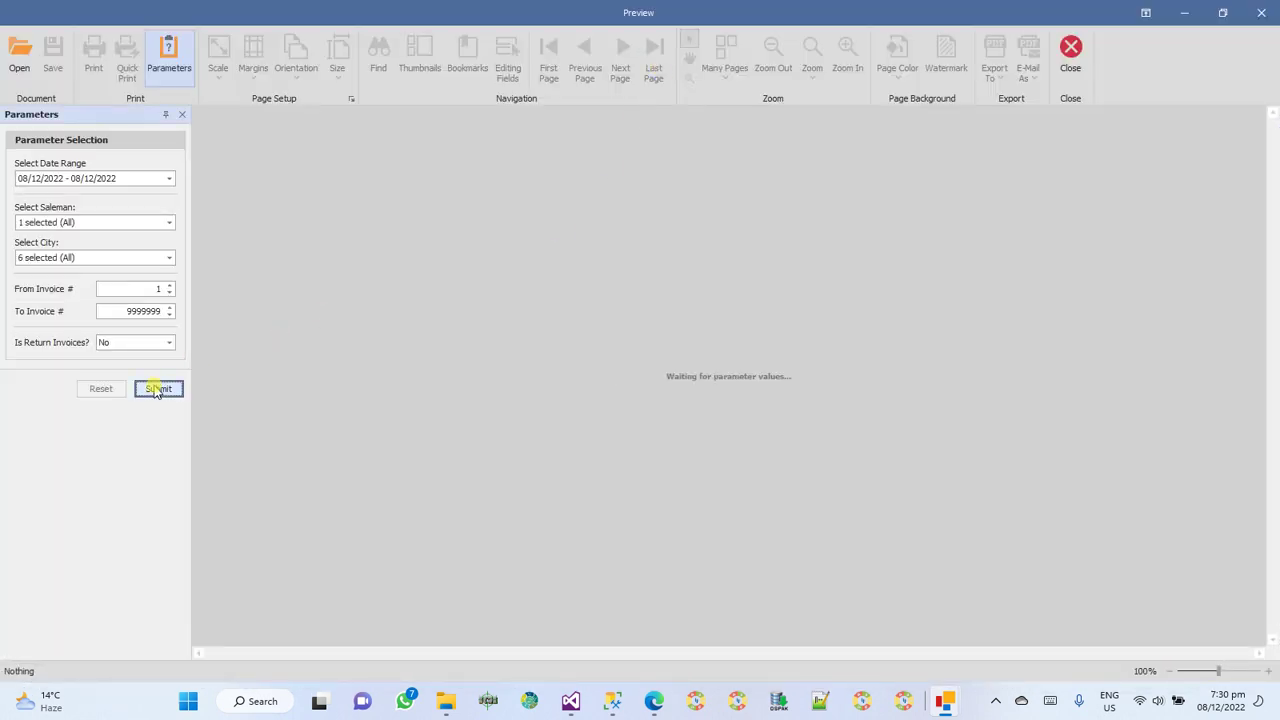
left_click_drag(1257, 183, 1249, 134)
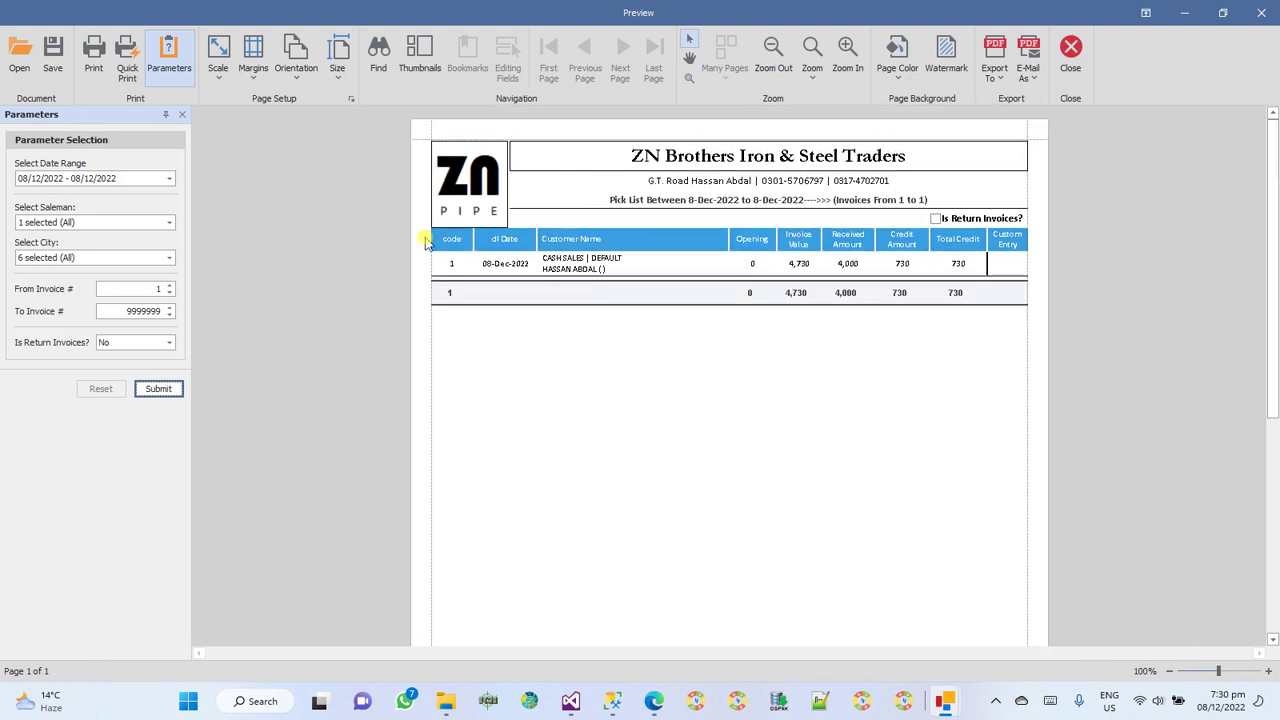
Regenerate the Pick List with Is Return Invoices set to Yes, and again with it set to No.
left_click(166, 343)
left_click(140, 358)
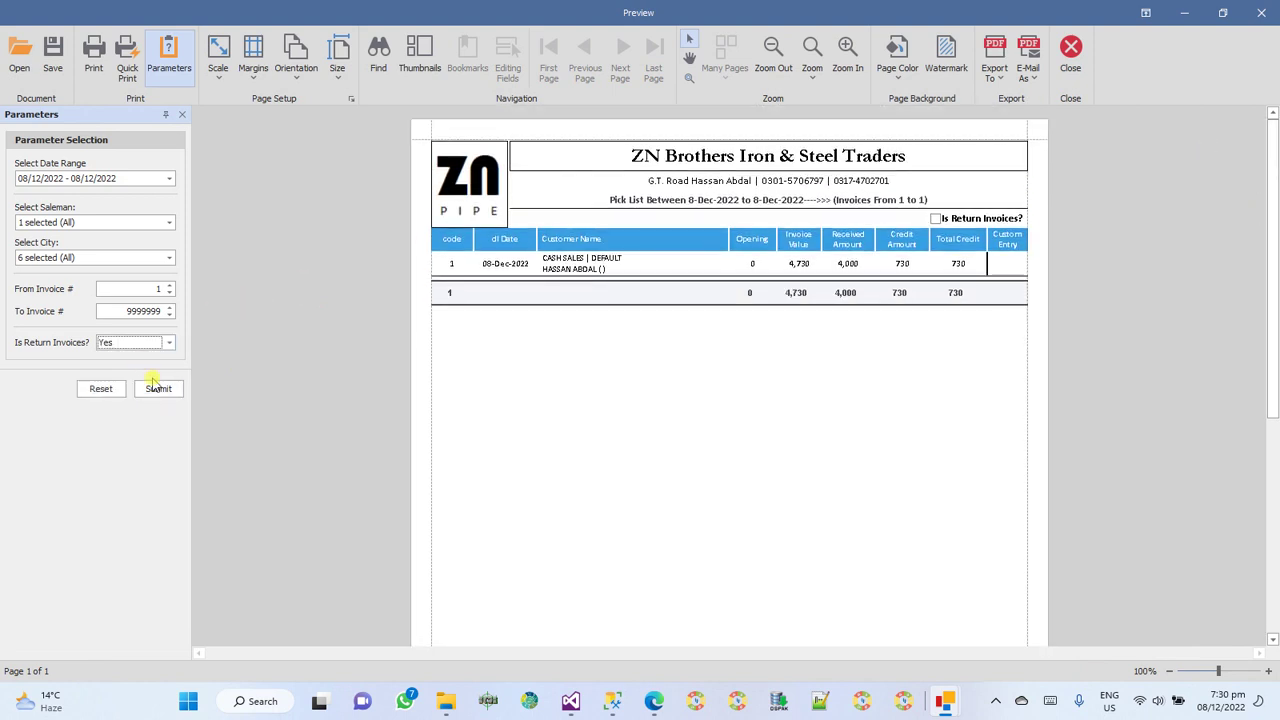
left_click(157, 390)
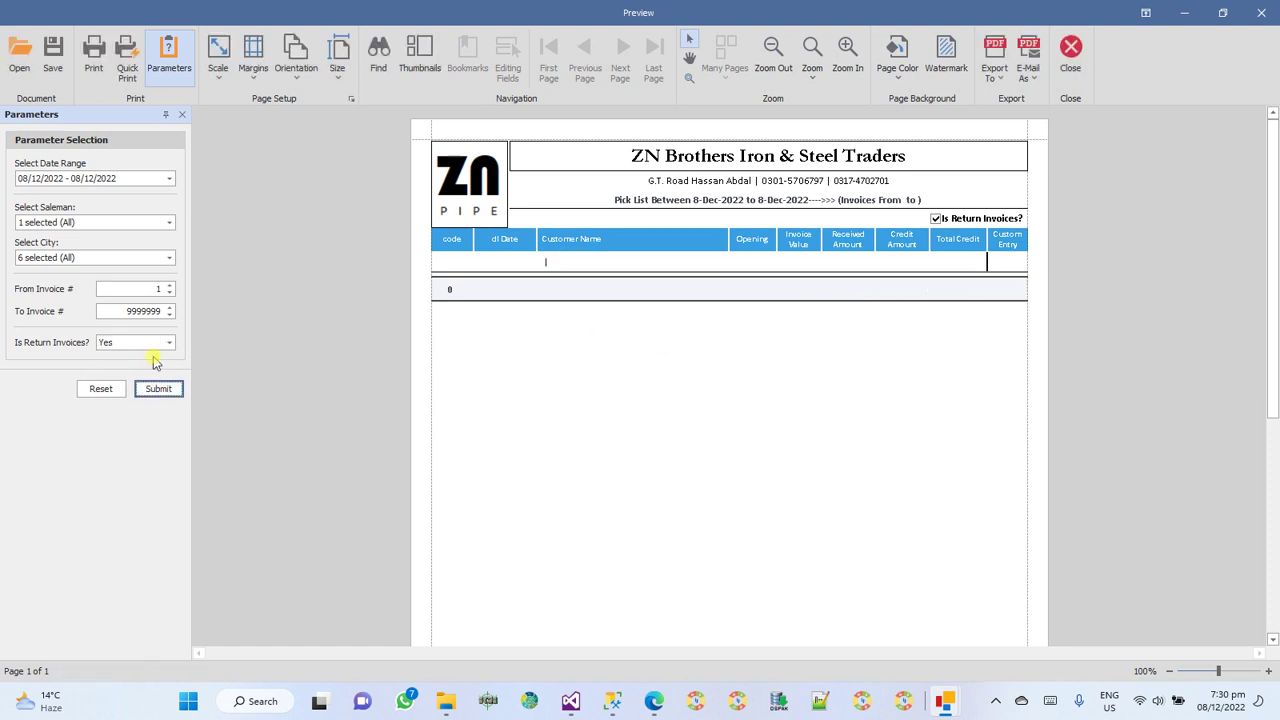
left_click(155, 345)
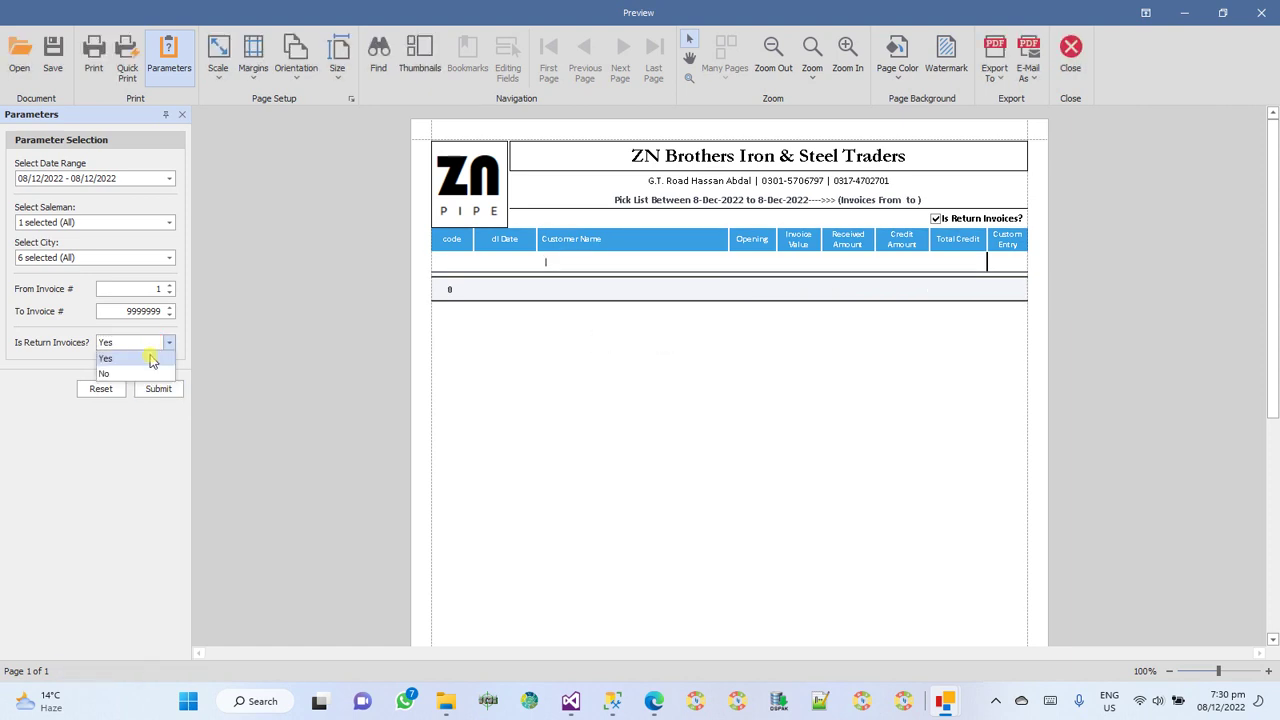
left_click(150, 366)
left_click(147, 391)
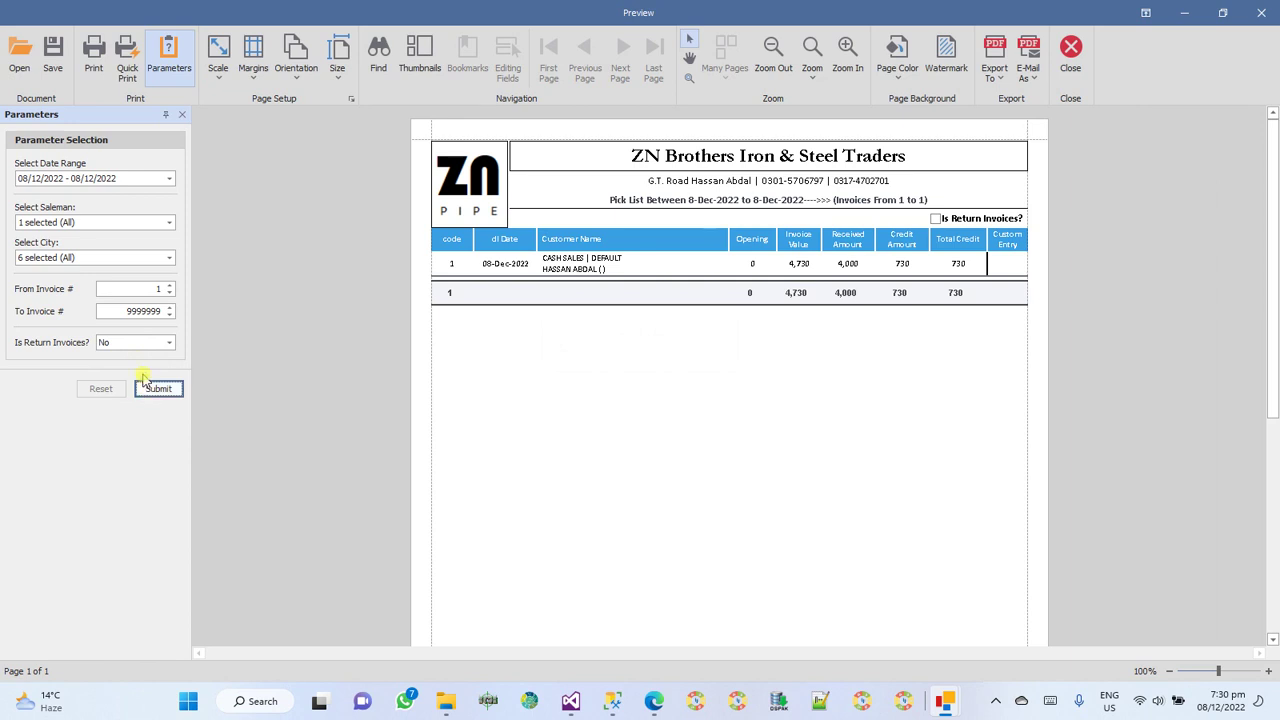
Set Is Return Invoices to Yes, regenerate the Pick List and close the report.
left_click(138, 343)
left_click(130, 357)
left_click(150, 386)
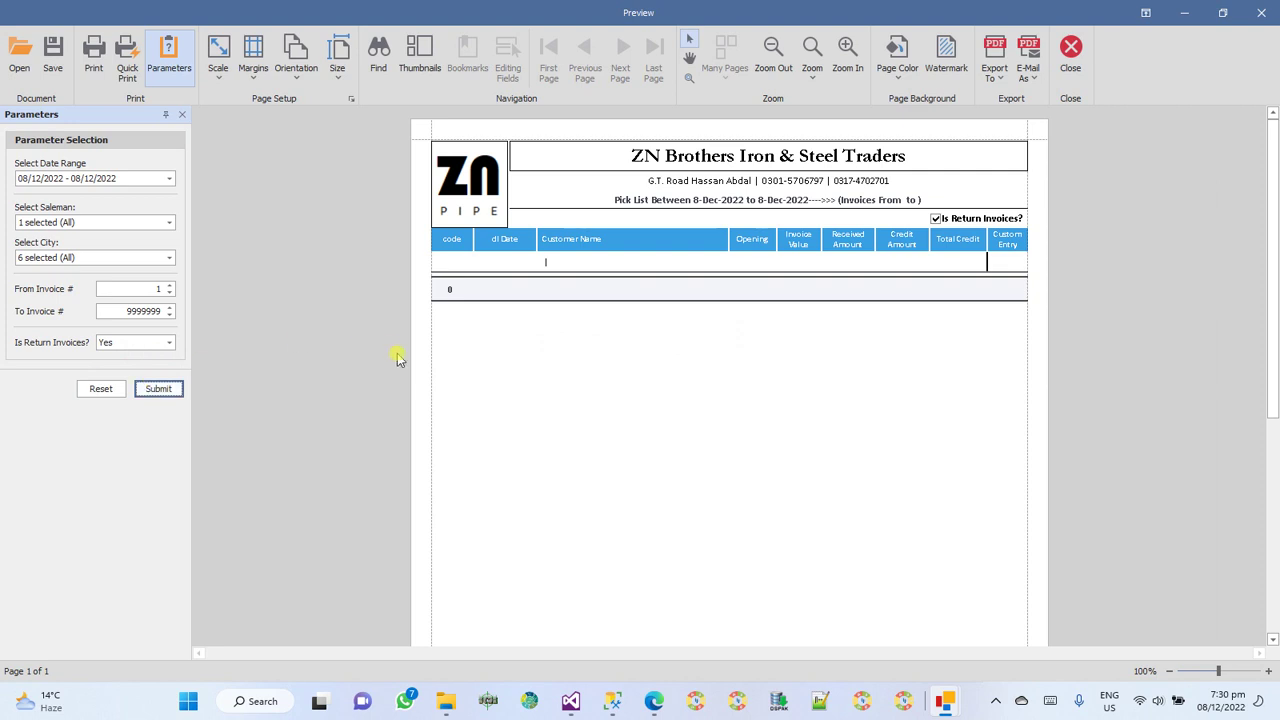
left_click(1072, 55)
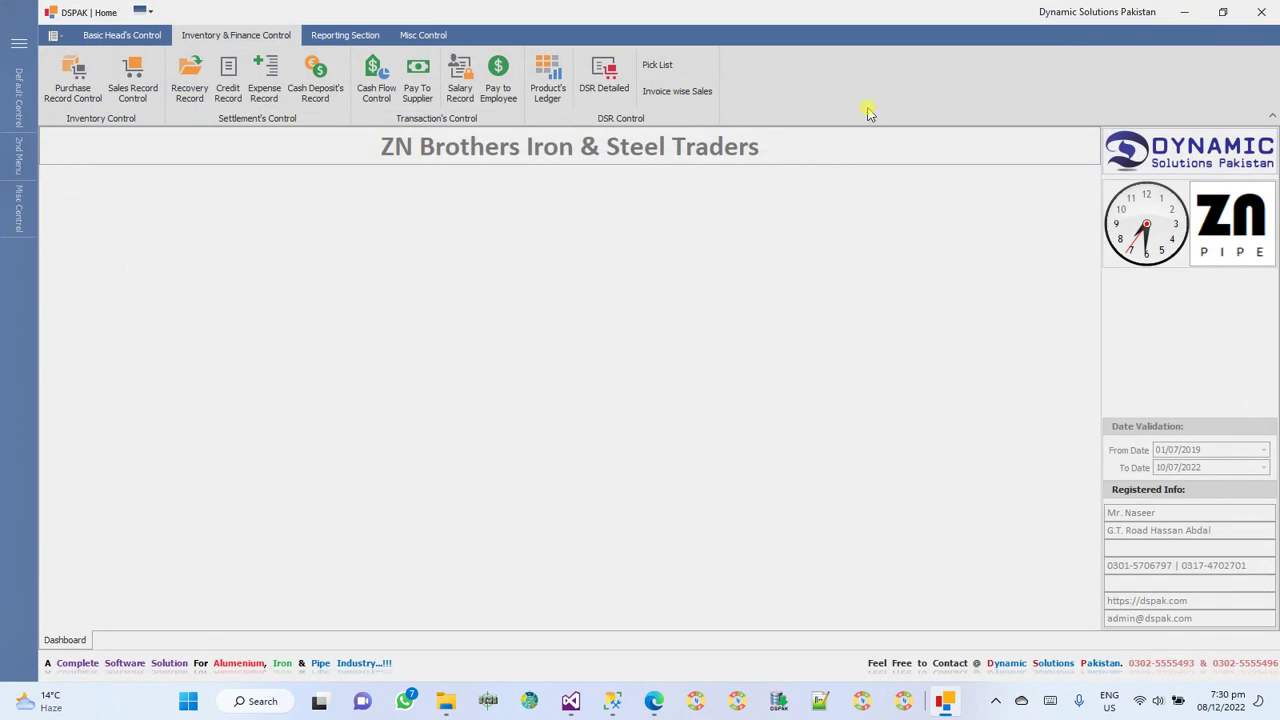
Generate the Invoice wise Sales report for 01/12/2022 to 08/12/2022 with all filters at their defaults.
left_click(674, 90)
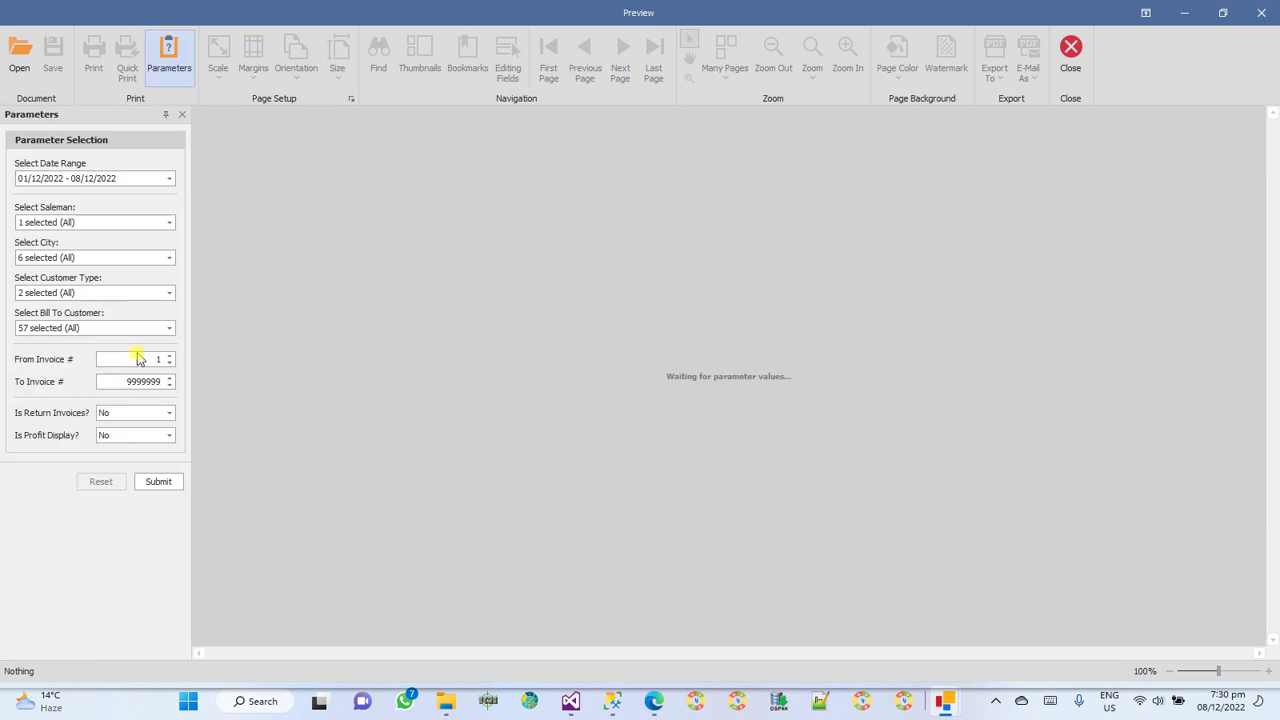
left_click(160, 484)
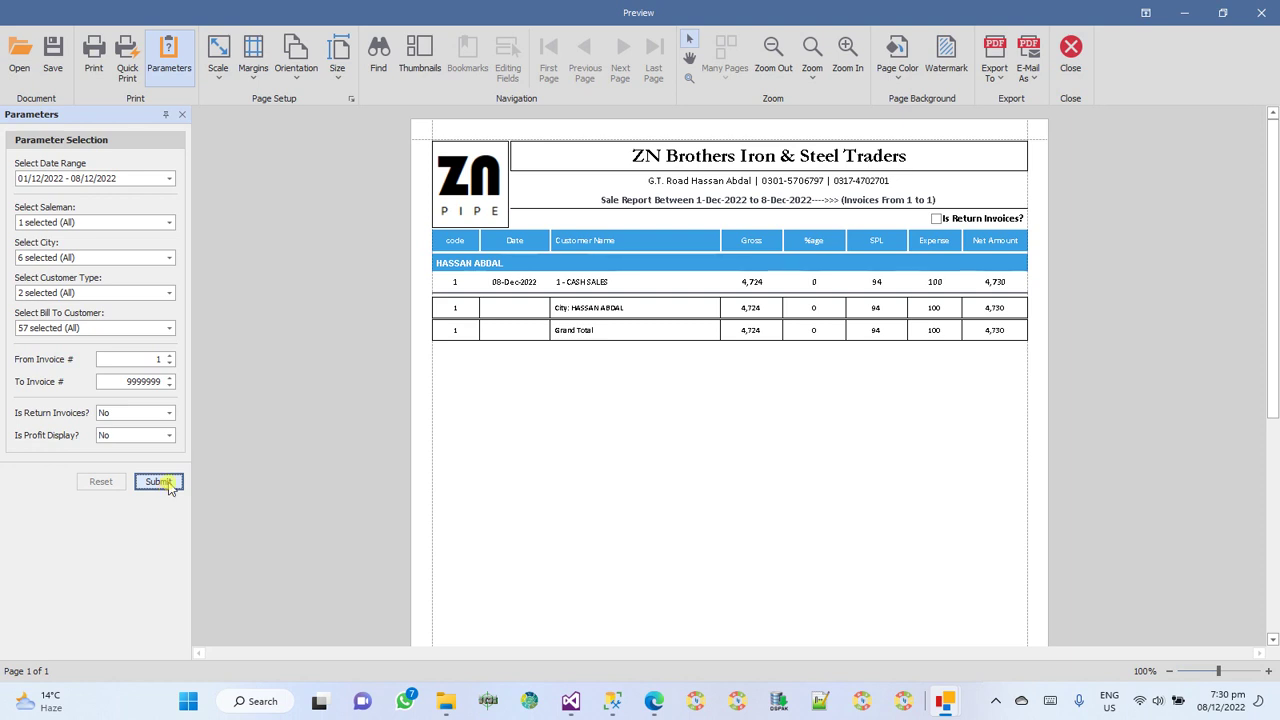
Examine the sales report's salesman, city, customer type and bill-to-customer filter choices without changing them.
left_click(104, 222)
left_click(103, 219)
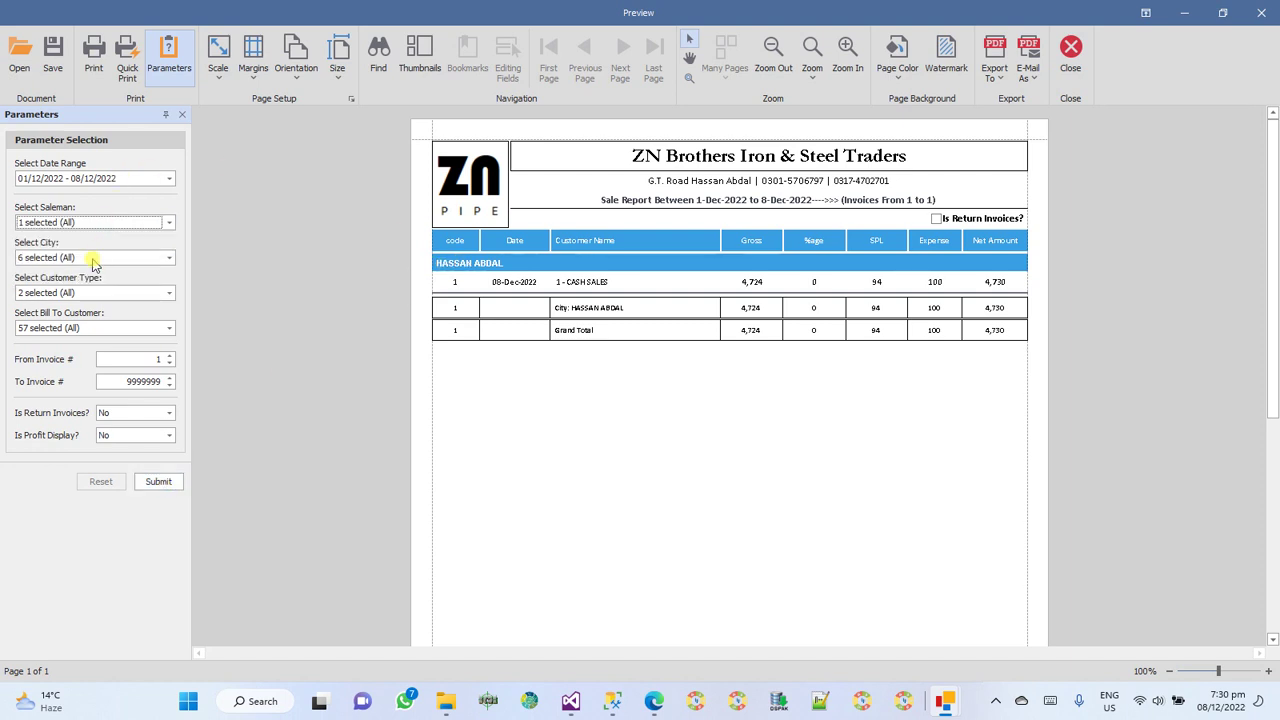
left_click(92, 258)
left_click(91, 259)
left_click(87, 289)
left_click(82, 291)
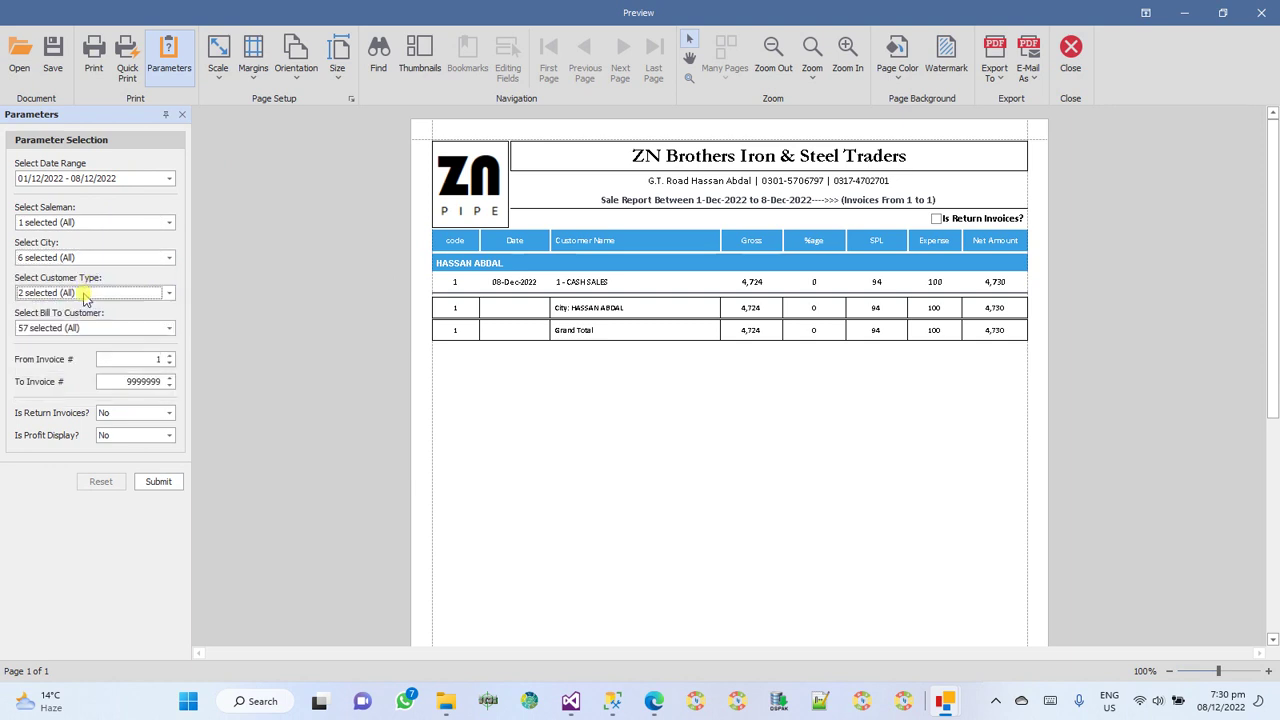
left_click(80, 329)
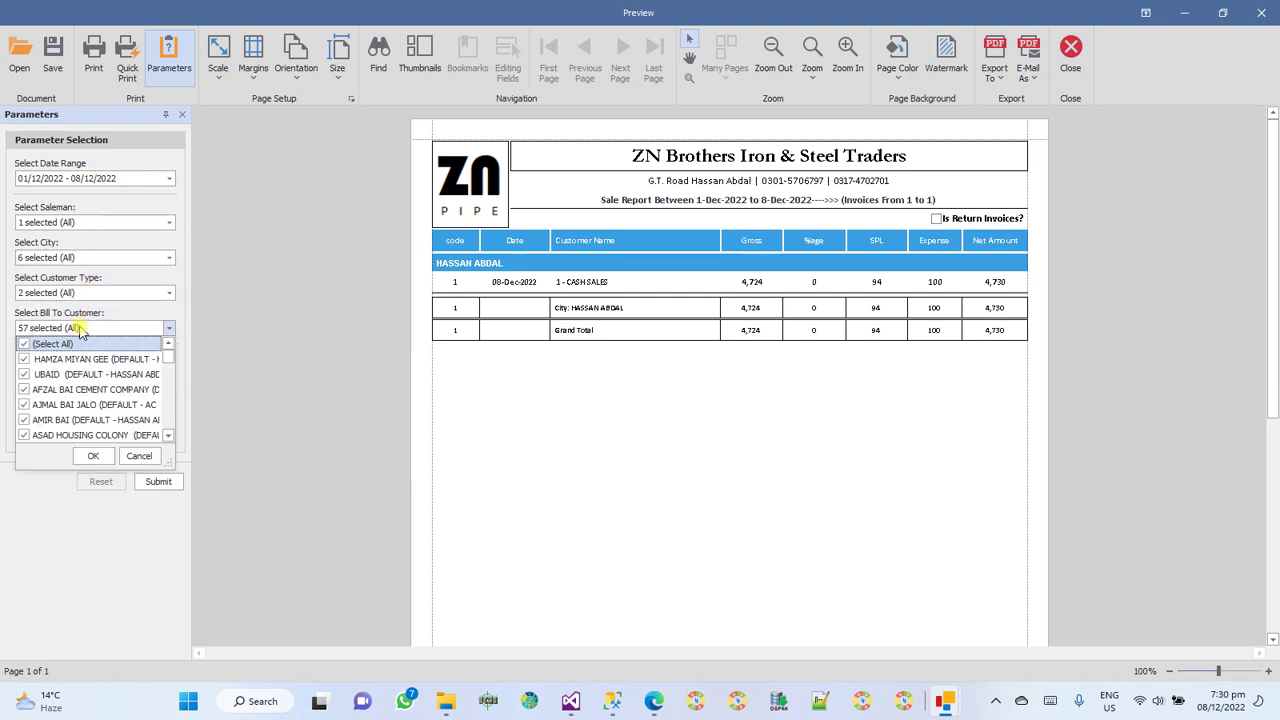
left_click(80, 329)
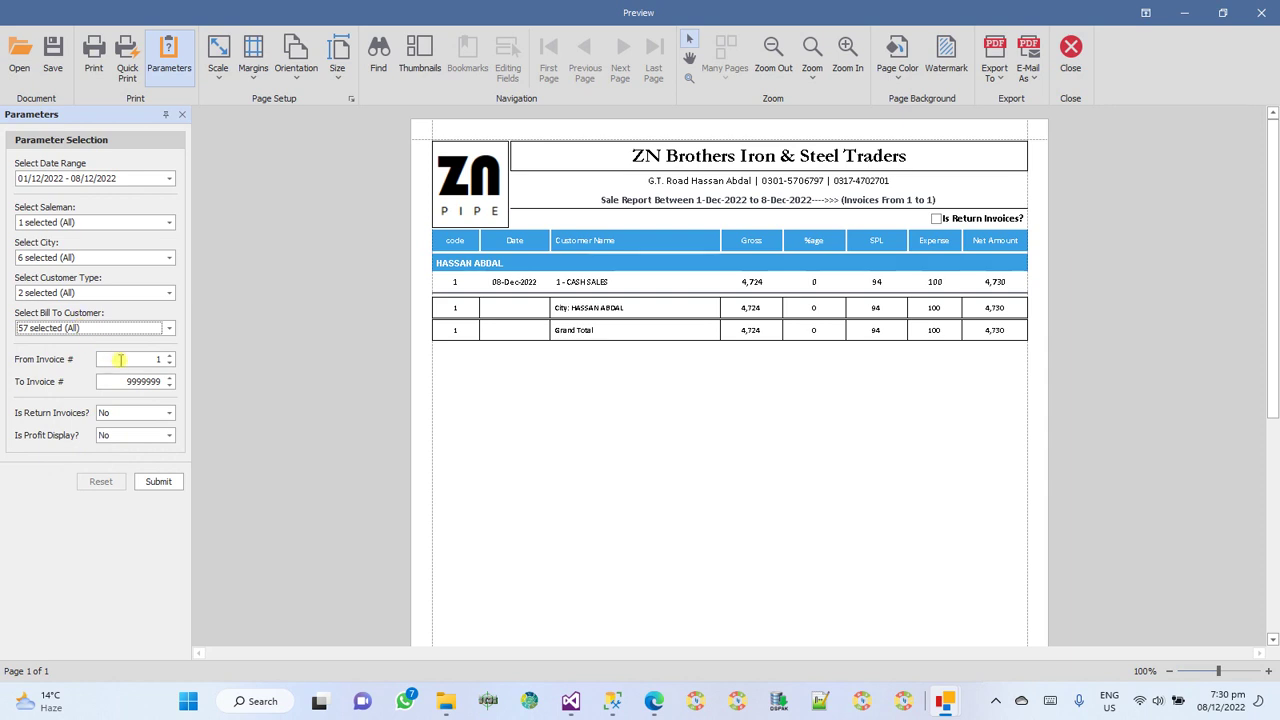
Set the sales report's date range to Today, 08/12/2022, regenerate it and close the report.
left_click(136, 178)
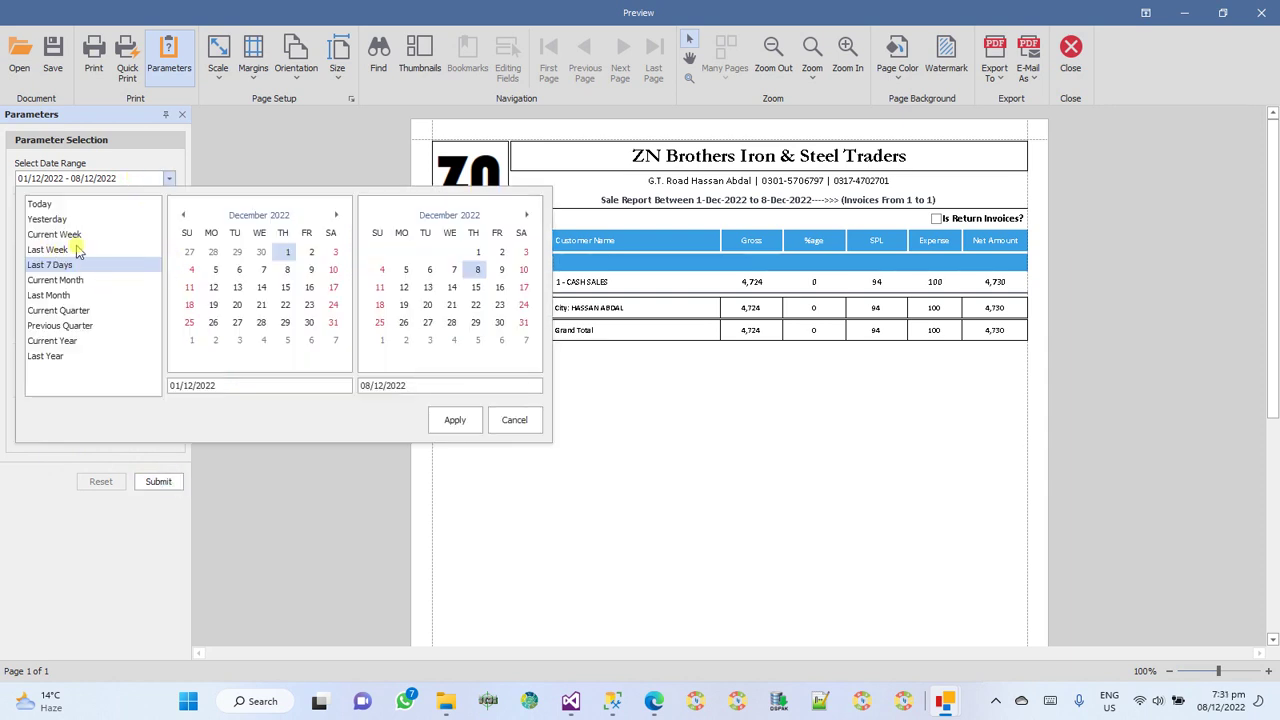
left_click(70, 204)
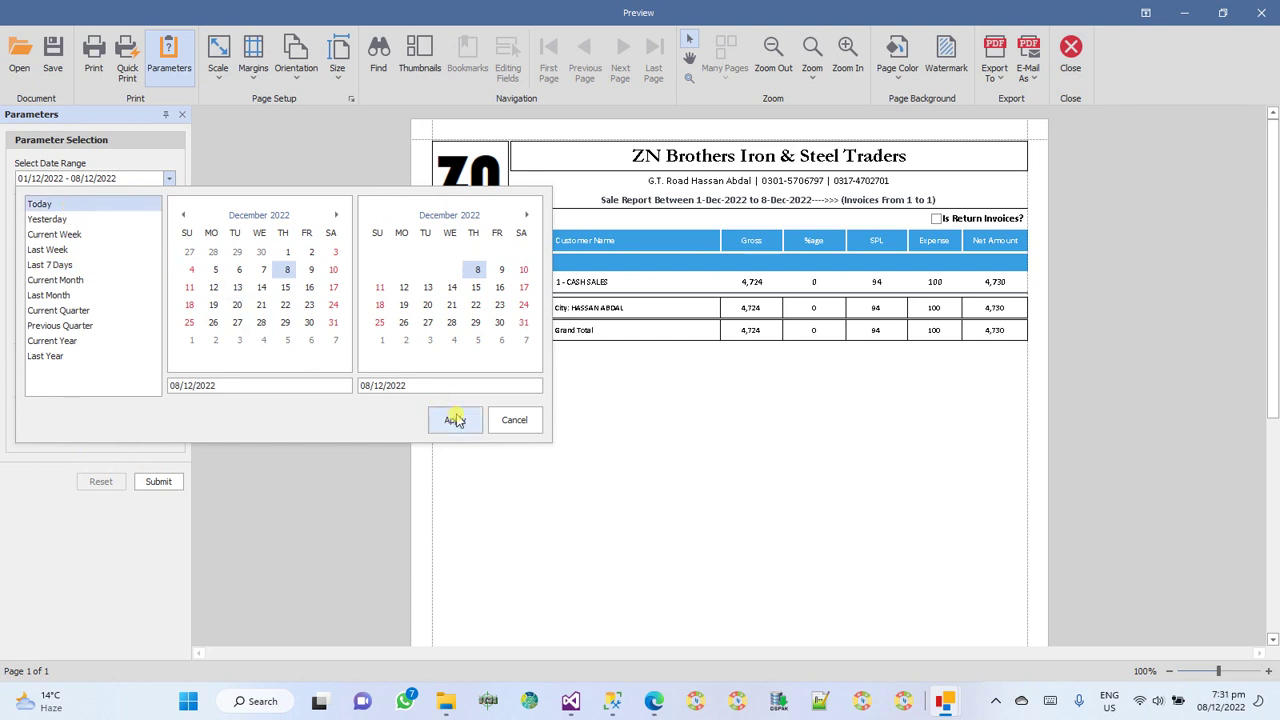
left_click(455, 420)
left_click(158, 482)
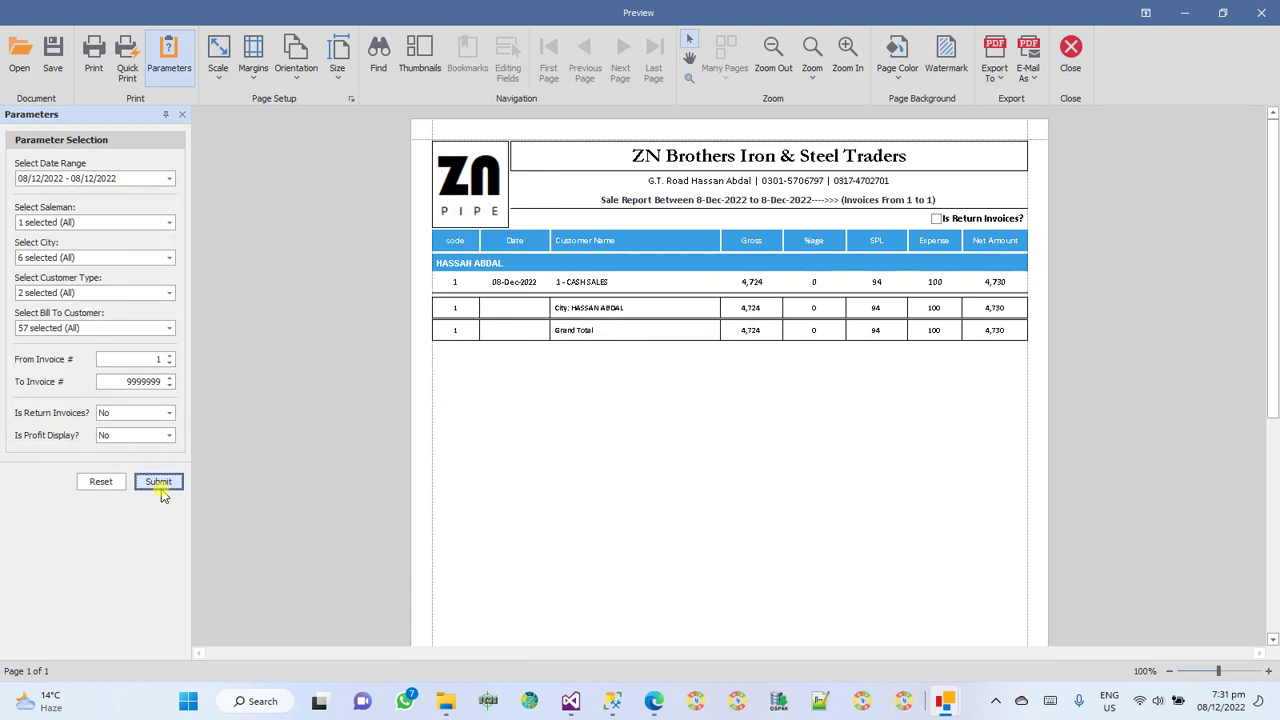
left_click(1068, 52)
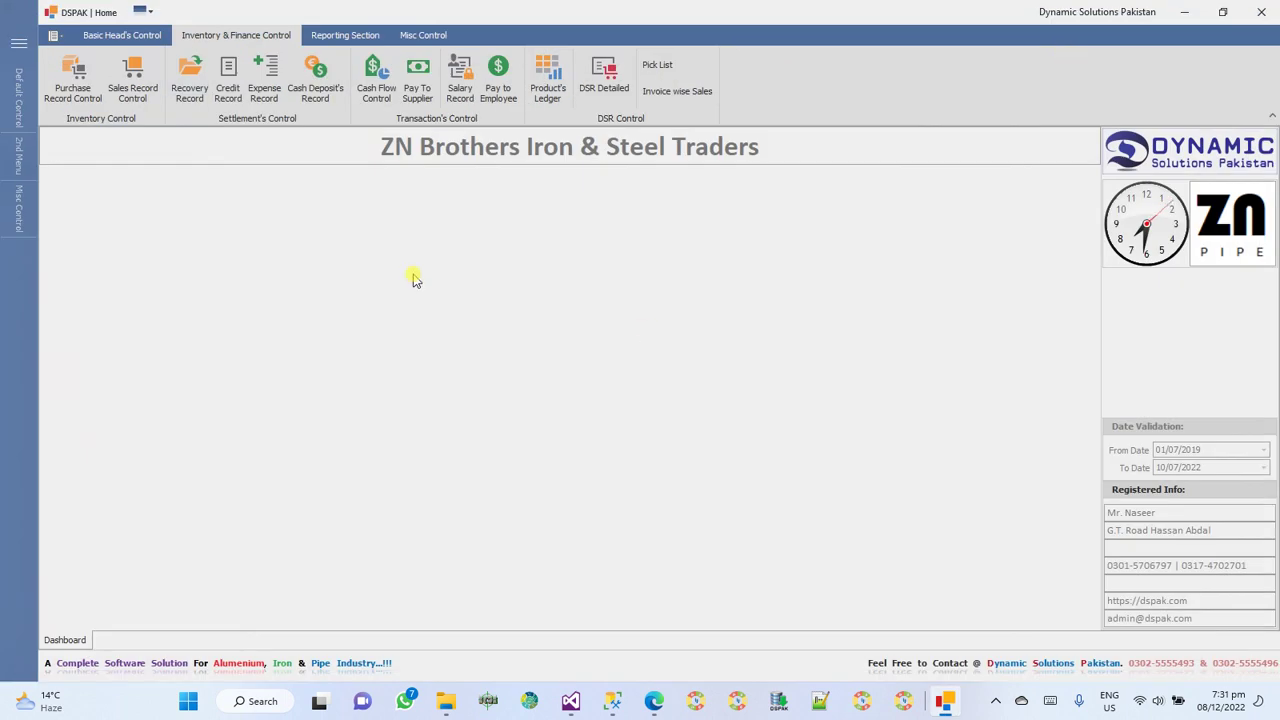
Generate the product ledger for 1/2 x 1/2 20g from 01/01/2022 to 08/12/2022, review its stock movements and close it.
left_click(550, 86)
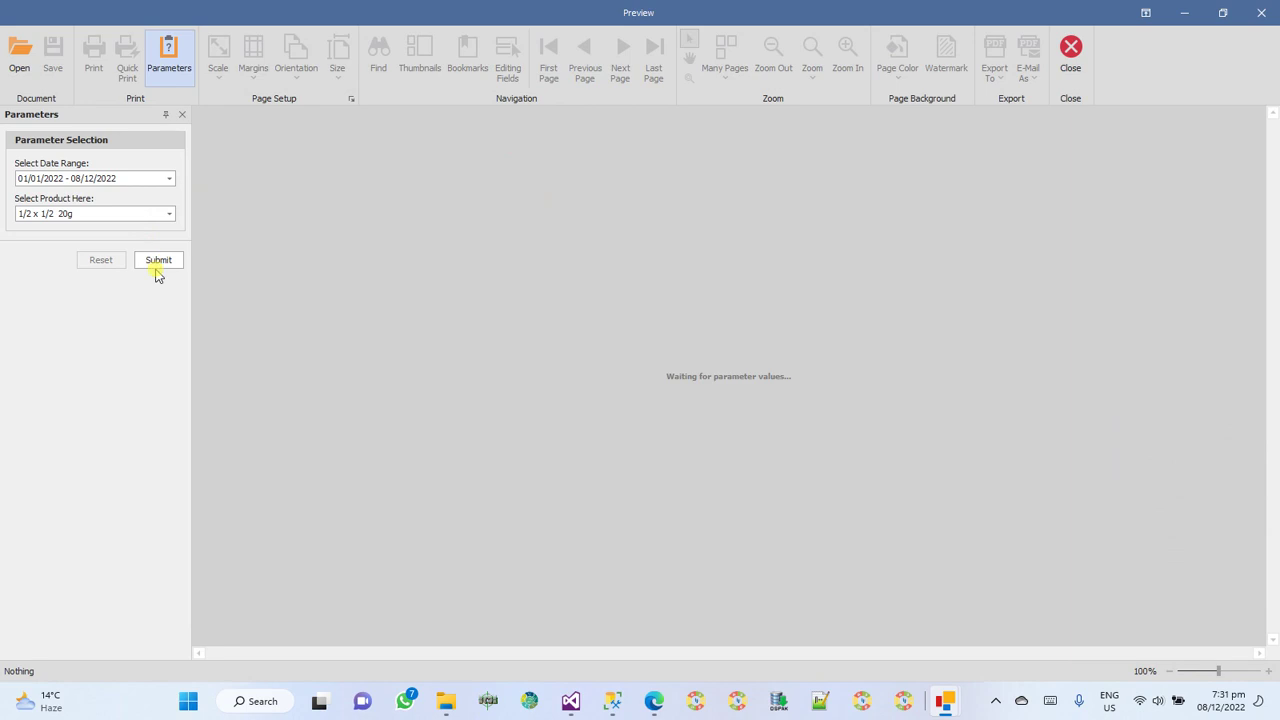
left_click(157, 262)
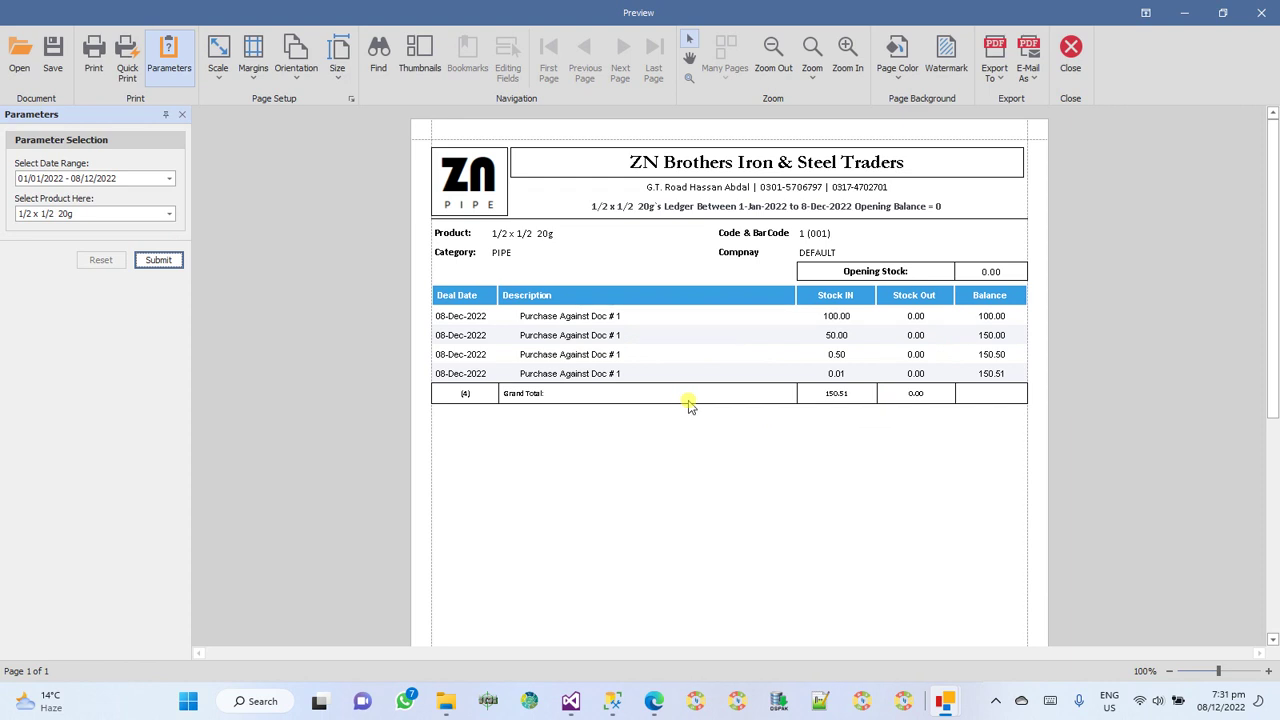
left_click(845, 276)
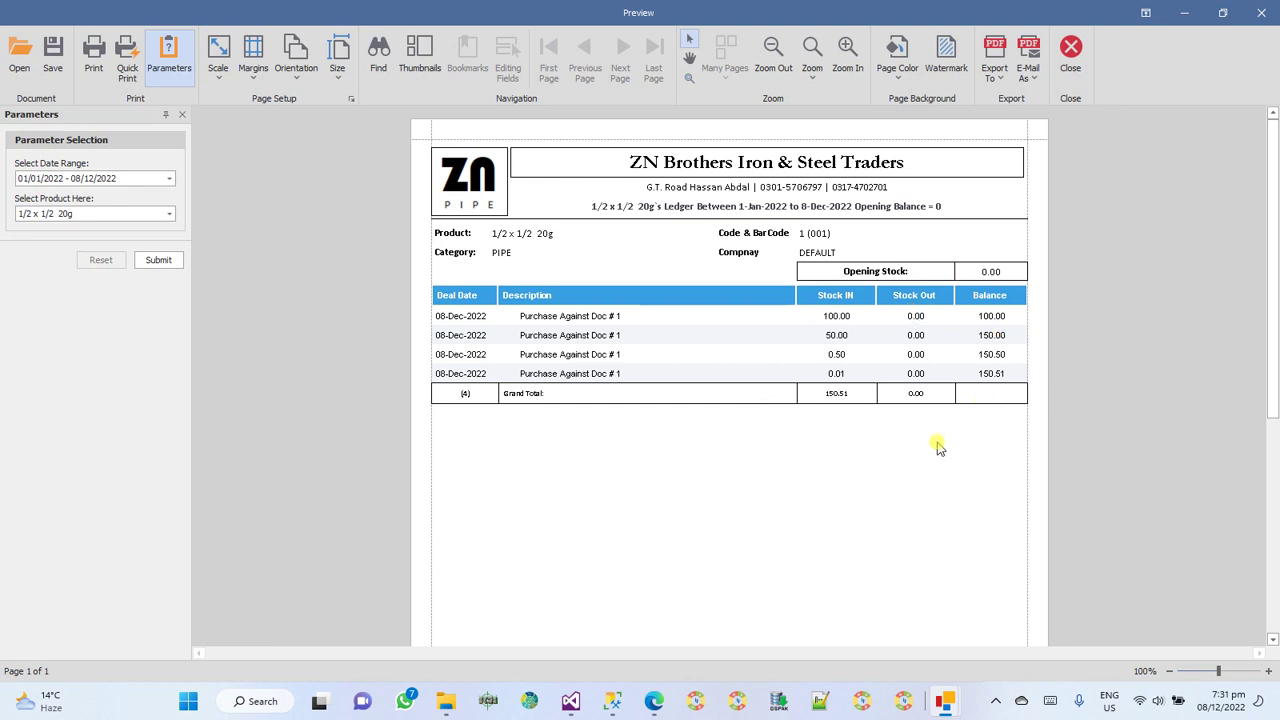
left_click(1071, 47)
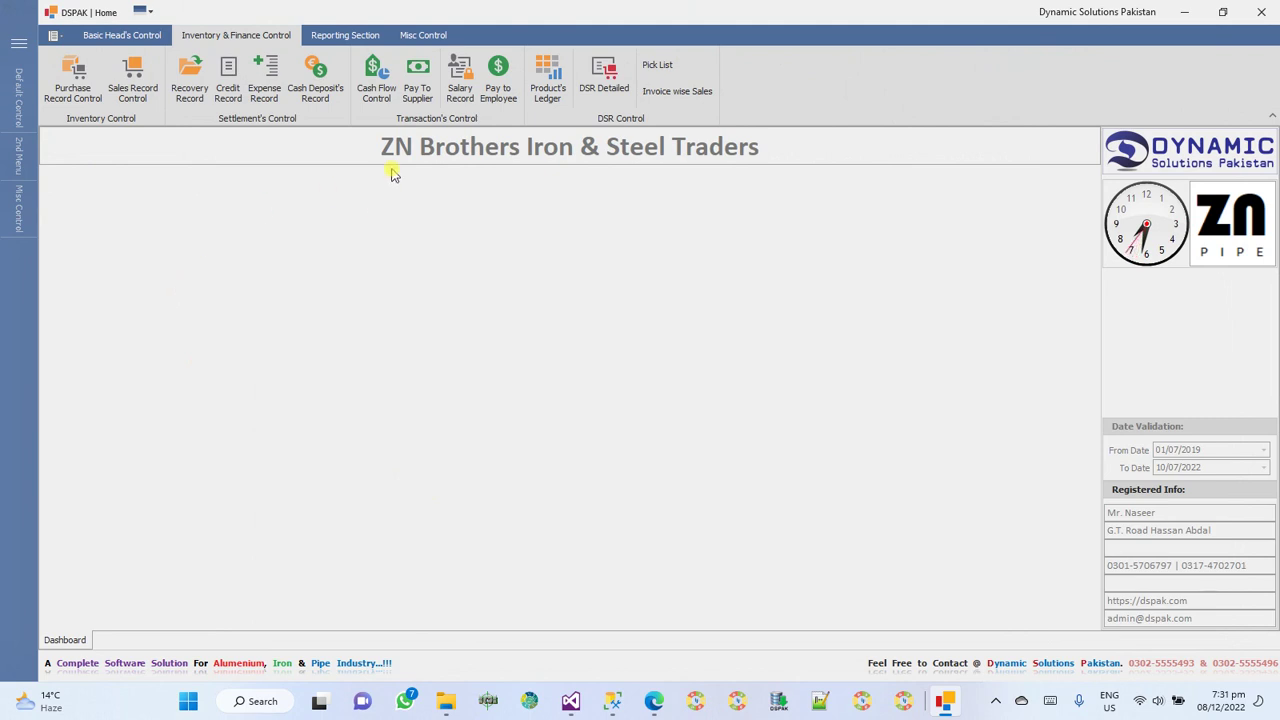
Start a salary record for an employee, look over its salary entry fields, and close it without saving.
left_click(470, 84)
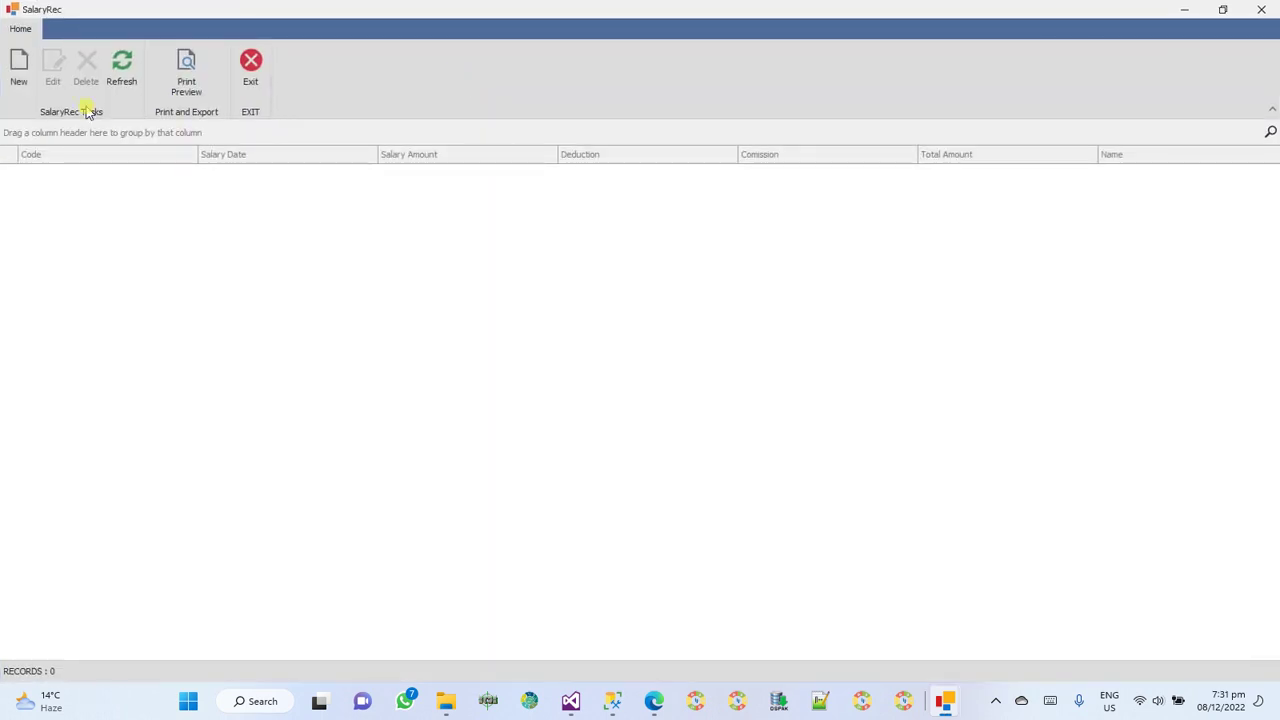
left_click(19, 63)
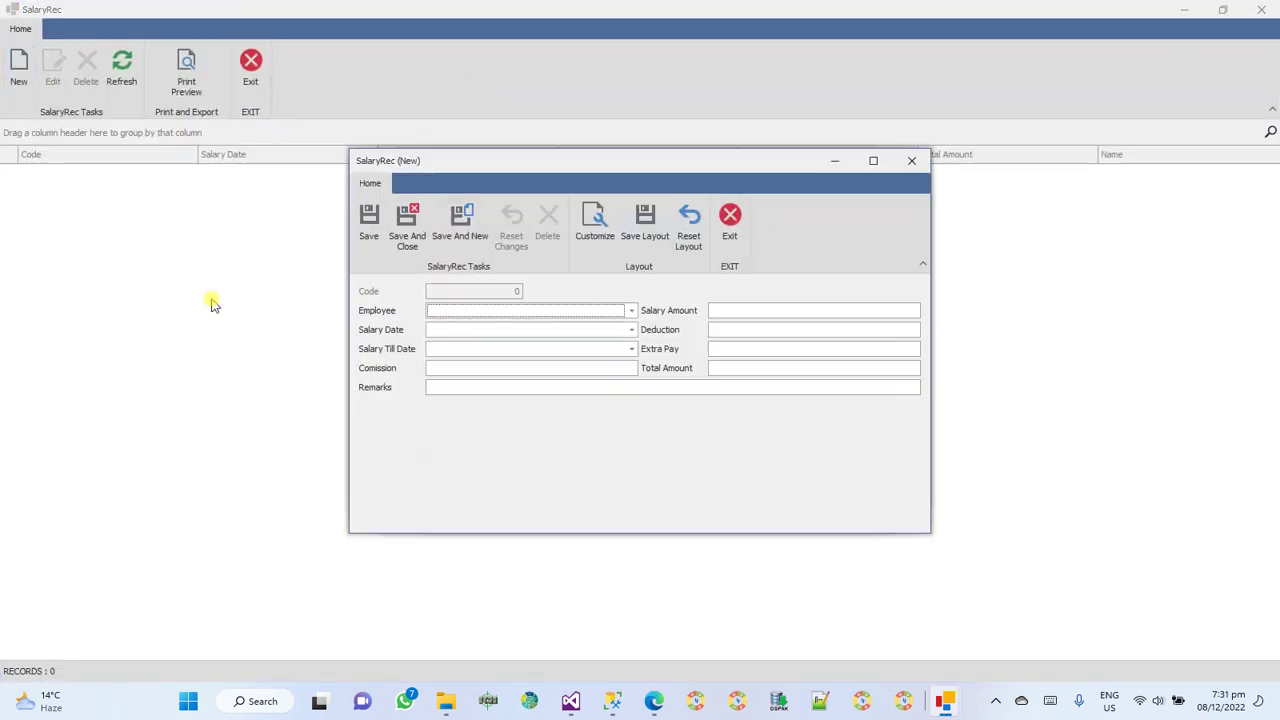
left_click(636, 312)
left_click(560, 346)
left_click(870, 315)
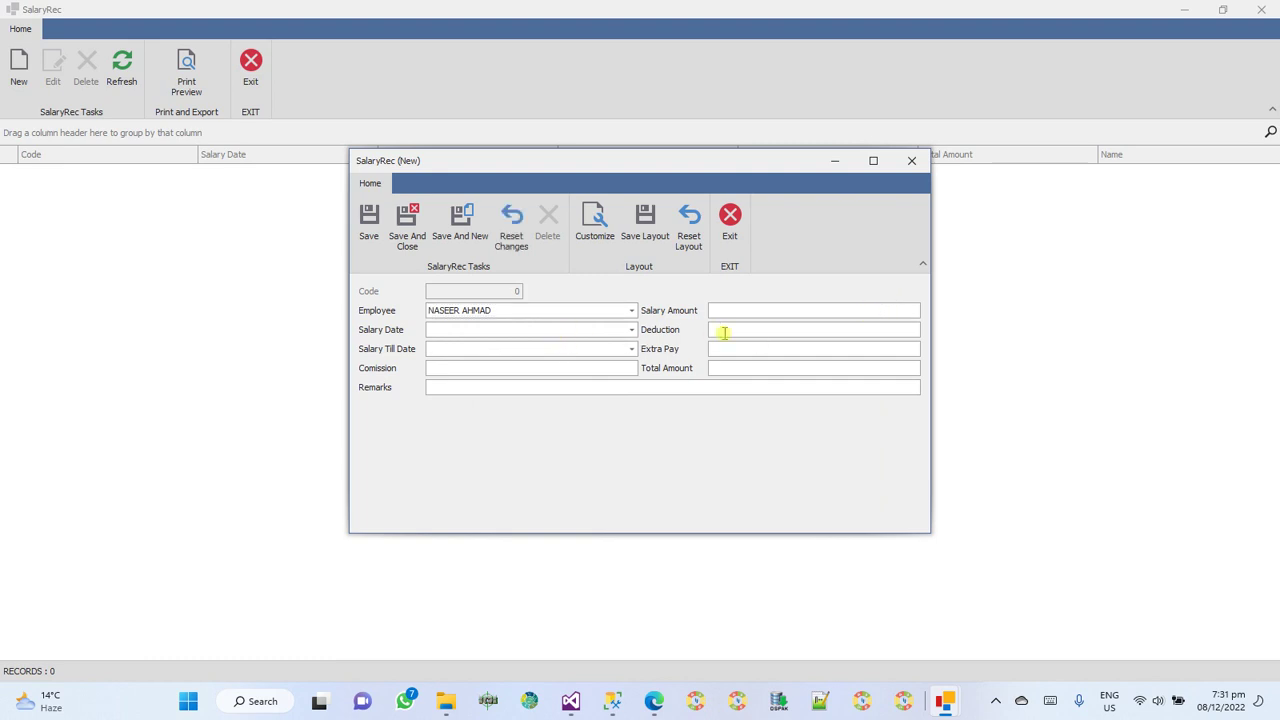
left_click(606, 366)
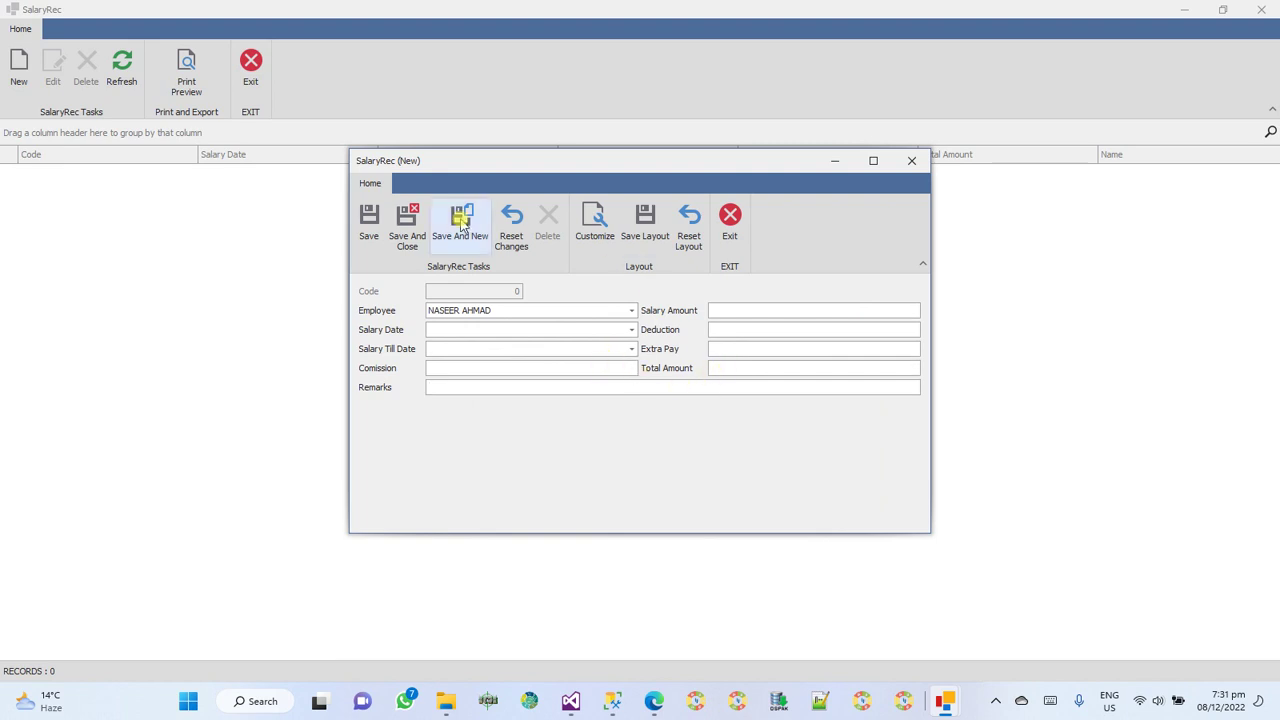
left_click(729, 215)
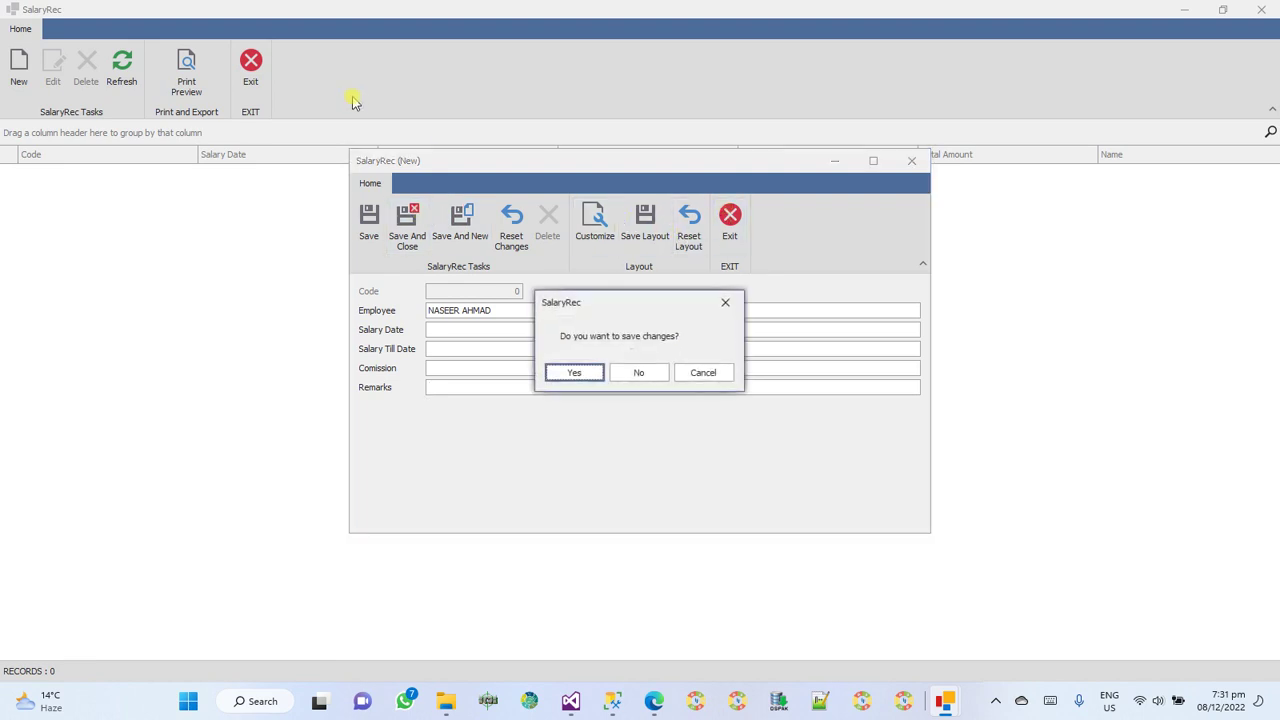
left_click(640, 372)
left_click(246, 66)
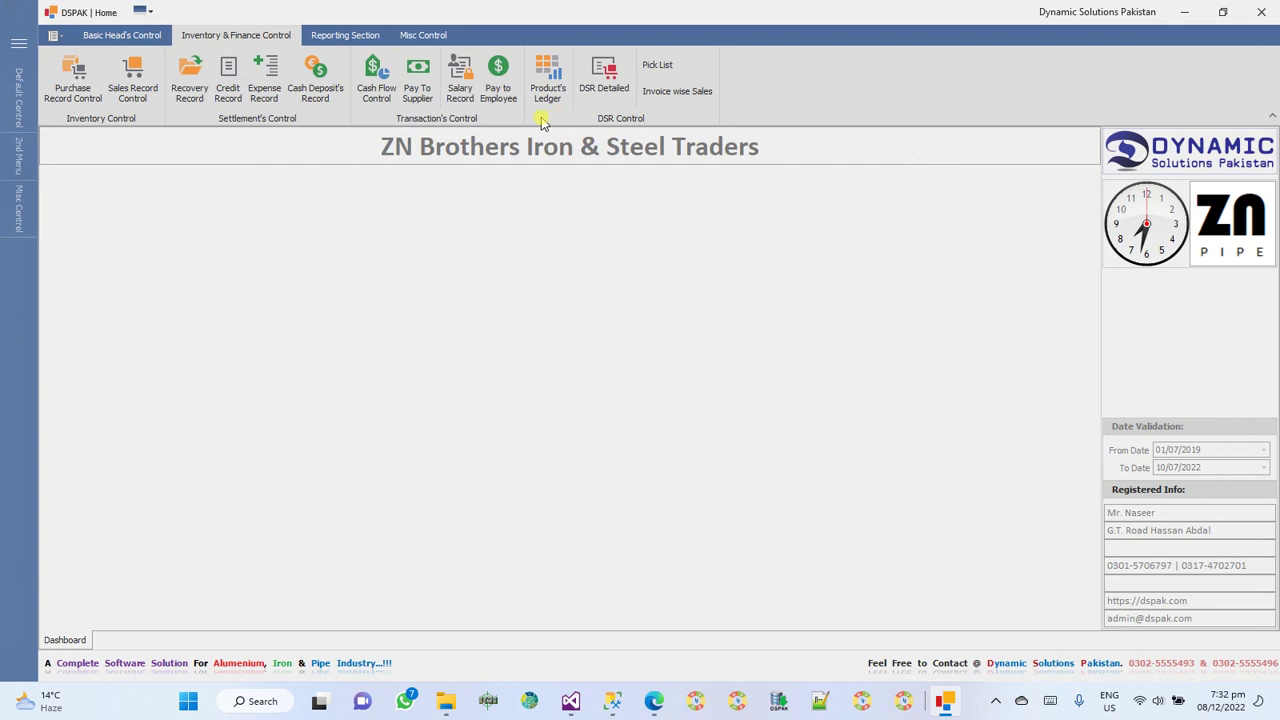
Delete the employee payment record dated 12/09/2021 and close the employee payment list.
left_click(500, 74)
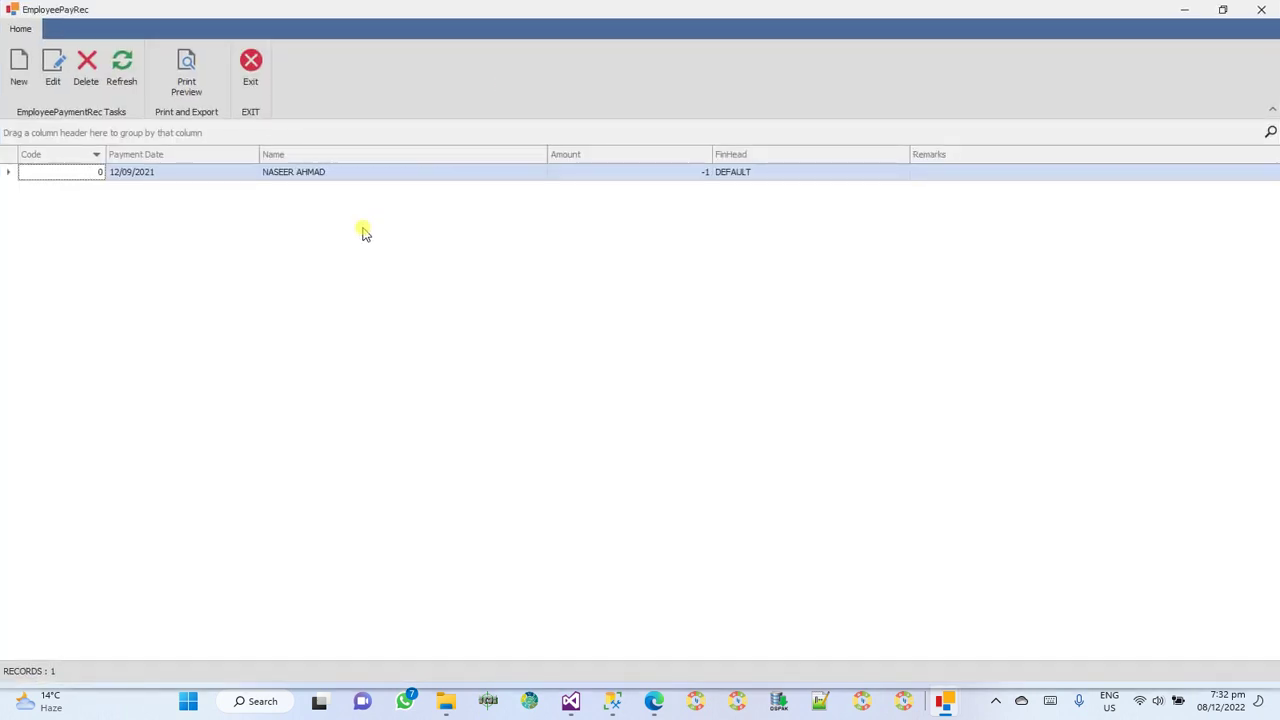
double_click(338, 171)
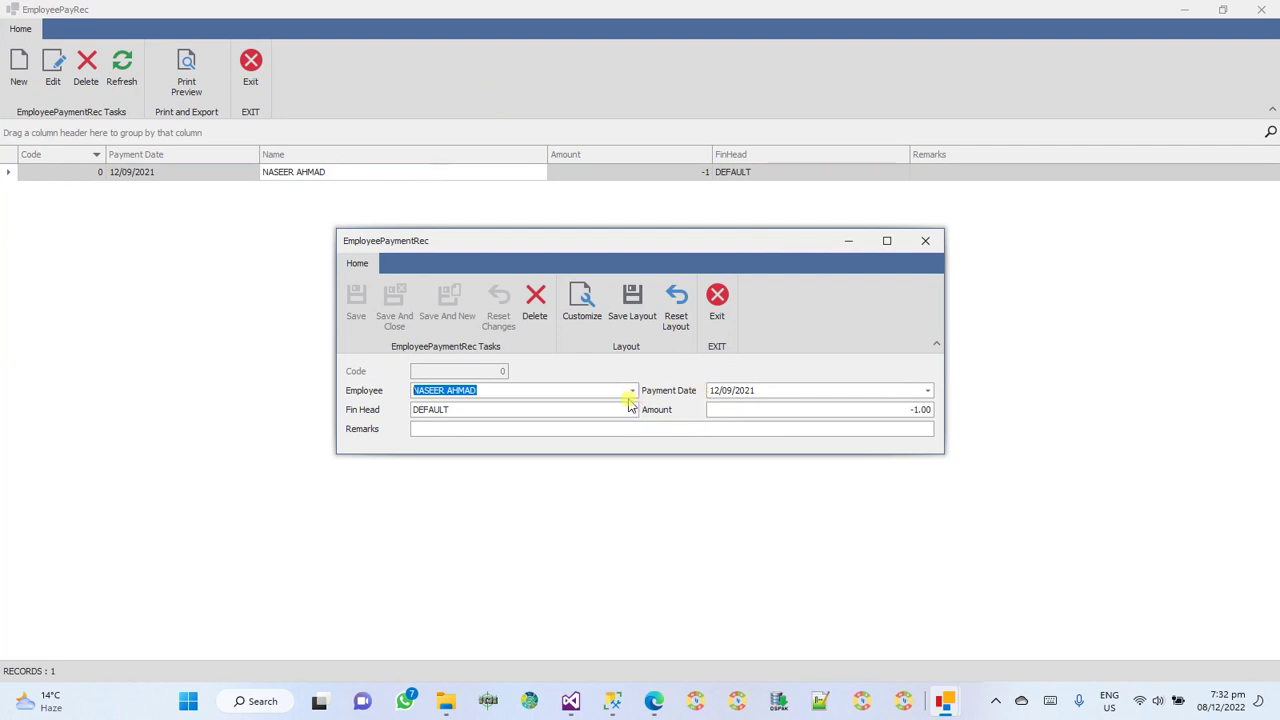
left_click(535, 300)
left_click(607, 372)
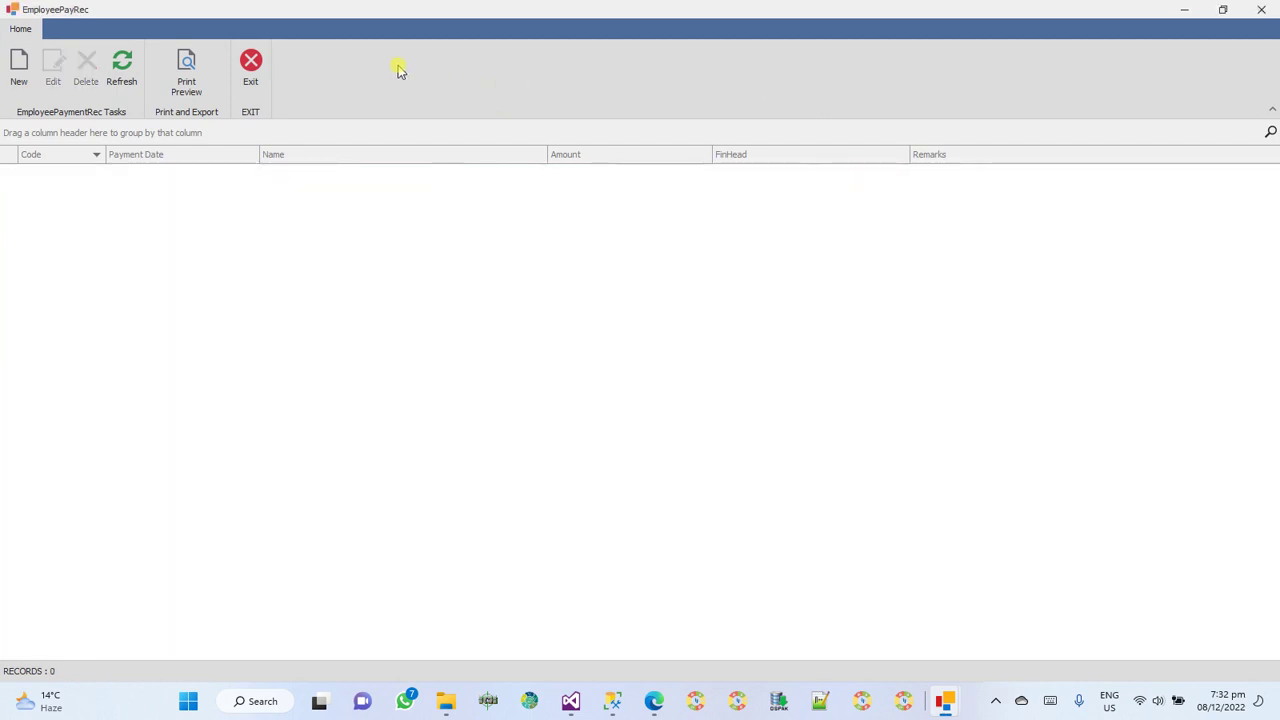
left_click(258, 70)
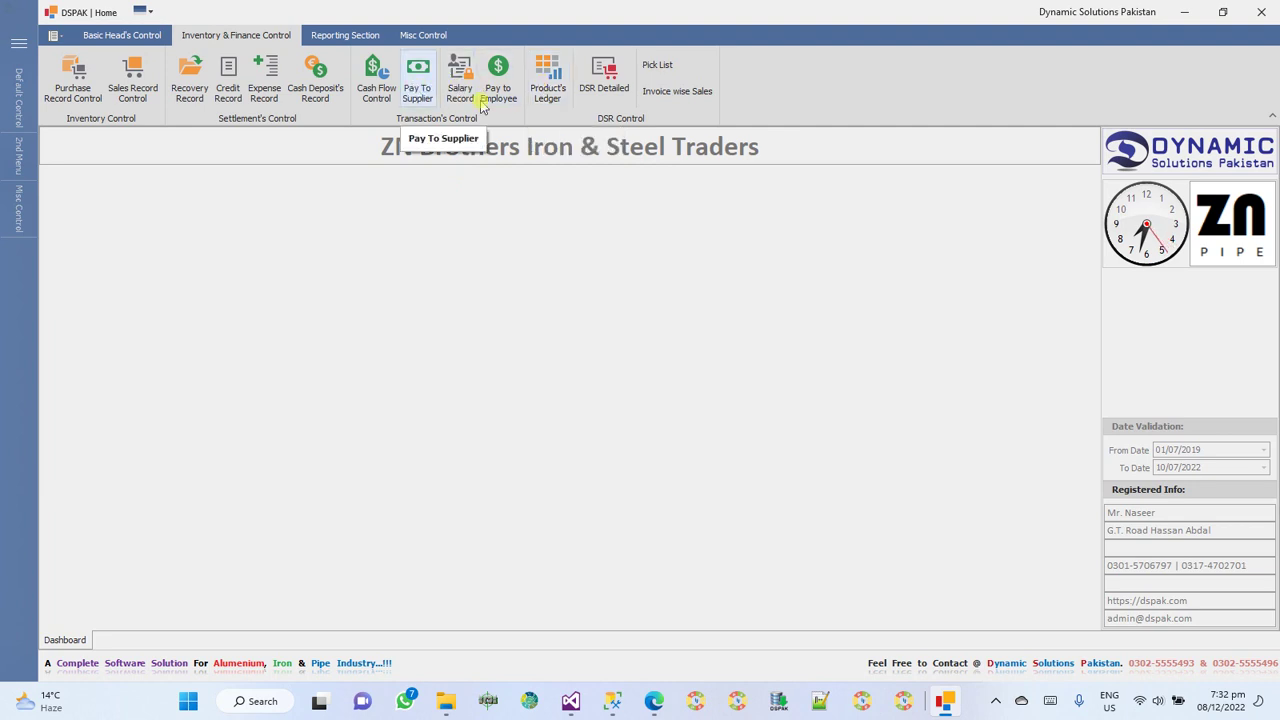
Generate the product ledger for 1 x 3 21G from 01/01/2022 to 08/12/2022.
left_click(540, 91)
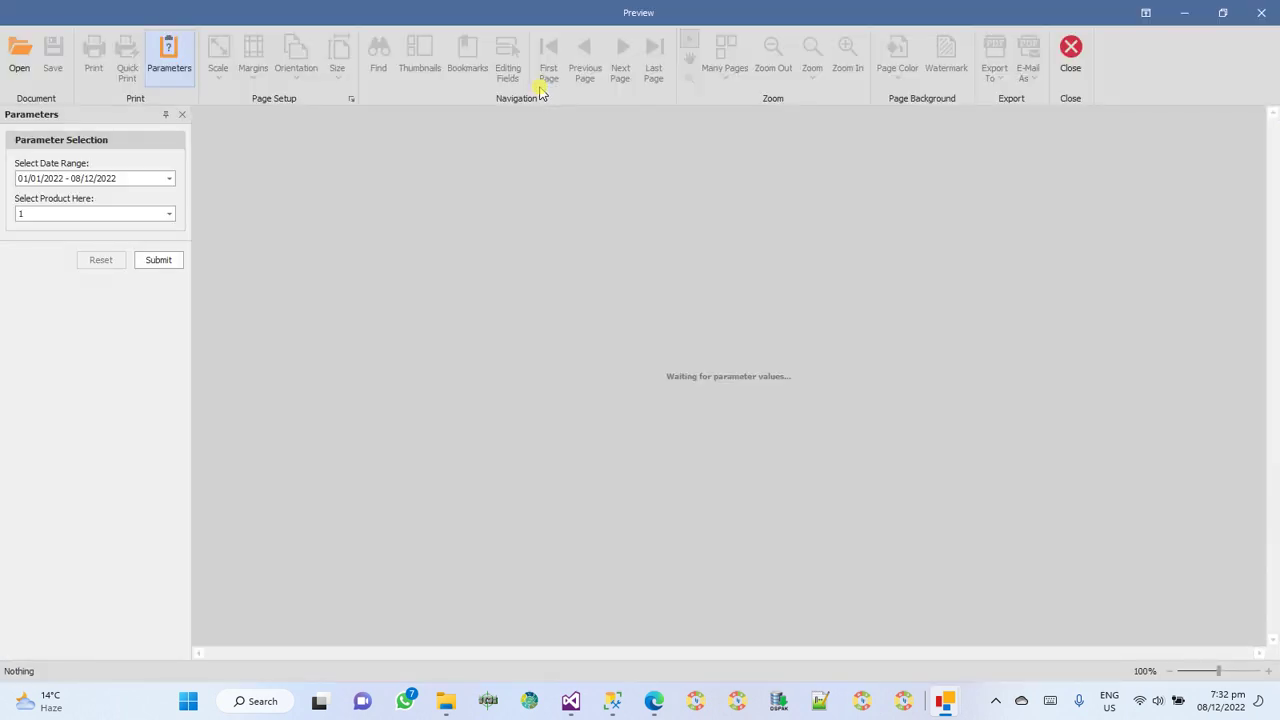
left_click(169, 214)
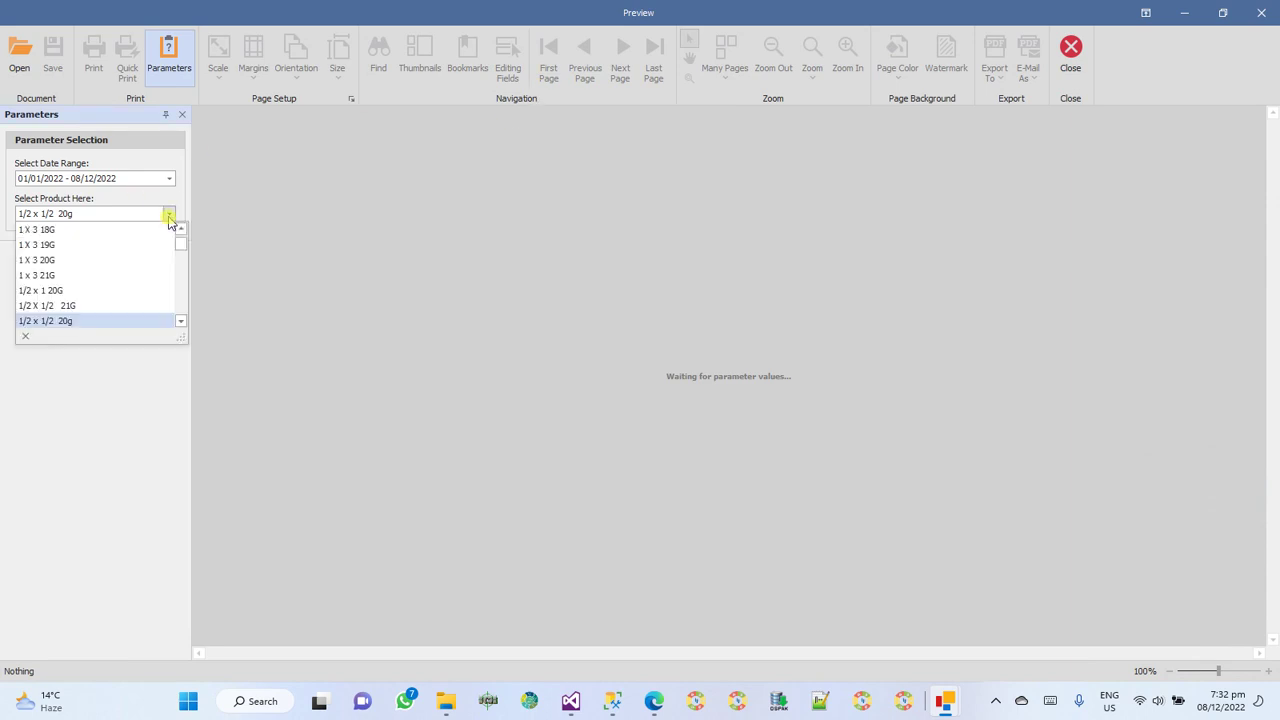
left_click(126, 276)
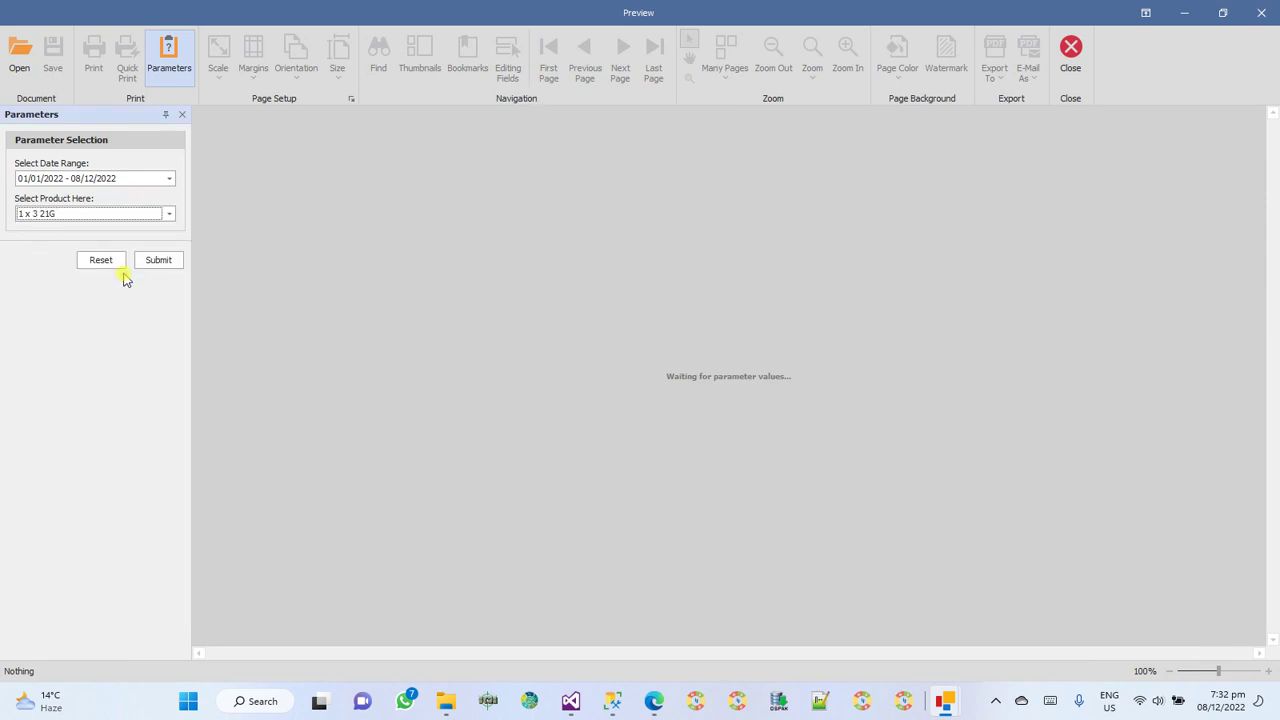
left_click(148, 266)
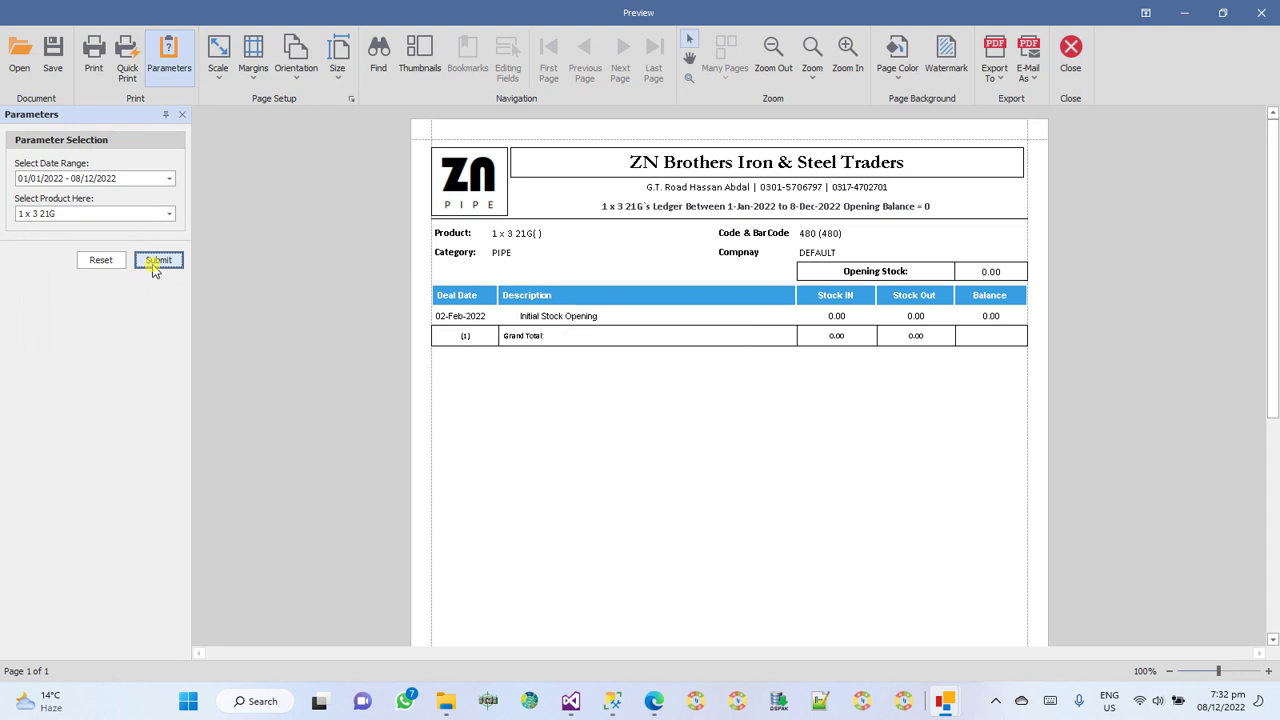
Regenerate the product ledger for 1/2 x 1/2 20g, review its stock movements and close the report.
left_click(169, 216)
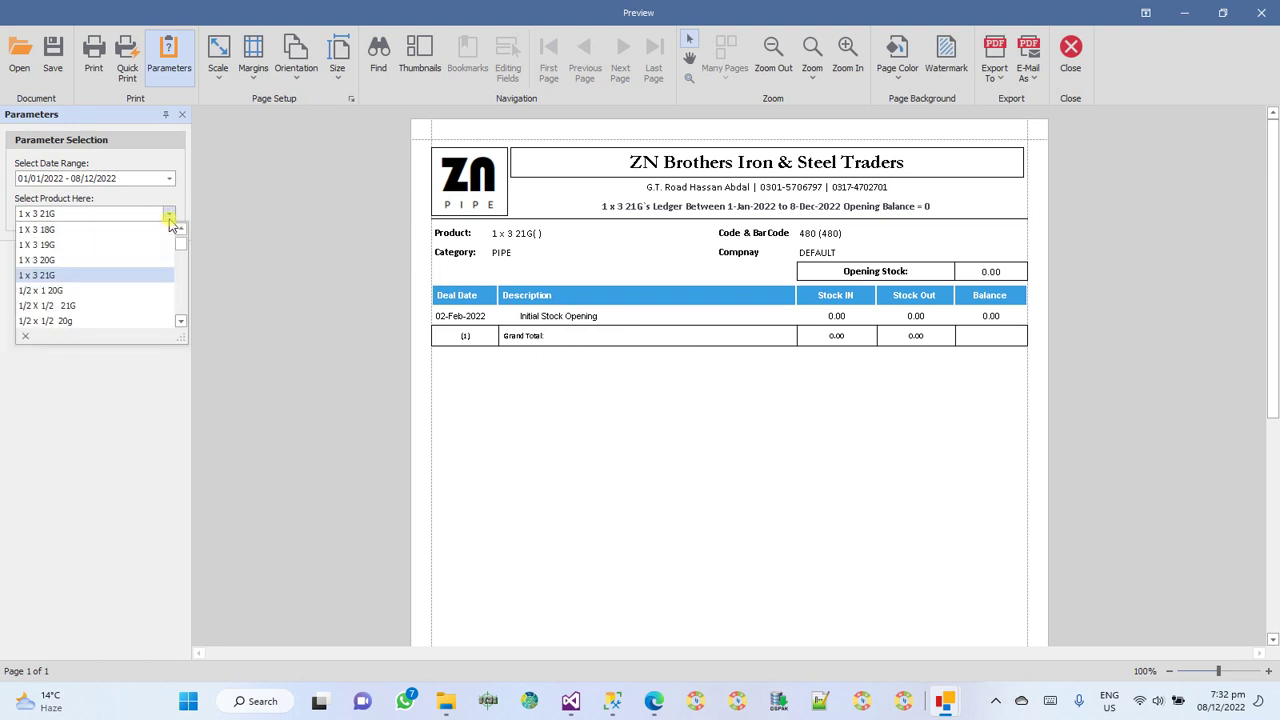
left_click(109, 321)
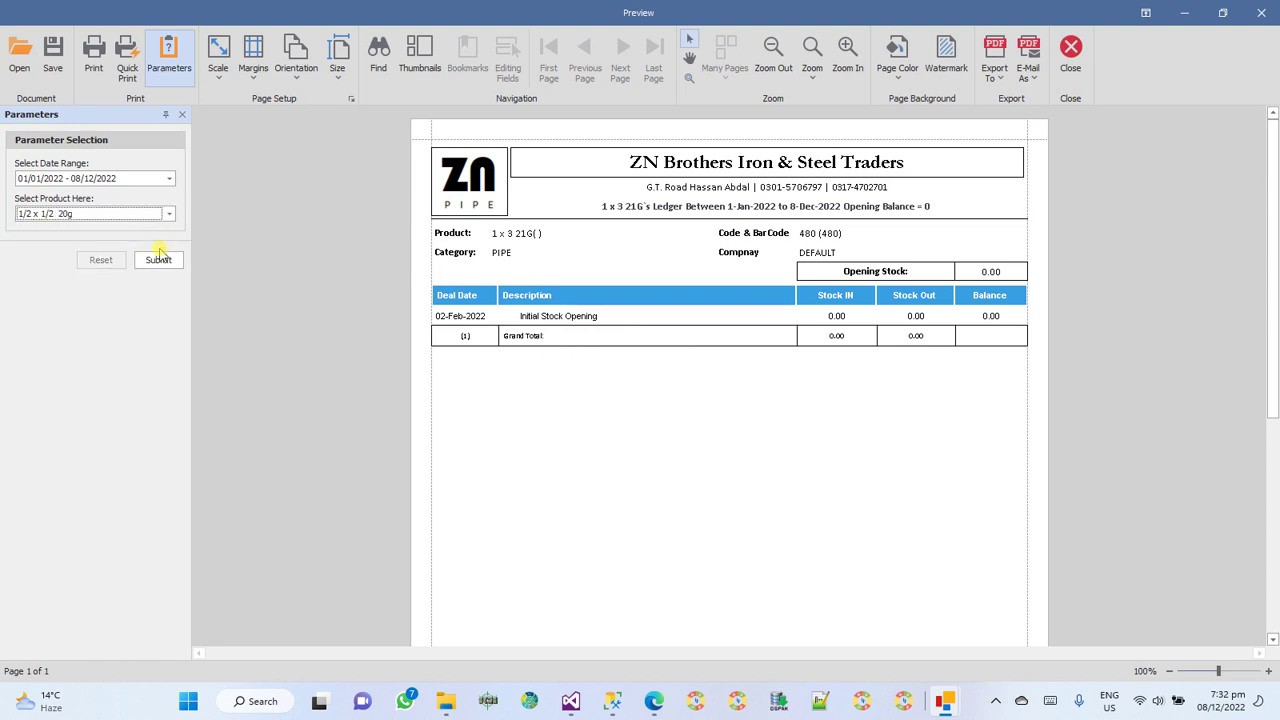
left_click(158, 258)
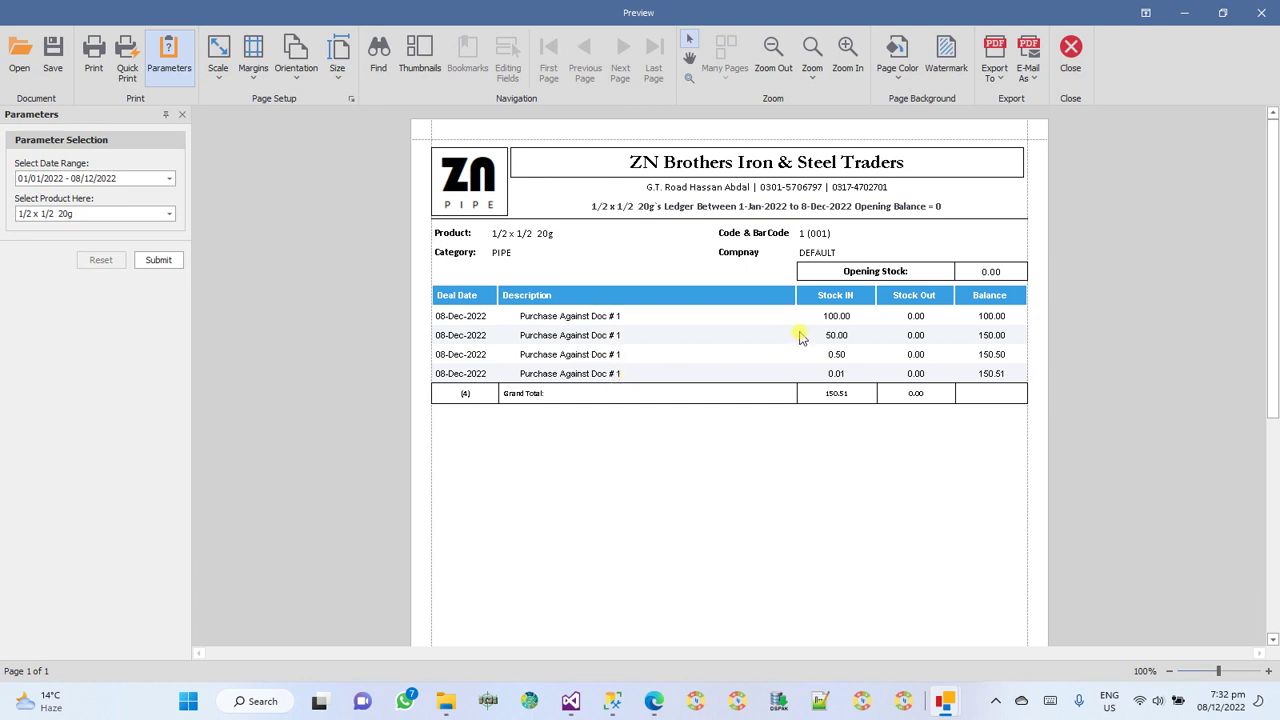
left_click(1070, 55)
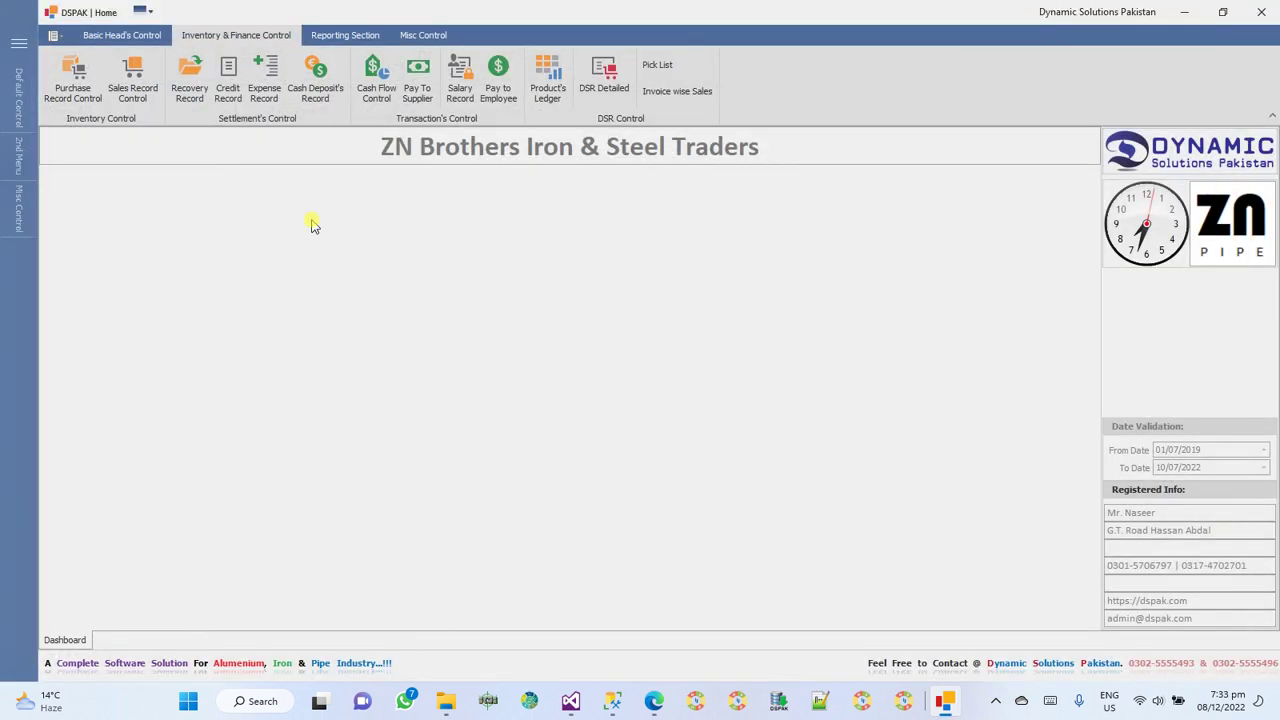
Open the CASH SALES invoice dated 08/12/2022 for editing and add item 001 as a new line.
left_click(145, 92)
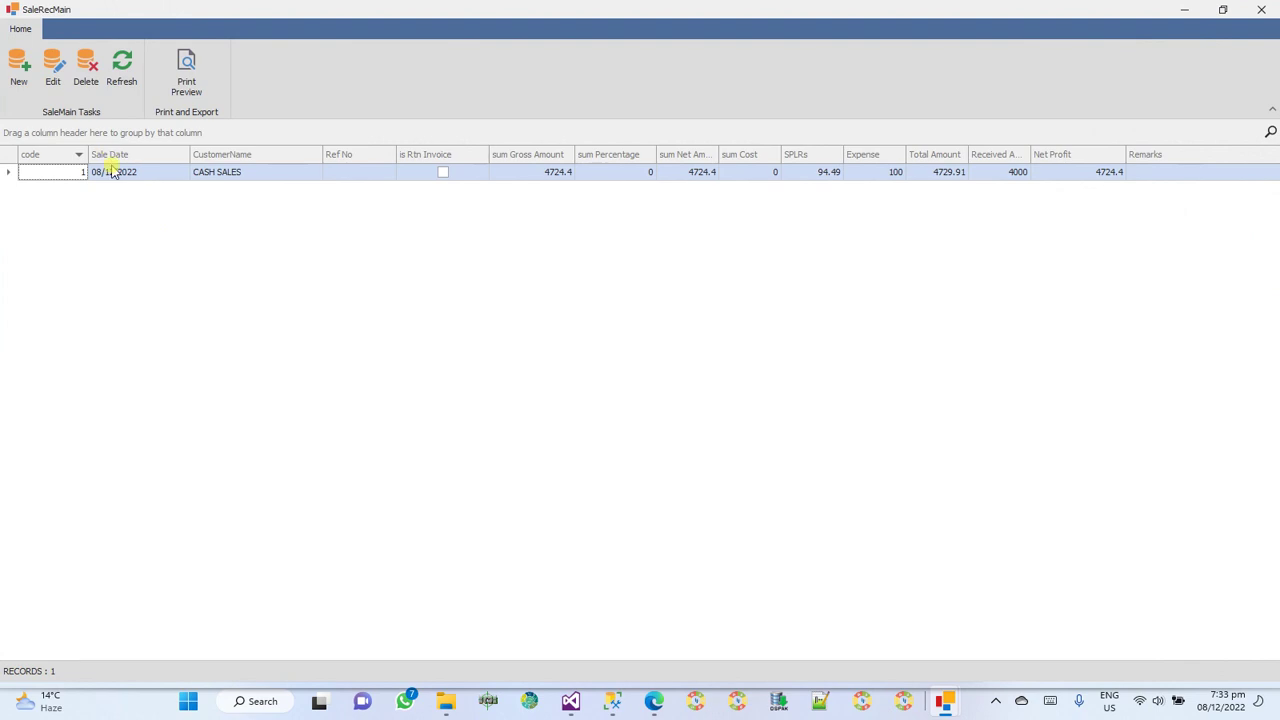
double_click(113, 172)
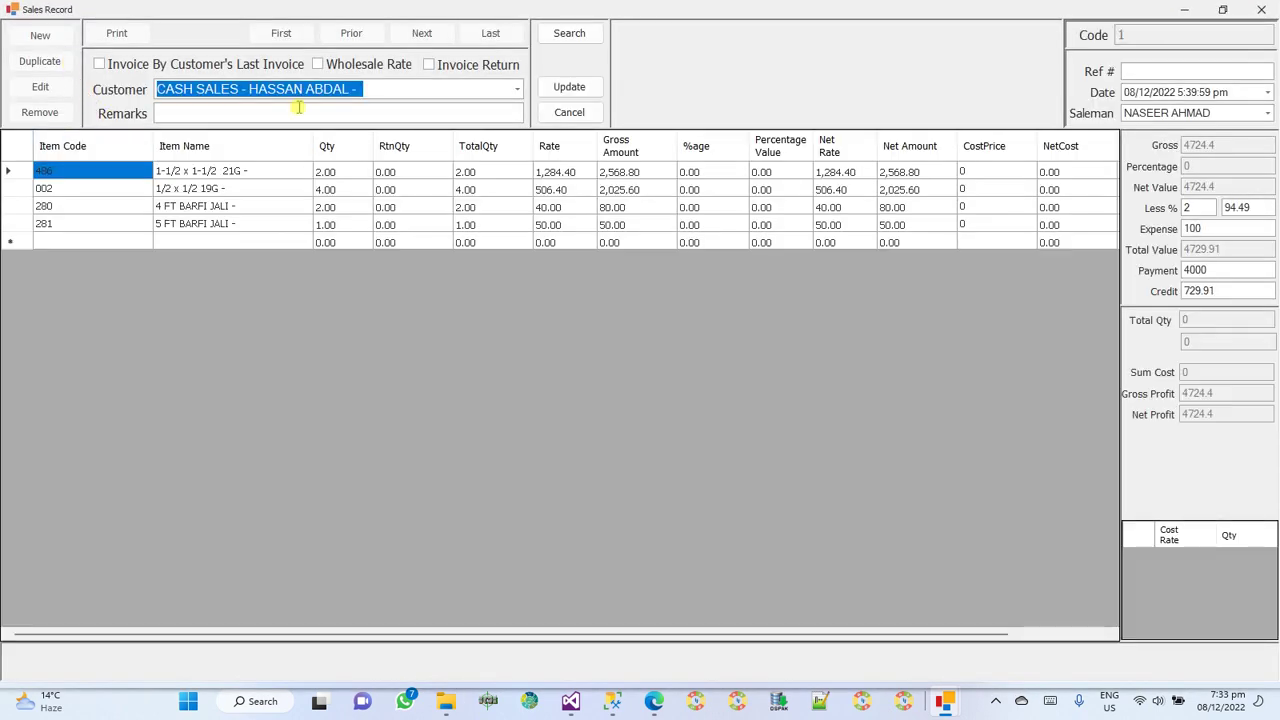
left_click(180, 249)
left_click(119, 247)
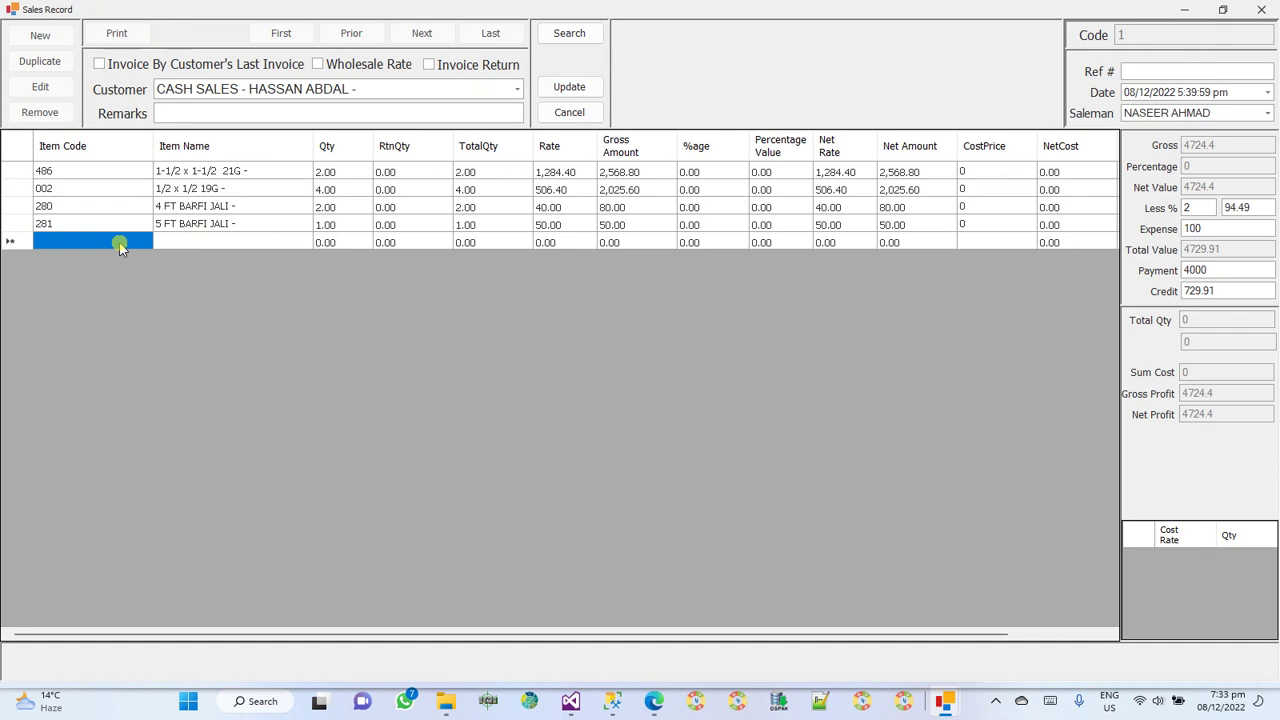
type("001")
key("Return")
key("Return")
key("Return")
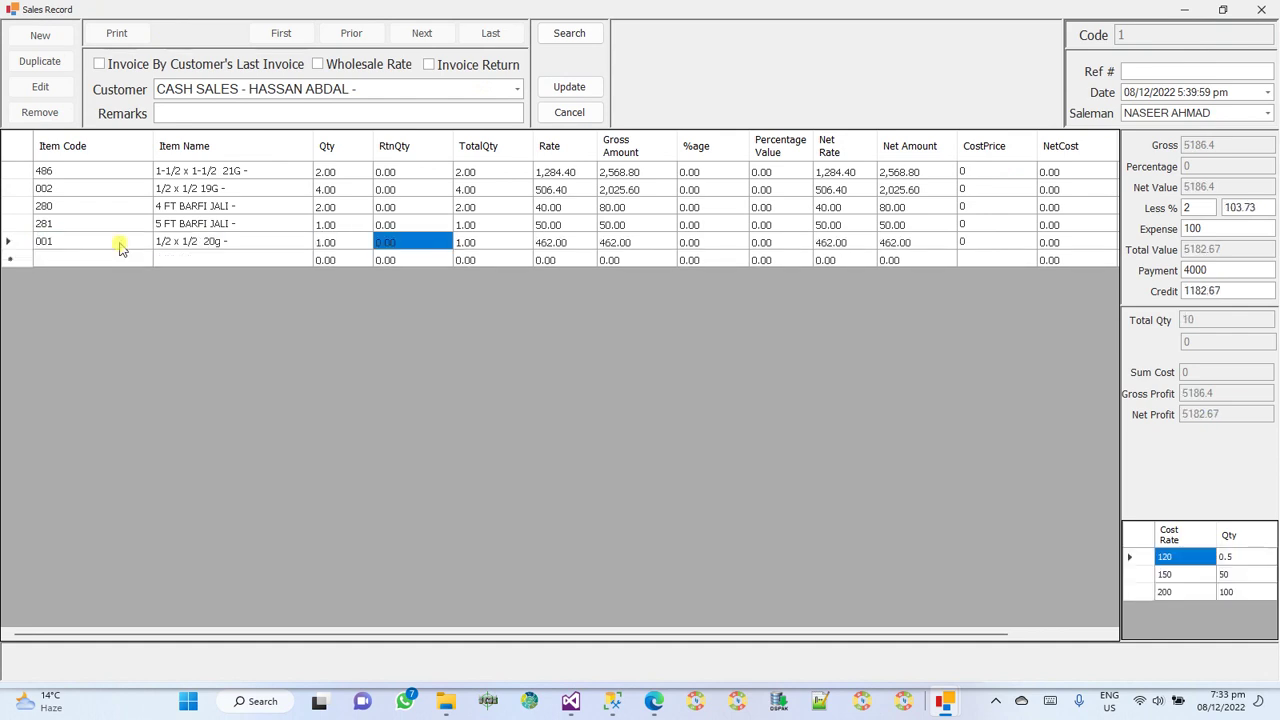
Set item 001's quantity to 12, update the invoice and close the sales records.
key("Left")
type("12")
key("Return")
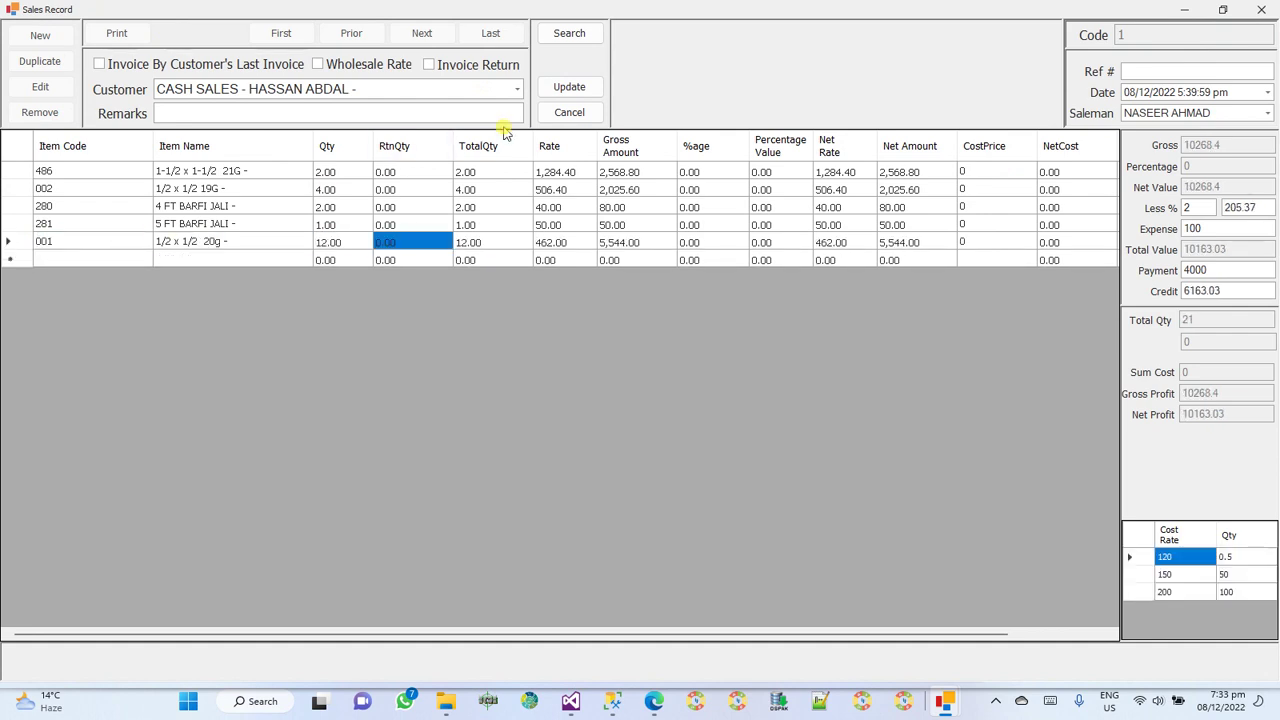
left_click(569, 87)
left_click(1261, 9)
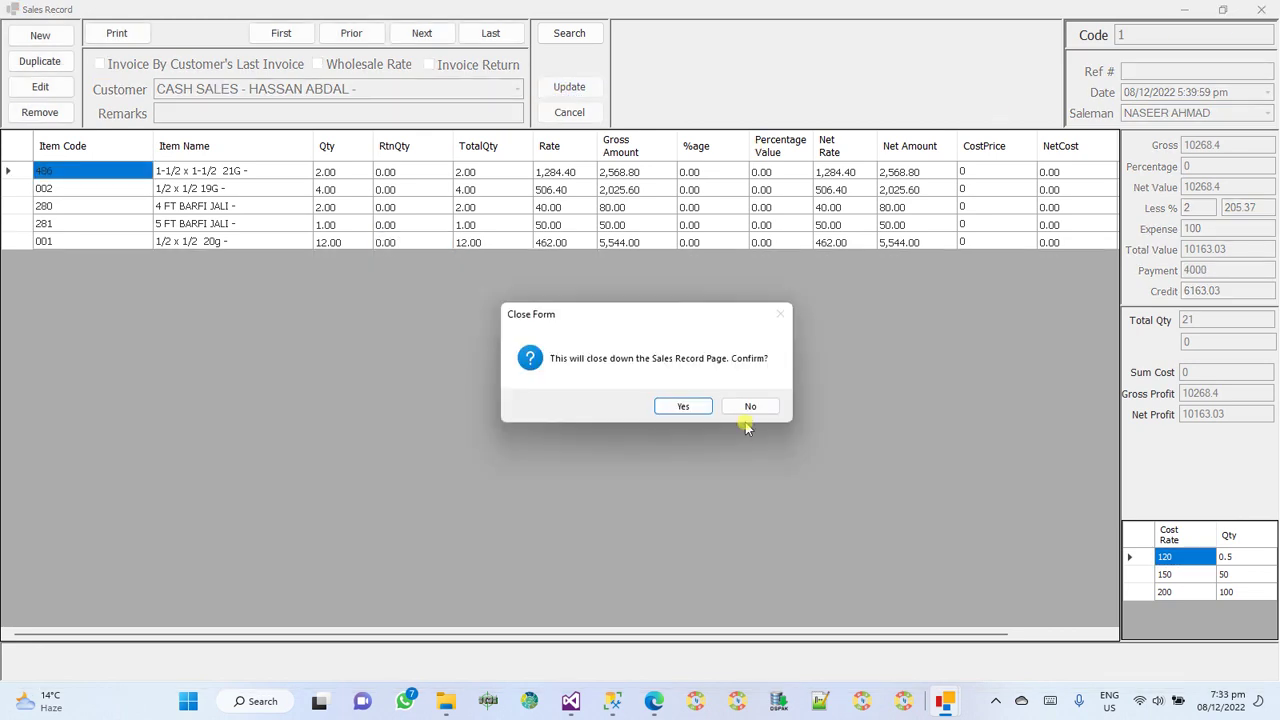
left_click(690, 408)
left_click(1261, 9)
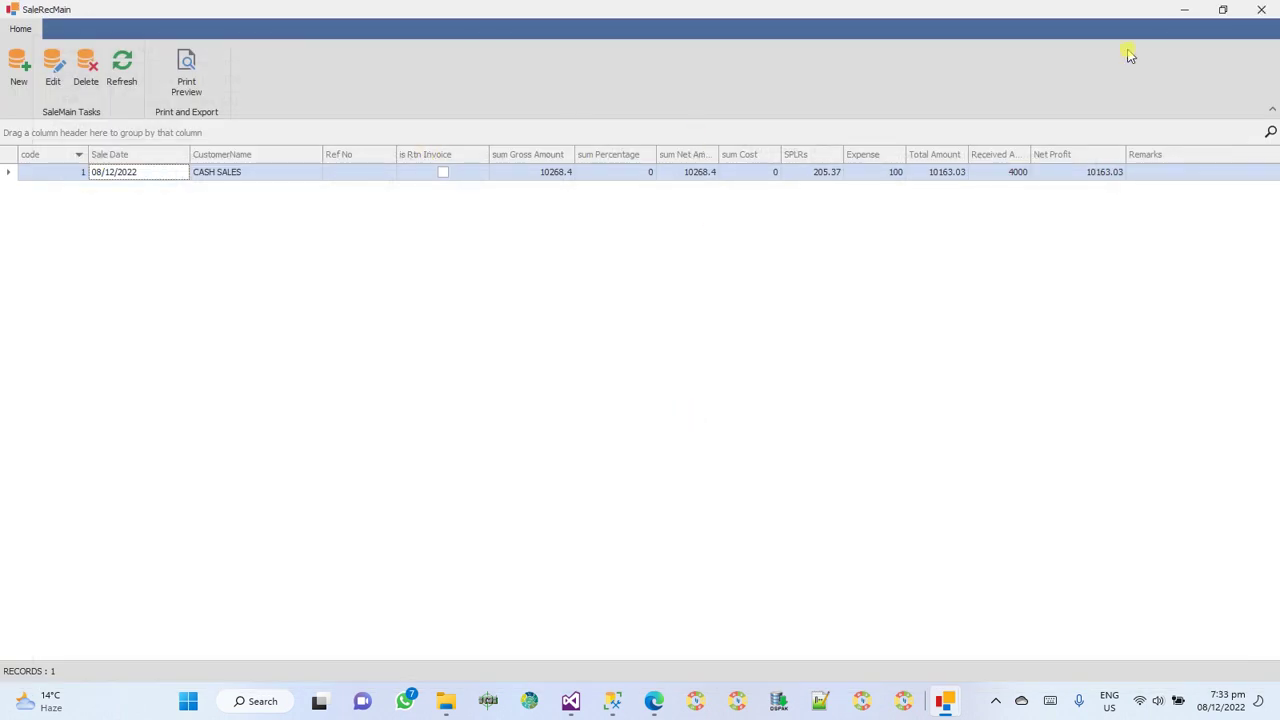
Generate the 1/2 x 1/2 20g product ledger again, check its sale entry and close it.
left_click(538, 93)
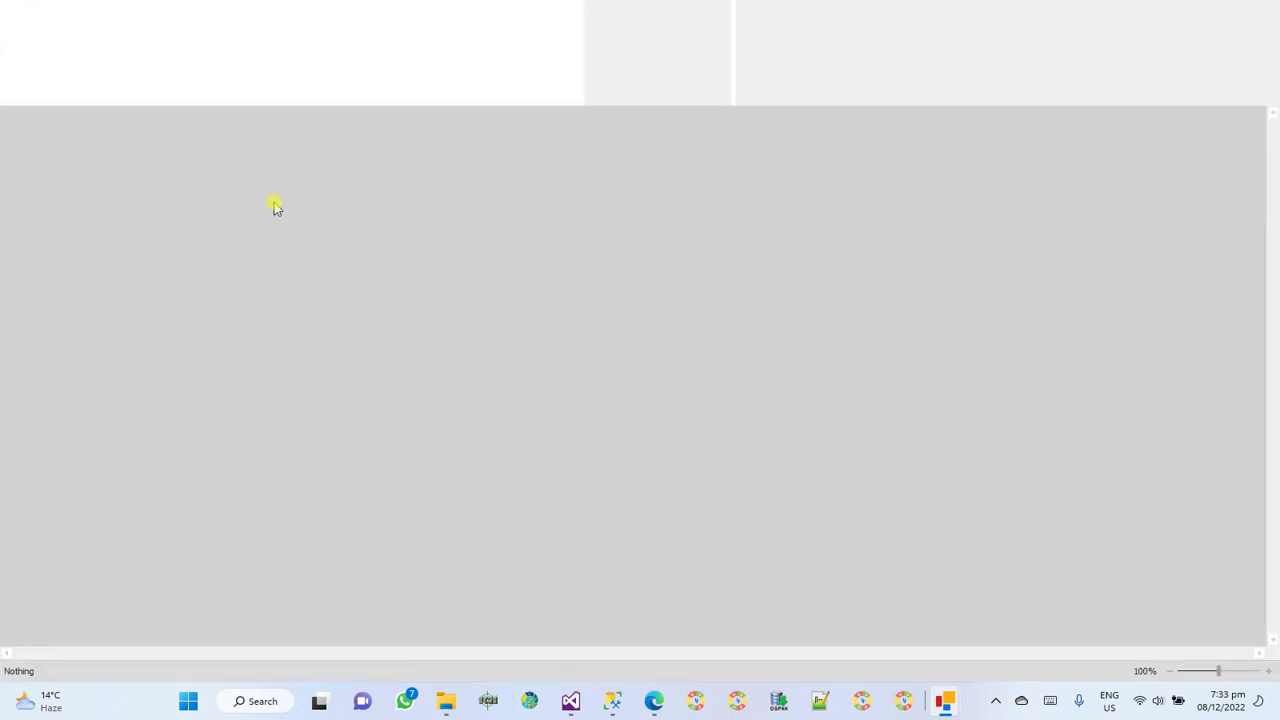
left_click(158, 261)
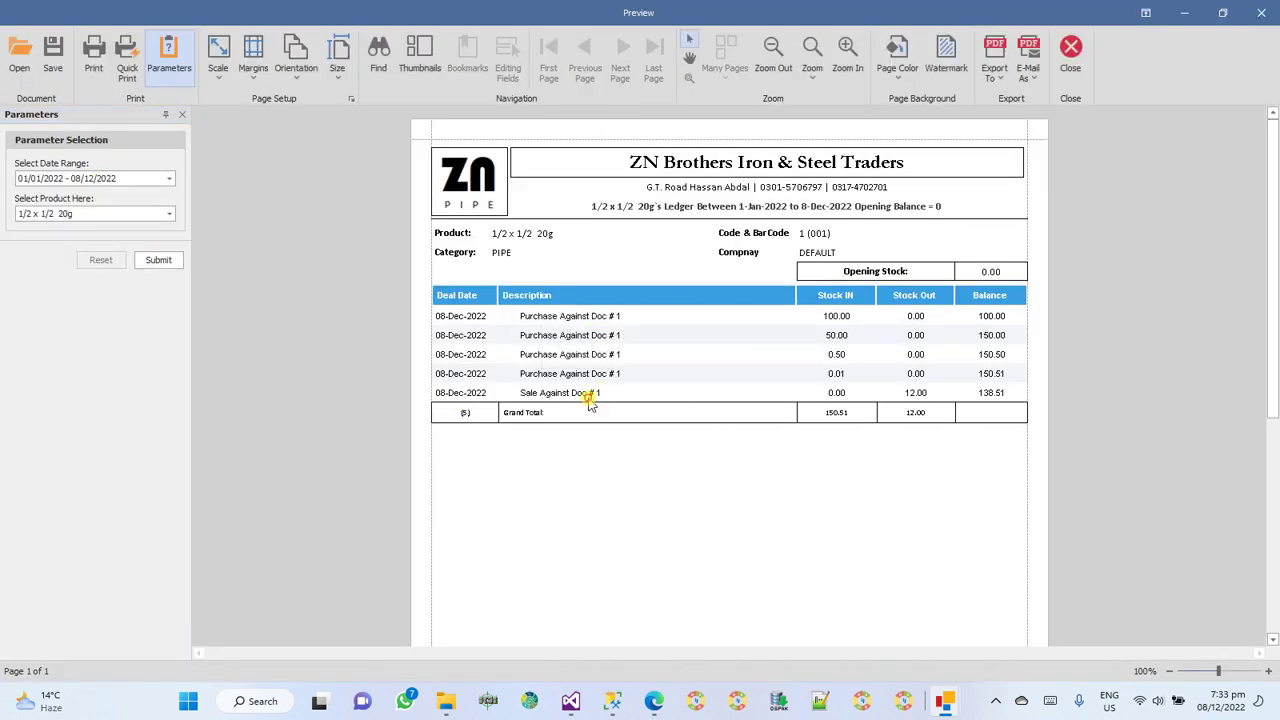
left_click(1069, 68)
Generate the Stock Report for all companies and categories, review its first page and close it.
left_click(357, 34)
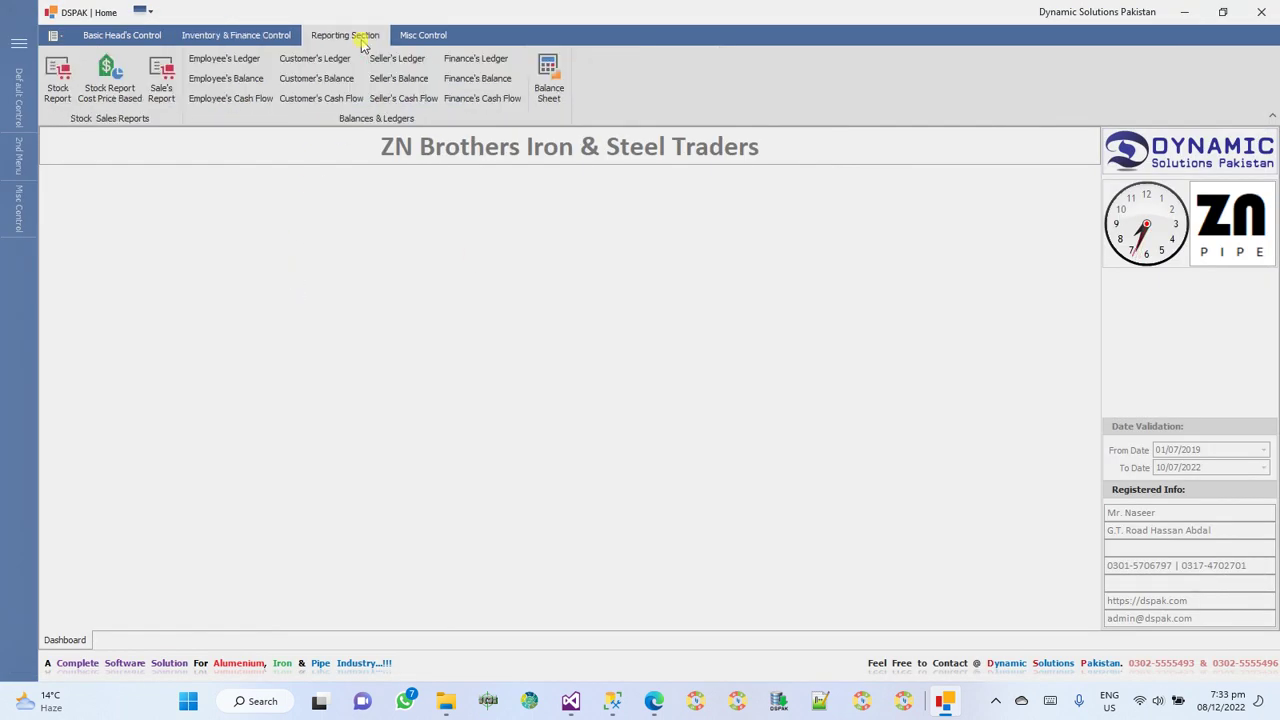
left_click(272, 35)
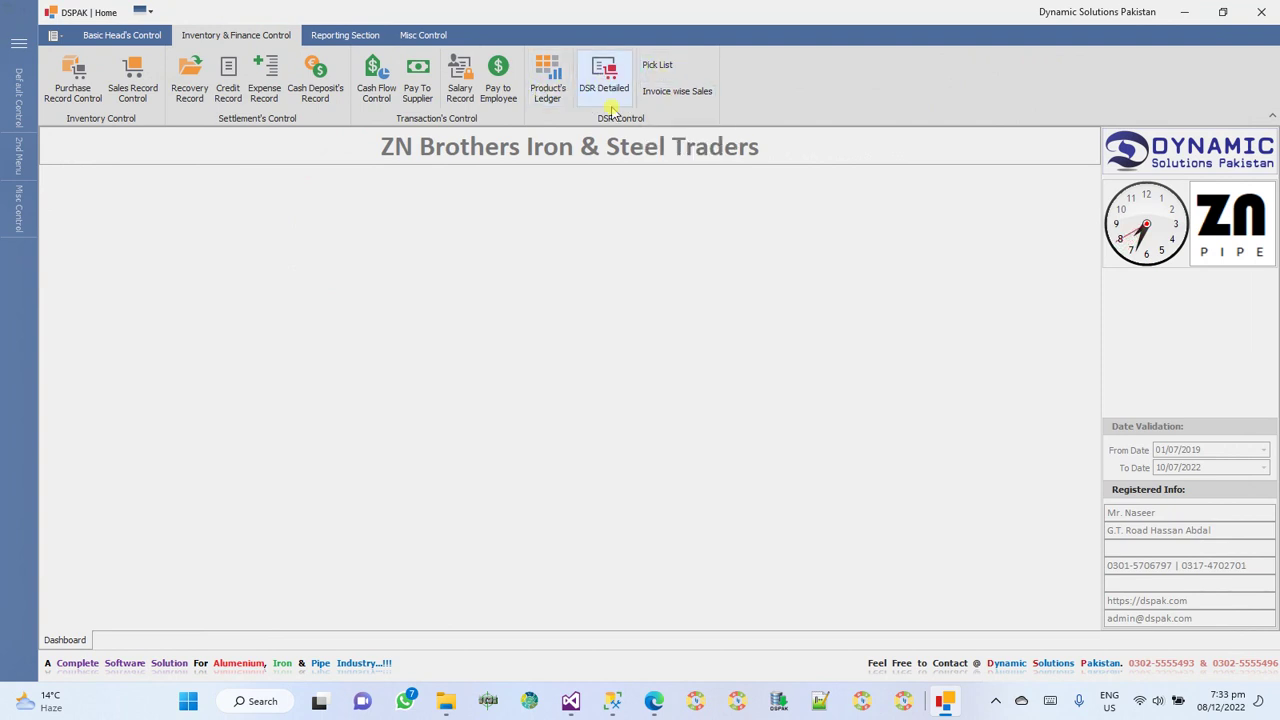
left_click(362, 36)
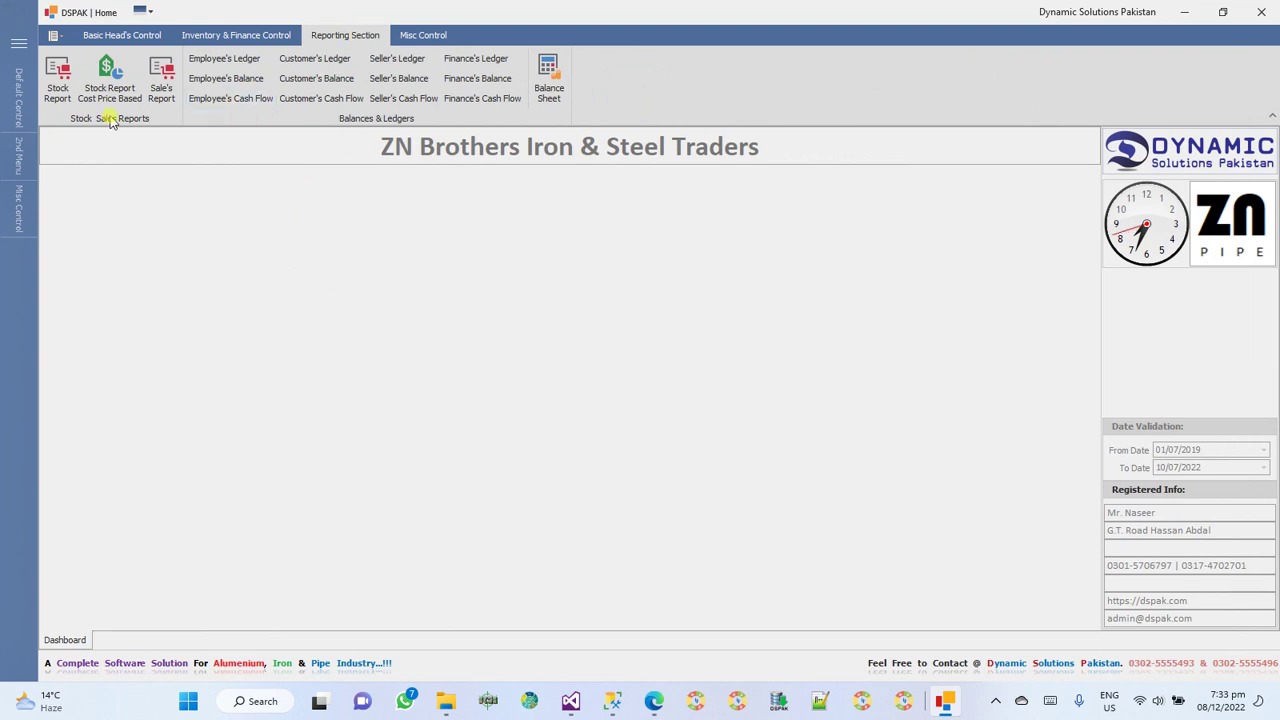
left_click(57, 80)
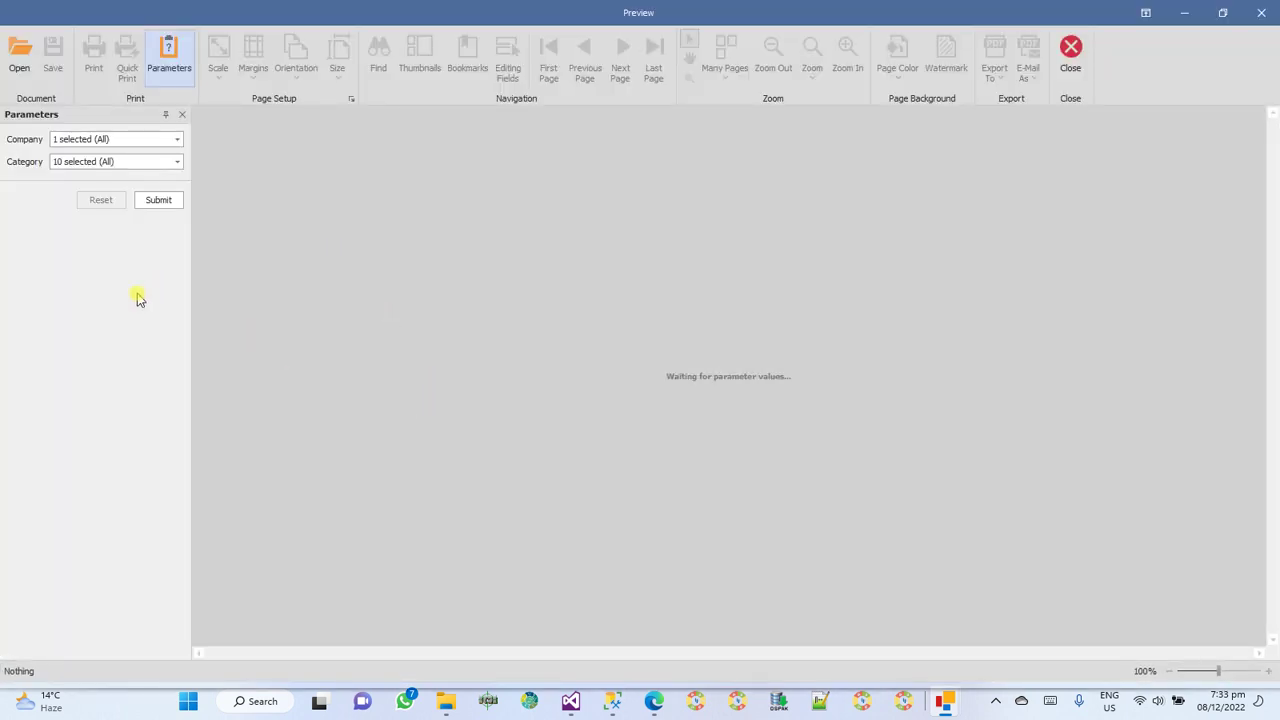
left_click(158, 199)
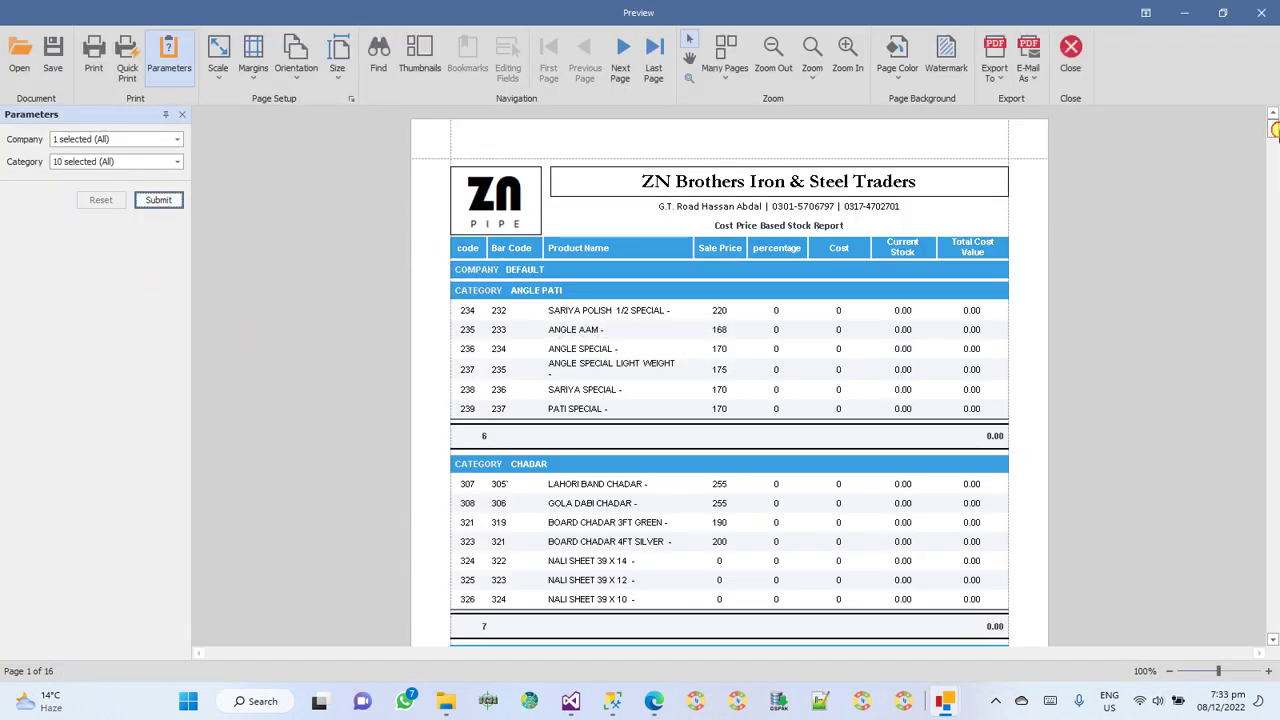
left_click_drag(1274, 128, 1217, 78)
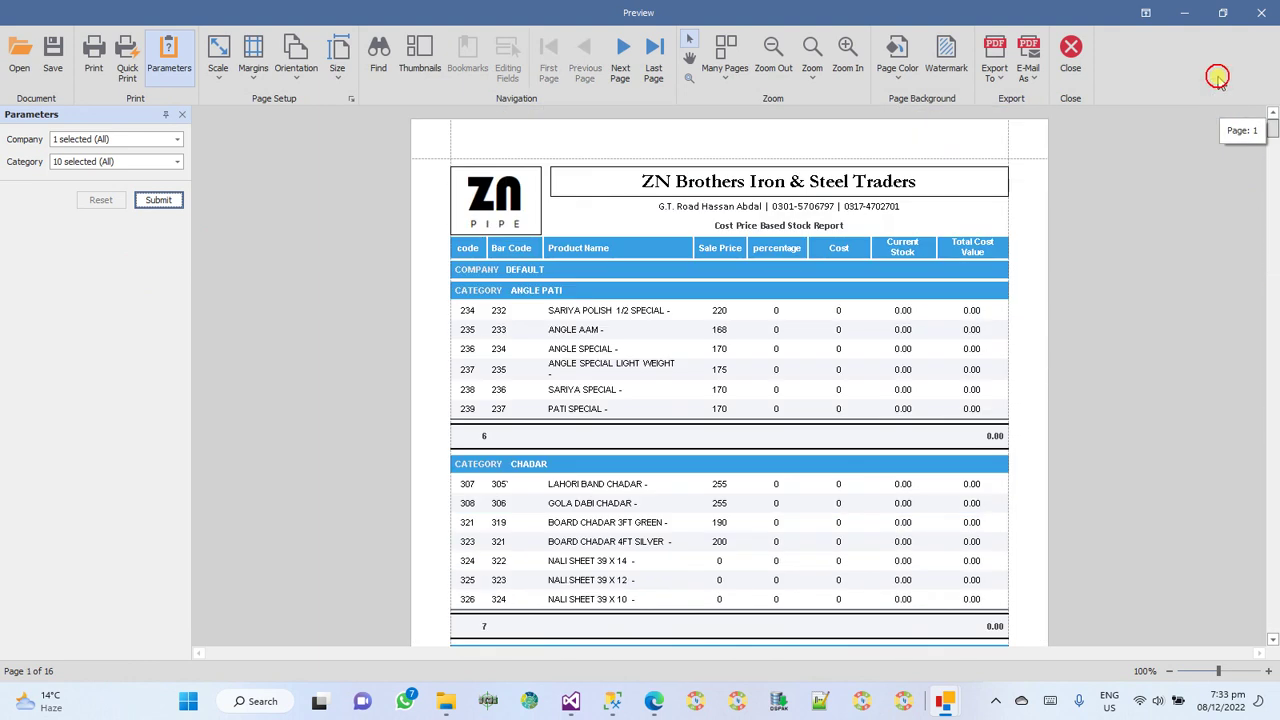
left_click(1070, 55)
Generate the Stock Report Cost Price Based for all companies and categories.
left_click(116, 86)
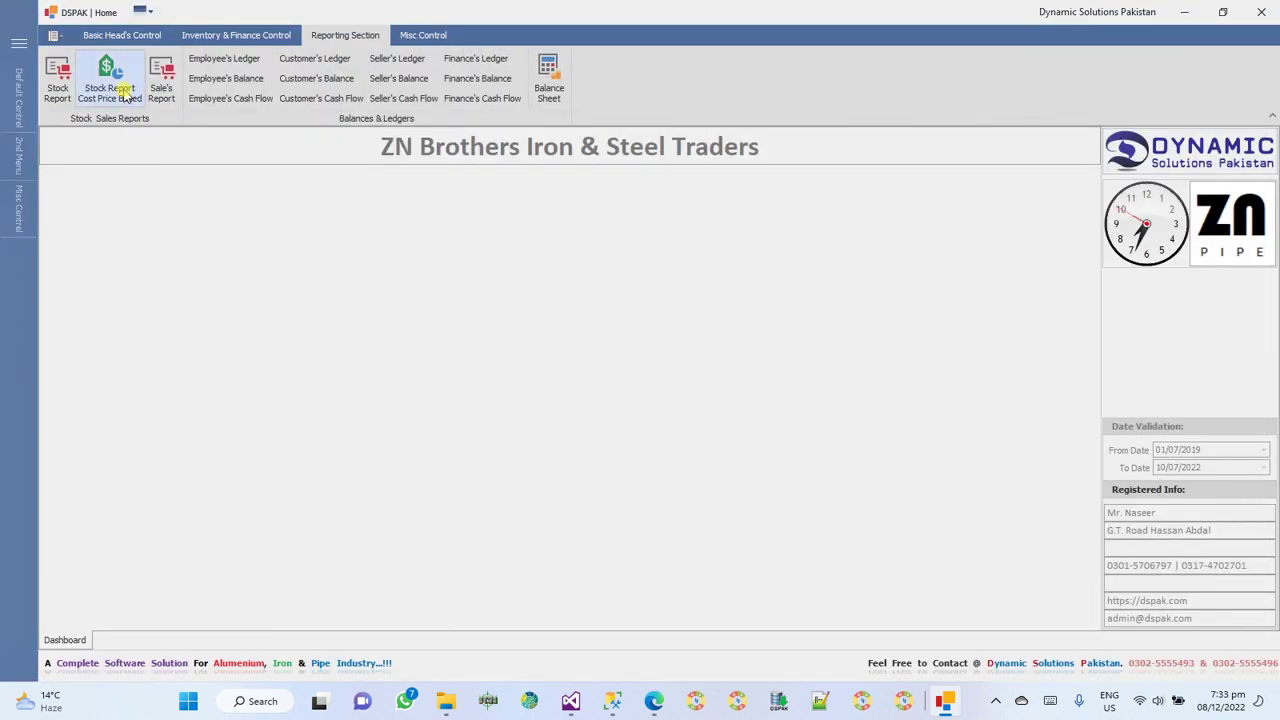
left_click(158, 200)
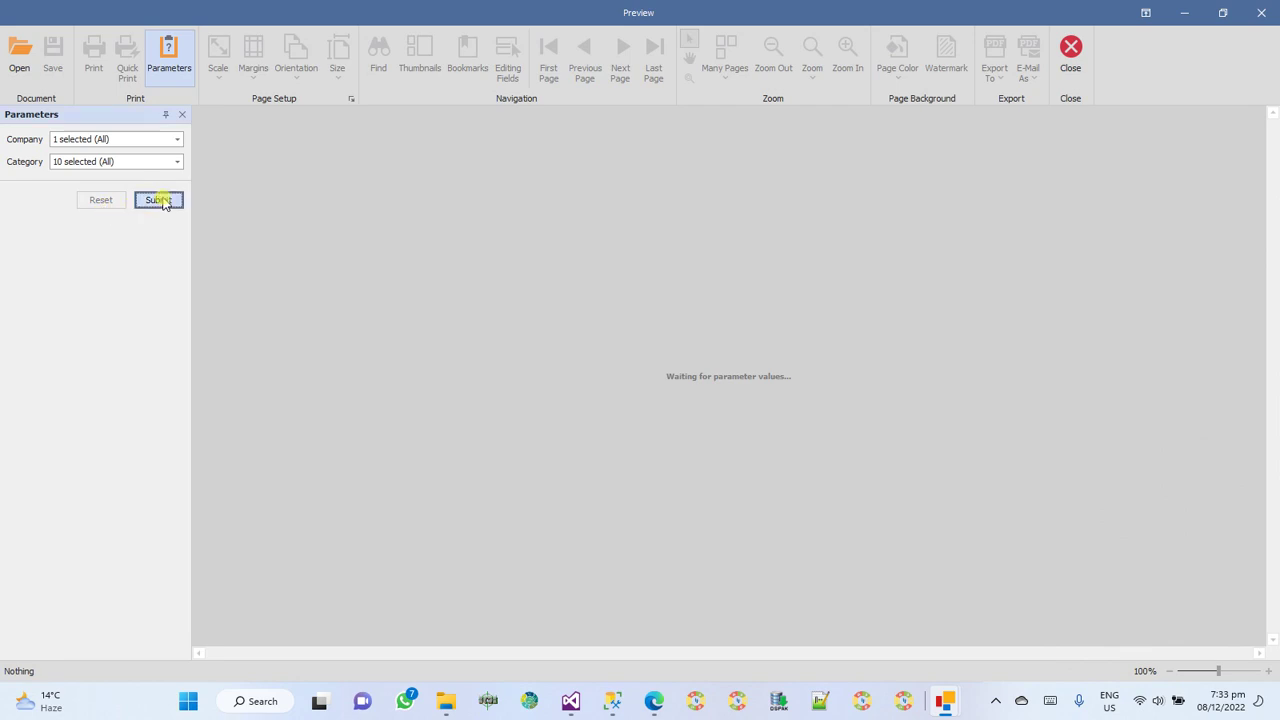